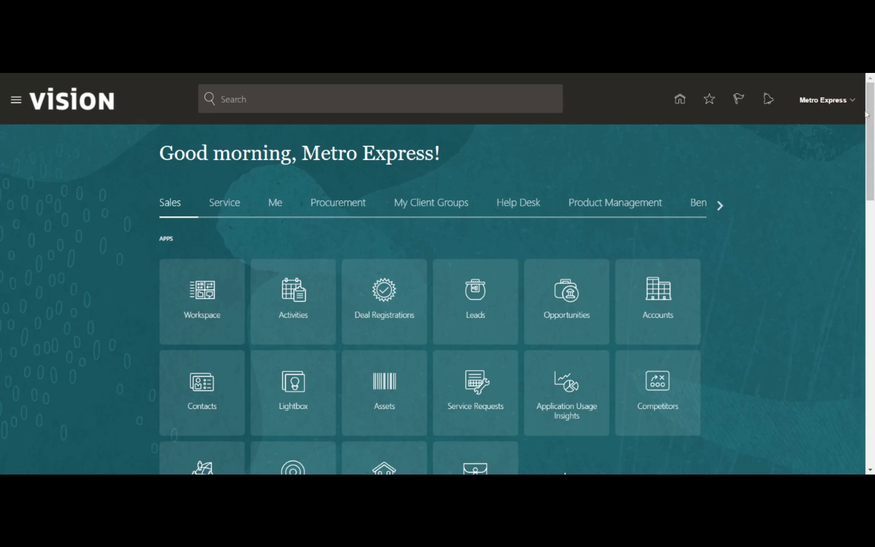
Step: Open the Product Information Management work area and go to its Manage Items task
click(845, 108)
click(478, 134)
click(634, 203)
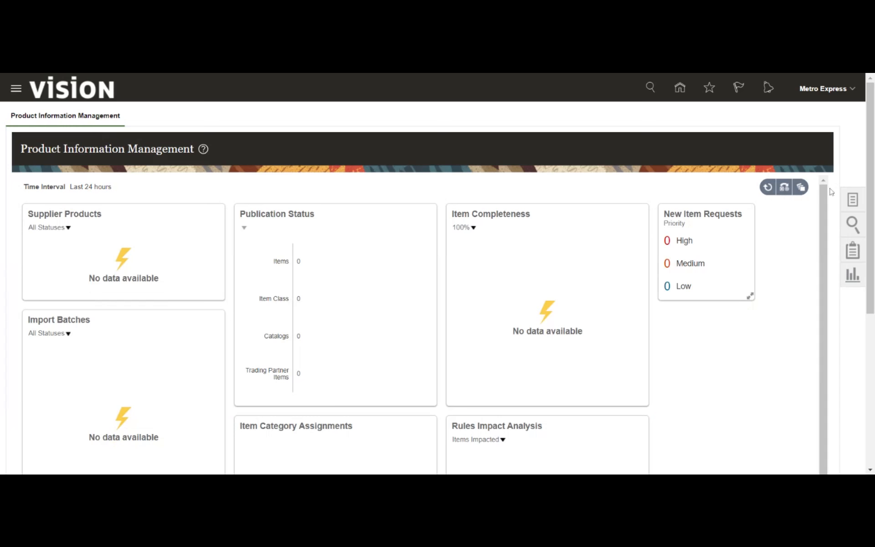
click(853, 200)
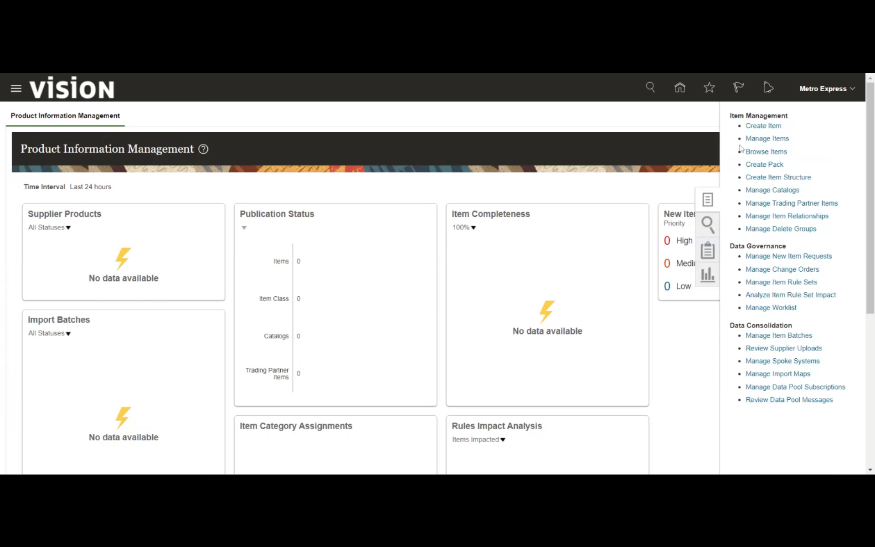
click(774, 139)
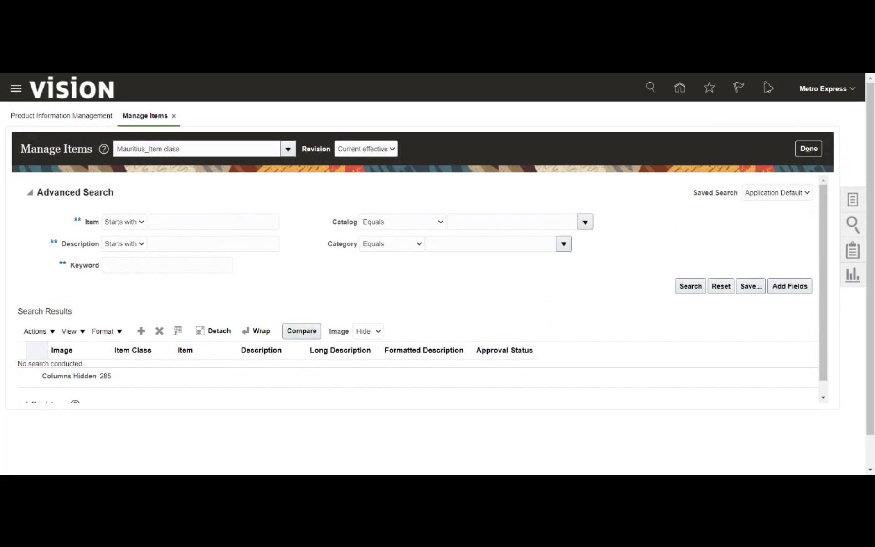
Step: Search the items for numbers starting with 56452
click(214, 222)
text(56452)
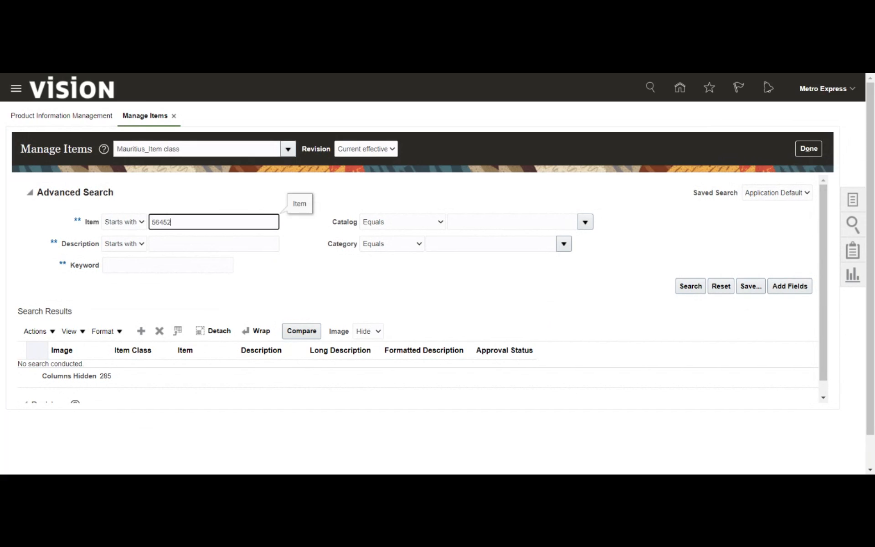
click(691, 286)
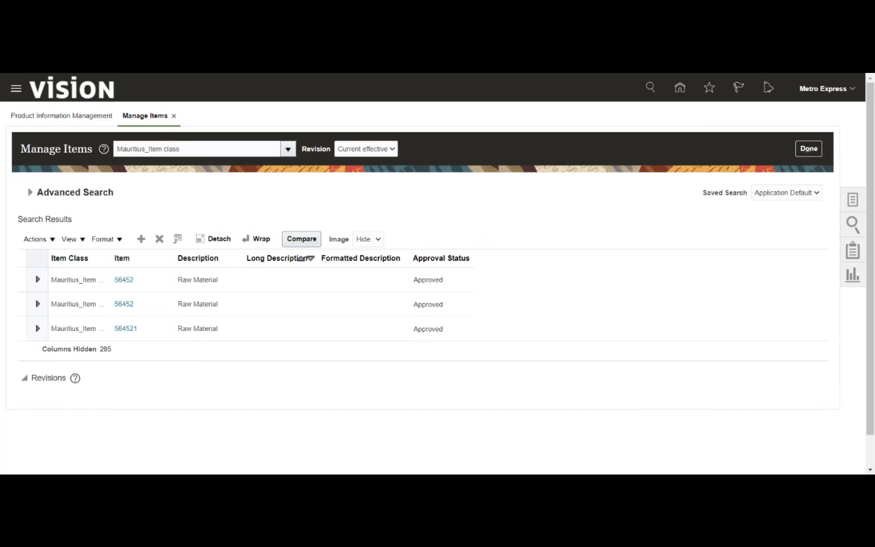
Step: Open item 56452 of the MAURITIUS_INVENTOR organization and display its Inventory specifications
click(122, 284)
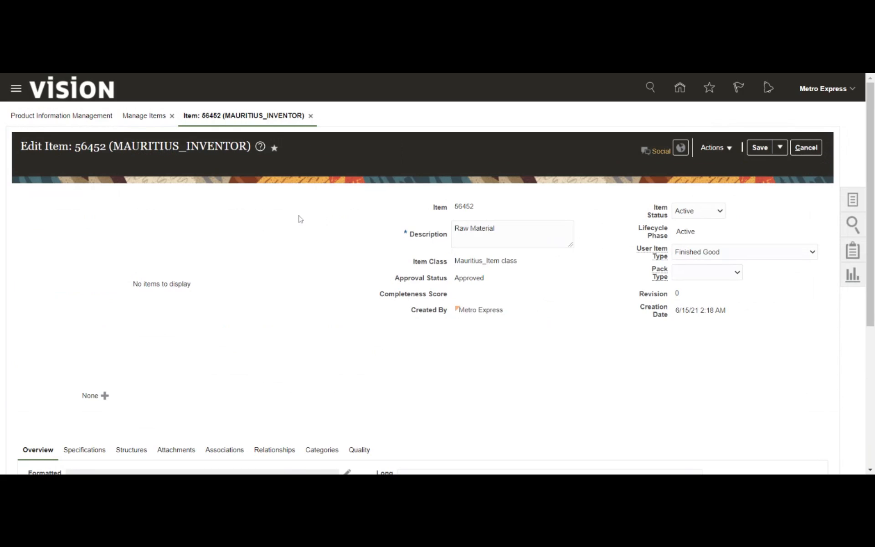
scroll(297, 250, down, 4)
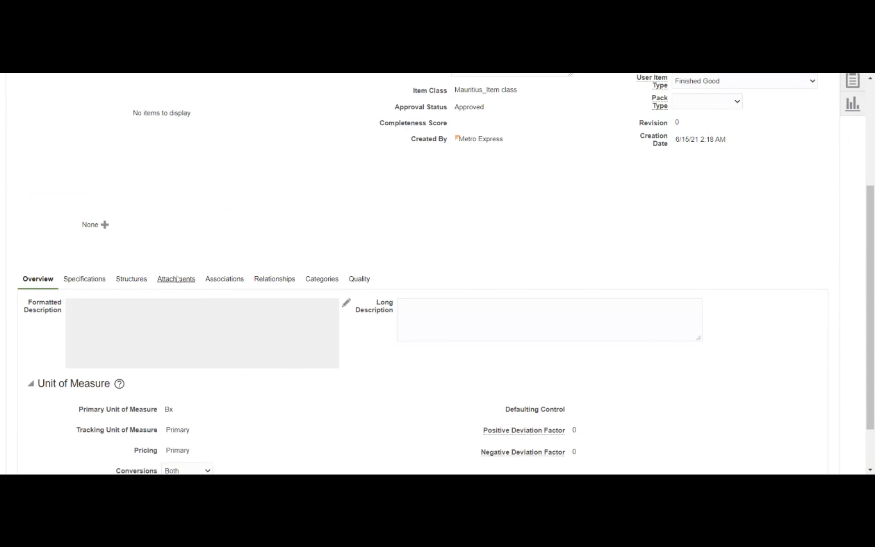
click(88, 279)
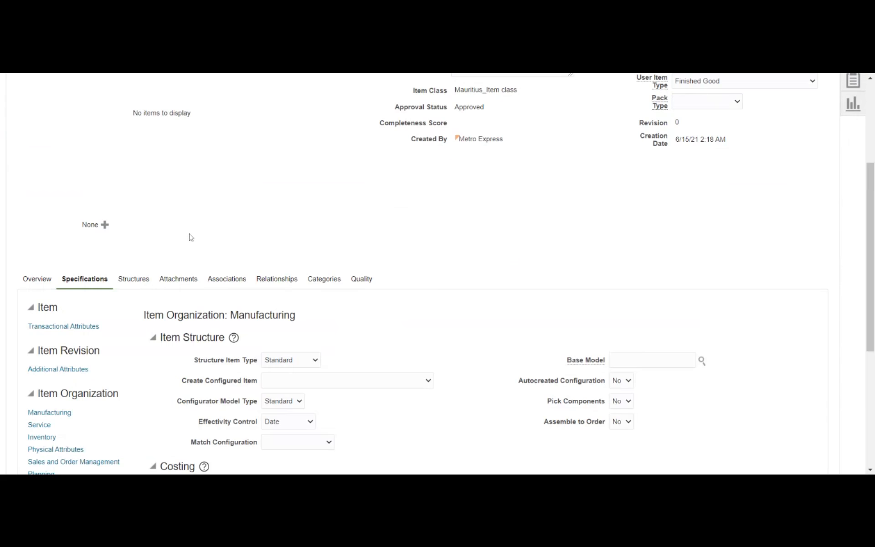
scroll(279, 232, down, 5)
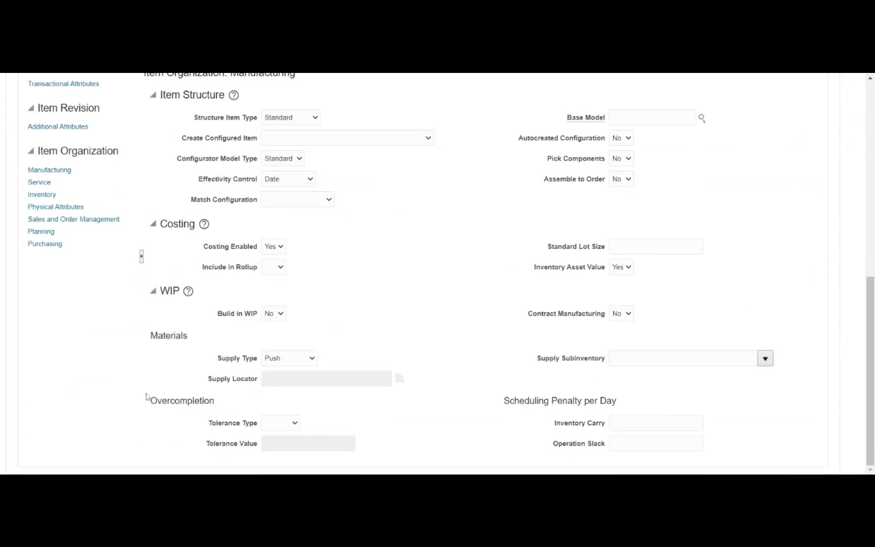
click(36, 197)
Step: Review the item's inventory specifications, including the cycle count settings, and save and close the item
scroll(301, 332, down, 8)
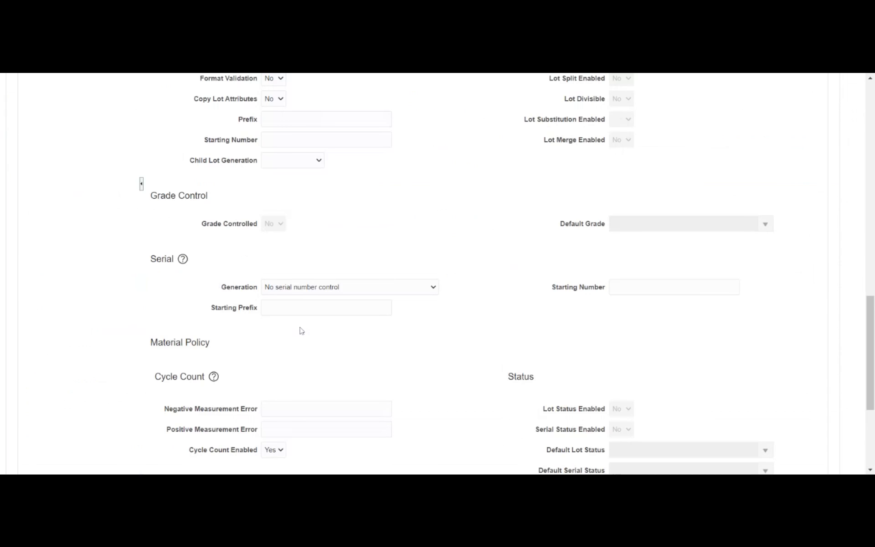
scroll(158, 324, down, 4)
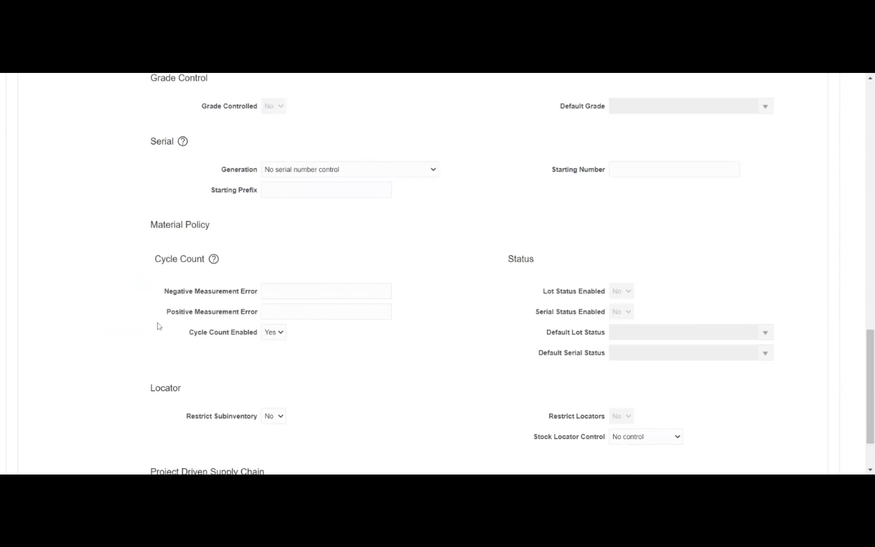
scroll(158, 329, down, 1)
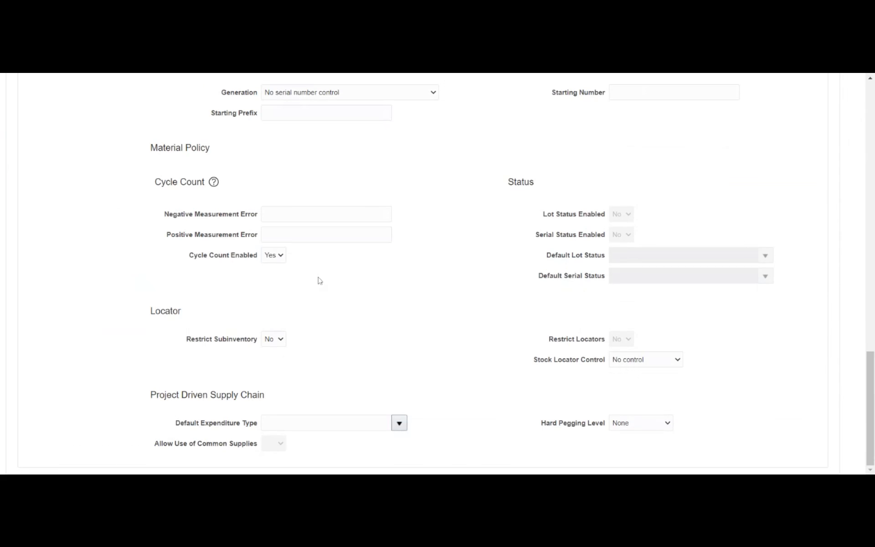
scroll(423, 258, up, 15)
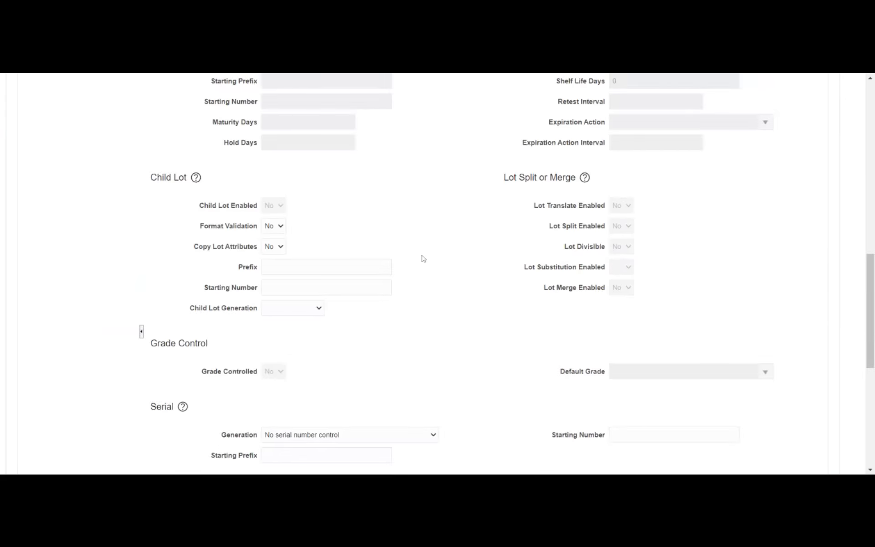
scroll(424, 258, up, 5)
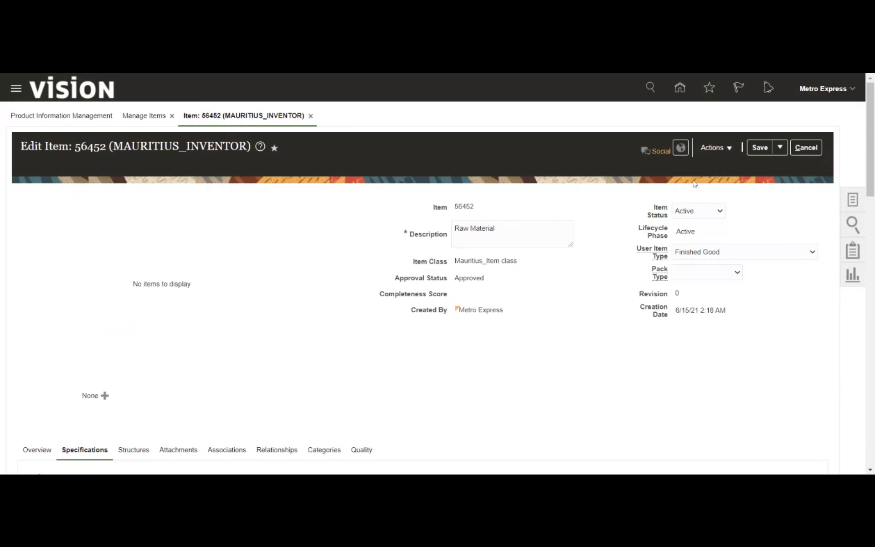
click(780, 152)
click(775, 166)
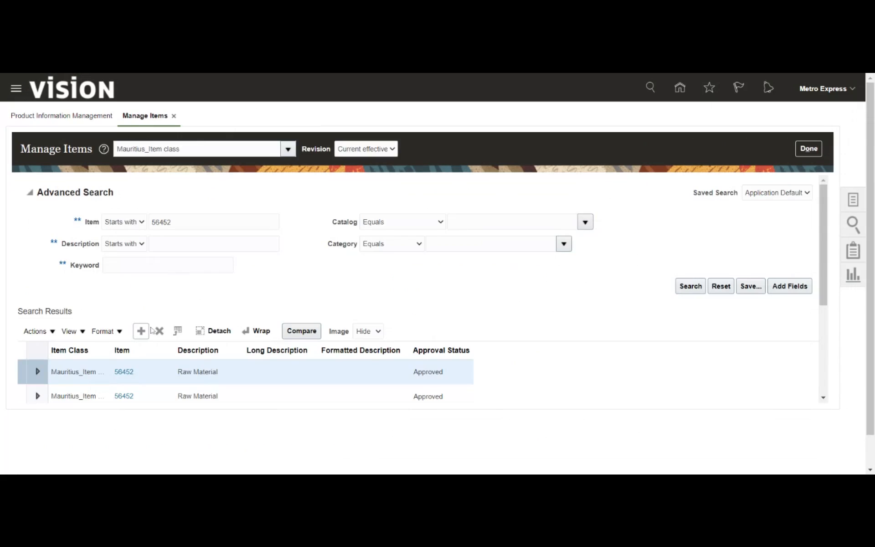
Step: Open item 56452 of the MAURITIUS_INV_ORG organization and display the cycle count settings in its Inventory specifications
click(123, 396)
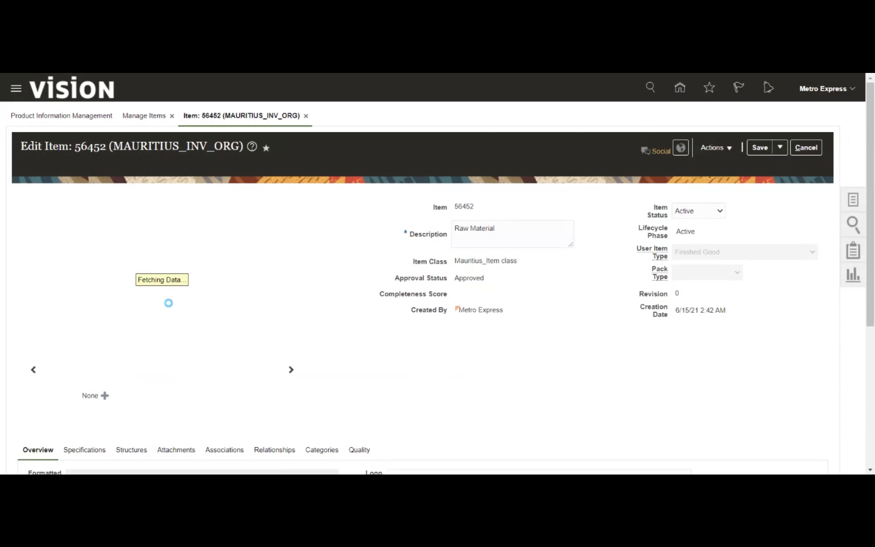
scroll(296, 257, down, 5)
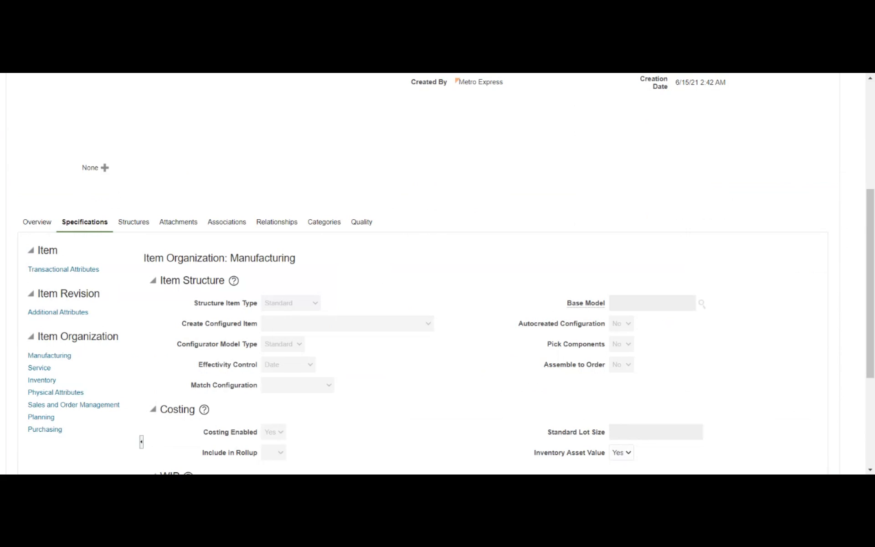
click(42, 382)
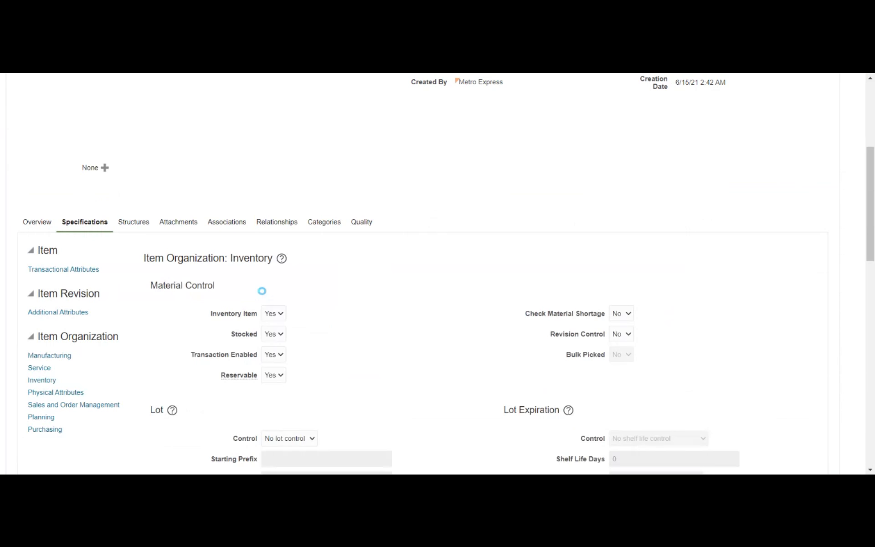
scroll(274, 339, down, 9)
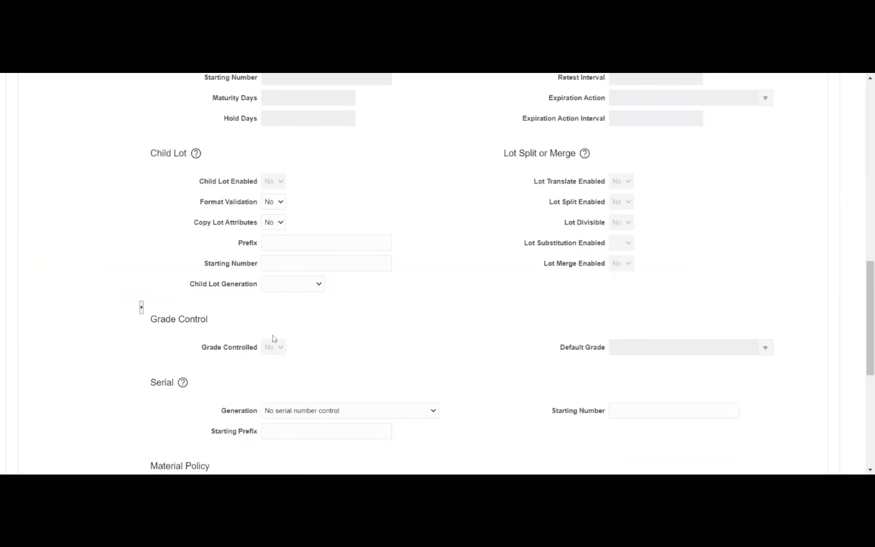
scroll(205, 330, down, 6)
scroll(205, 330, down, 1)
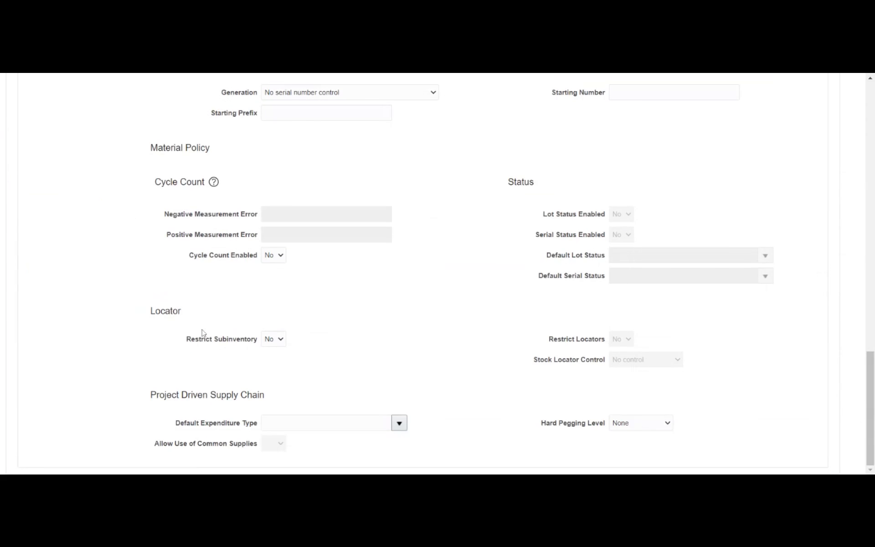
Step: Set Cycle Count Enabled to Yes for the item, save the change and close the item
click(274, 267)
scroll(819, 129, up, 15)
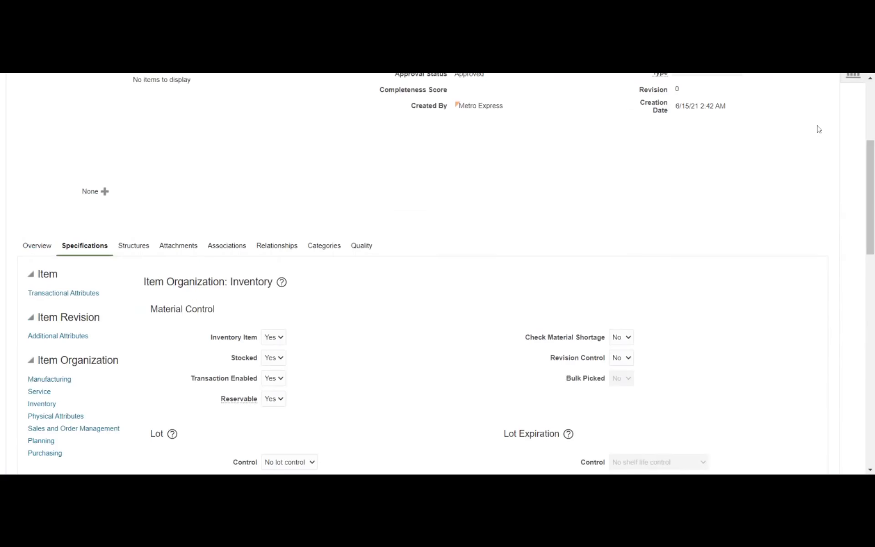
scroll(819, 130, up, 1)
click(759, 147)
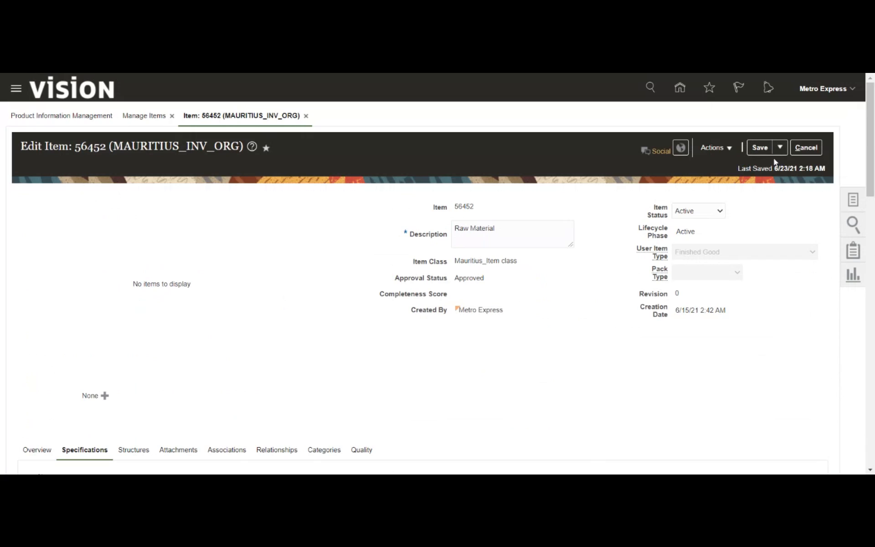
click(776, 154)
click(770, 167)
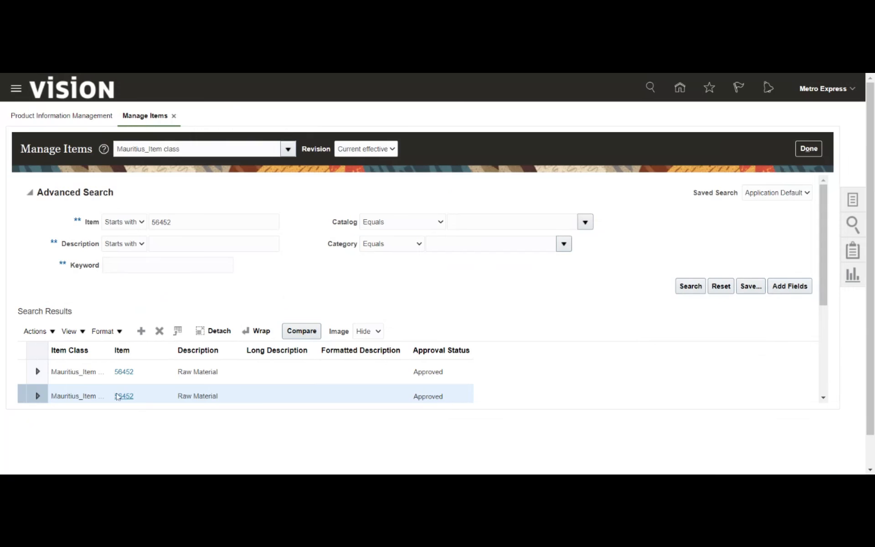
Step: Check the organization associations of item 56452 in MAURITIUS_INVENTOR, and save and close the item
click(123, 372)
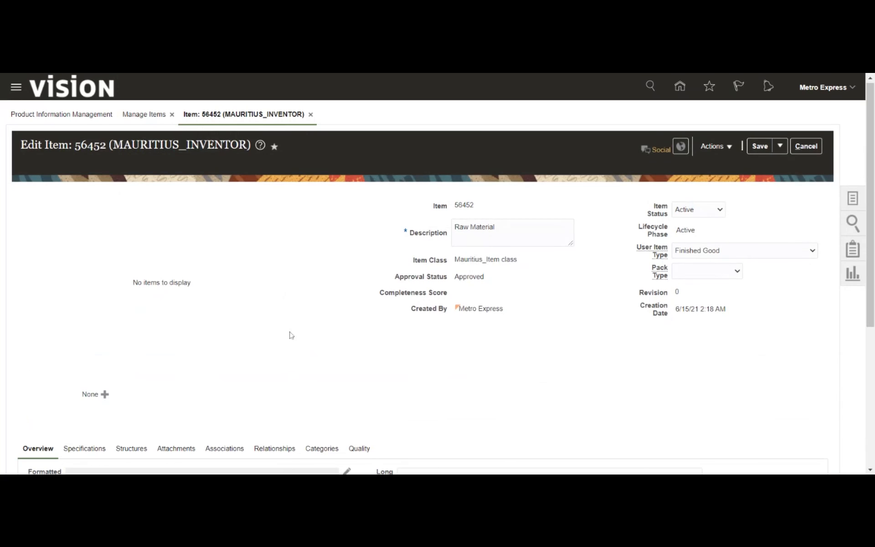
scroll(289, 334, down, 1)
click(221, 396)
scroll(252, 336, down, 2)
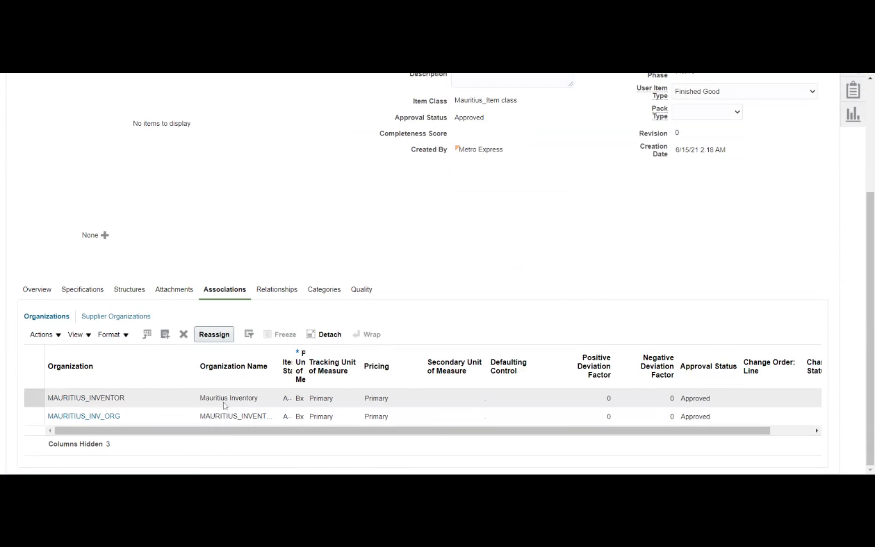
scroll(568, 254, up, 3)
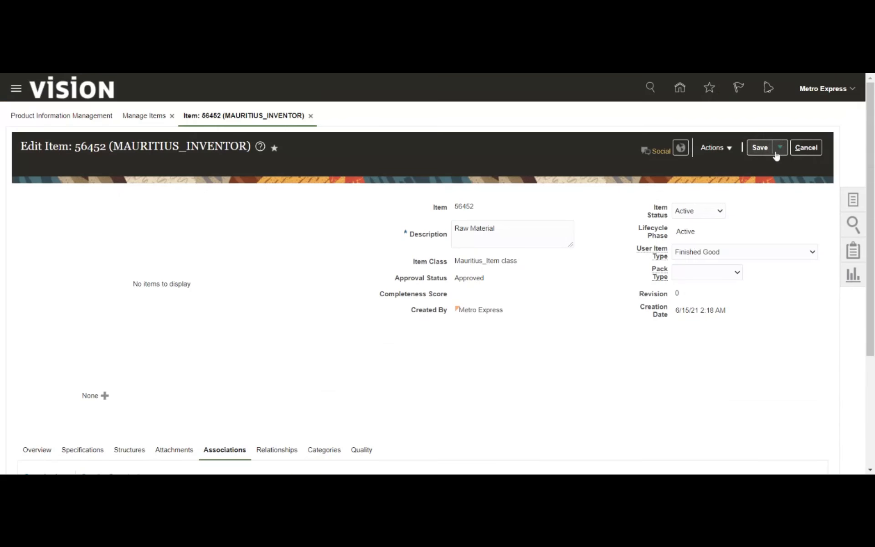
click(780, 147)
click(771, 166)
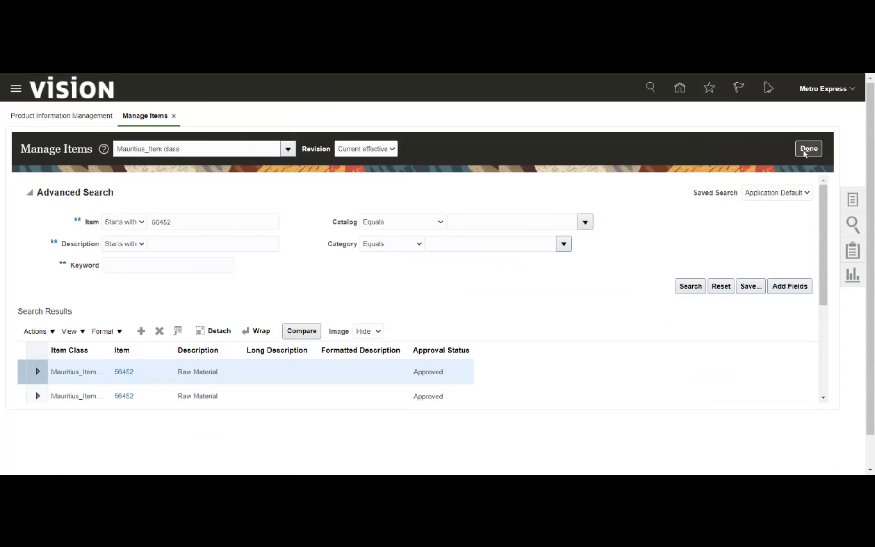
Step: Finish managing items and go to the Setup and Maintenance work area
click(805, 154)
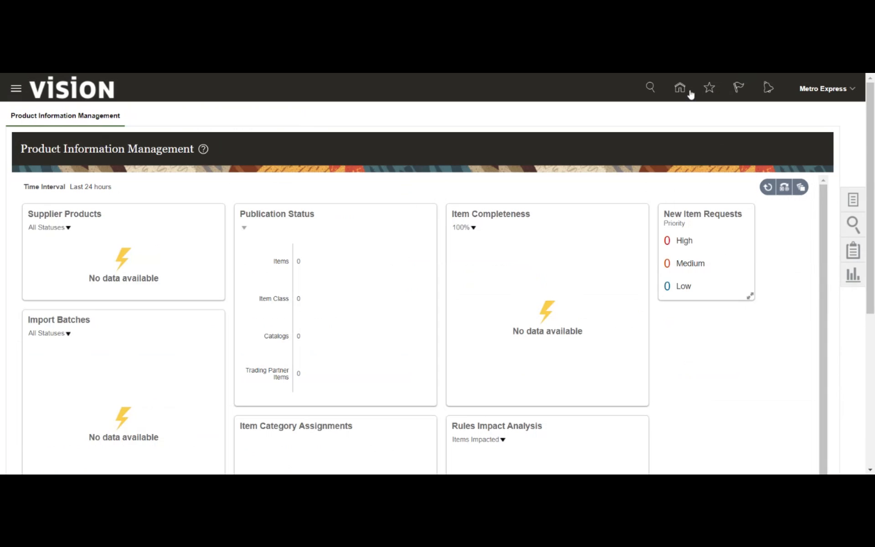
click(855, 91)
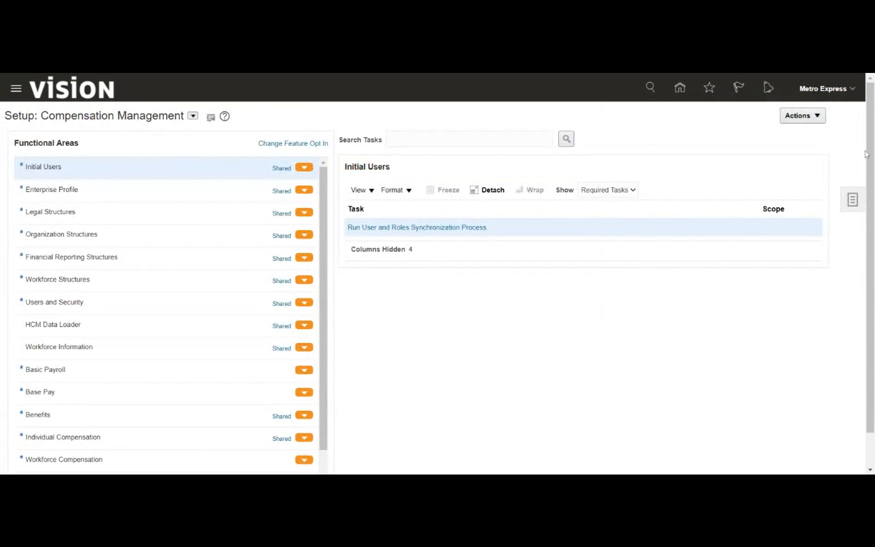
click(853, 199)
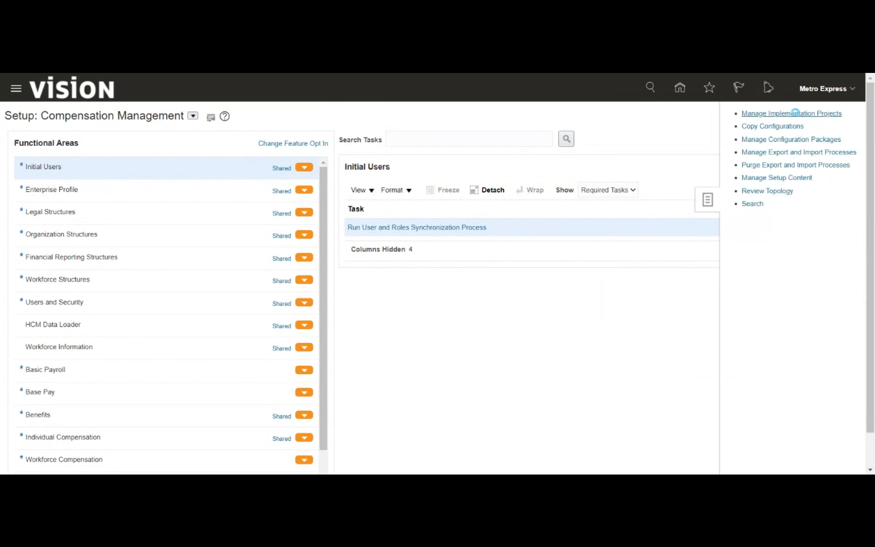
click(794, 113)
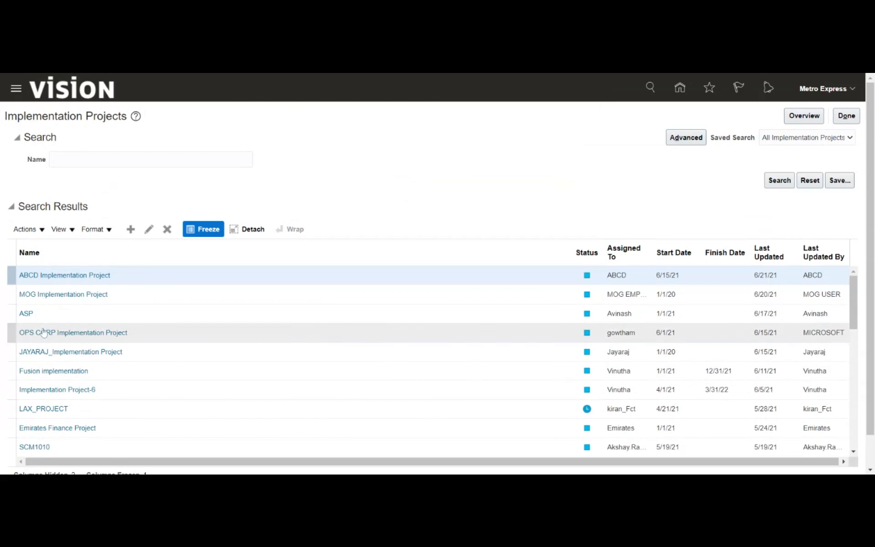
click(123, 159)
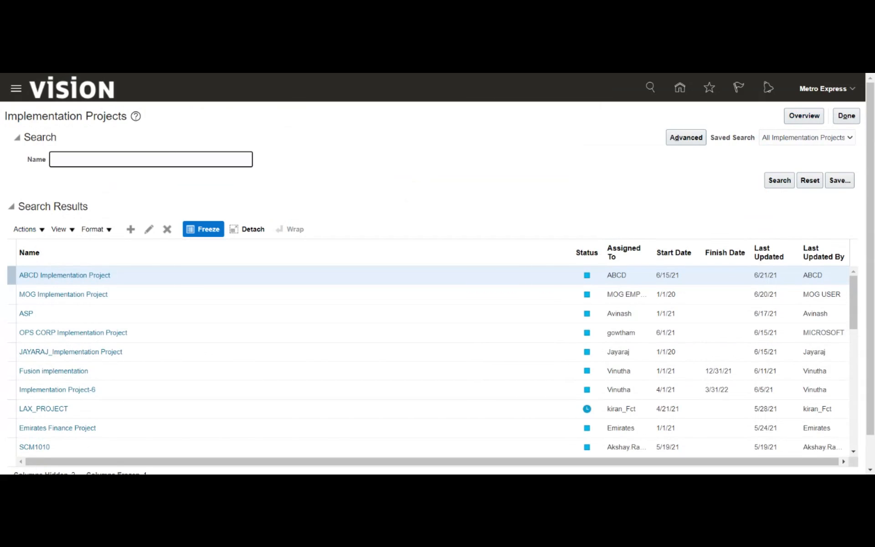
text(M)
click(848, 116)
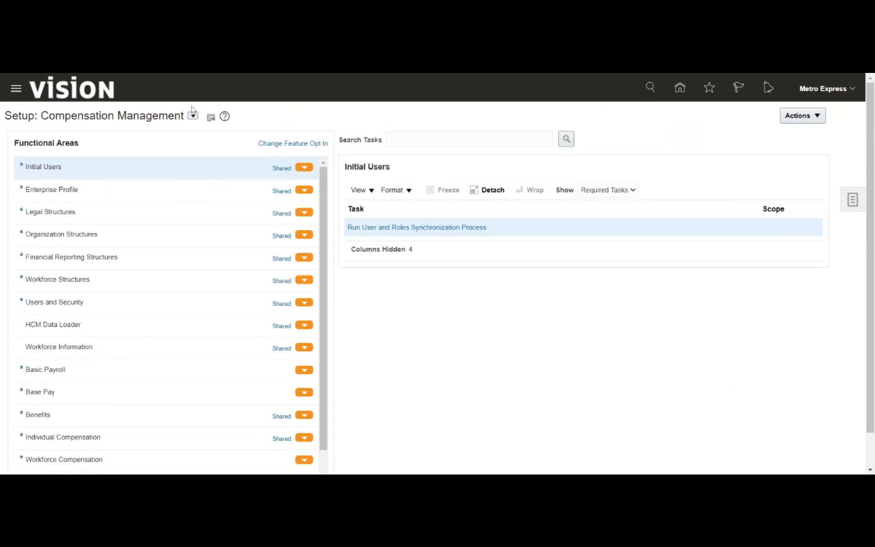
Step: Switch the setup offering to Manufacturing and Supply Chain Materials Management and search its tasks for "Manage ABC"
click(193, 115)
click(311, 257)
text(Man)
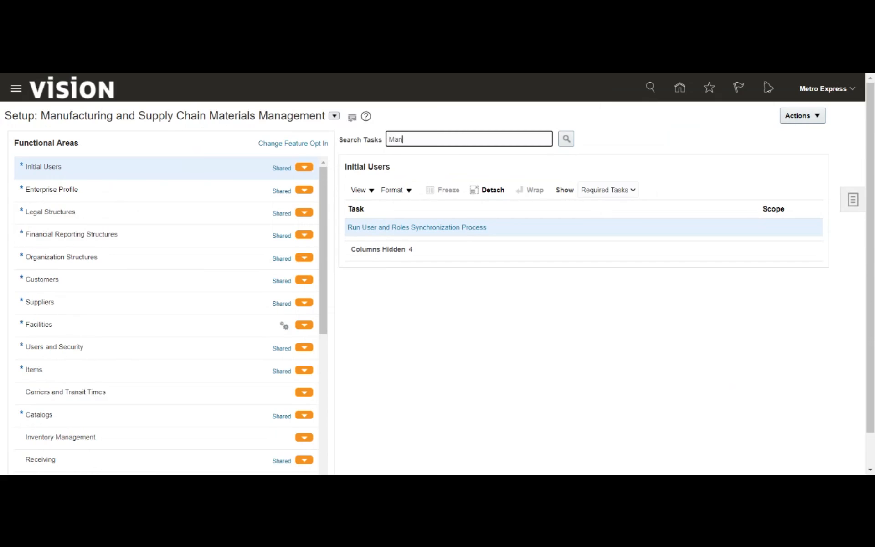
text(age ABC)
key(Return)
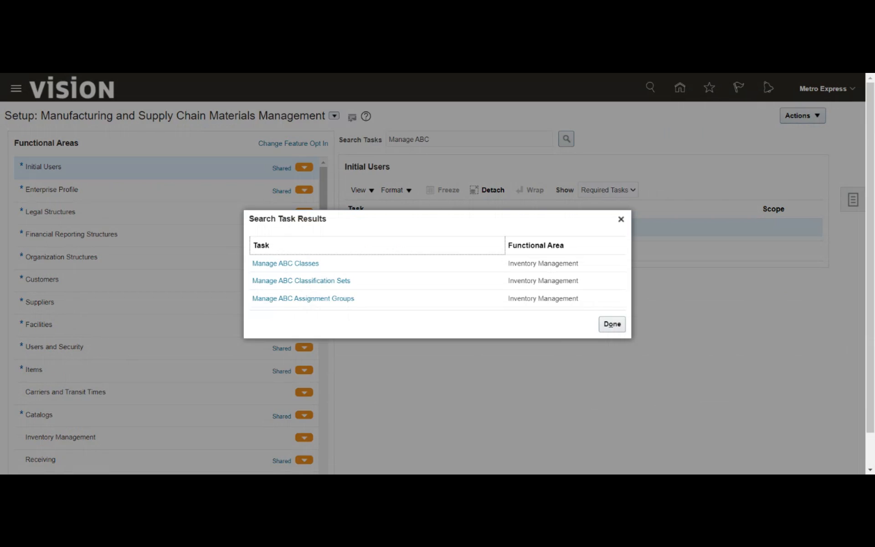
Step: Open the Manage ABC Classes task for organization MAURITIUS_INV_ORG, and save and close its ABC classes
click(294, 264)
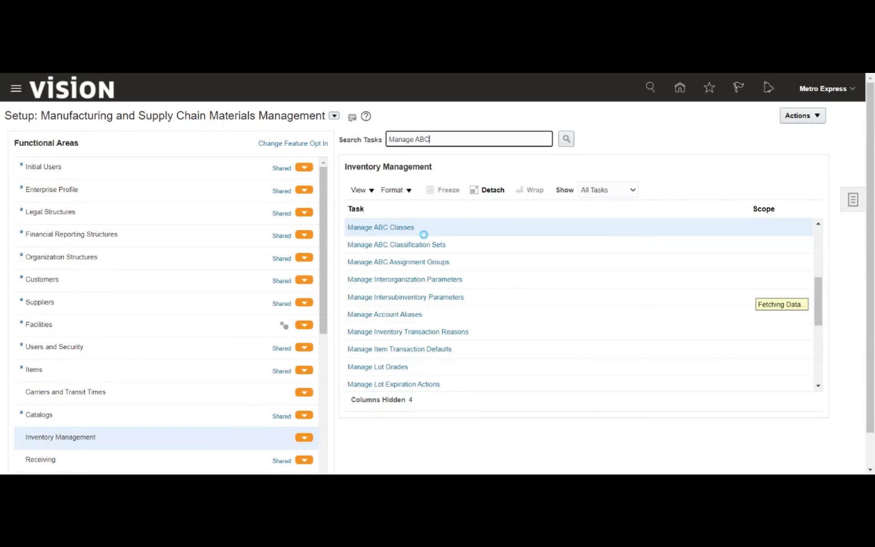
click(391, 228)
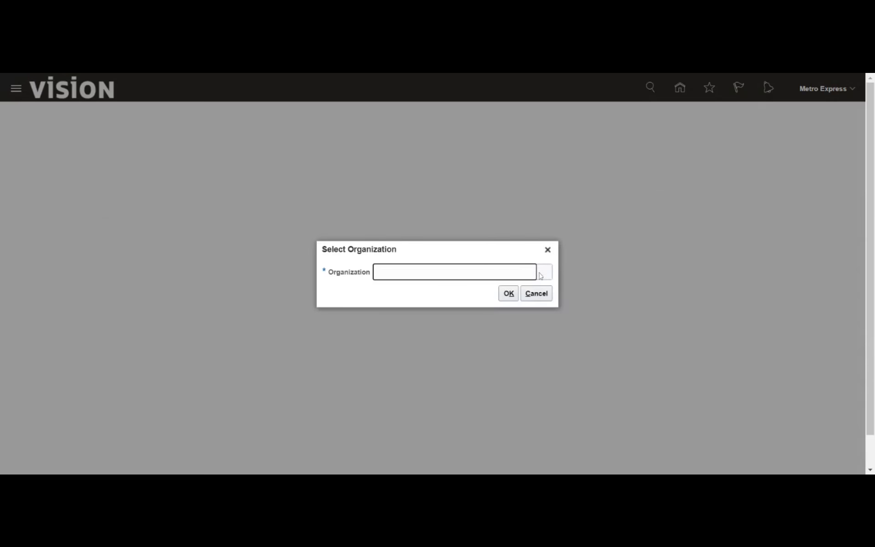
click(544, 274)
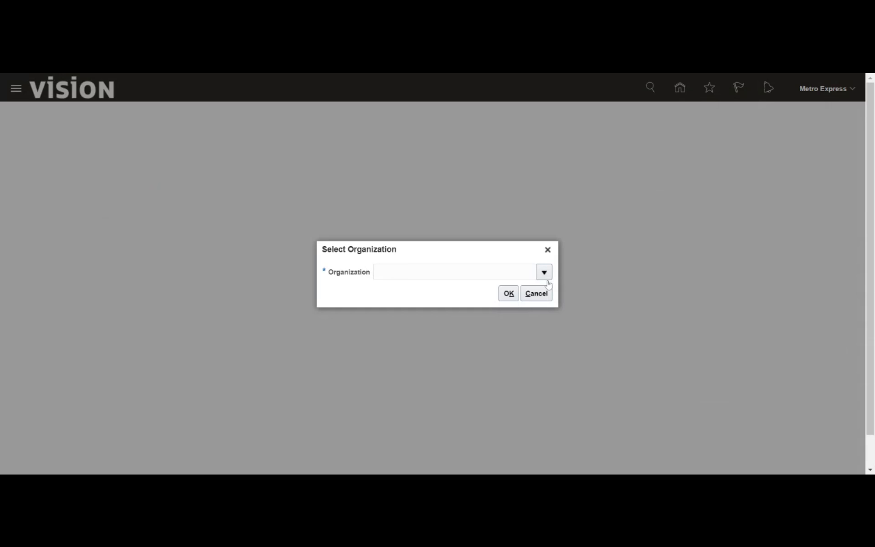
click(455, 272)
text(Mau)
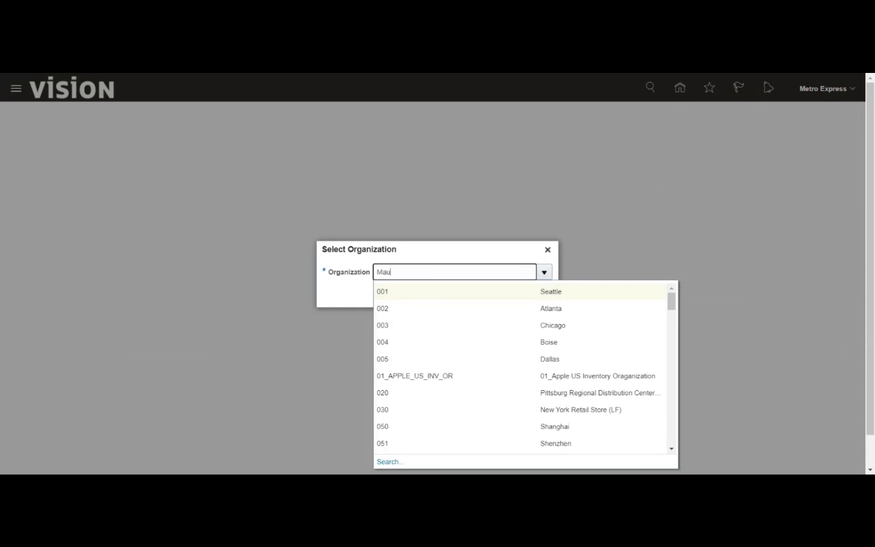
key(Tab)
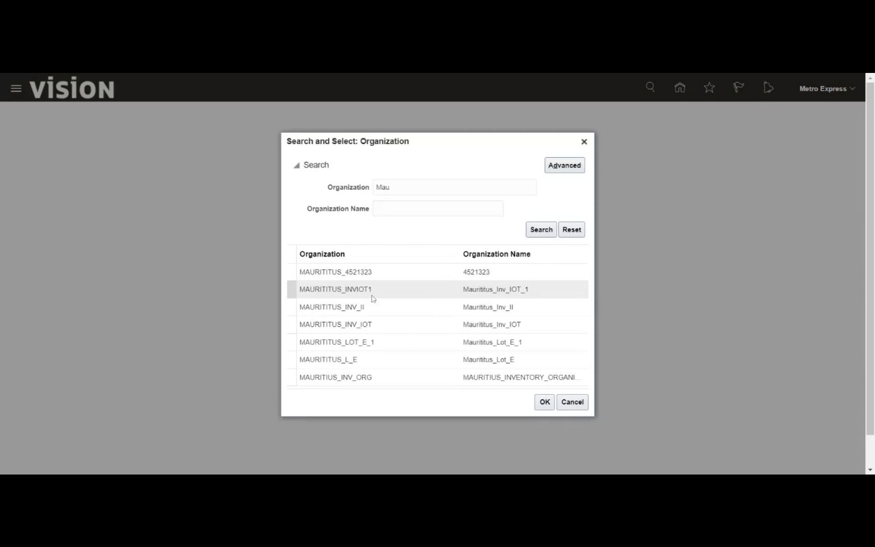
click(456, 378)
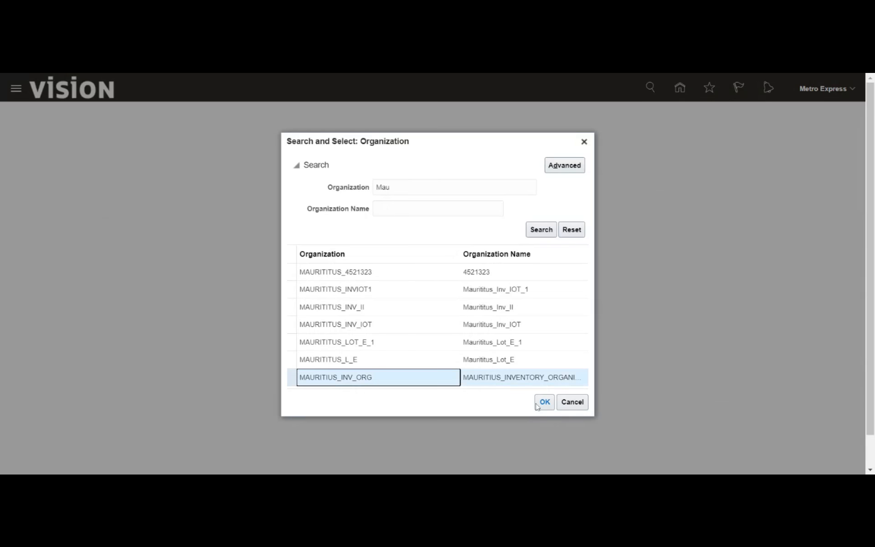
click(542, 404)
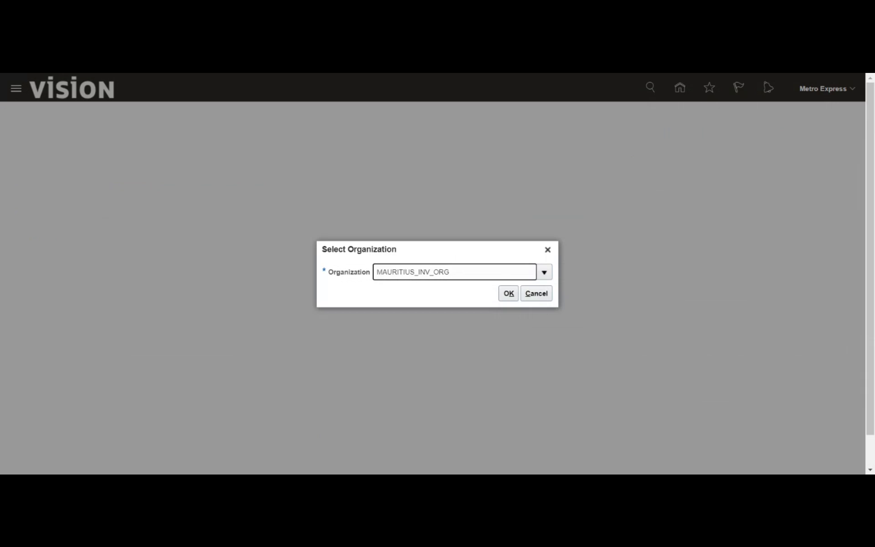
click(509, 294)
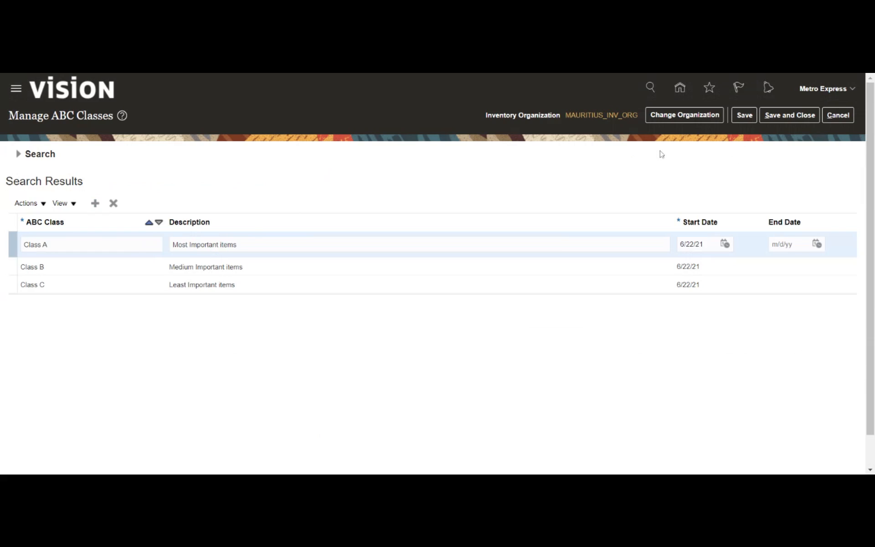
click(786, 119)
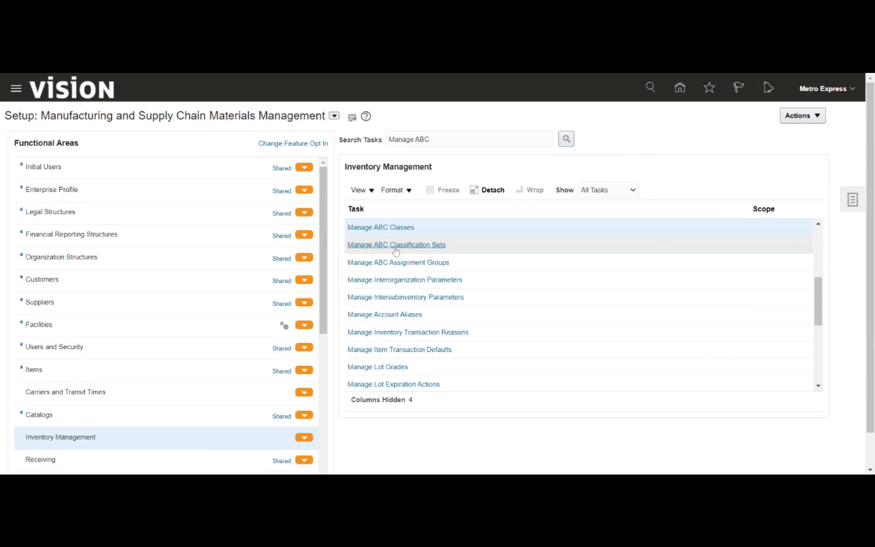
Step: Open the Manage ABC Classification Sets task and check the last results of the AMC_OnHand set
click(396, 247)
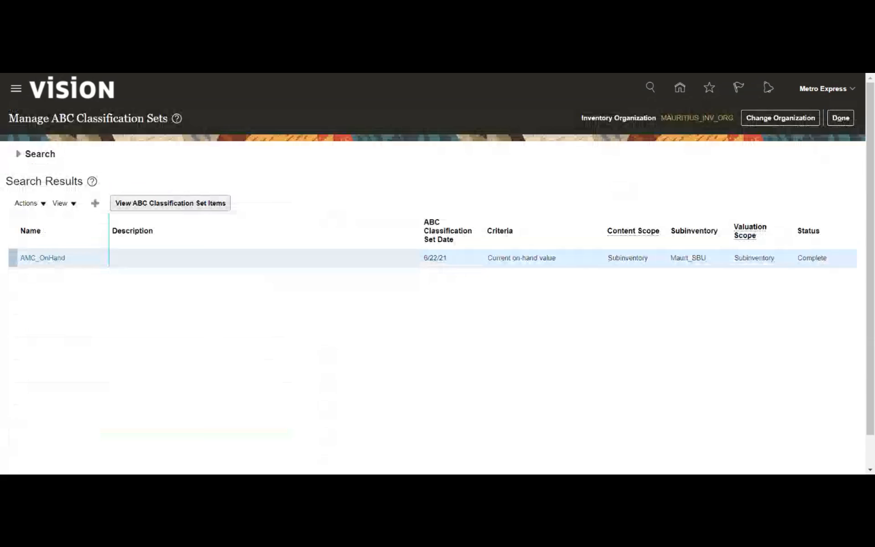
click(43, 258)
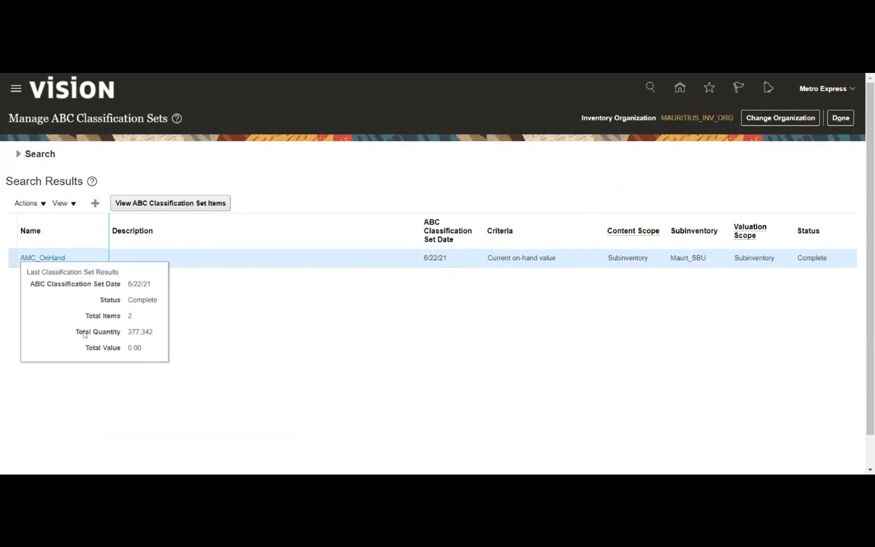
click(44, 258)
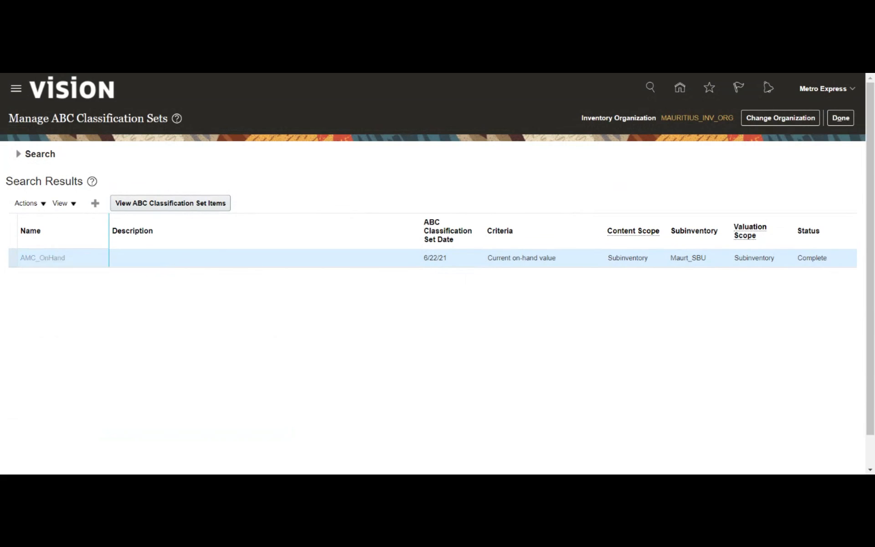
click(63, 257)
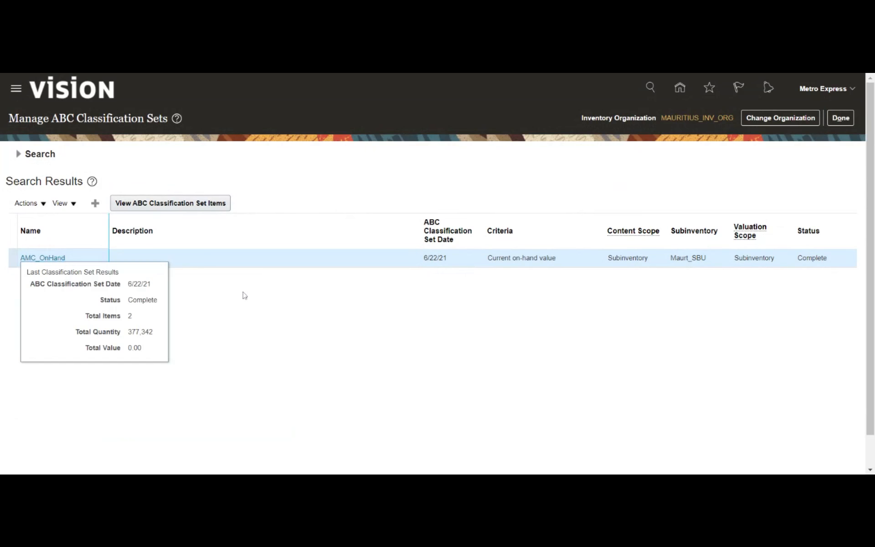
click(132, 314)
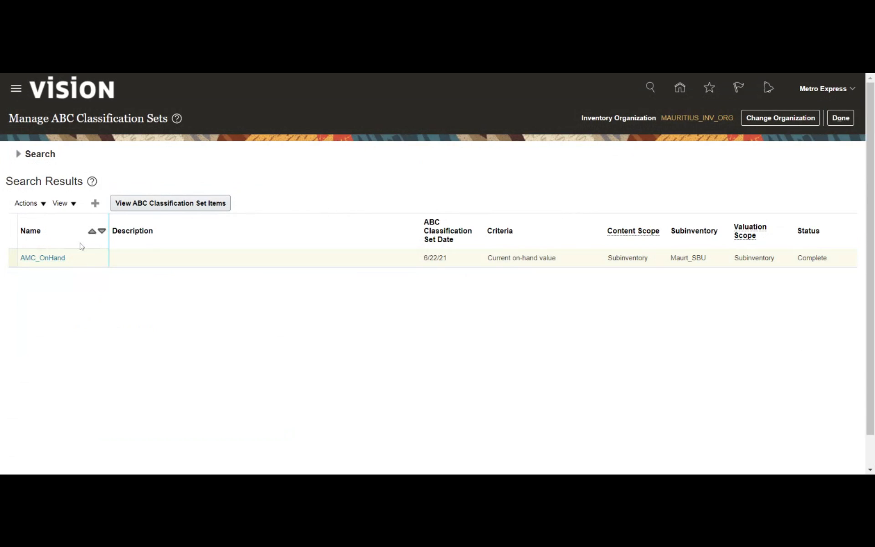
Step: Examine the settings for creating an ABC classification set, cancel the new set and finish managing classification sets
click(95, 203)
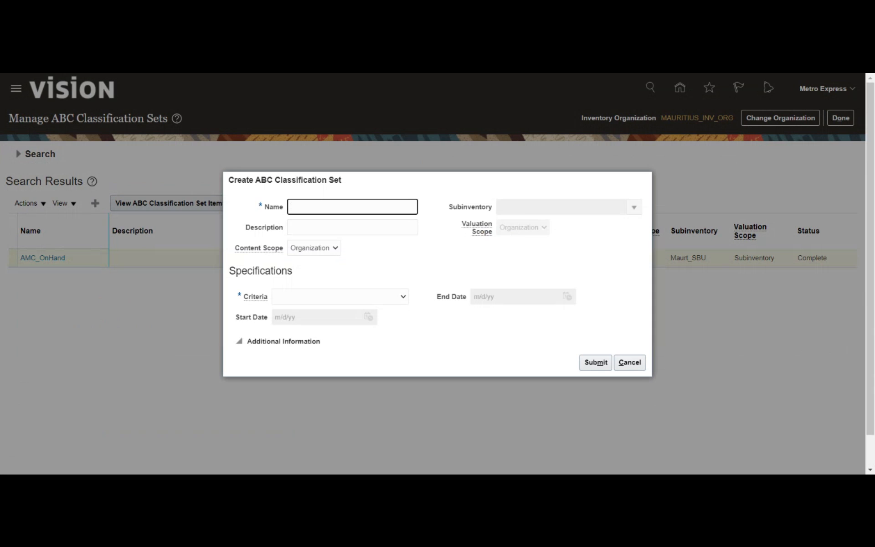
click(304, 252)
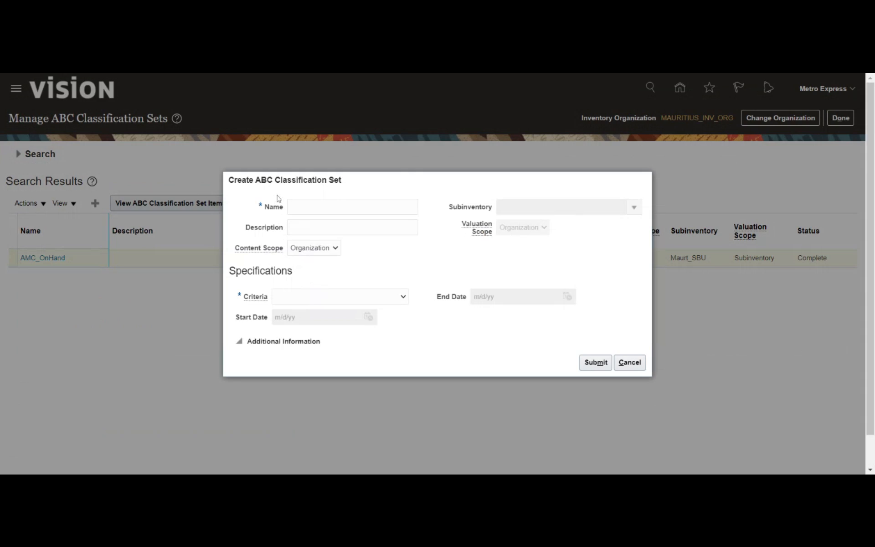
click(632, 363)
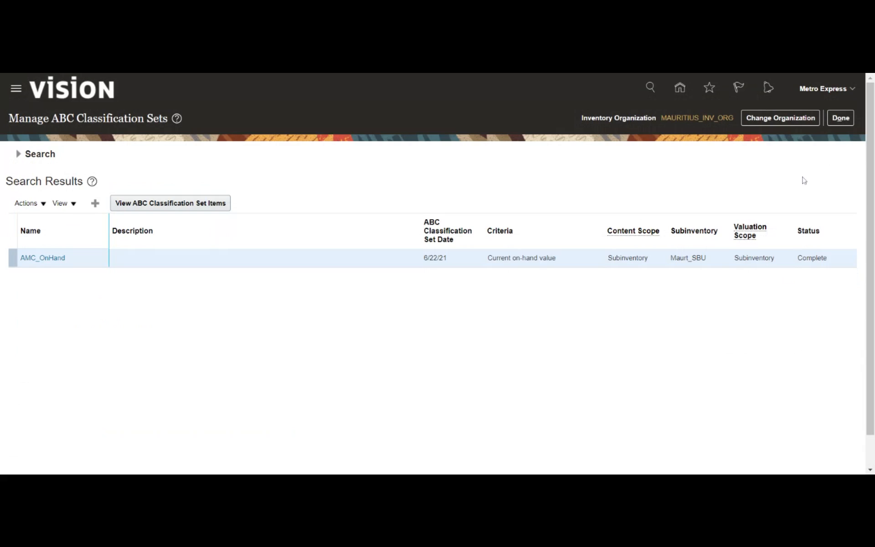
click(848, 119)
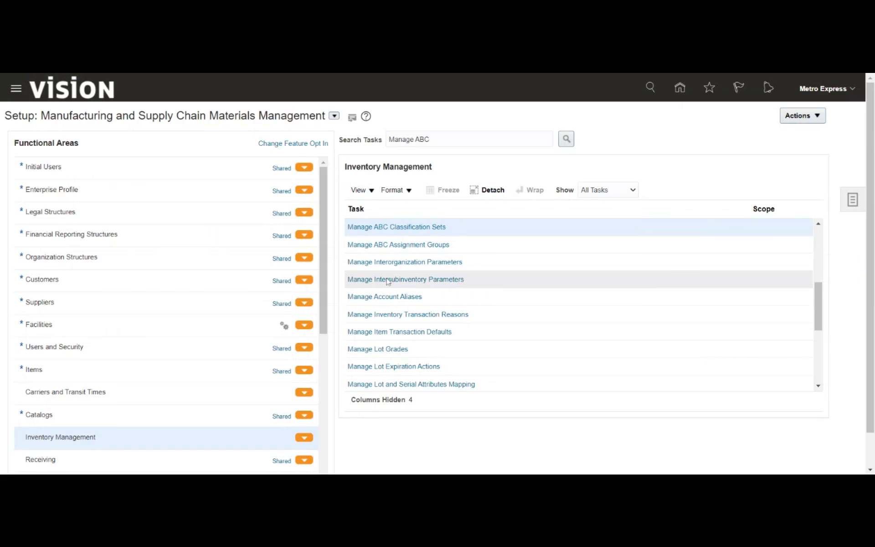
Step: Open the Manage ABC Assignment Groups task, and save and close the ABC OnHand Value assignment group
click(566, 139)
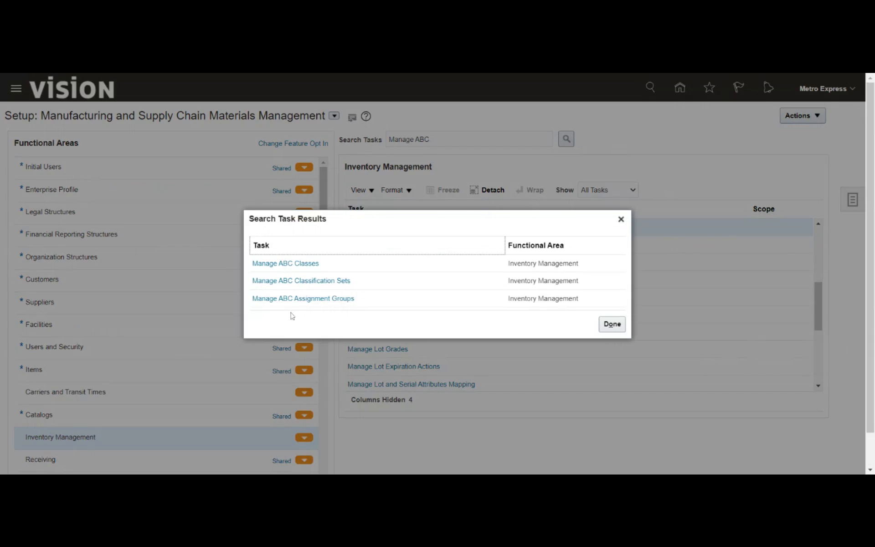
click(298, 298)
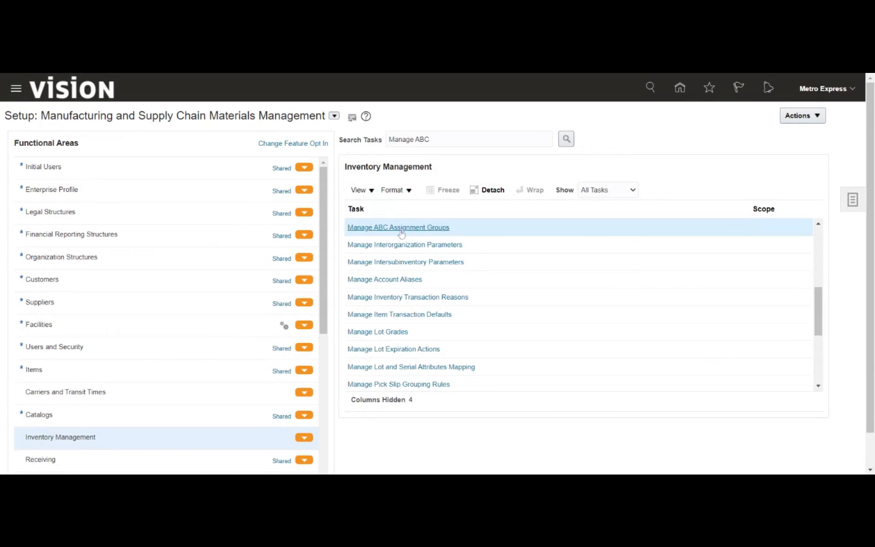
click(401, 231)
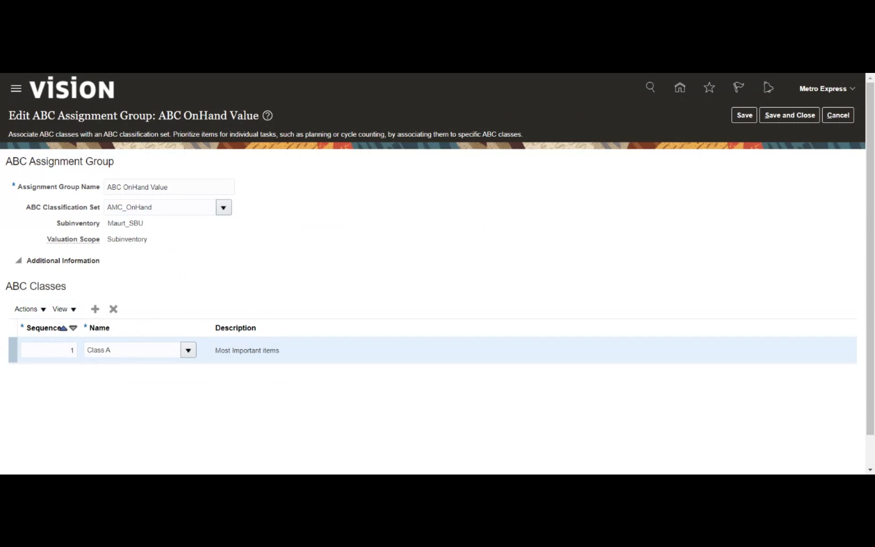
click(775, 119)
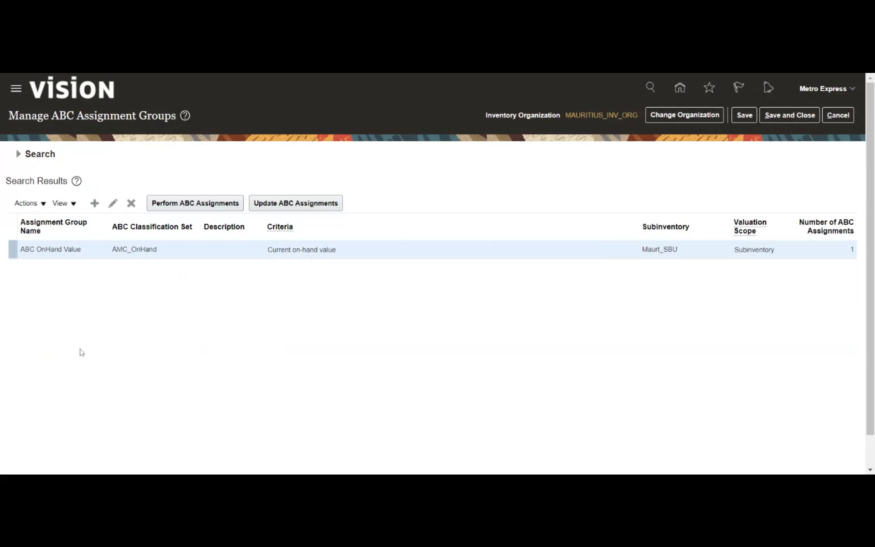
Step: Review the ABC assignment details and criteria of the ABC OnHand Value group, and leave the assignment groups without submitting
click(187, 210)
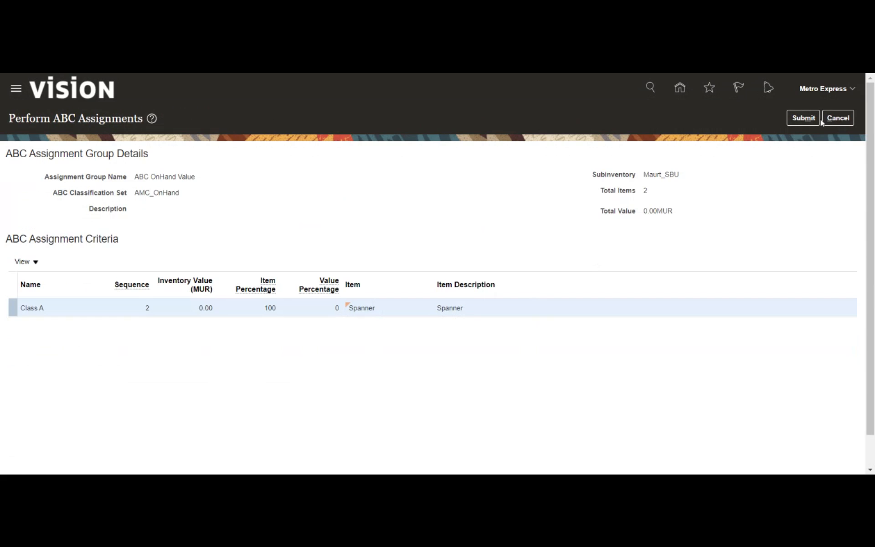
click(844, 119)
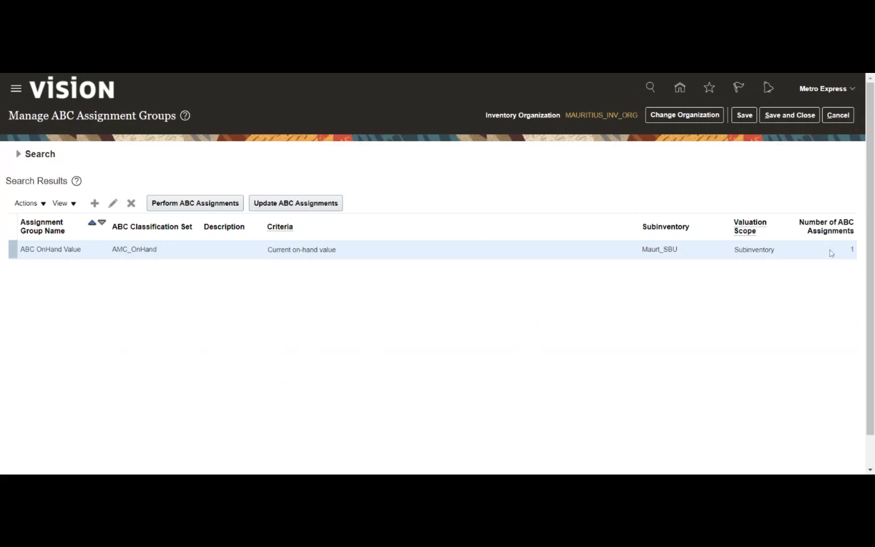
click(838, 116)
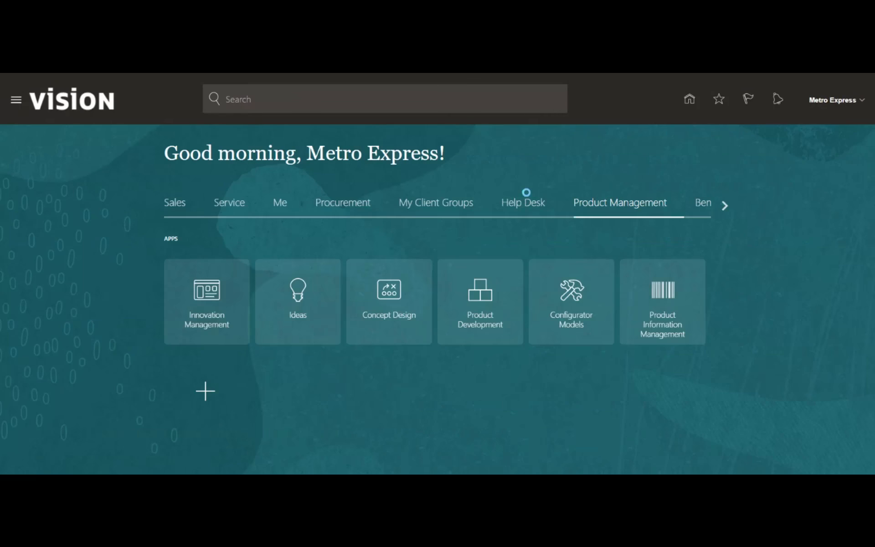
Step: Go to the Inventory Management work area among the supply chain apps
click(719, 205)
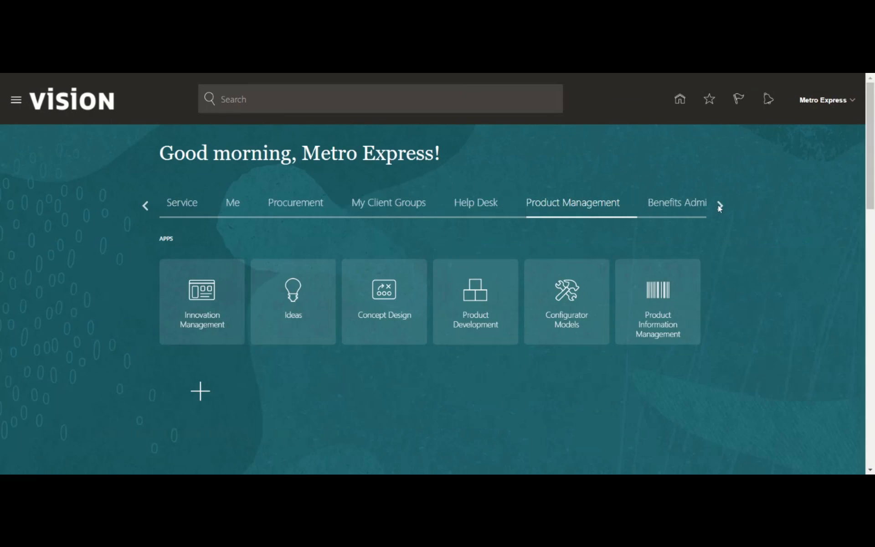
click(719, 205)
click(691, 203)
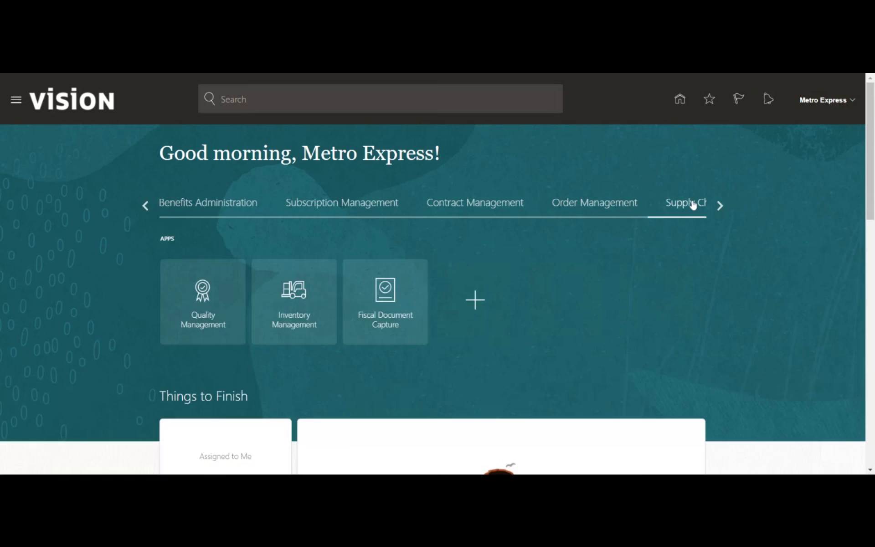
click(303, 293)
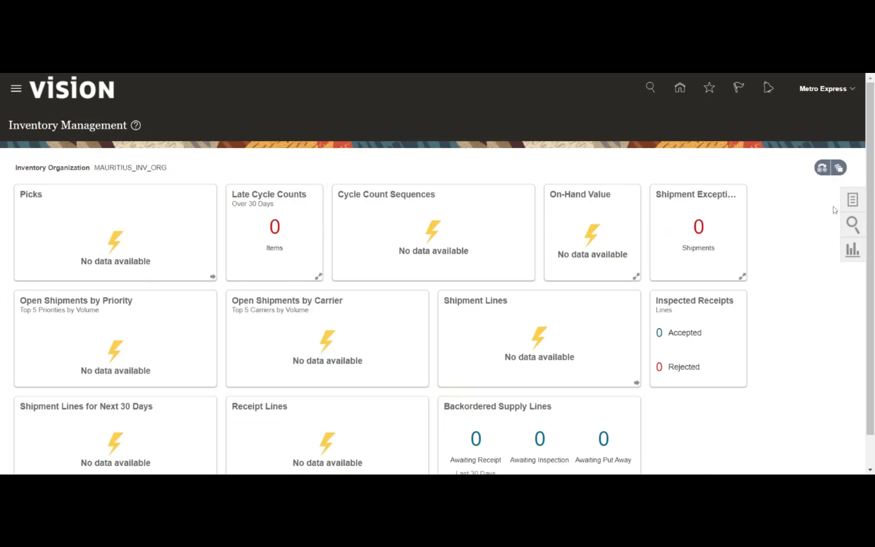
Step: Start a new cycle count from the Counts tasks and name it 1_Cycle_Count
click(851, 201)
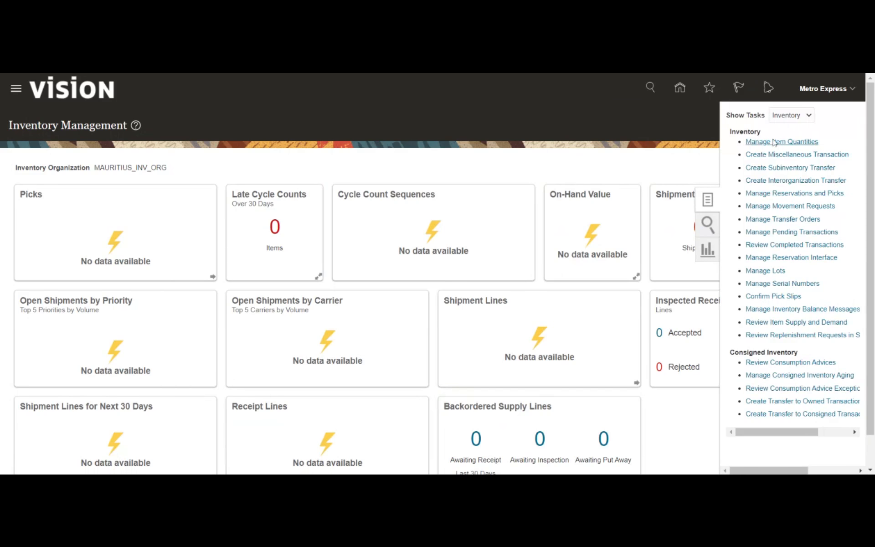
click(789, 117)
click(782, 132)
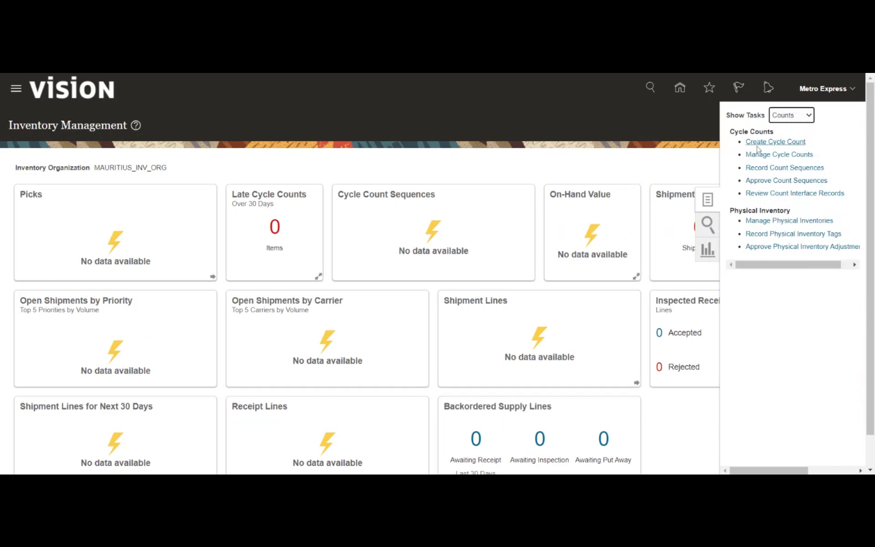
click(767, 143)
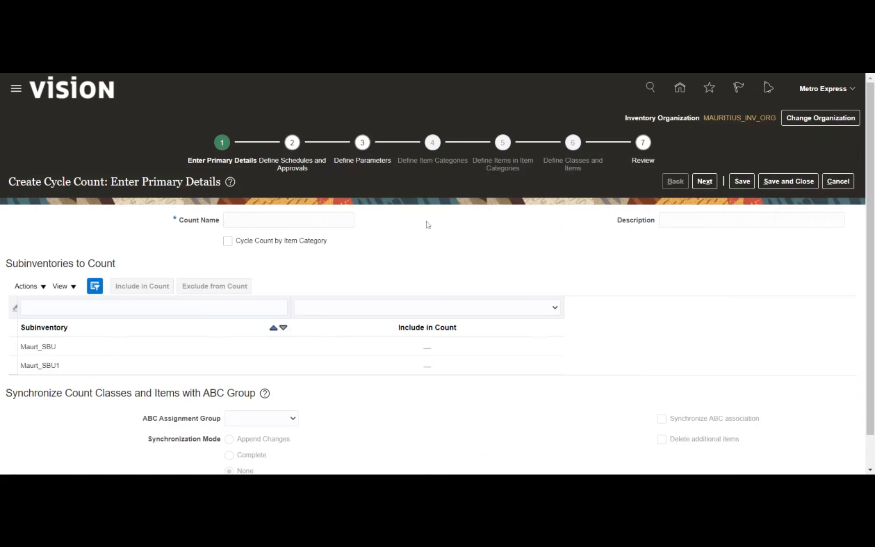
click(288, 220)
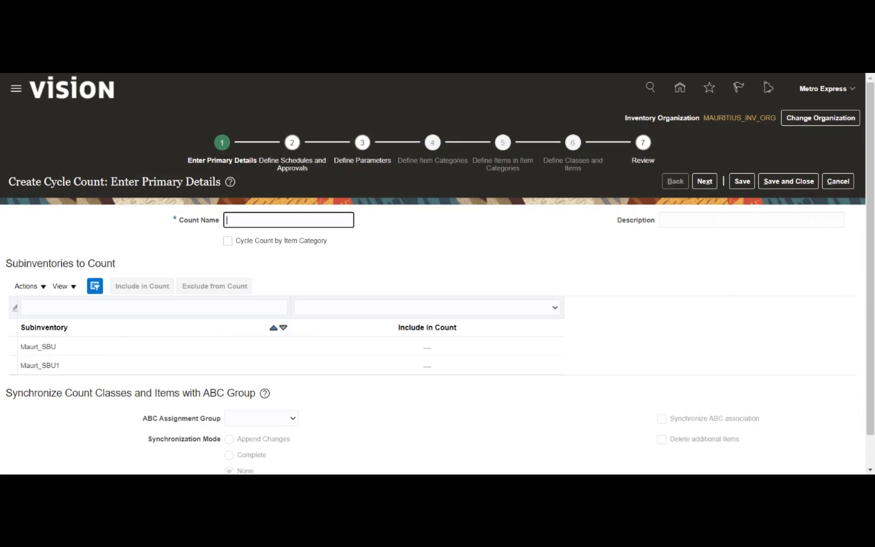
text(1_Cycle_Count)
click(158, 250)
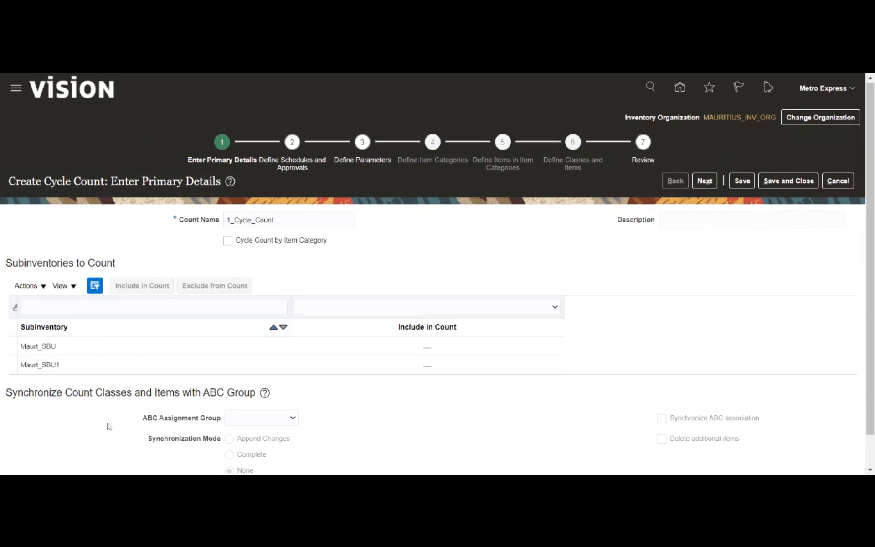
Step: Include the subinventories Maurt_SBU and Maurt_SBU1 in the cycle count
scroll(108, 426, down, 1)
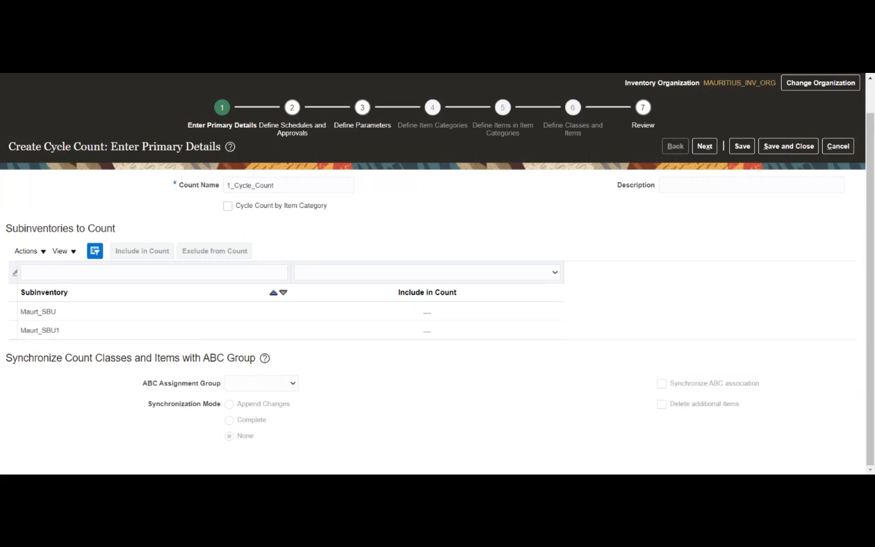
click(105, 313)
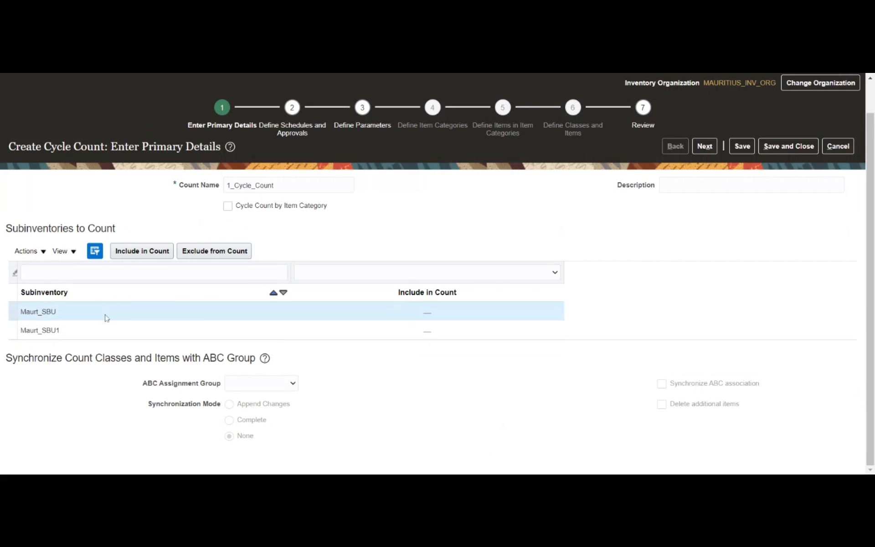
click(134, 253)
click(129, 324)
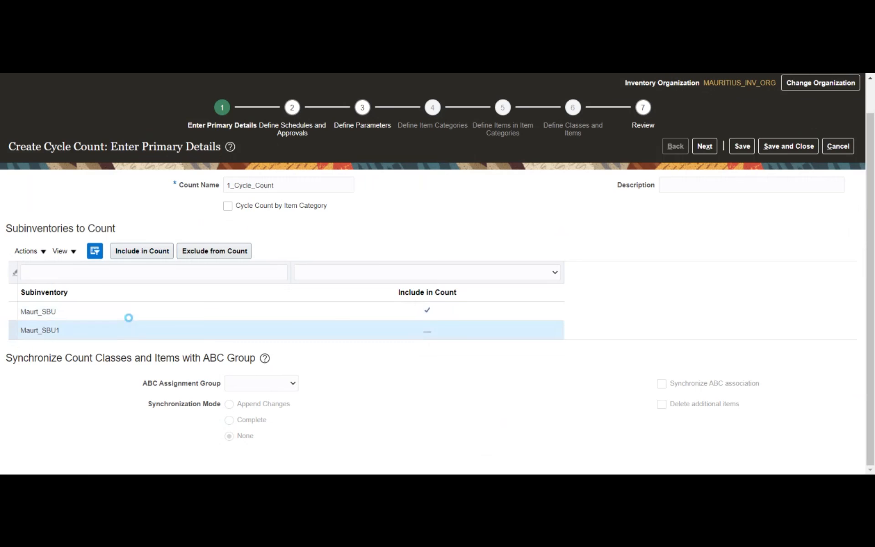
click(146, 255)
Step: Synchronize the count with the ABC OnHand Value assignment group in Complete mode, and continue to schedules and approvals
click(259, 386)
click(260, 404)
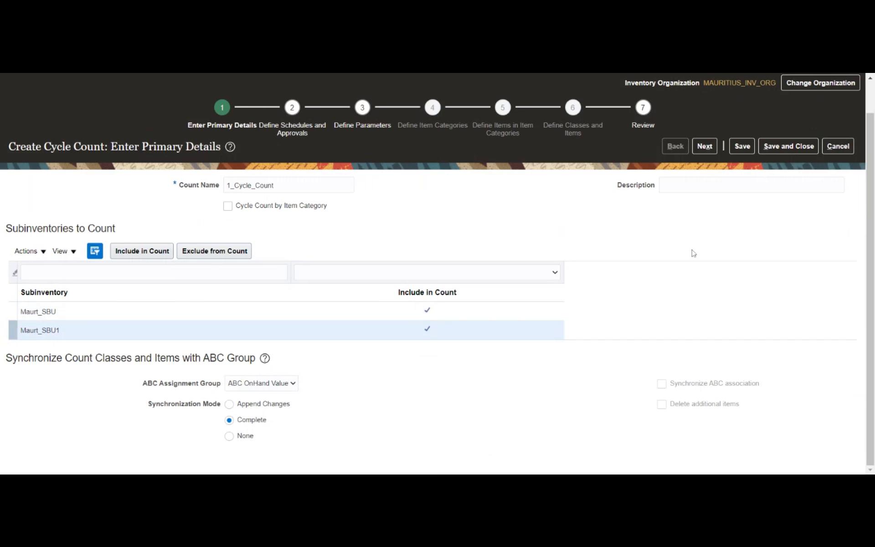
click(705, 147)
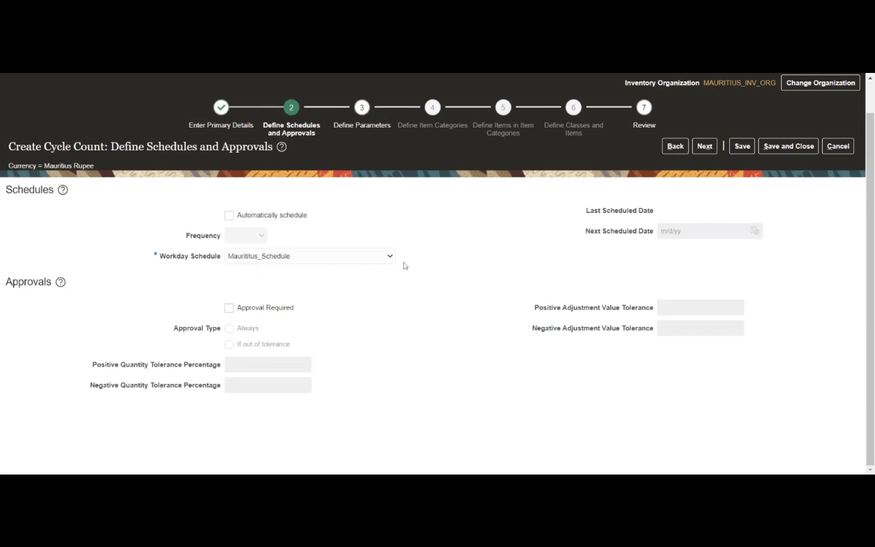
Step: Schedule the count automatically with a Daily frequency, require approval with type Always, and continue to the parameters
click(229, 216)
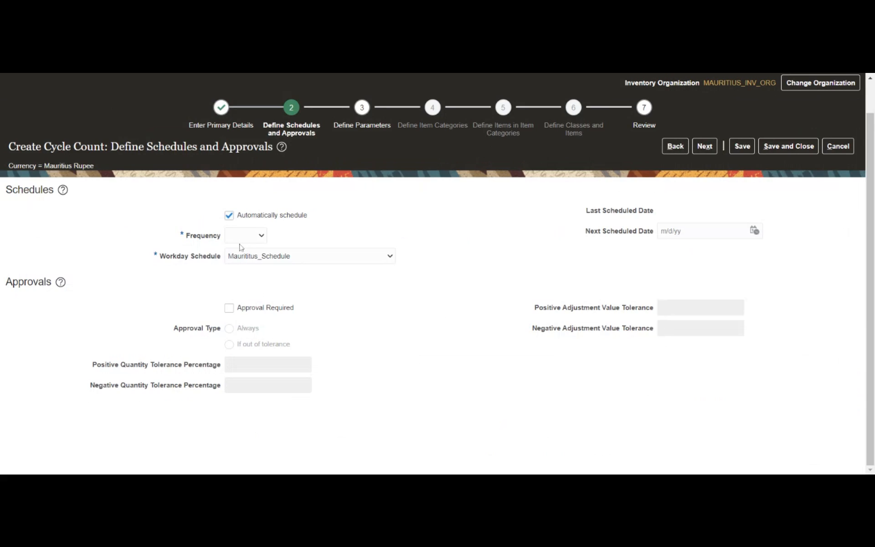
click(241, 247)
click(229, 308)
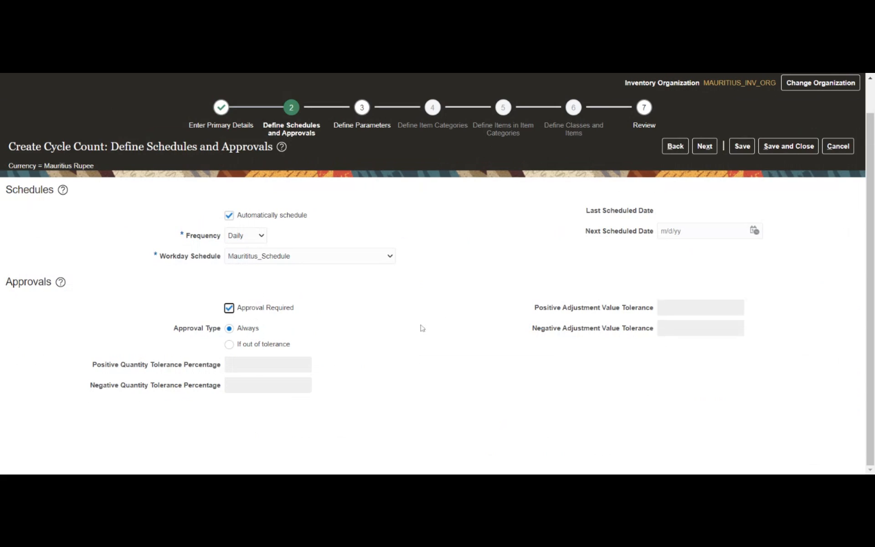
click(703, 146)
Step: Set Maximum Days Before Late to 1, save the count and continue to classes and items
click(296, 228)
text(1)
click(450, 271)
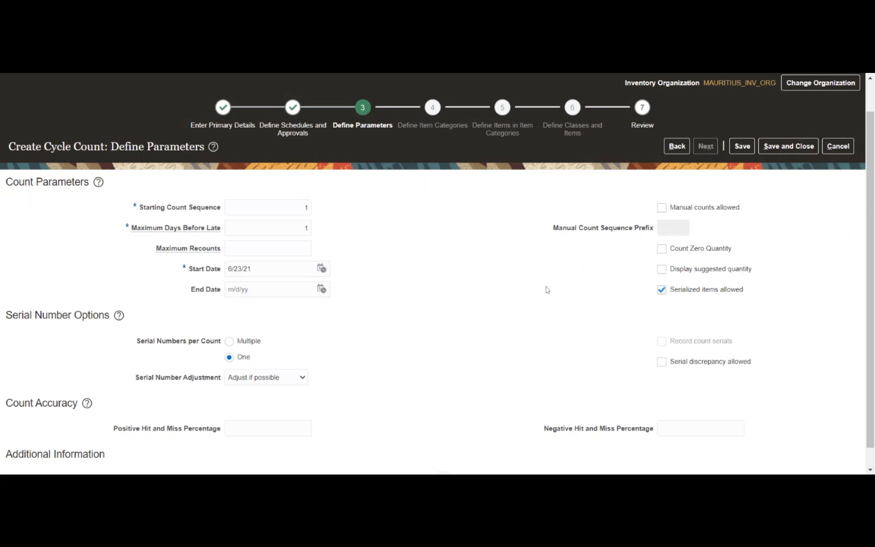
click(741, 147)
click(705, 146)
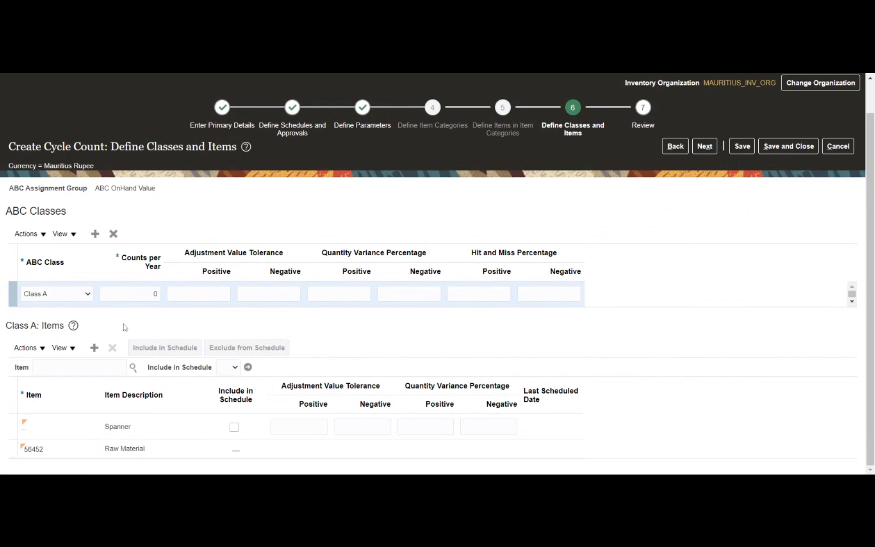
Step: Set the counts per year of ABC Class A to 152
click(141, 294)
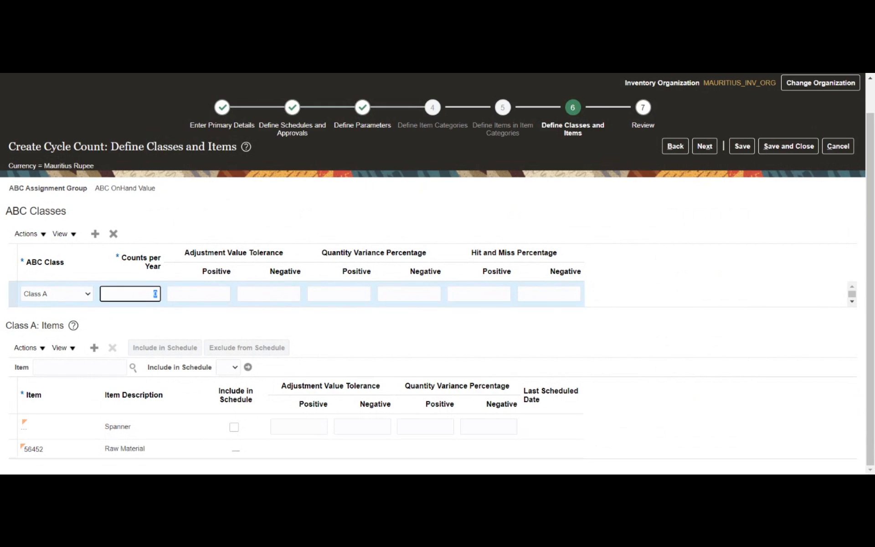
text(152)
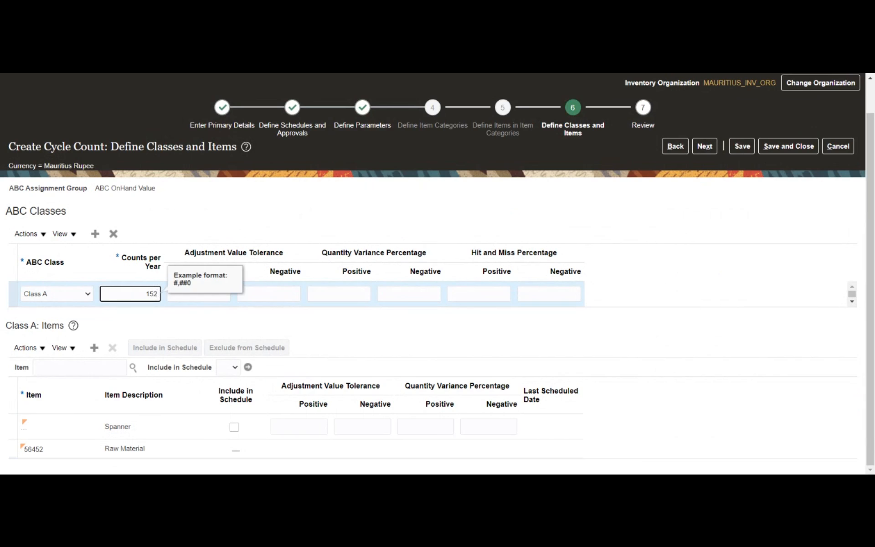
key(Tab)
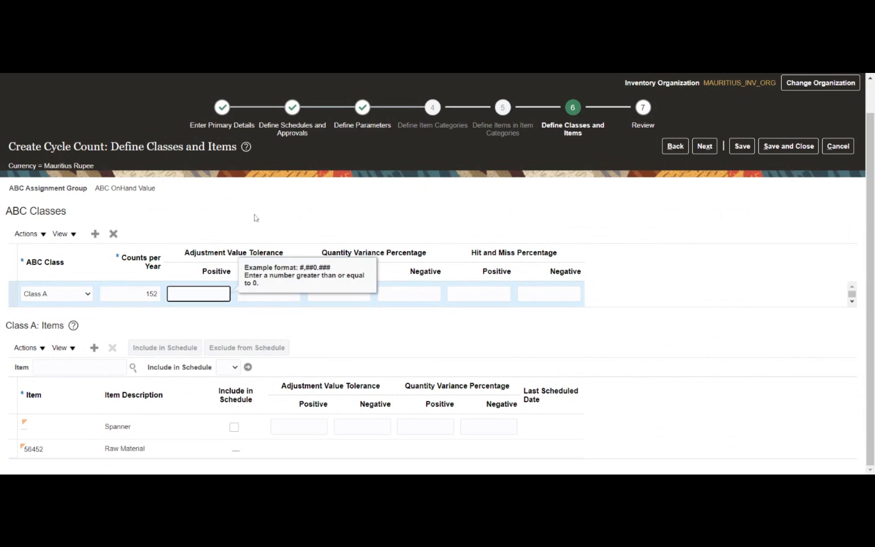
click(256, 219)
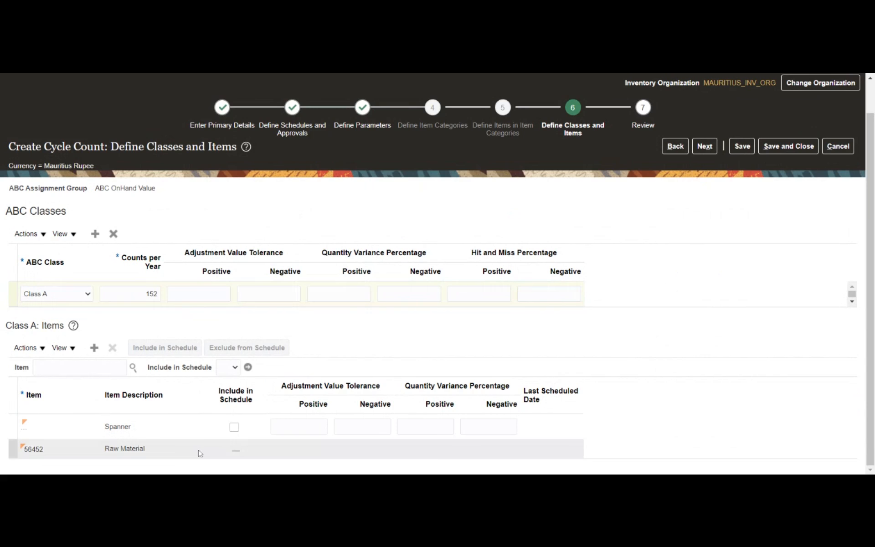
Step: Include the Class A items Spanner and 56452 (Raw Material) in the schedule
click(235, 430)
click(234, 429)
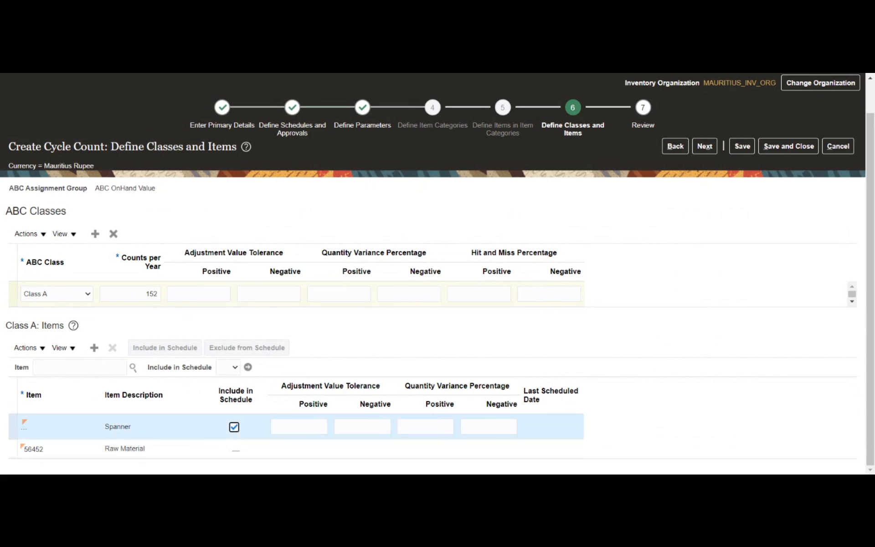
click(643, 340)
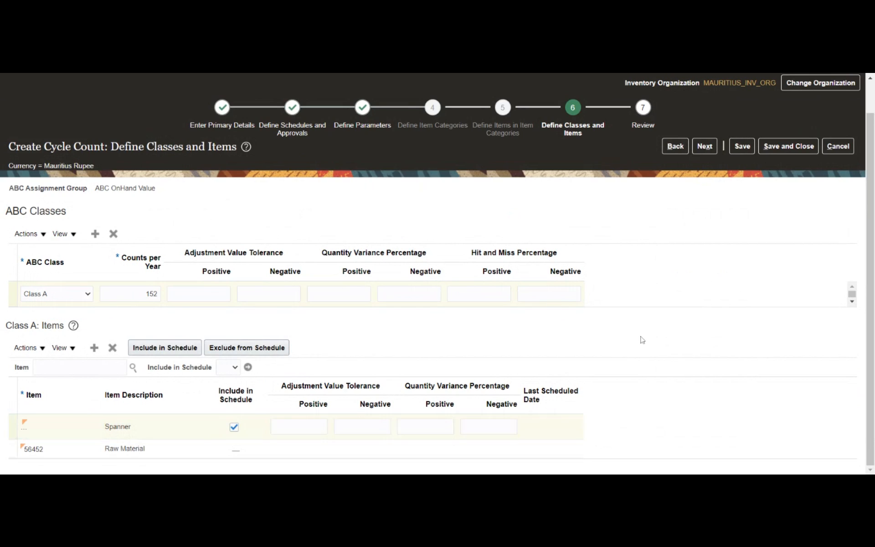
click(170, 449)
click(234, 447)
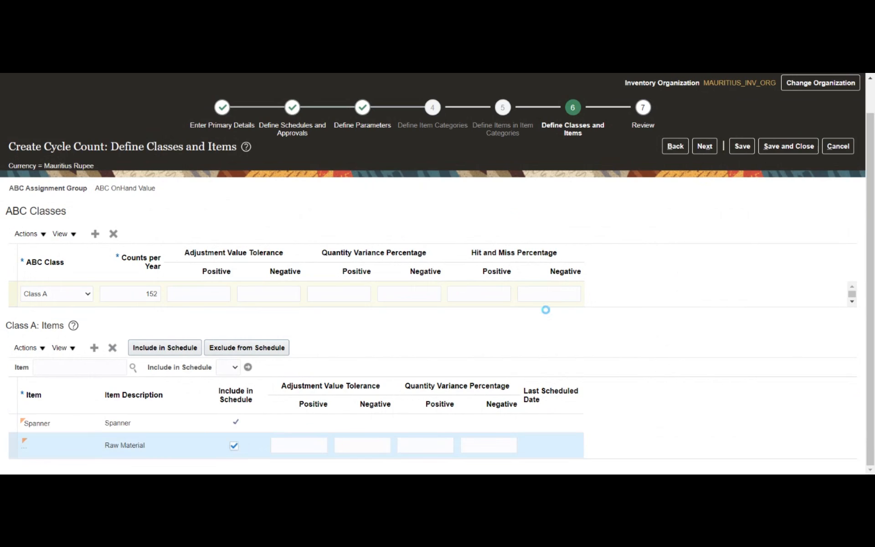
click(556, 329)
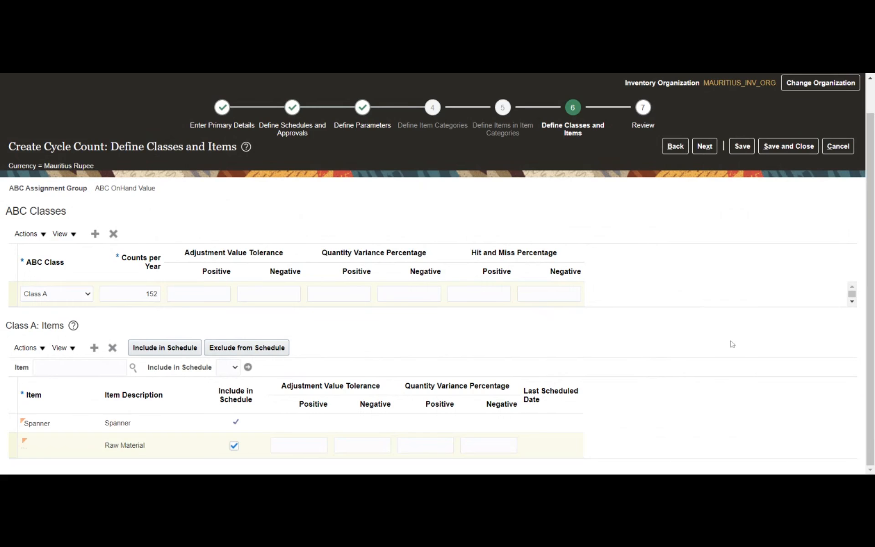
Step: Continue to the review of the cycle count, check its details, and save and close it
scroll(702, 196, up, 1)
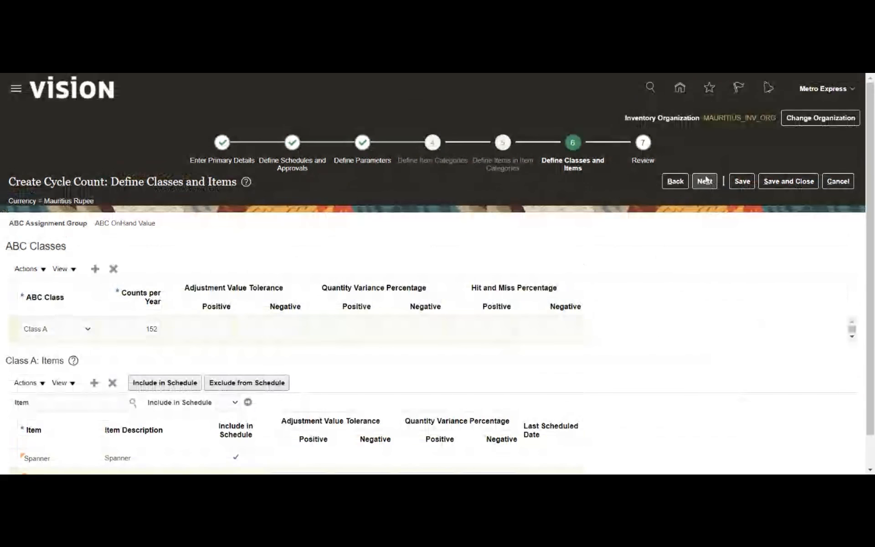
click(704, 181)
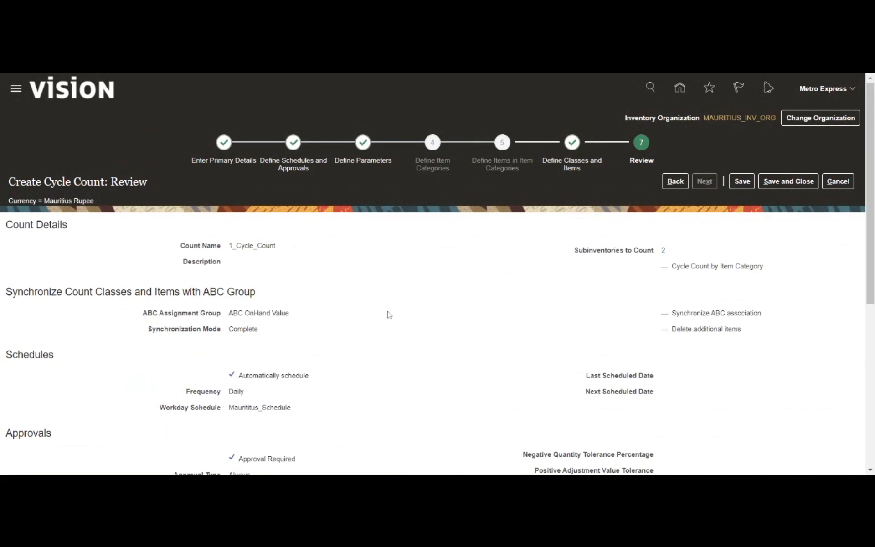
scroll(415, 317, down, 5)
scroll(415, 316, up, 5)
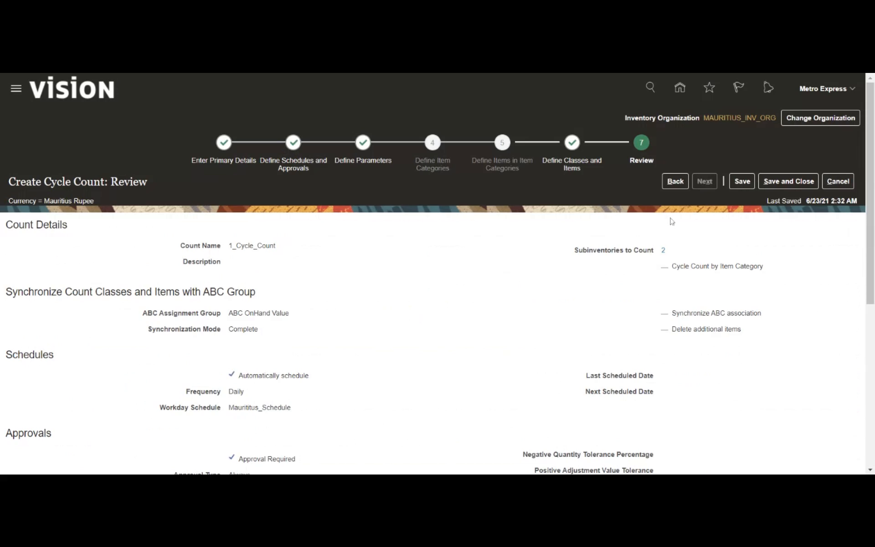
click(777, 182)
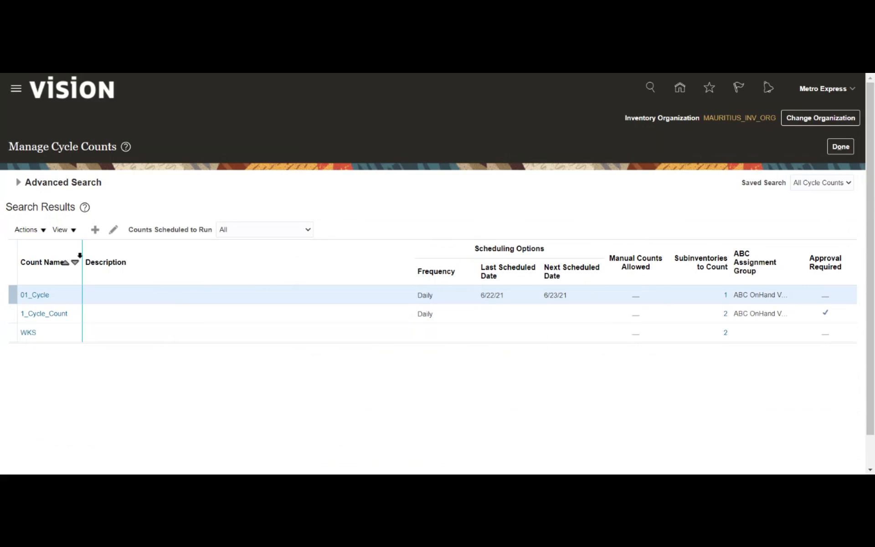
Step: Generate the count schedules for the 01_Cycle count and dismiss the submission message
click(43, 231)
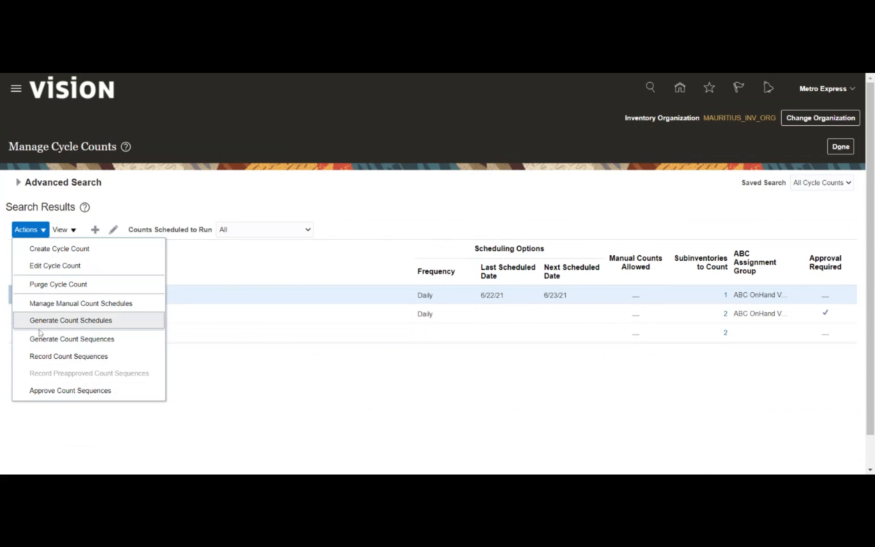
click(64, 325)
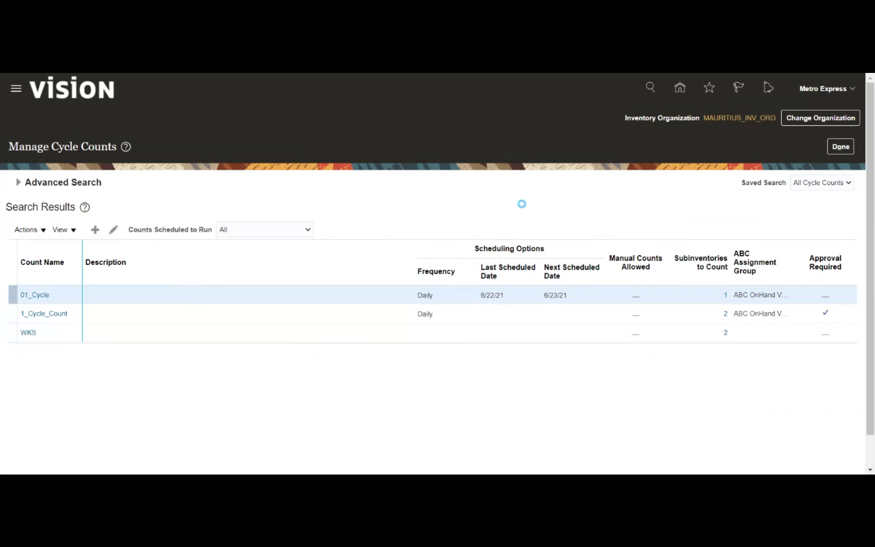
click(482, 196)
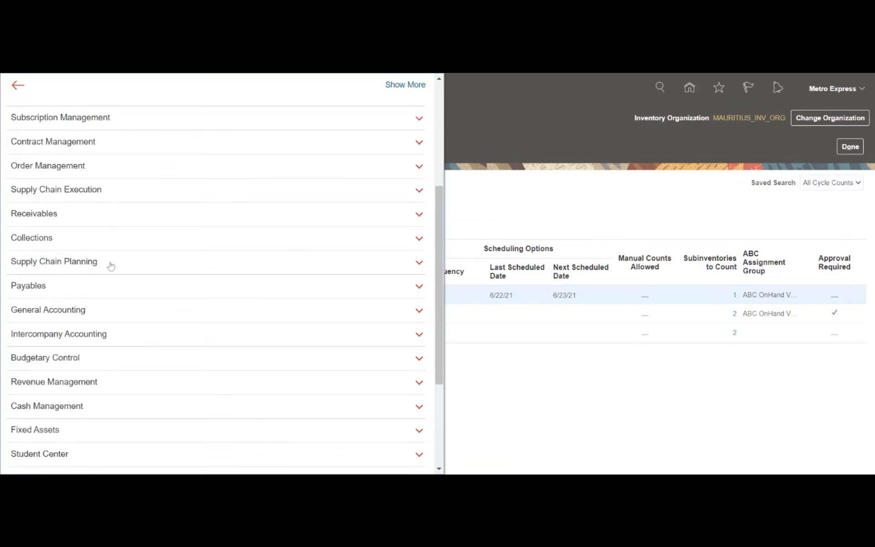
Step: Open Scheduled Processes from the tools and refresh the list to check the Generate Count Schedules process
scroll(220, 385, down, 3)
click(170, 416)
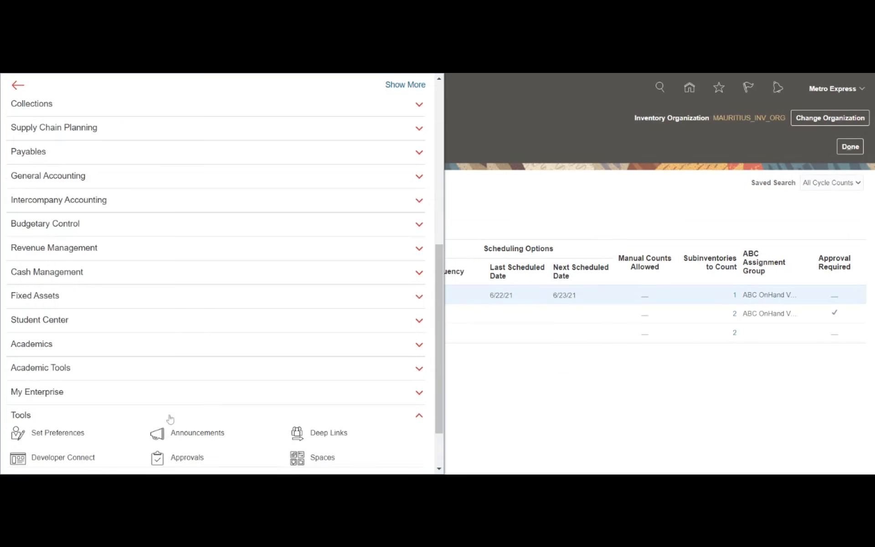
scroll(151, 280, down, 2)
scroll(152, 280, down, 2)
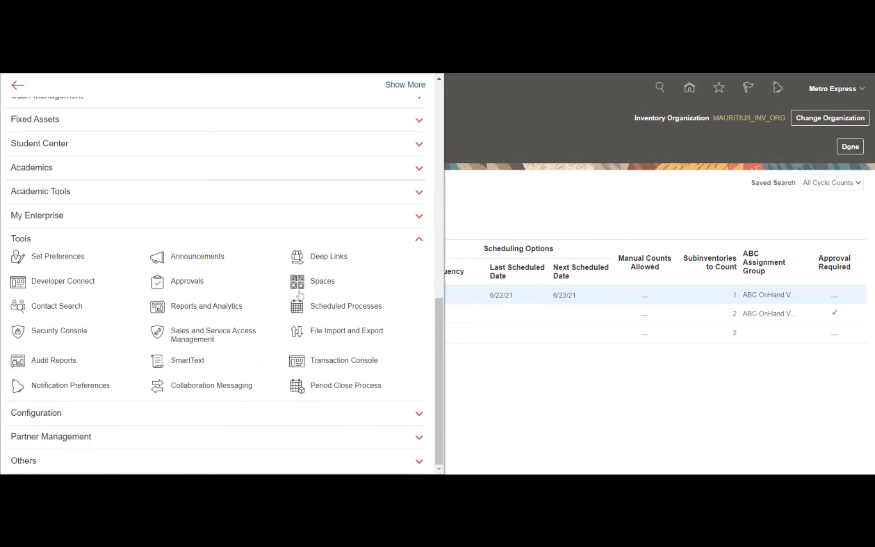
click(335, 310)
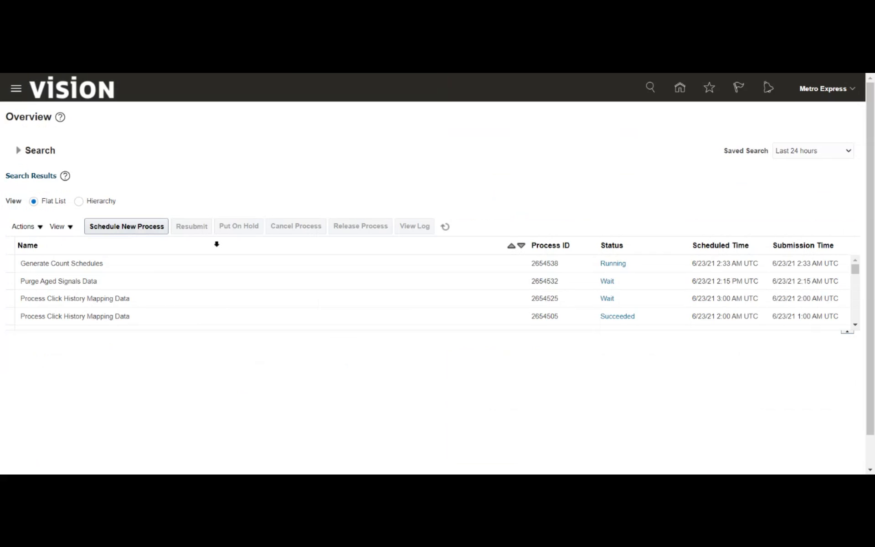
click(446, 229)
click(446, 231)
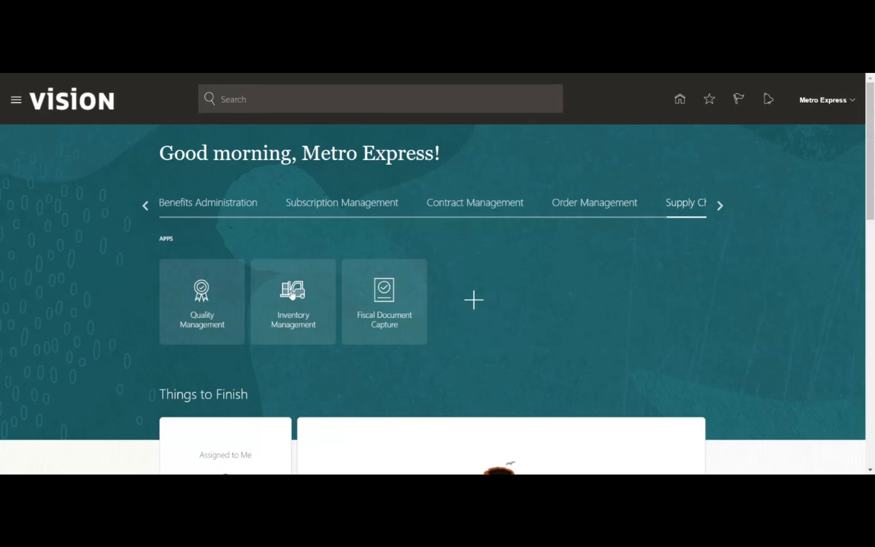
Step: Return to the Inventory Management work area and open the Manage Cycle Counts task
click(297, 279)
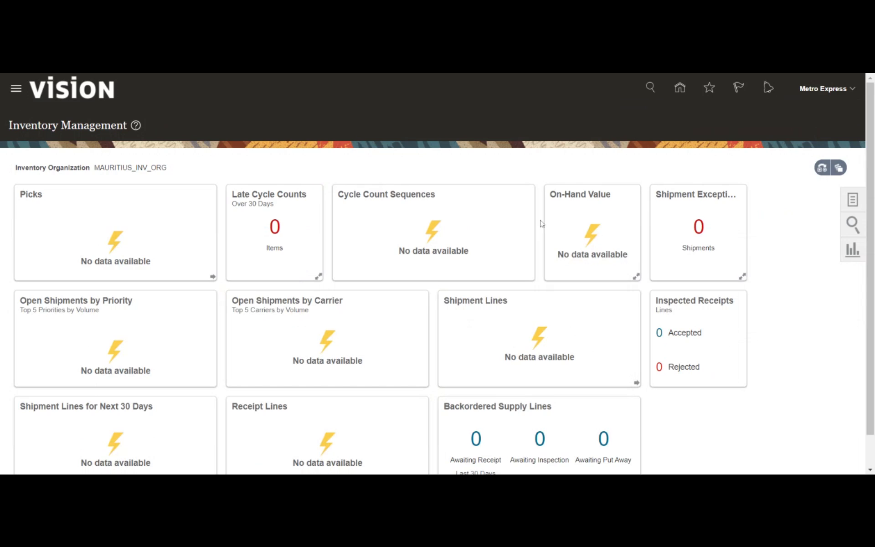
click(852, 201)
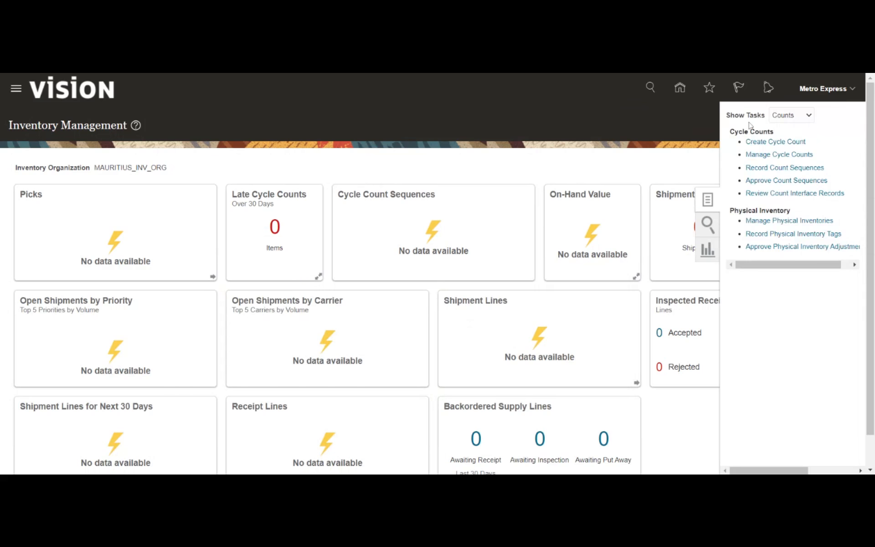
click(776, 156)
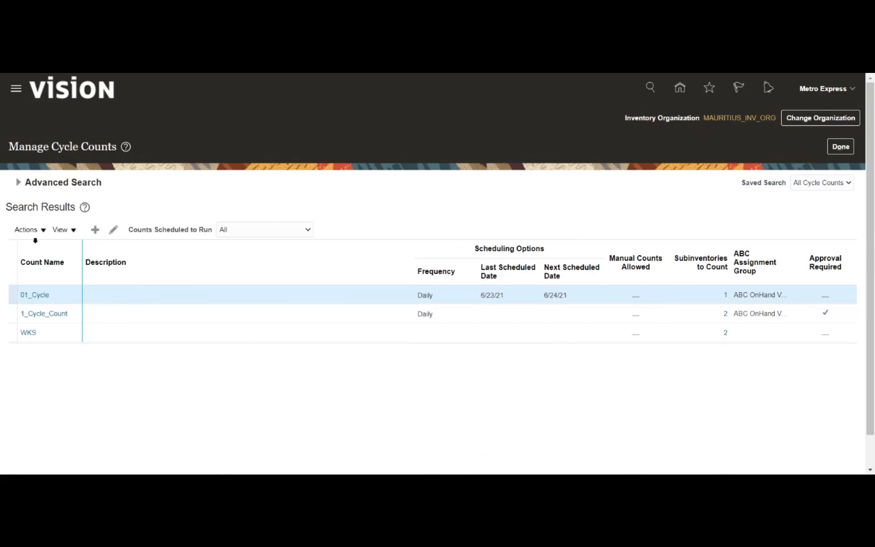
Step: Generate the count sequences for the 01_Cycle count and dismiss the submission message
click(28, 230)
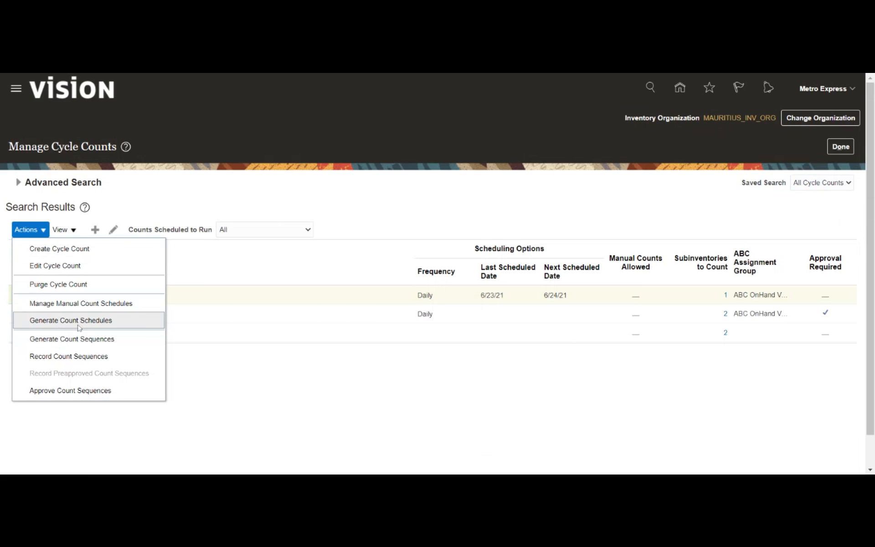
click(46, 344)
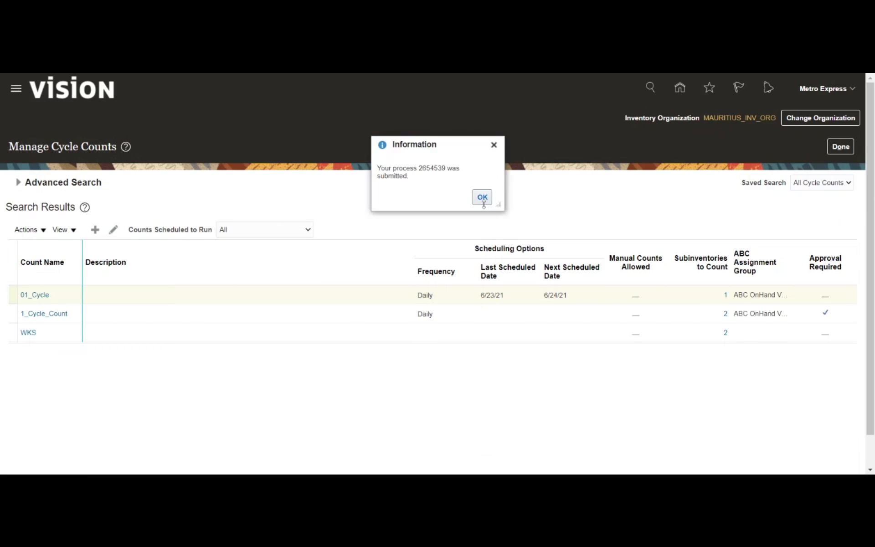
click(483, 198)
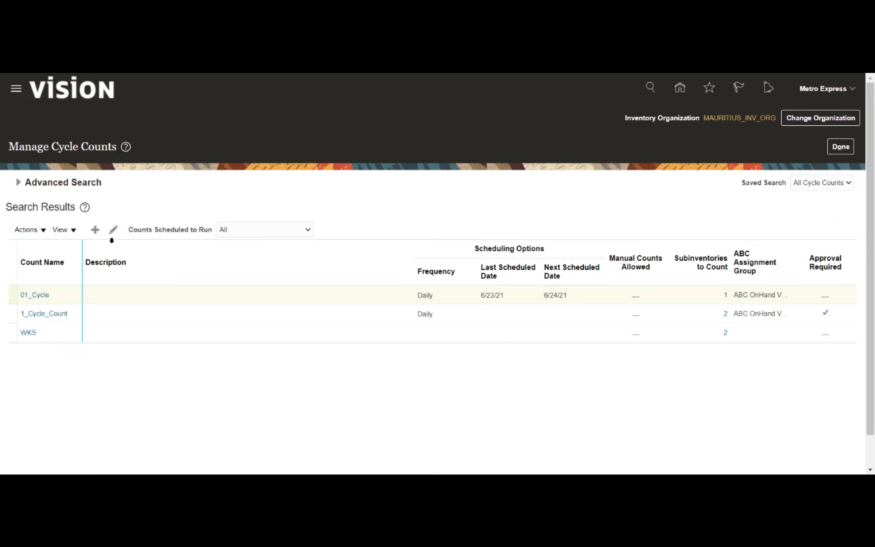
Step: Open Scheduled Processes from the tools and refresh the list to check the Generate Count Sequences process
scroll(248, 194, down, 10)
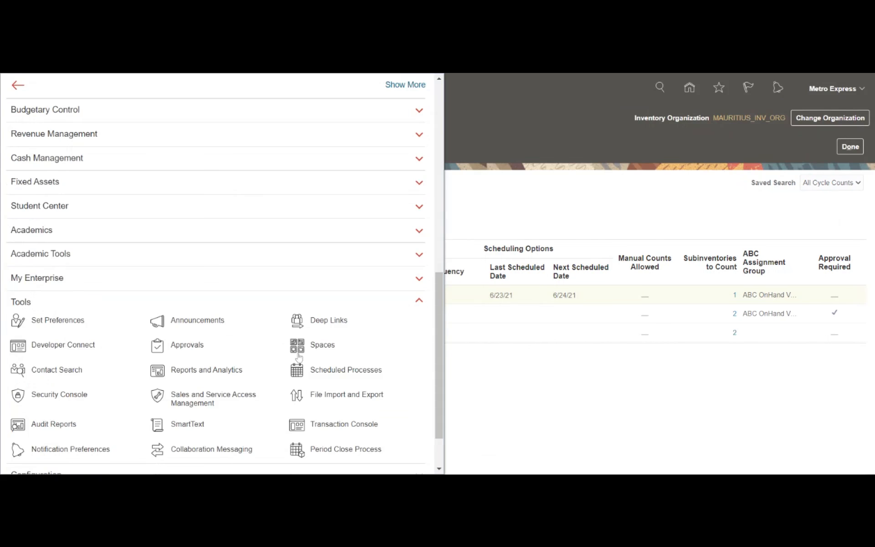
click(342, 372)
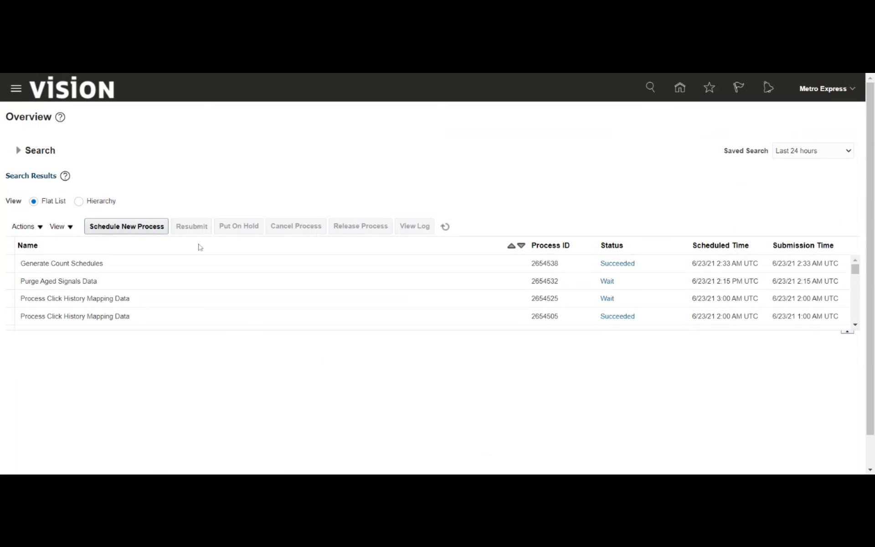
click(445, 228)
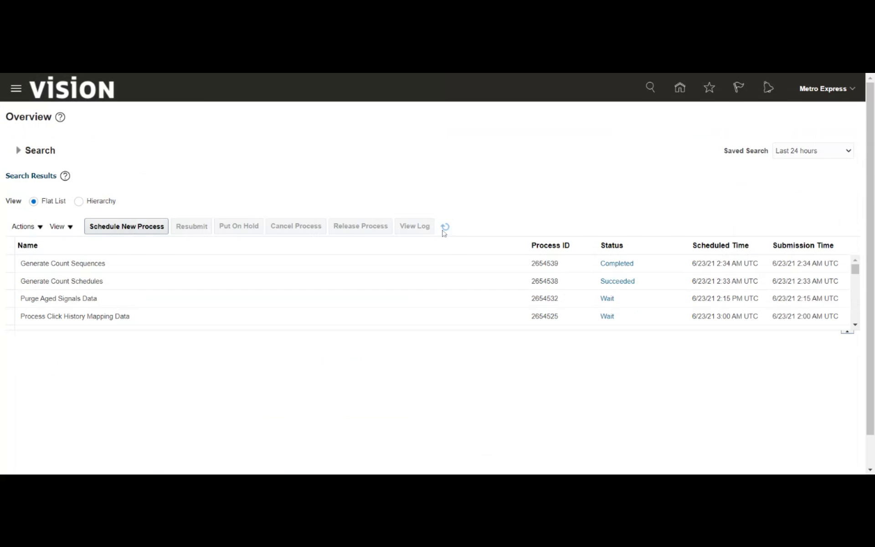
click(445, 232)
click(445, 228)
Step: View the text output attachment of the Generate Count Sequences process and close the attachments list
click(195, 264)
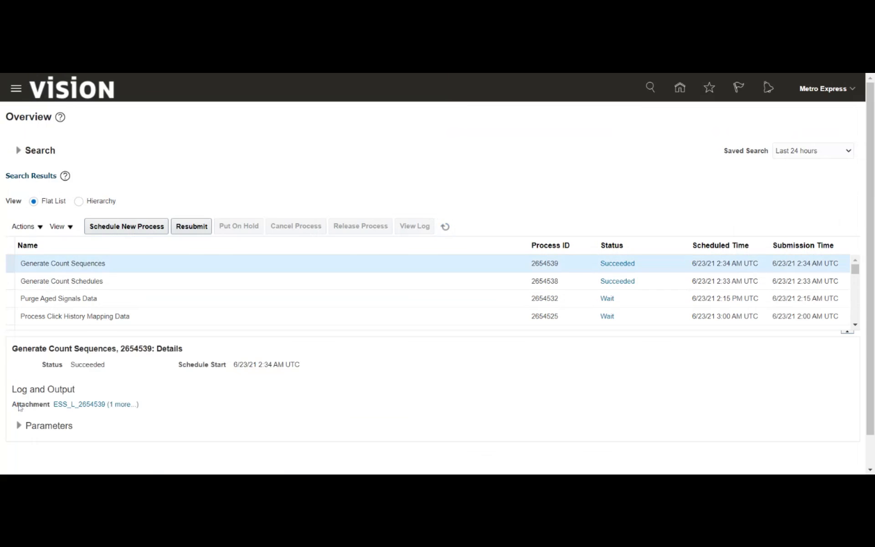
click(124, 404)
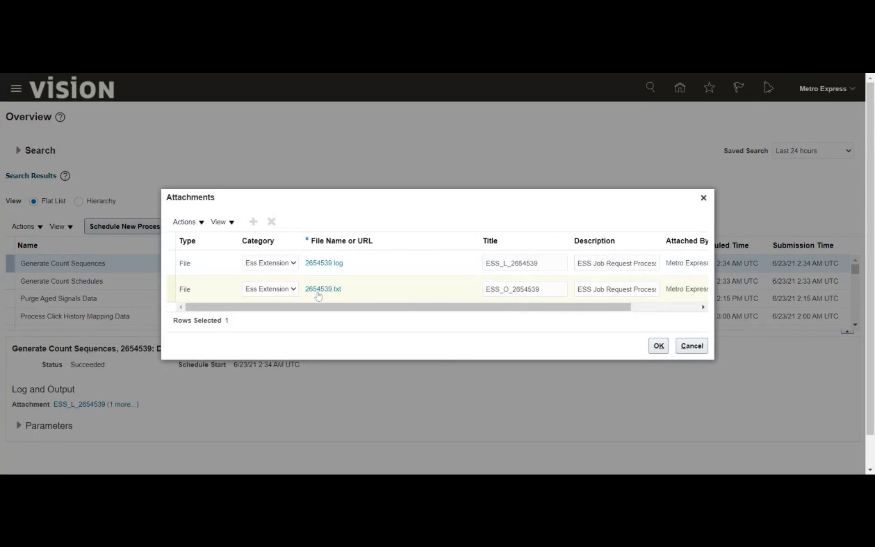
click(319, 296)
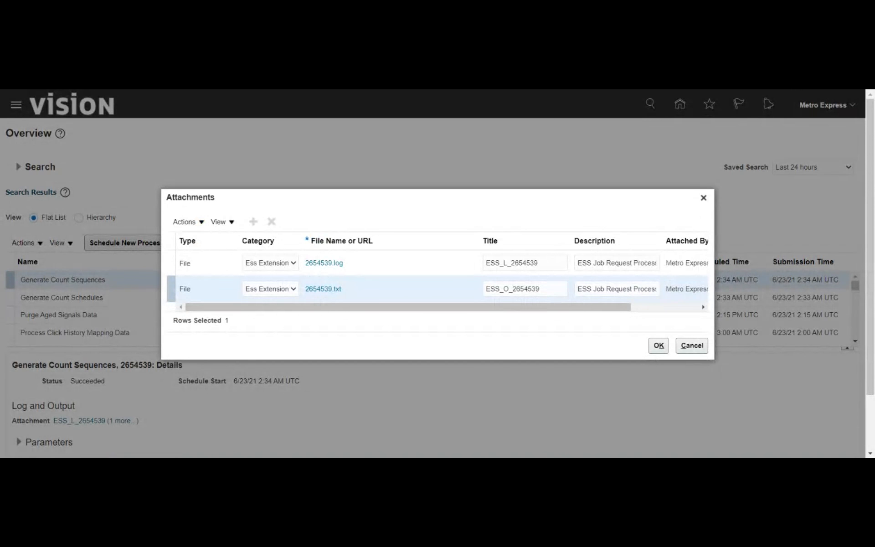
click(718, 78)
click(659, 346)
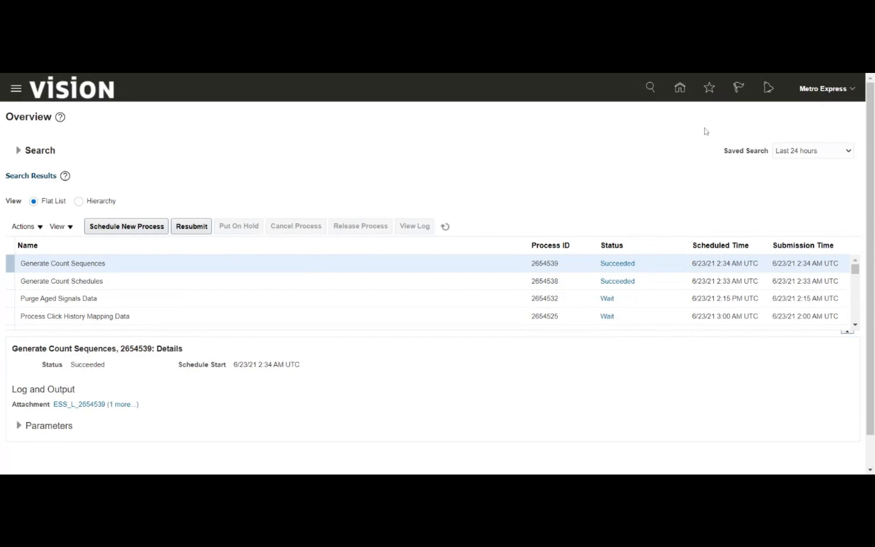
Step: Return to Inventory Management, open the Manage Cycle Counts task and start recording count sequences for the 01_Cycle count
click(680, 88)
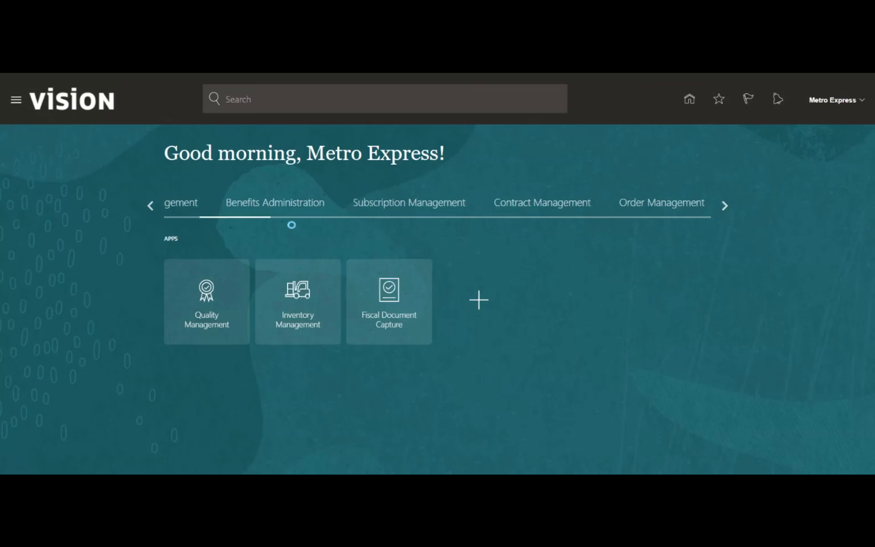
click(293, 297)
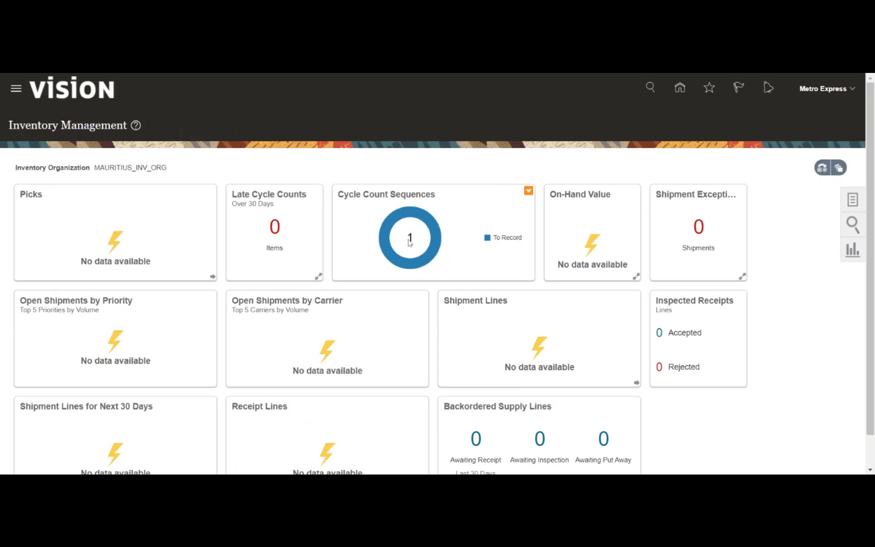
click(848, 204)
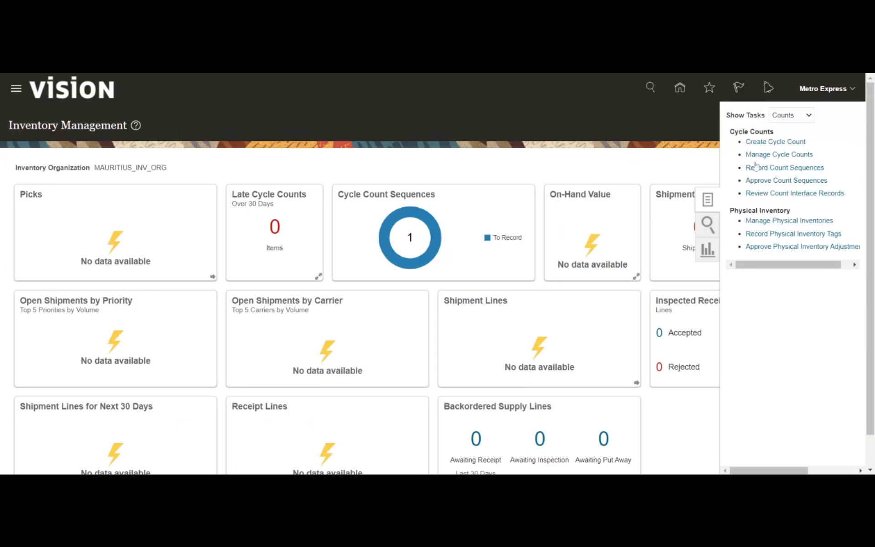
click(764, 156)
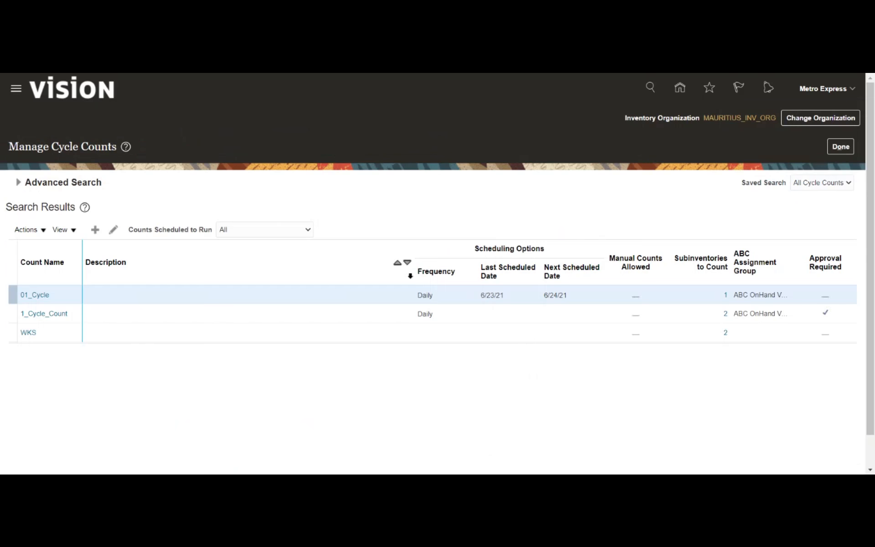
click(41, 231)
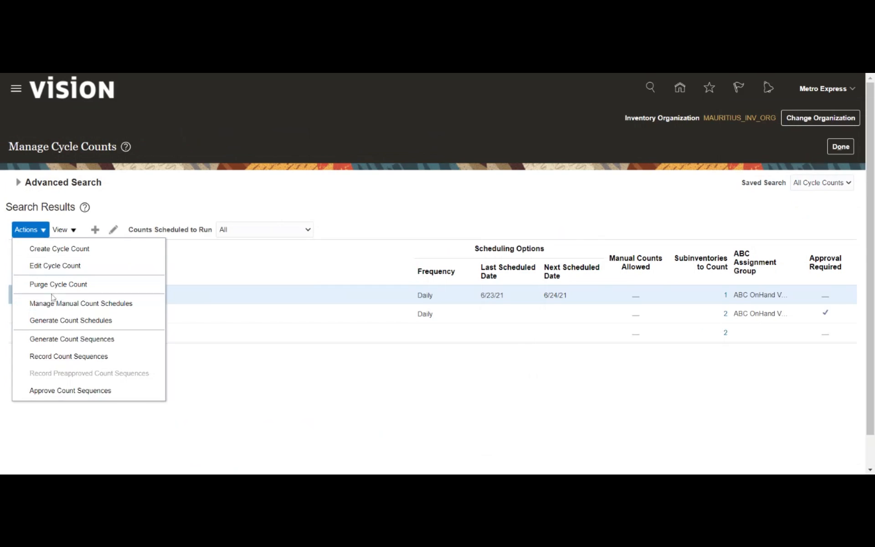
click(71, 358)
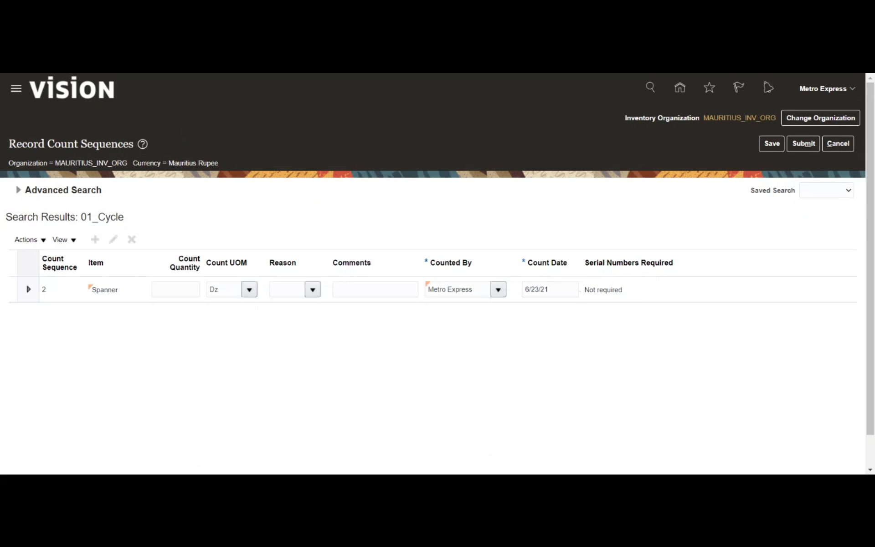
Step: Record a count quantity of 1 Dz for Spanner with reason Stock Adjustment, submit it and dismiss the information message
click(176, 290)
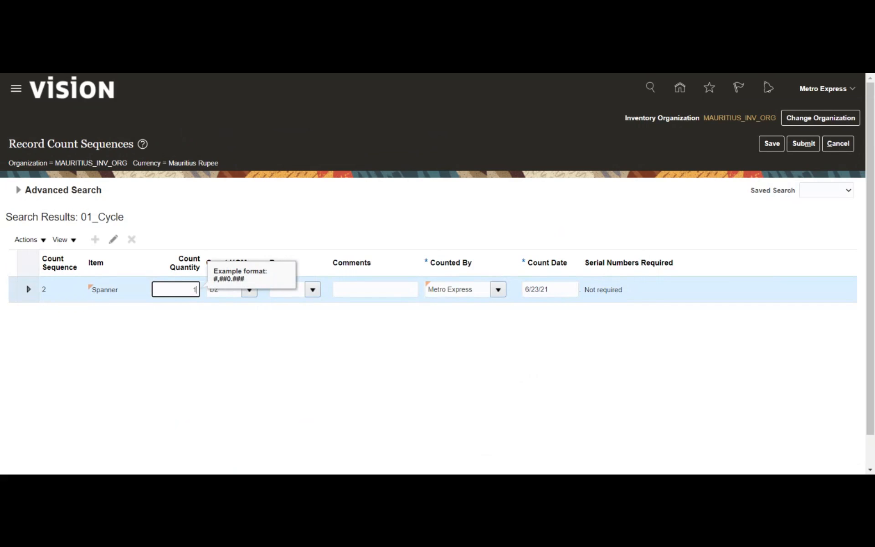
key(Tab)
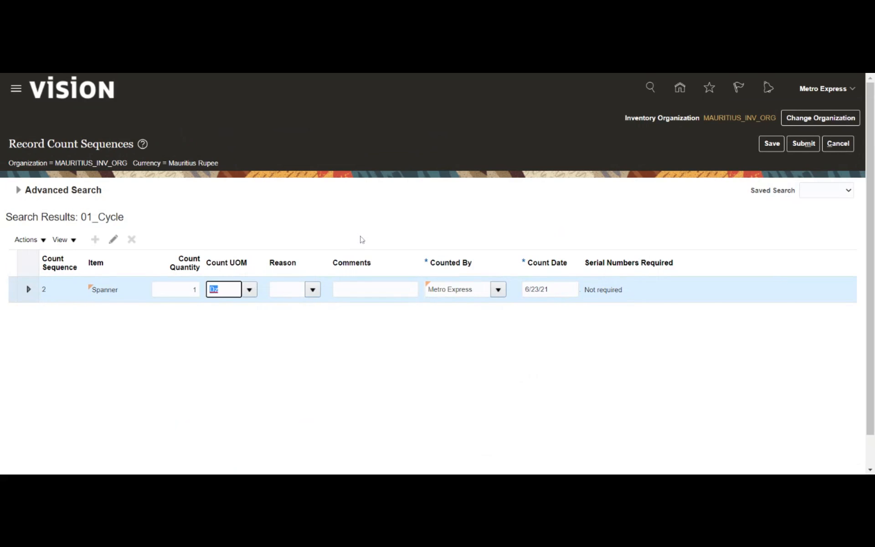
click(314, 290)
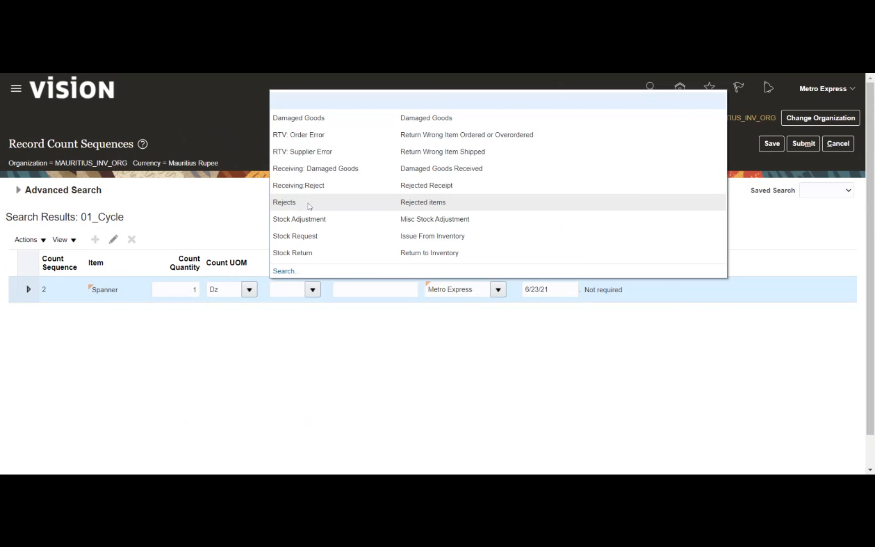
click(301, 219)
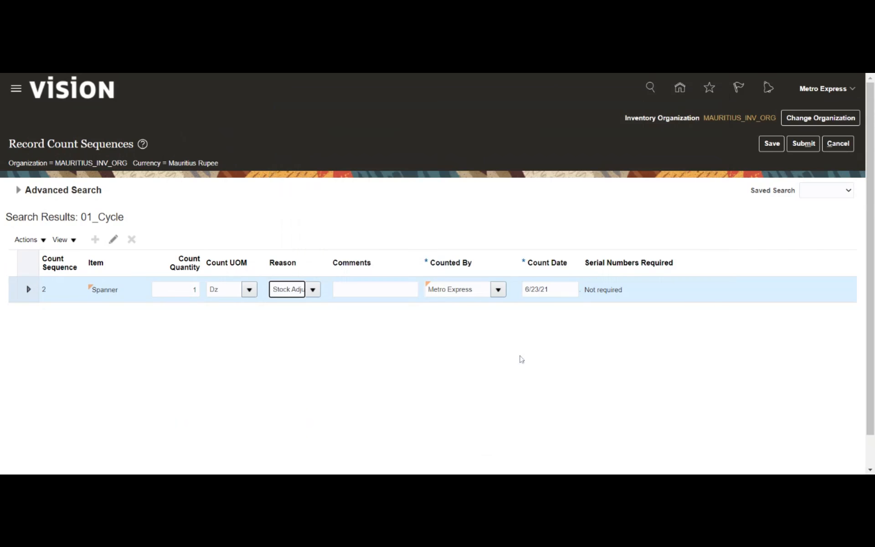
click(548, 322)
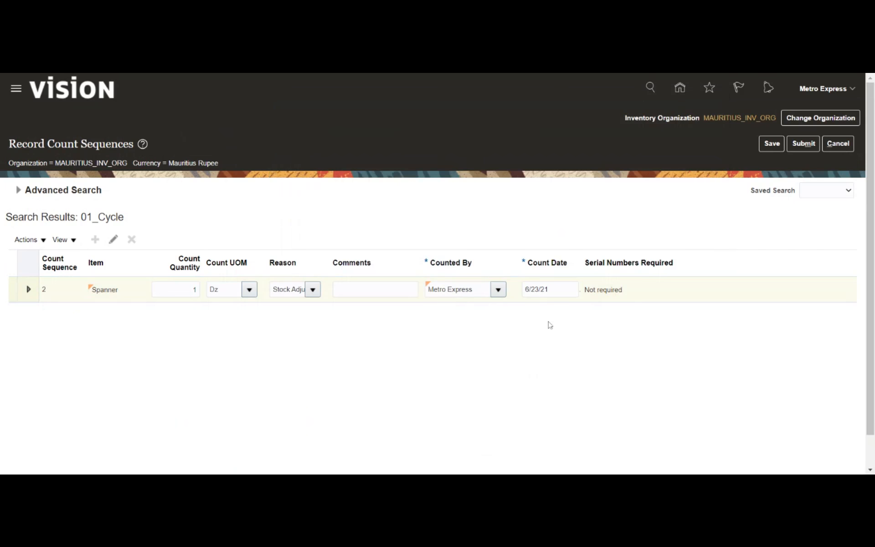
click(798, 149)
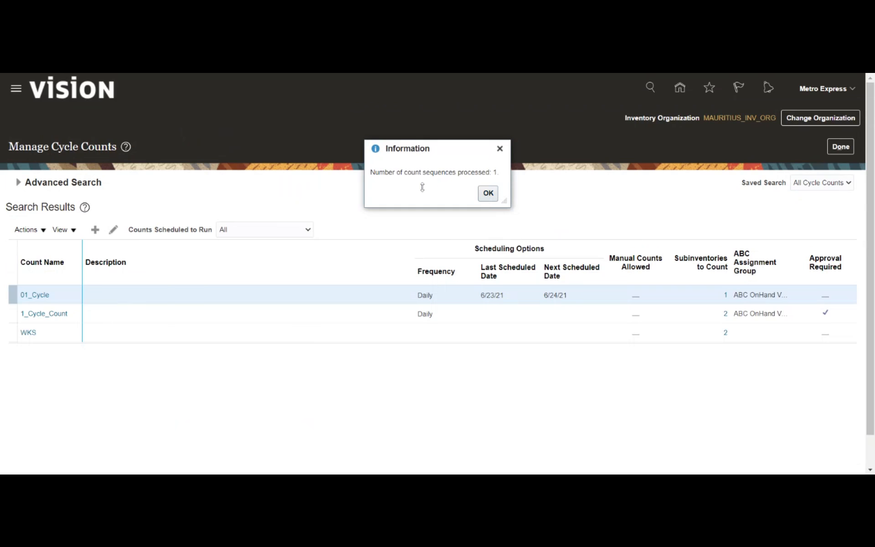
click(486, 192)
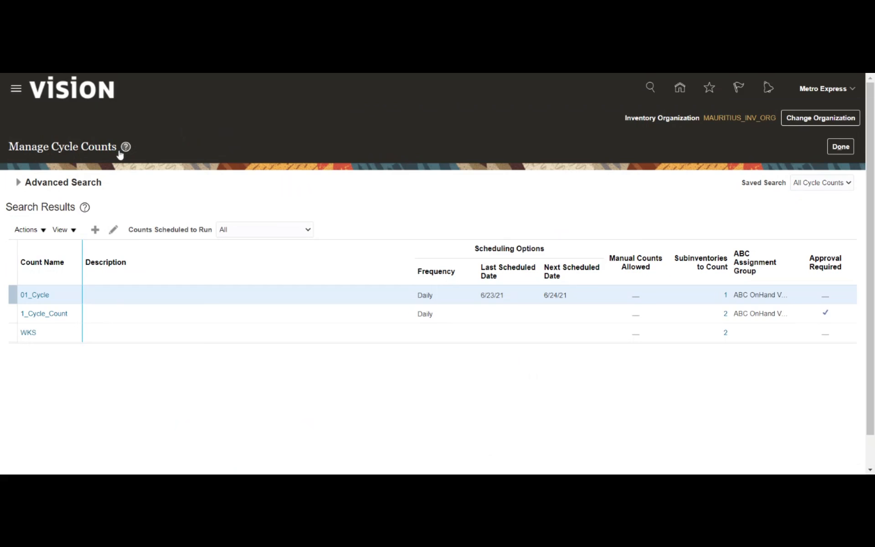
click(517, 193)
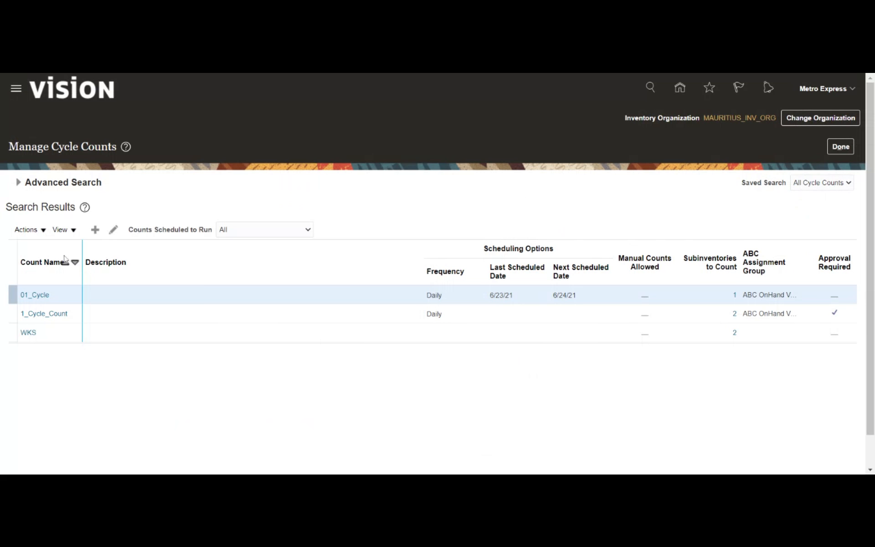
Step: Open Approve Count Sequences for the 01_Cycle count, search its sequences and submit the approval page
click(44, 231)
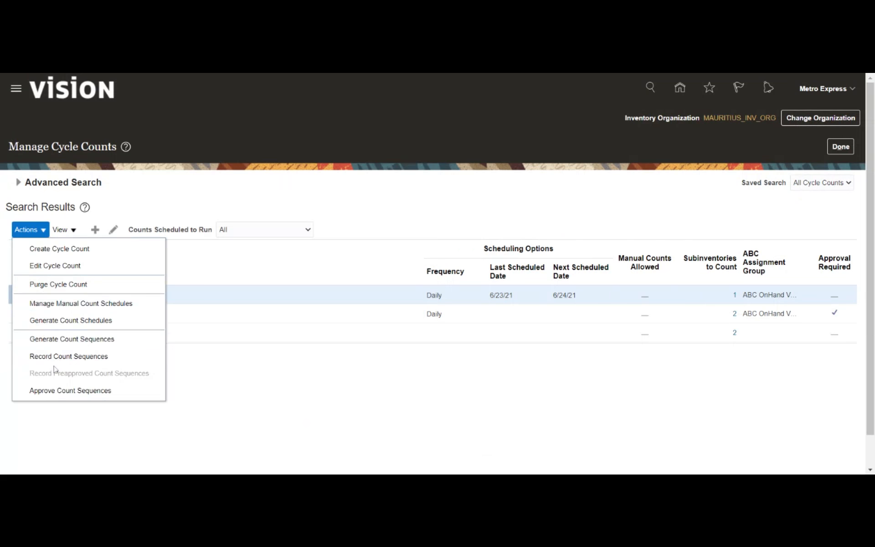
click(45, 391)
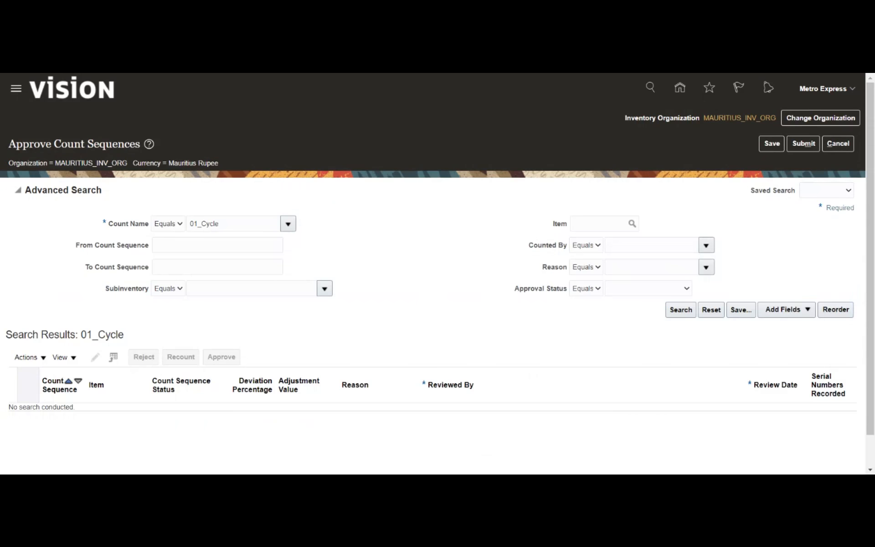
click(674, 312)
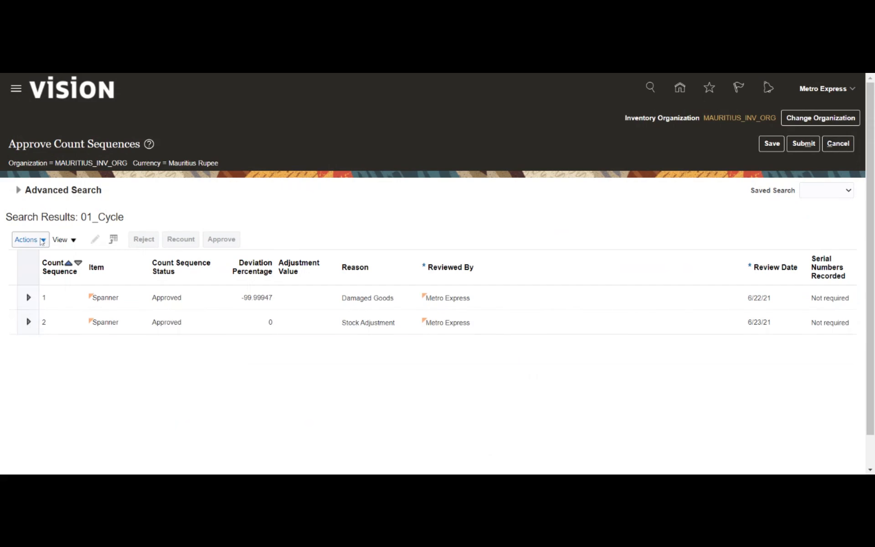
click(801, 145)
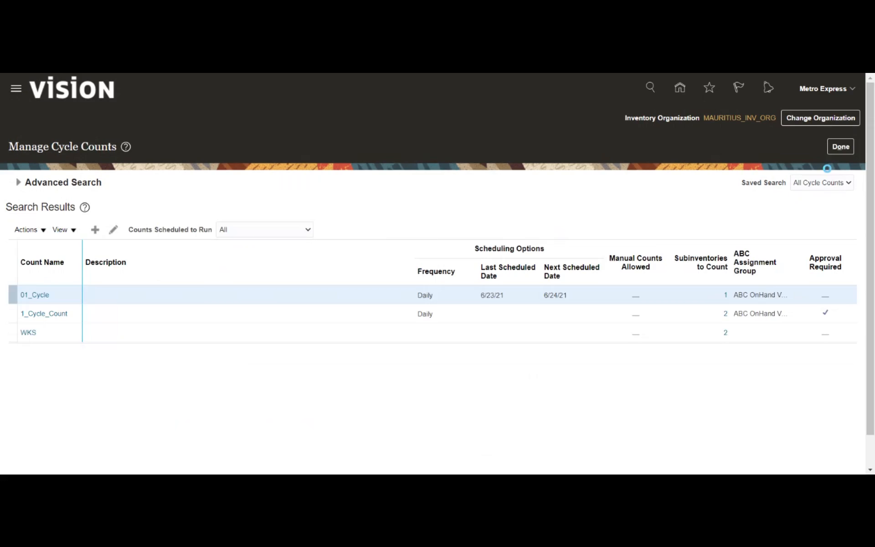
click(509, 196)
Step: Finish managing cycle counts and open the Manage Item Quantities task from the Inventory tasks
click(830, 149)
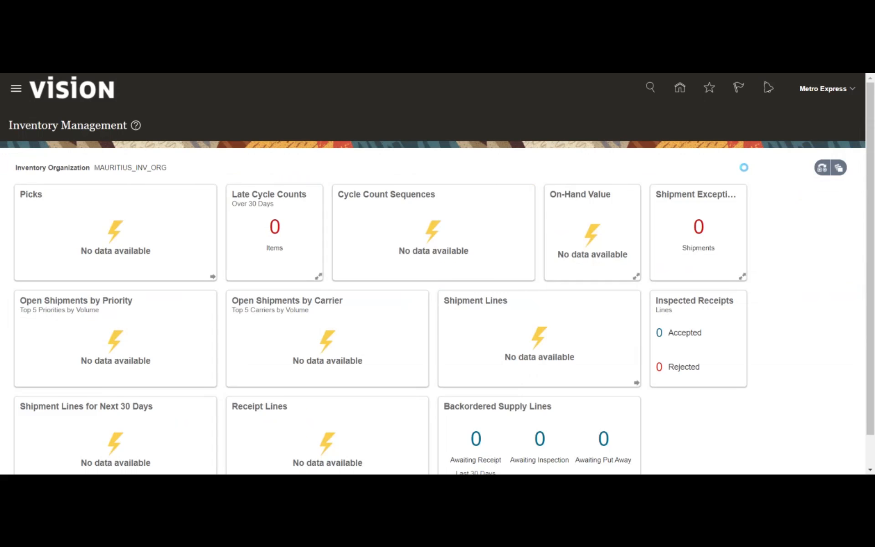
click(795, 120)
click(791, 131)
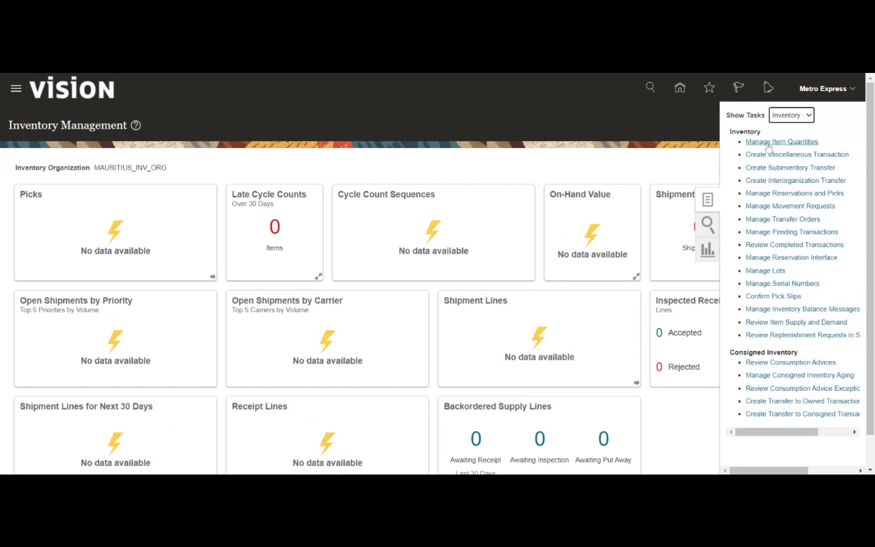
click(769, 143)
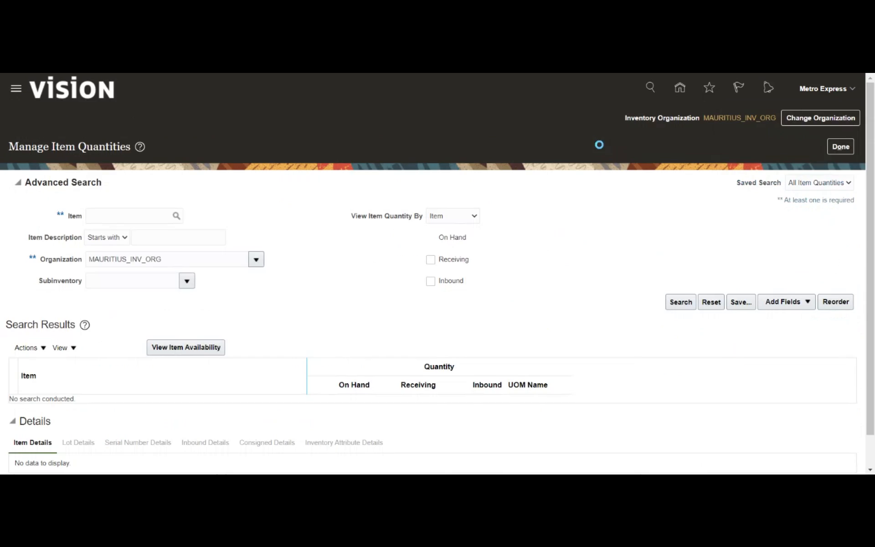
Step: Search the item quantities in MAURITIUS_INV_ORG for the item Spanner, selecting it from the item lookup
click(119, 216)
text(Span)
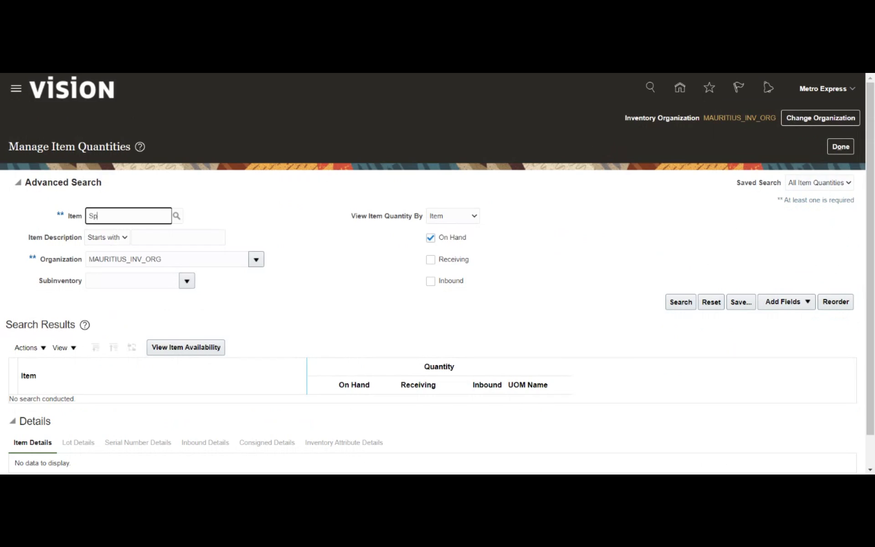
text(ner)
key(Tab)
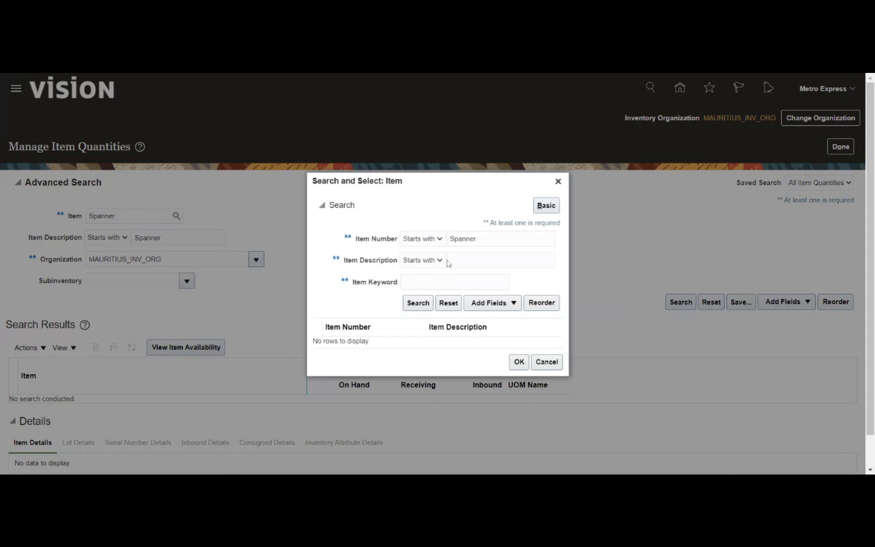
click(418, 303)
click(414, 342)
click(518, 366)
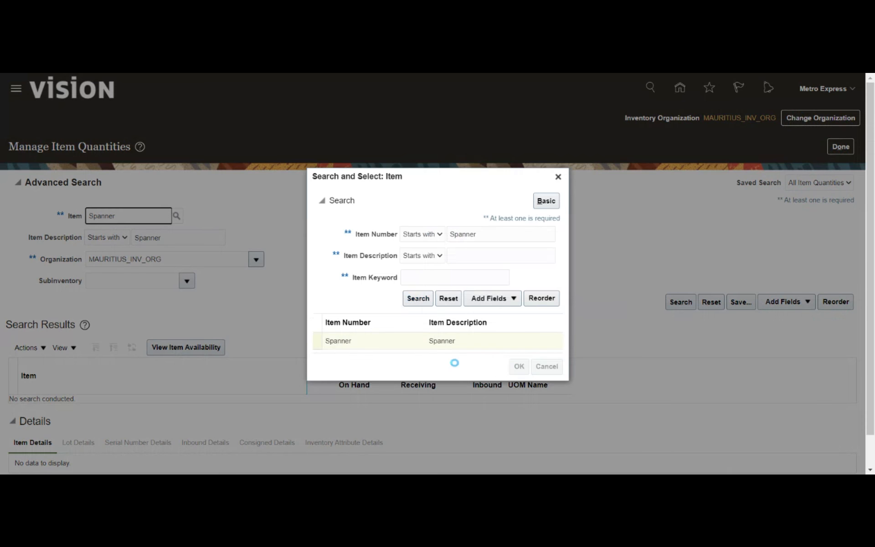
click(682, 304)
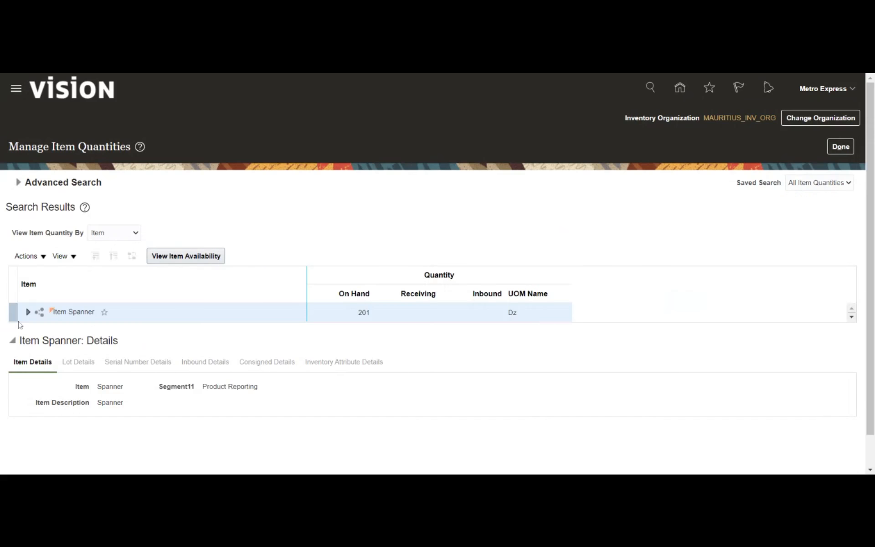
Step: Expand Spanner down to its subinventories to check the on-hand quantities, and close Manage Item Quantities
click(22, 315)
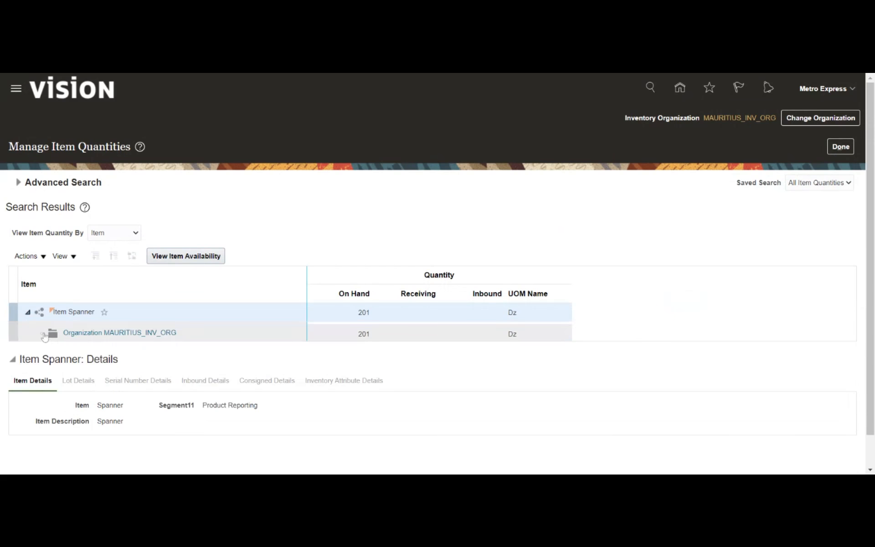
click(42, 334)
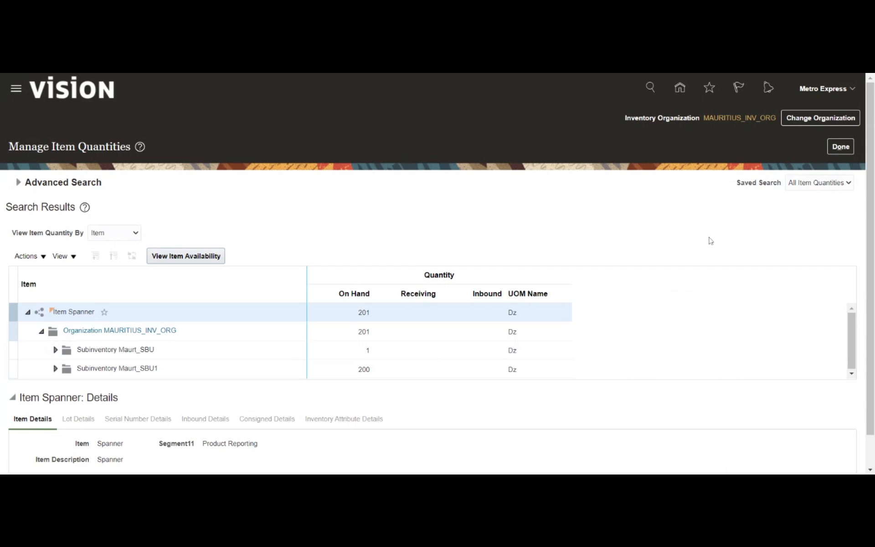
click(835, 151)
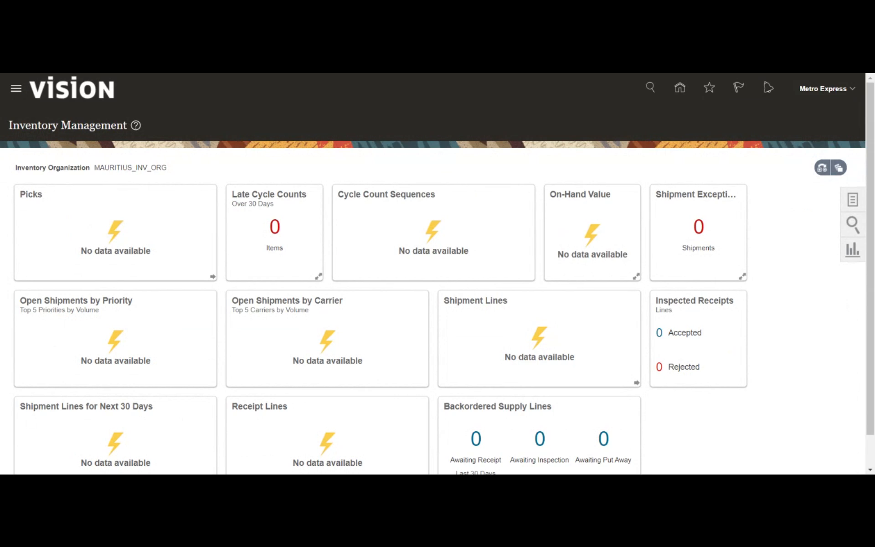
Step: Open Manage Movement Requests from the Inventory tasks, start a new movement request and add a line to it
click(850, 203)
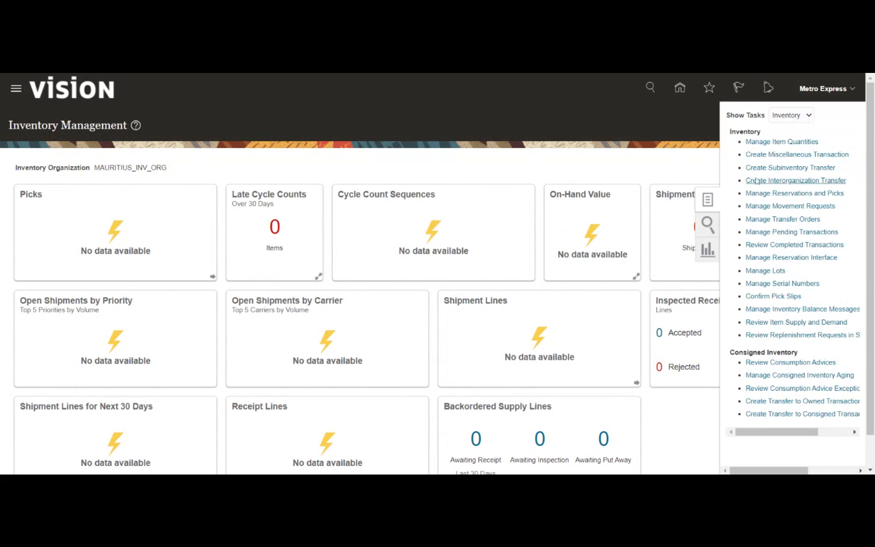
click(781, 208)
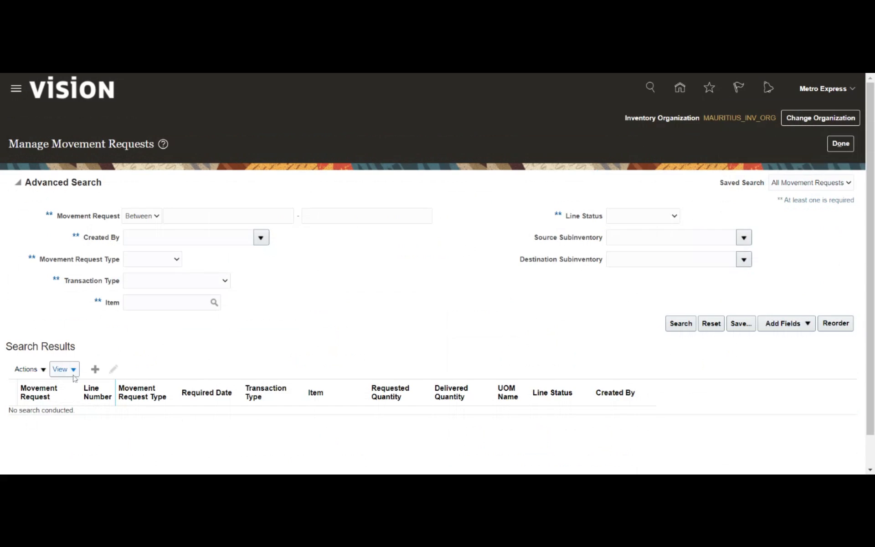
click(95, 369)
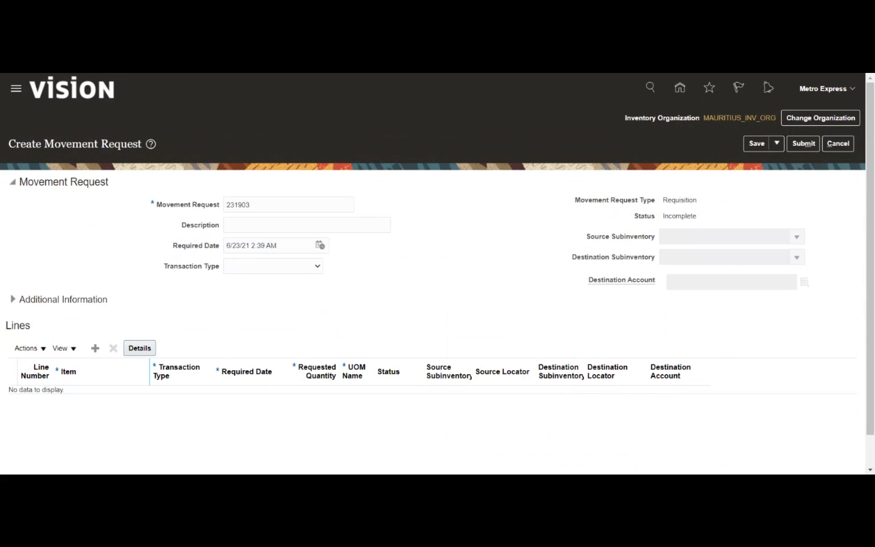
click(95, 349)
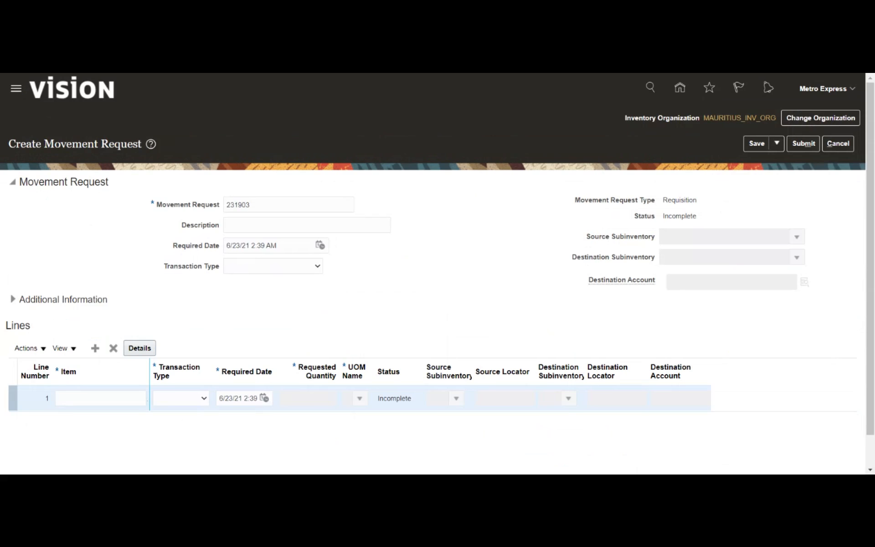
Step: Set the request's transaction type to Movement Request Transfer, with source subinventory Maurt_SBU and destination subinventory Maurt_SBU1
click(269, 298)
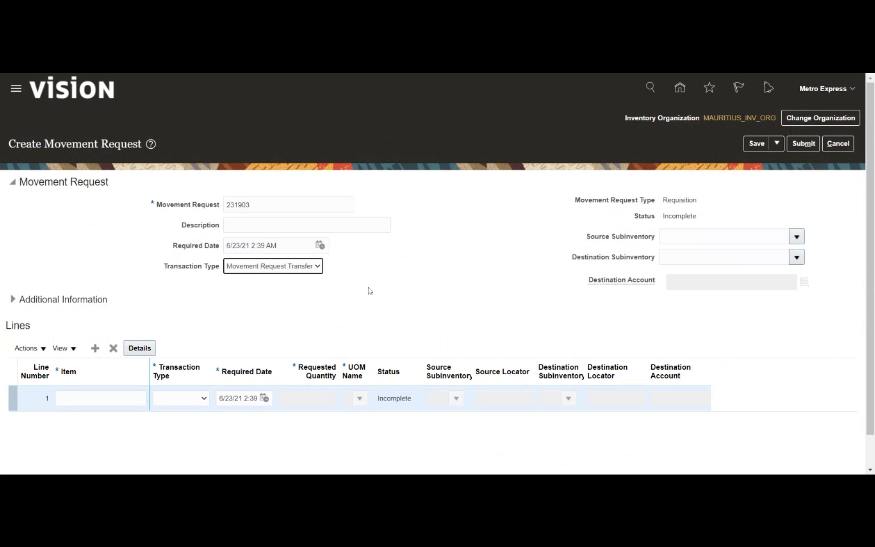
click(802, 240)
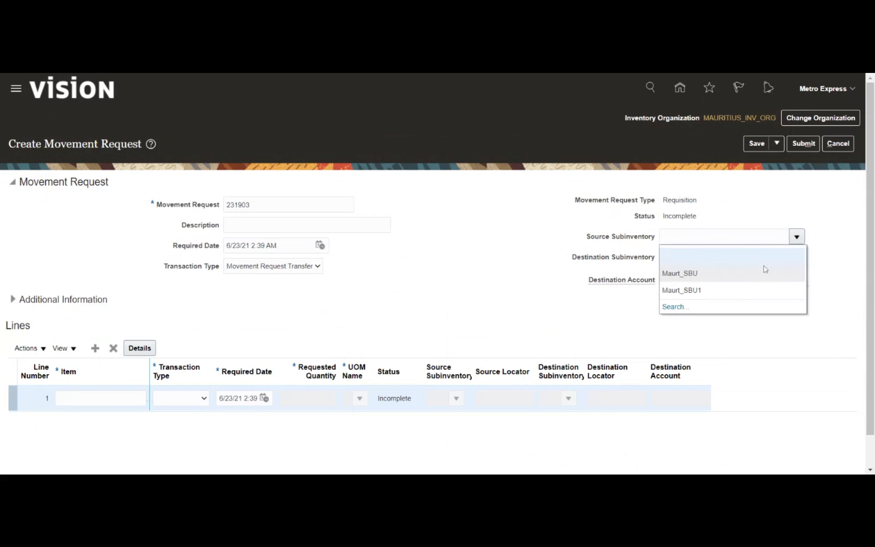
click(735, 275)
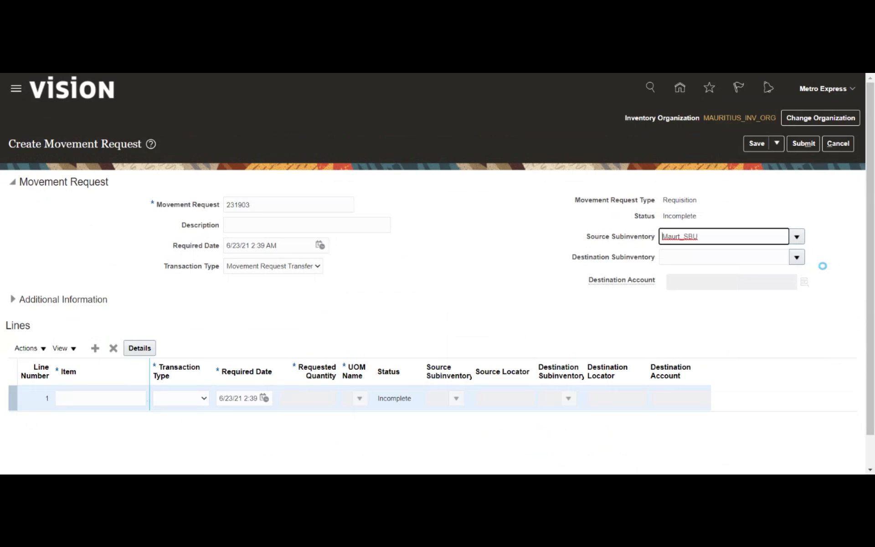
click(798, 259)
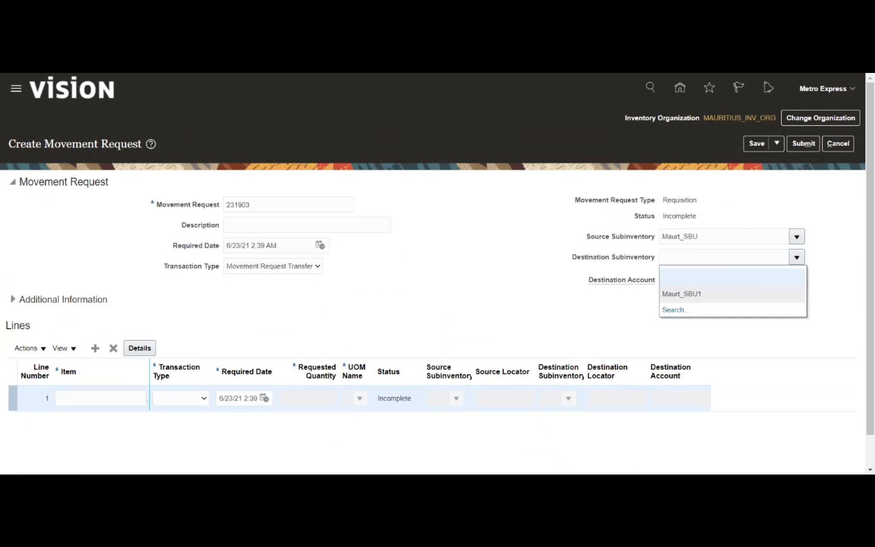
click(747, 292)
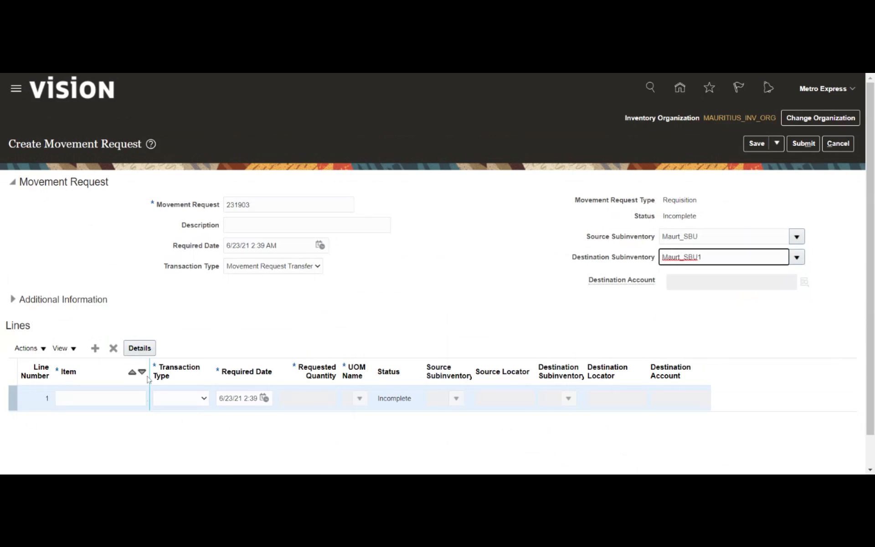
Step: Fill in line 1 with the item Spanner, the Movement Request Transfer transaction type and a requested quantity of 1
click(100, 399)
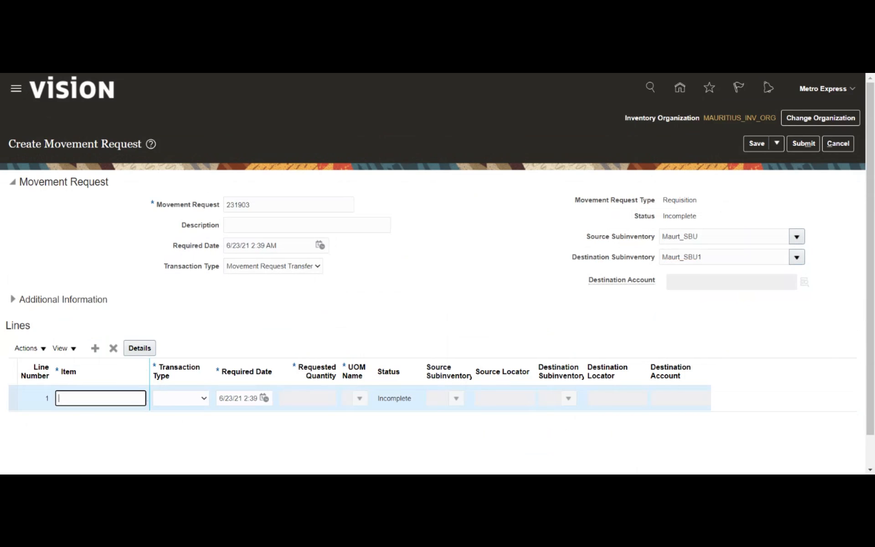
text(Spanner)
key(Tab)
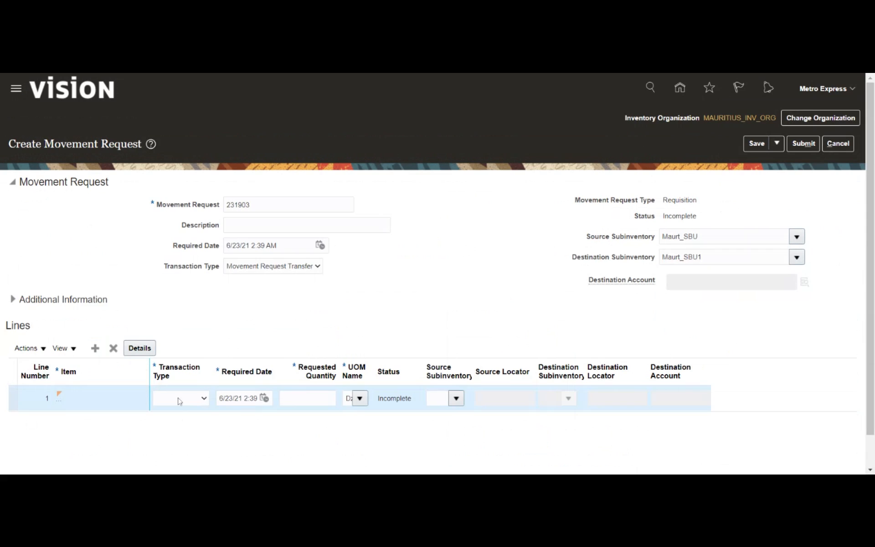
click(258, 446)
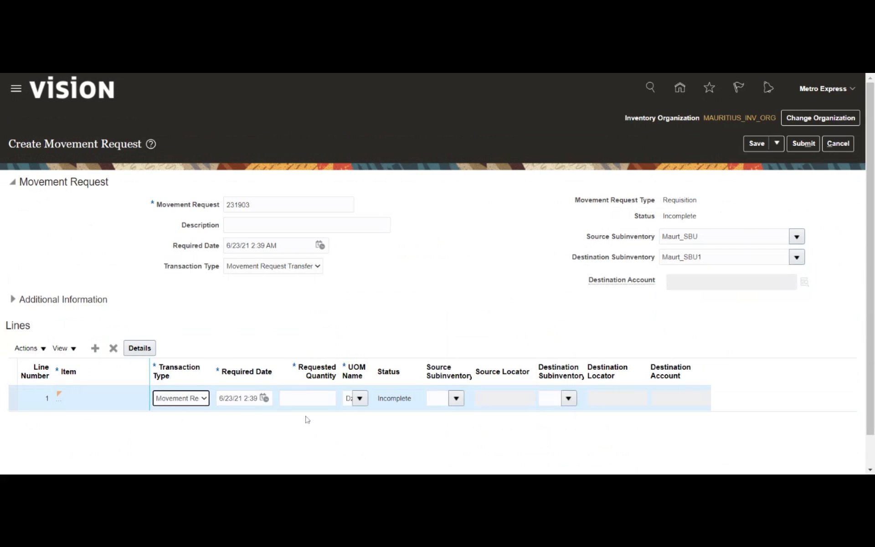
click(319, 398)
text(1)
key(Tab)
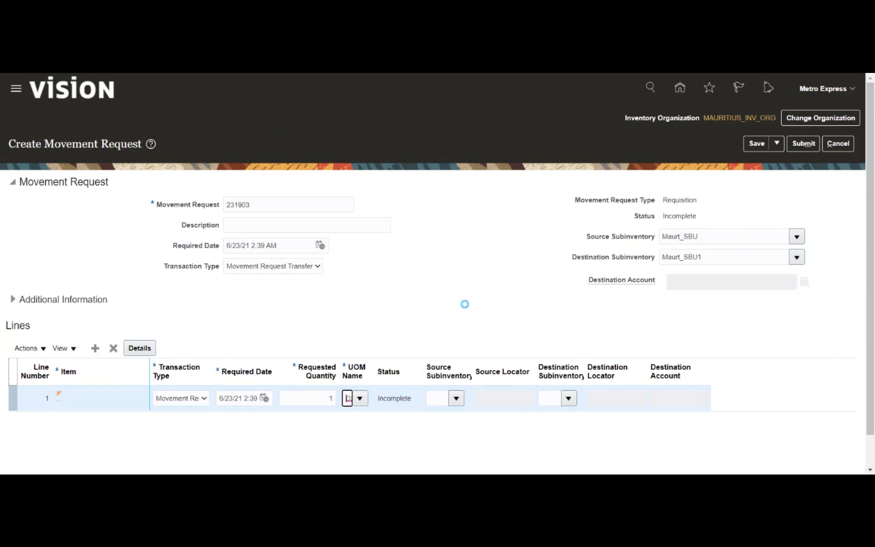
Step: Set line 1's source subinventory to Maurt_SBU and its destination subinventory to Maurt_SBU1
click(456, 398)
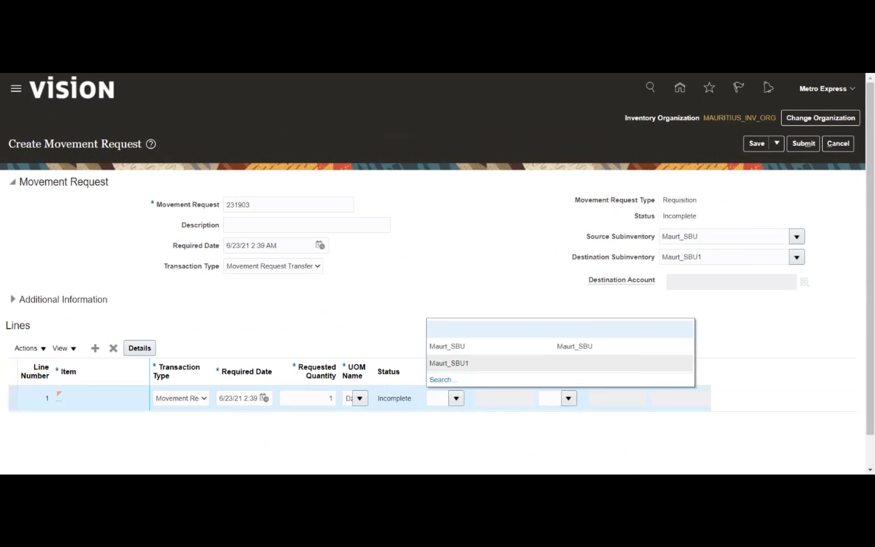
click(456, 347)
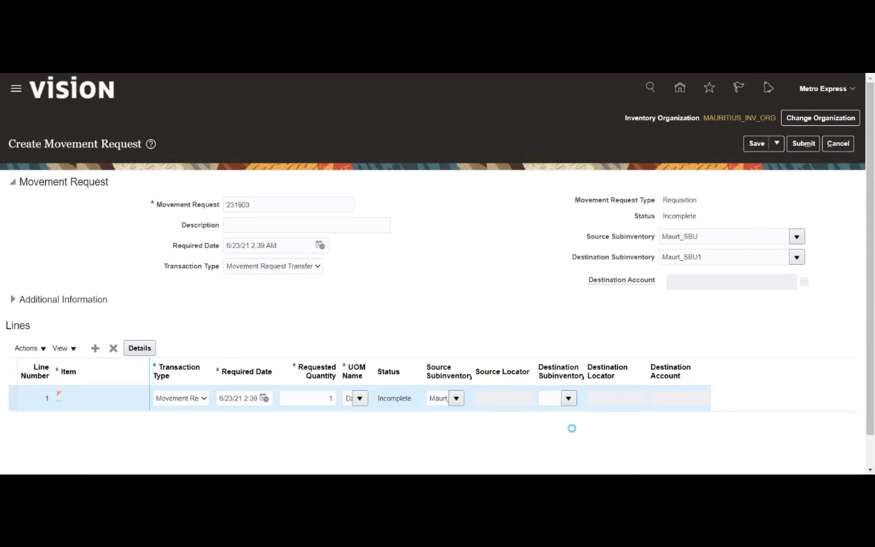
click(570, 432)
click(504, 276)
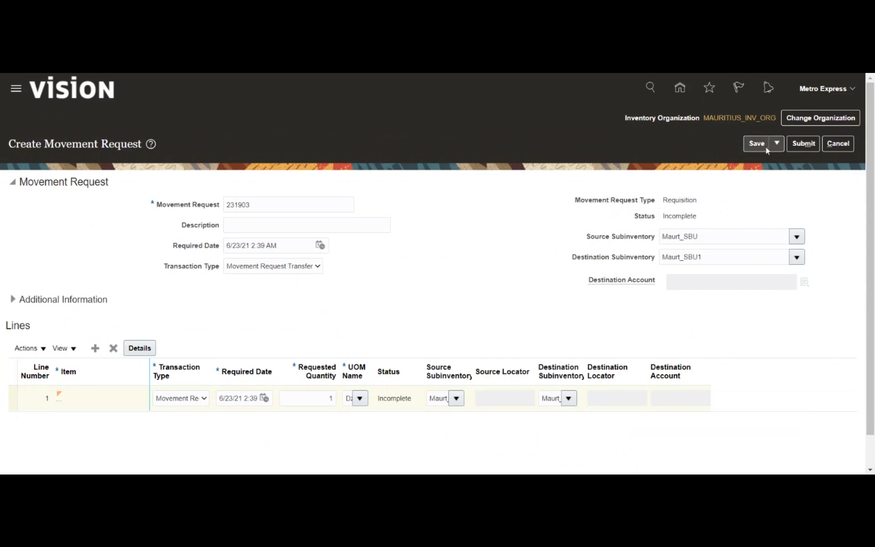
Step: Copy the movement request's number, submit the request and acknowledge the submission
click(802, 144)
key(ctrl+c)
click(833, 152)
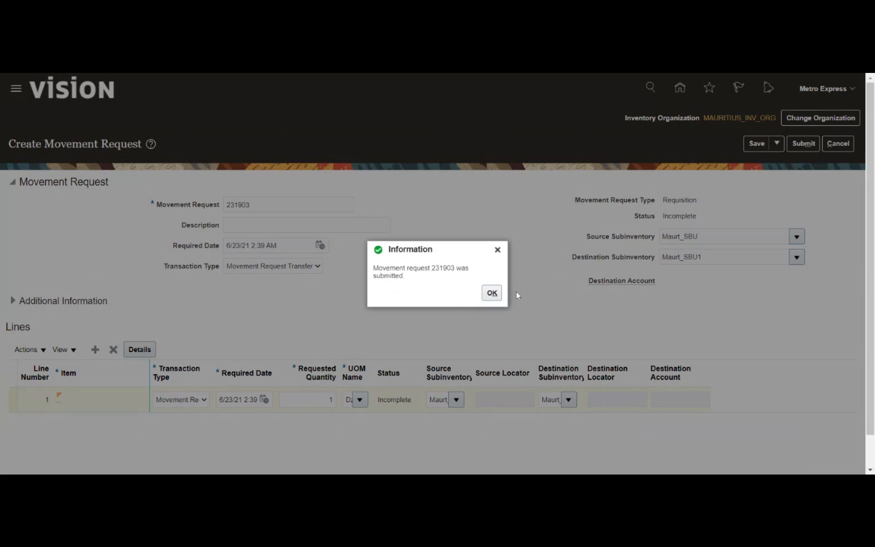
click(495, 299)
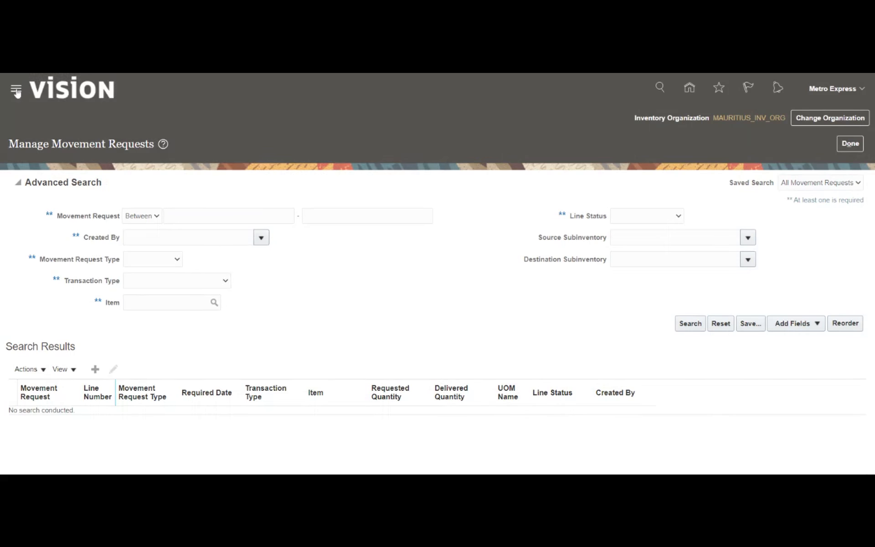
click(16, 88)
scroll(211, 279, down, 8)
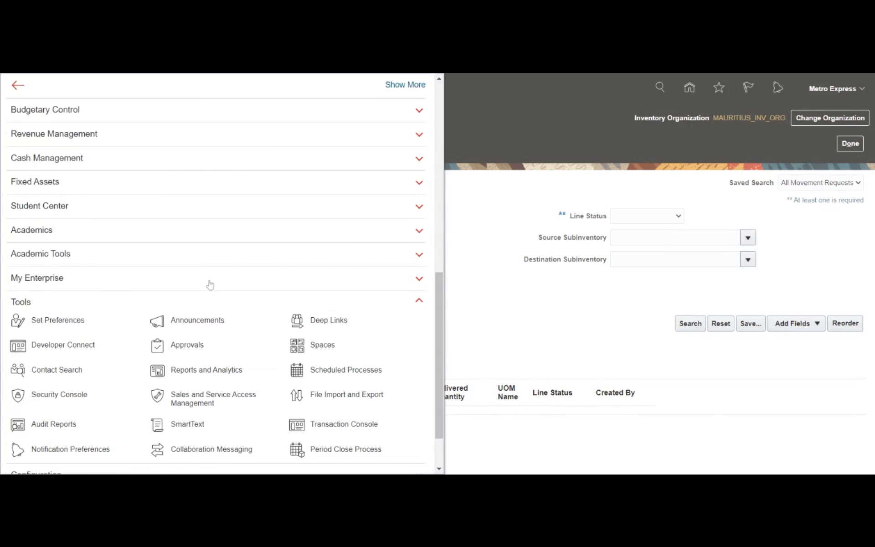
click(335, 375)
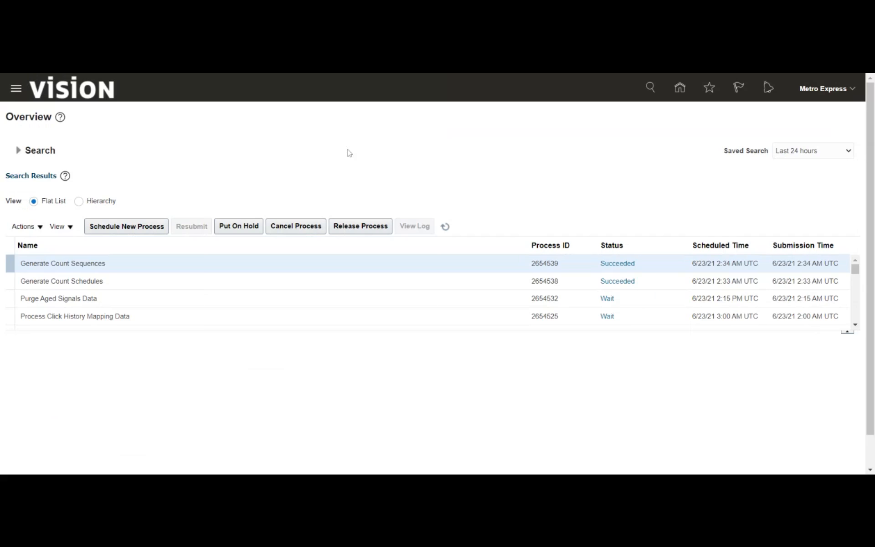
click(680, 90)
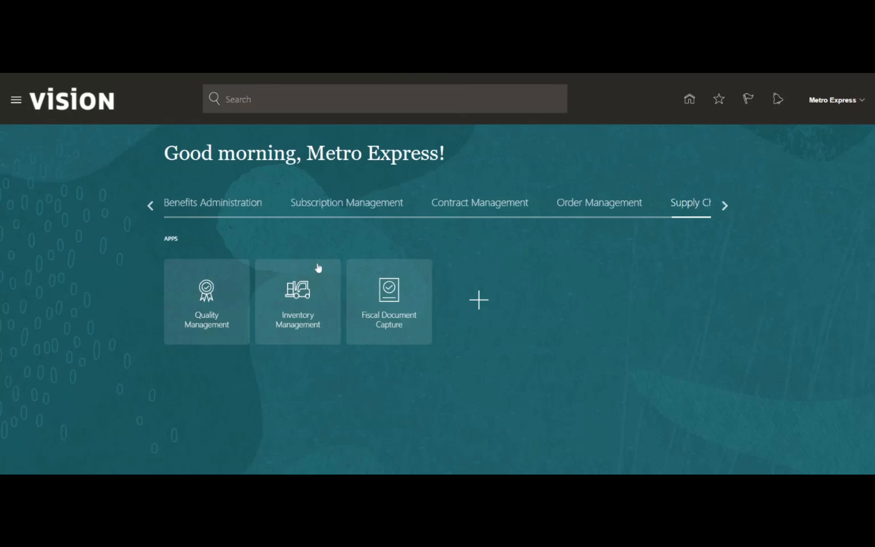
click(295, 302)
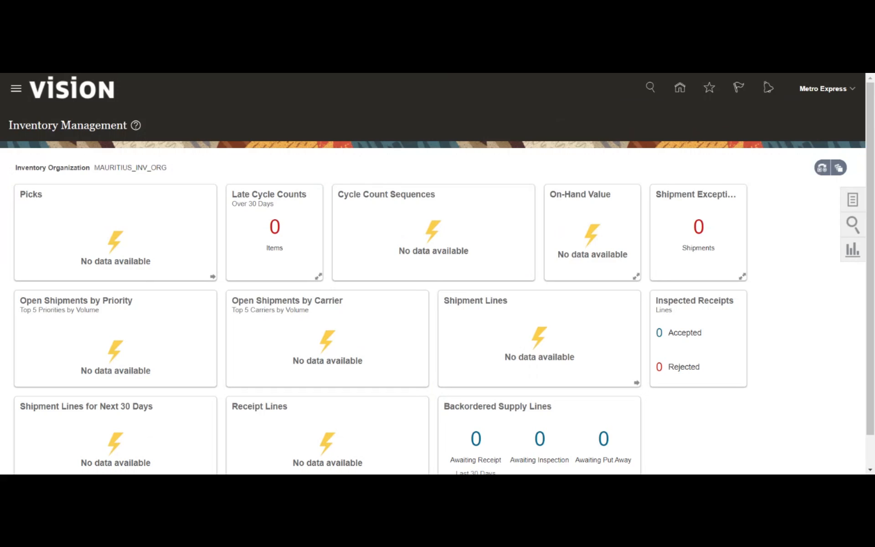
Step: Open Manage Movement Requests and search with the submitted request's number as both ends of the movement request range
click(855, 202)
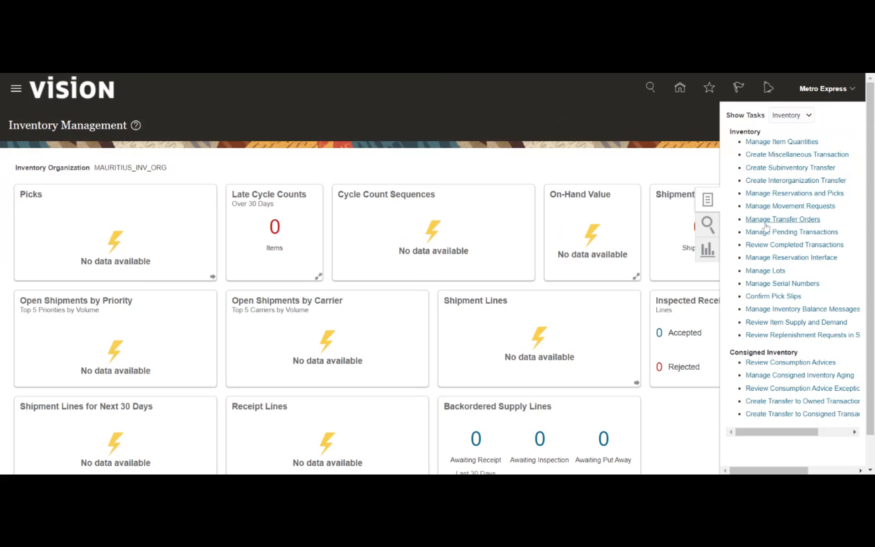
click(777, 206)
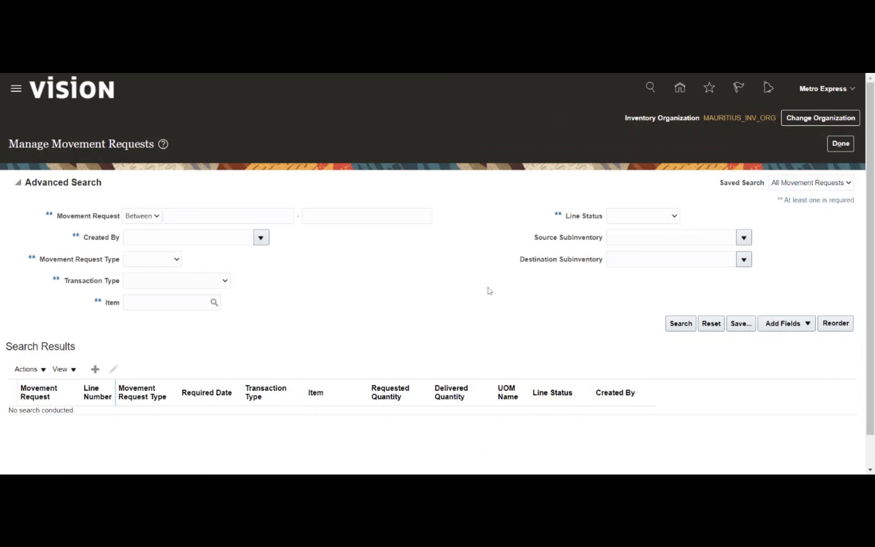
click(237, 216)
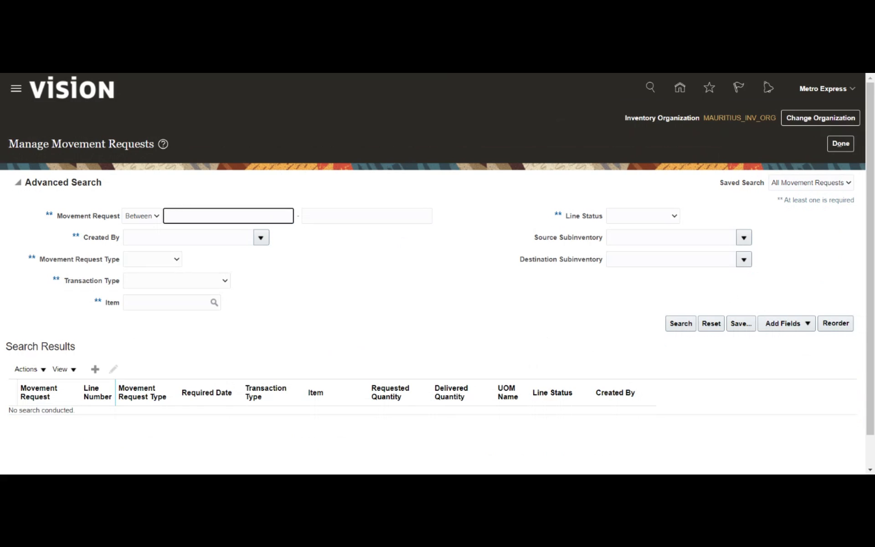
text(231903)
key(Tab)
text(231903)
click(688, 324)
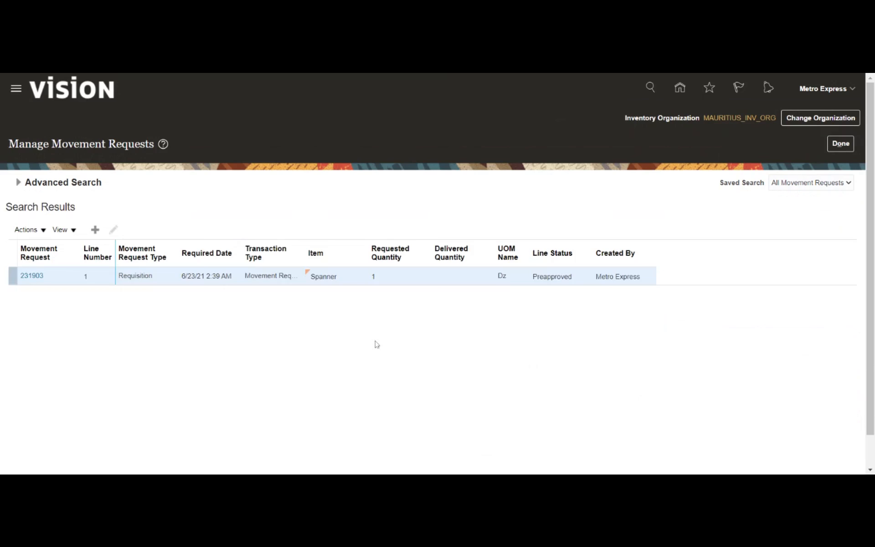
Step: Check the actions available for the Spanner movement request line and finish managing movement requests
click(33, 235)
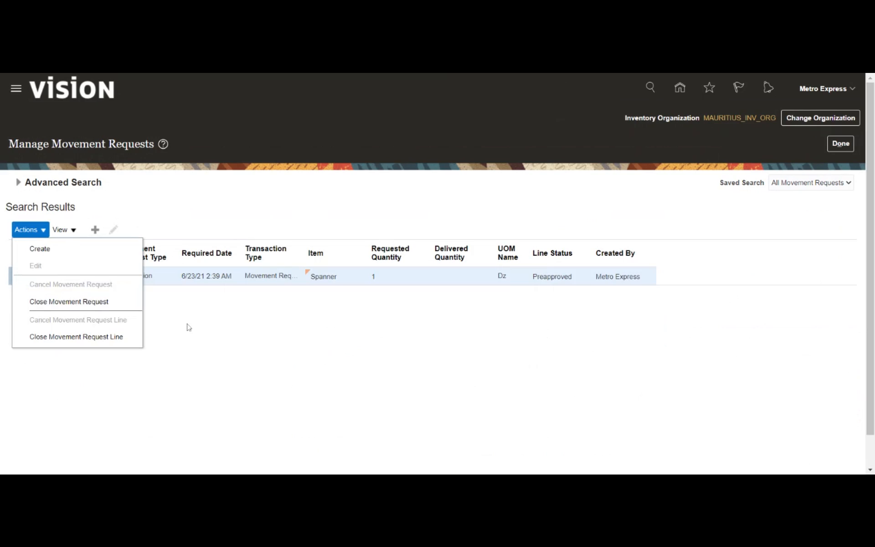
click(226, 343)
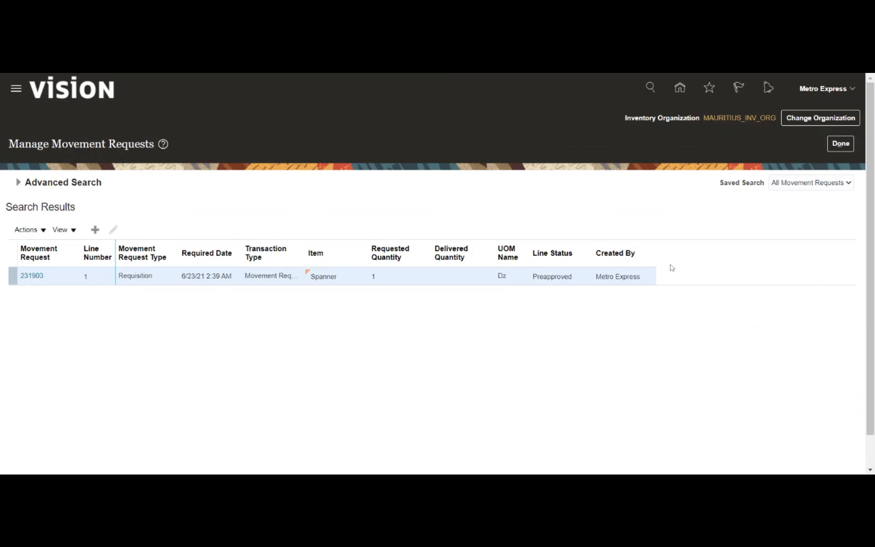
click(841, 143)
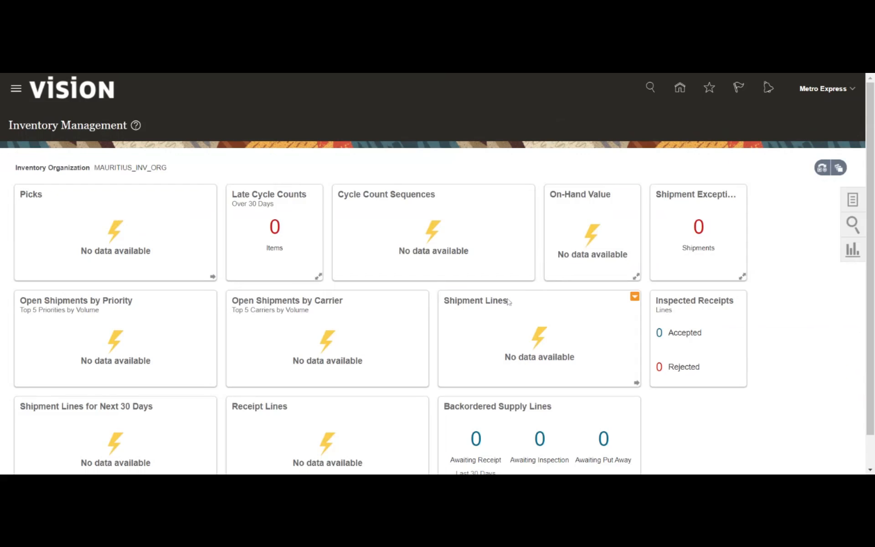
Step: Open Manage Transfer Orders, search for a transfer order using the copied movement request number, and close the page
click(853, 201)
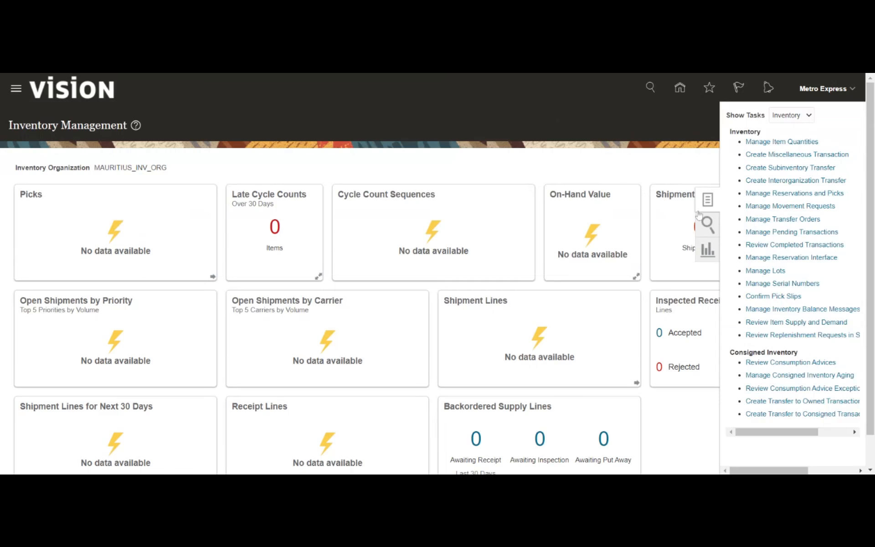
click(760, 220)
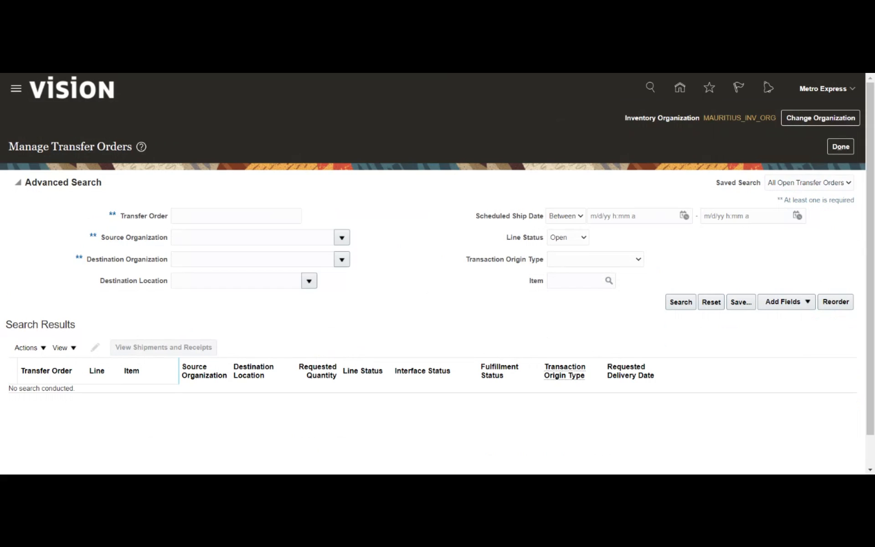
click(236, 216)
key(ctrl+v)
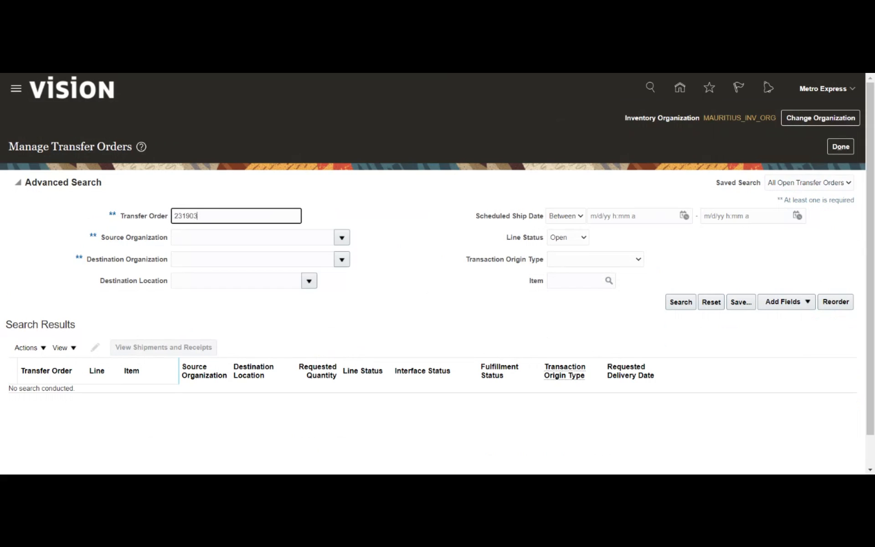
click(681, 309)
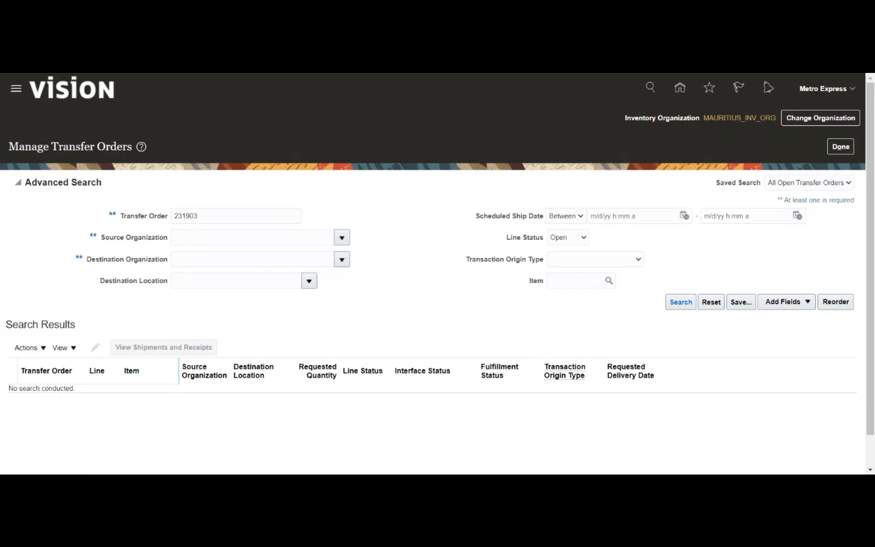
click(841, 149)
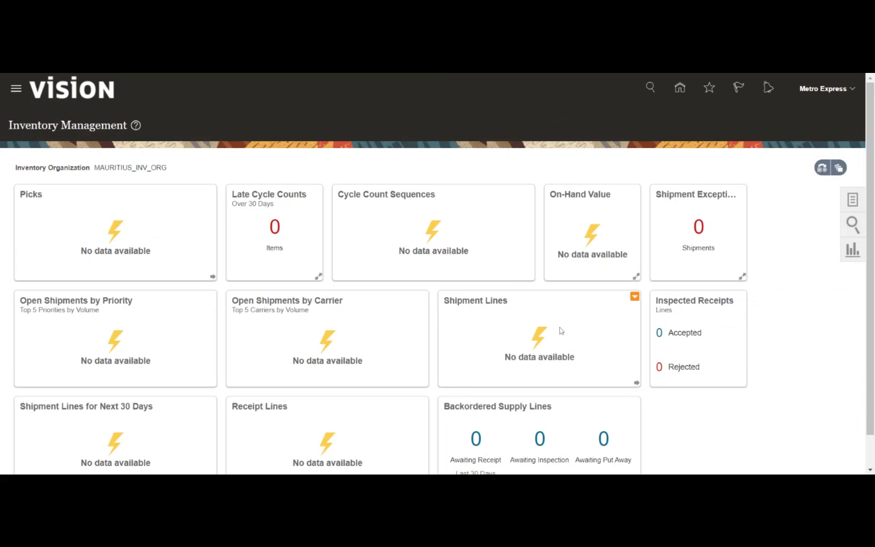
Step: Open Manage Pending Transactions, check the pending and error transactions for MAURITIUS_INV_ORG, and return to Inventory Management
click(855, 202)
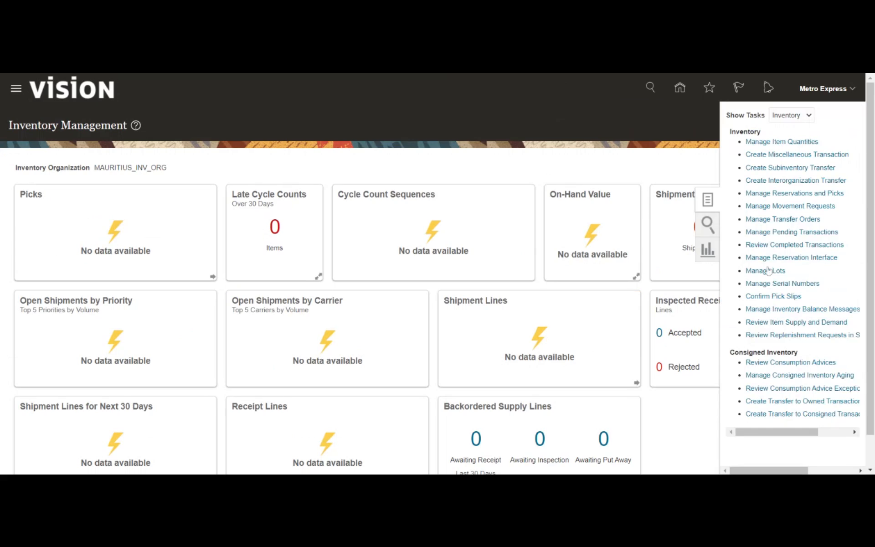
click(774, 245)
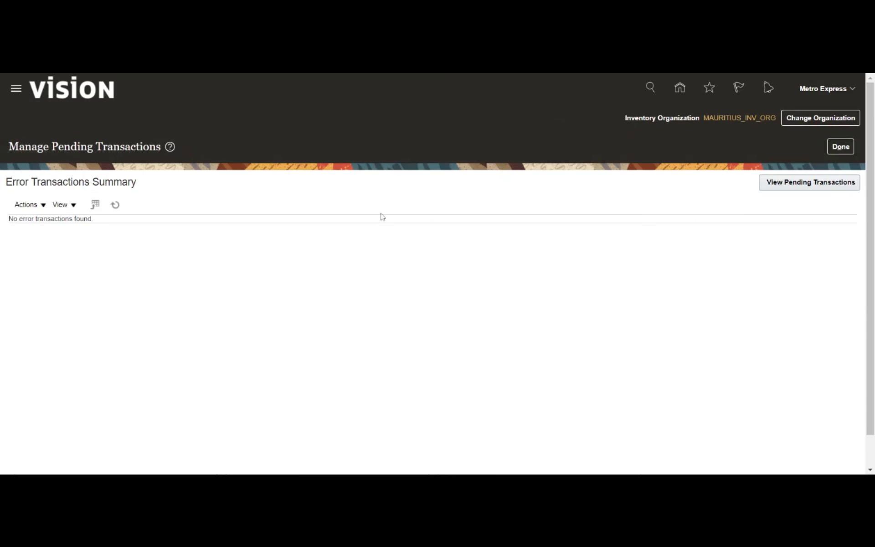
click(814, 185)
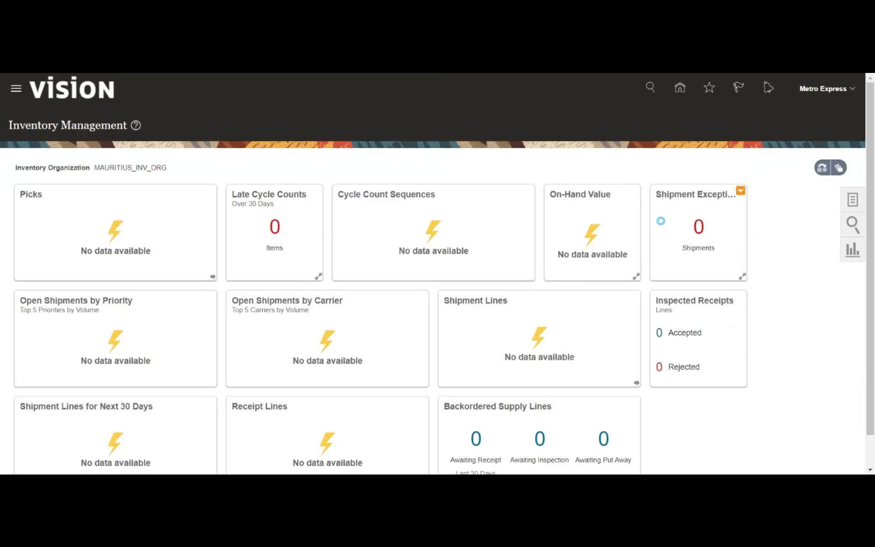
Step: Open Review Completed Transactions, search MAURITIUS_INV_ORG for transactions dated 6/23/21, and close the page
click(852, 202)
click(794, 236)
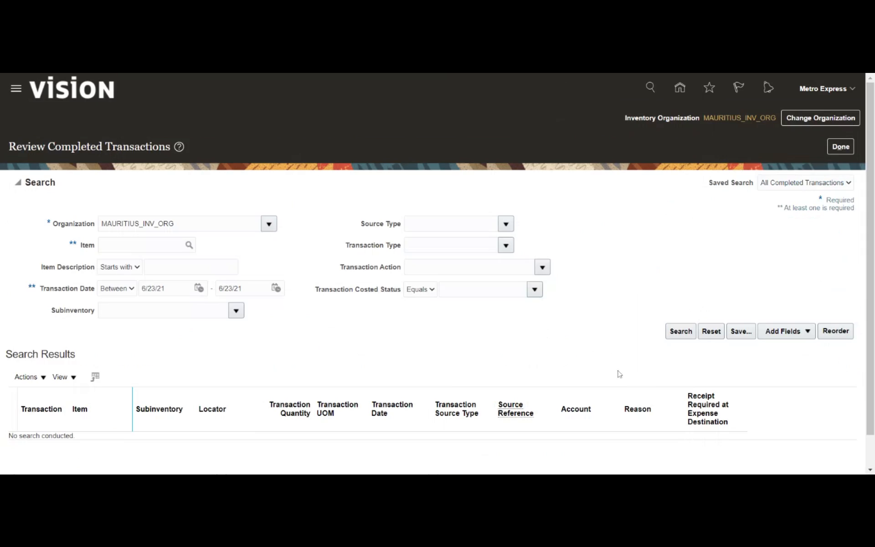
click(676, 333)
click(835, 149)
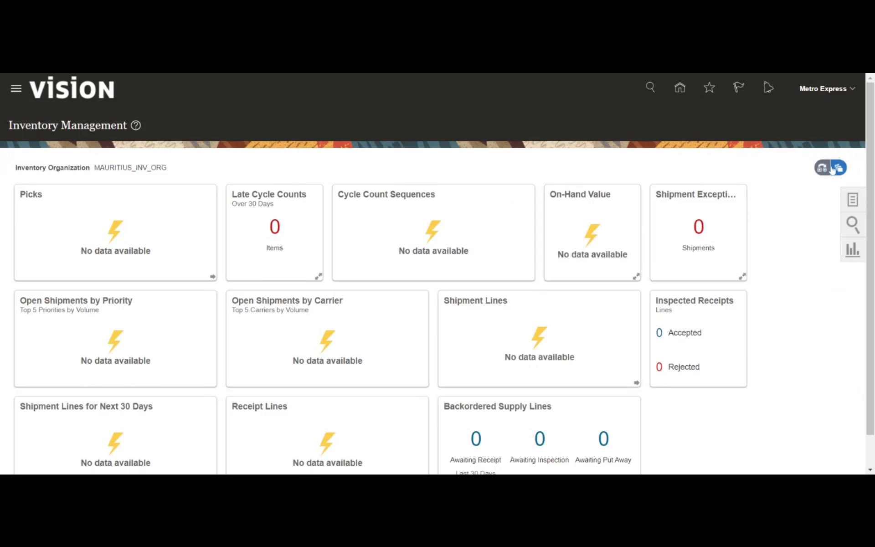
Step: Open Manage Item Quantities and search for the on-hand quantity of the item Spanner
click(853, 200)
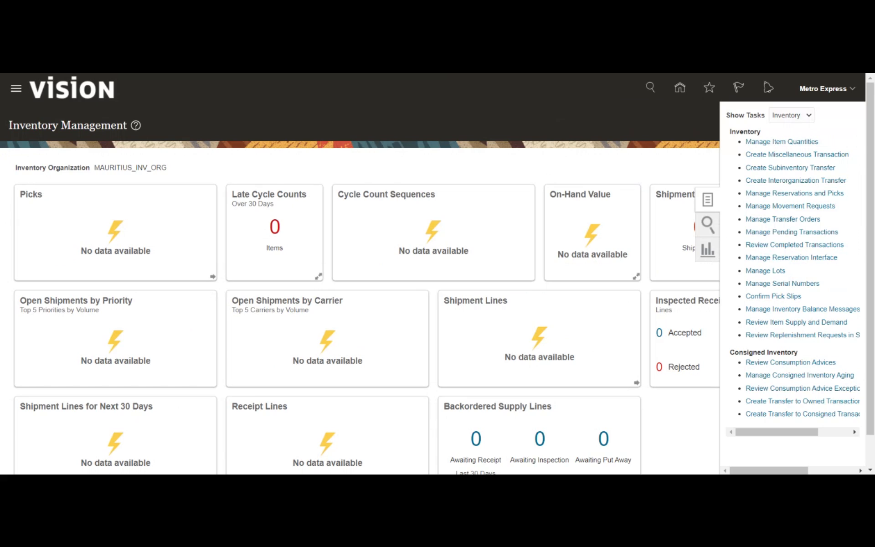
click(773, 143)
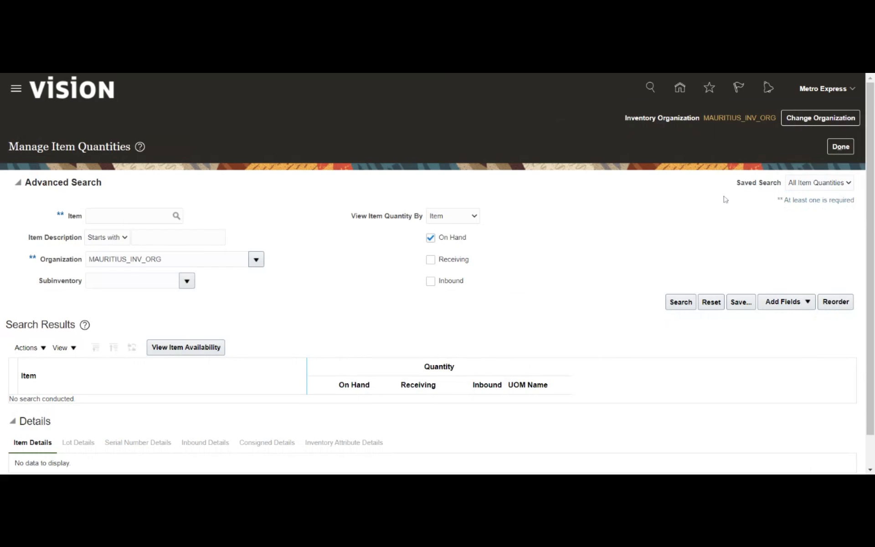
click(129, 217)
text(Spanner)
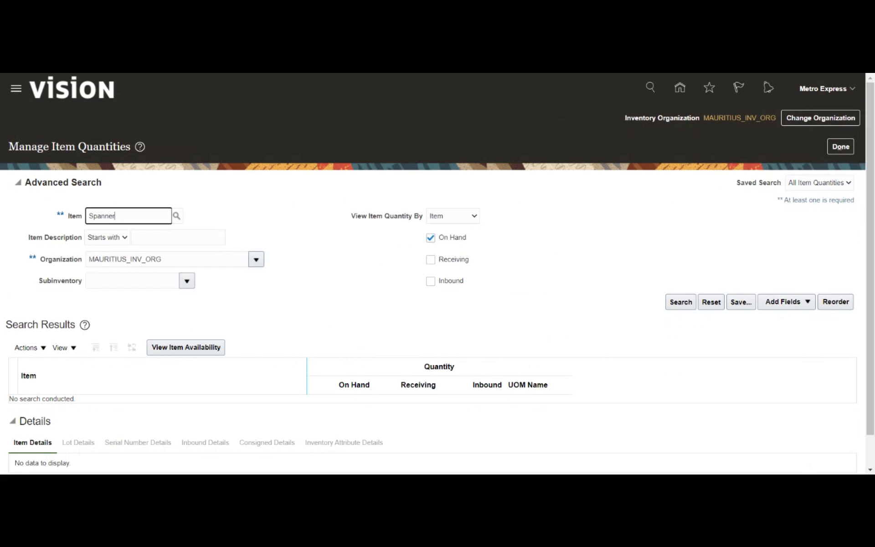
key(Return)
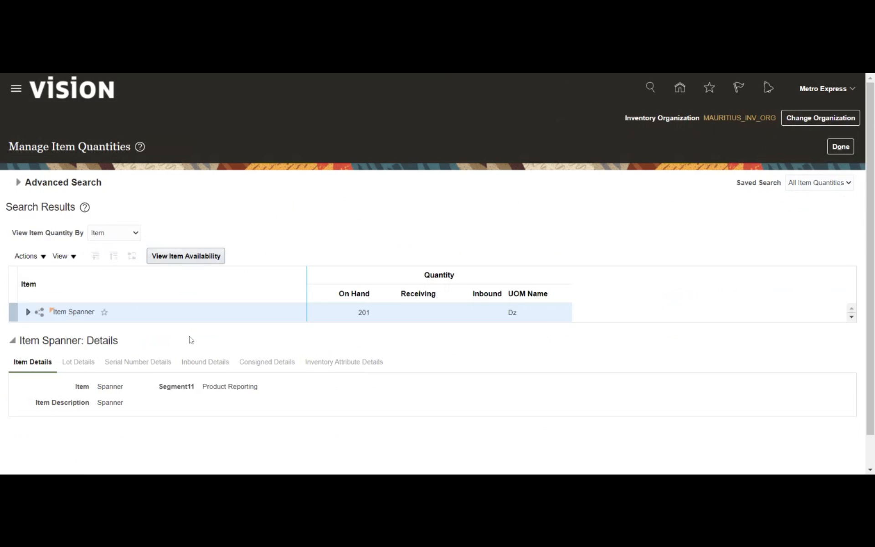
Step: Expand Spanner down to the subinventories of MAURITIUS_INV_ORG and check the quantities in Maurt_SBU and Maurt_SBU1
click(26, 312)
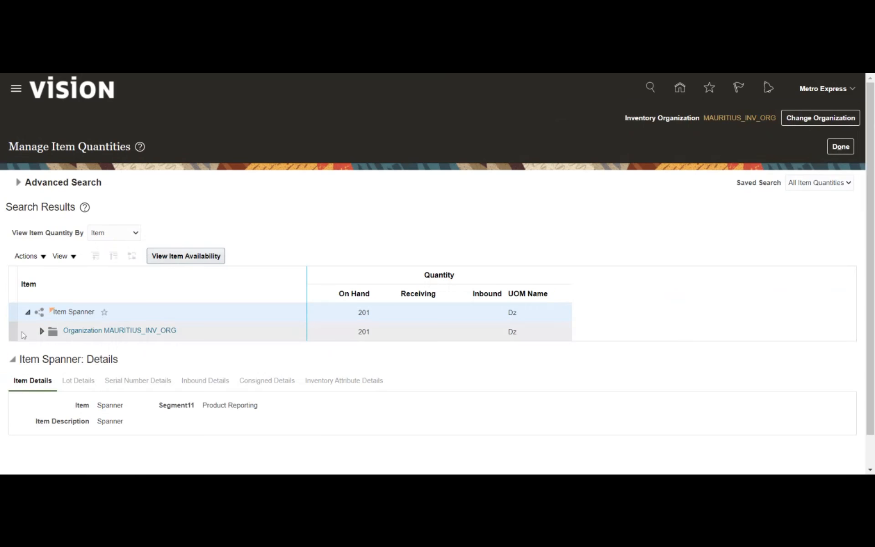
click(40, 335)
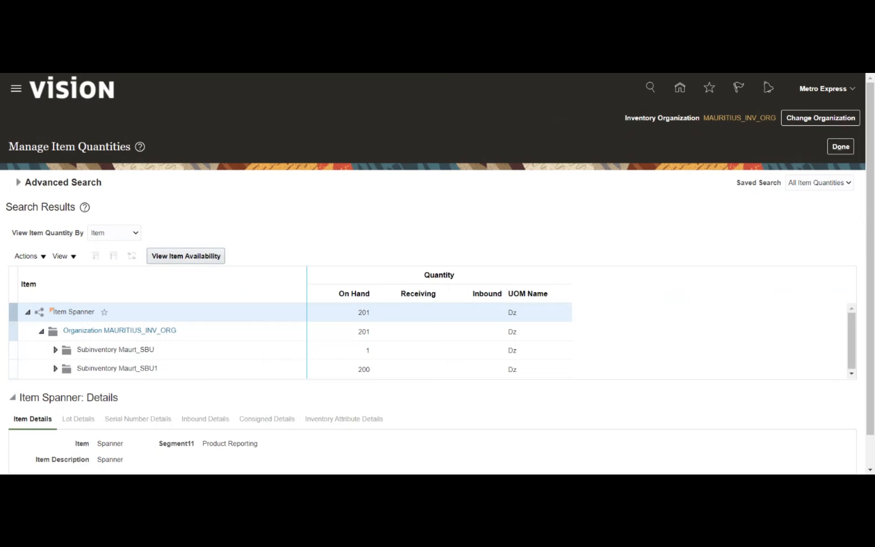
click(164, 352)
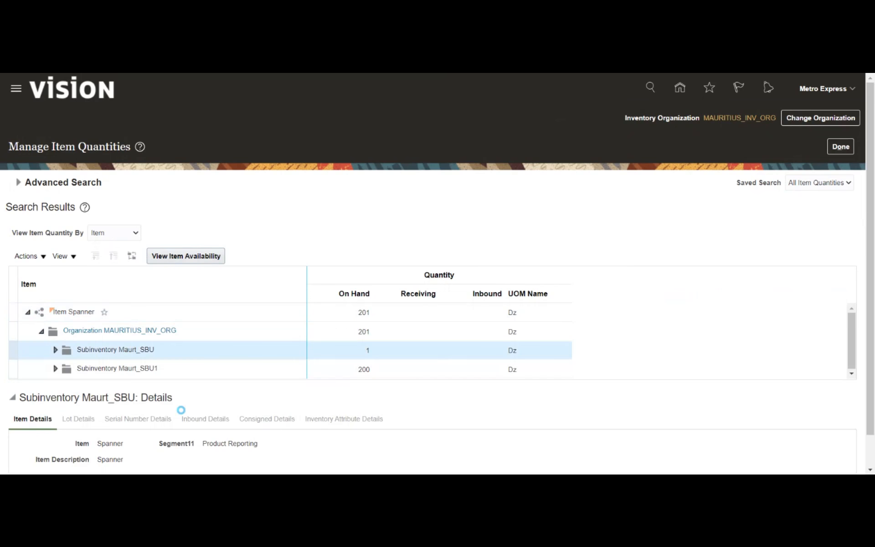
scroll(187, 388, down, 1)
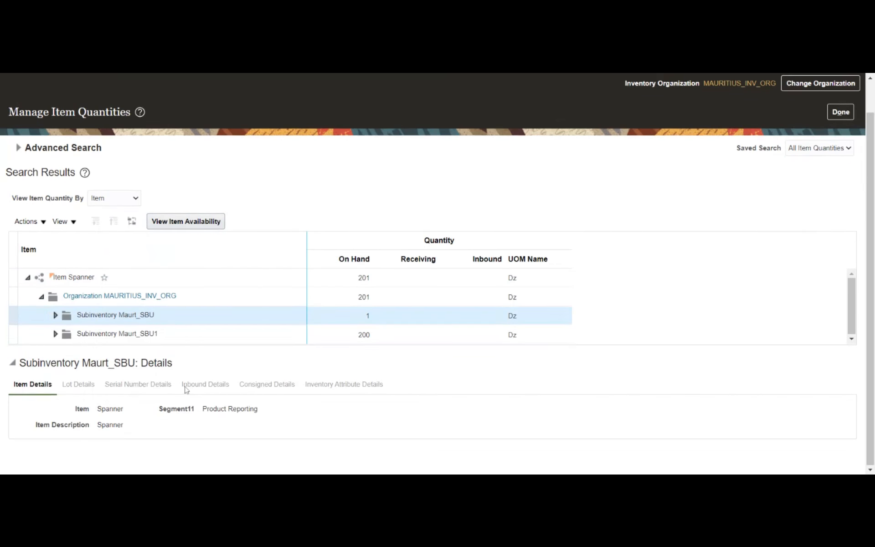
scroll(186, 388, up, 1)
click(194, 374)
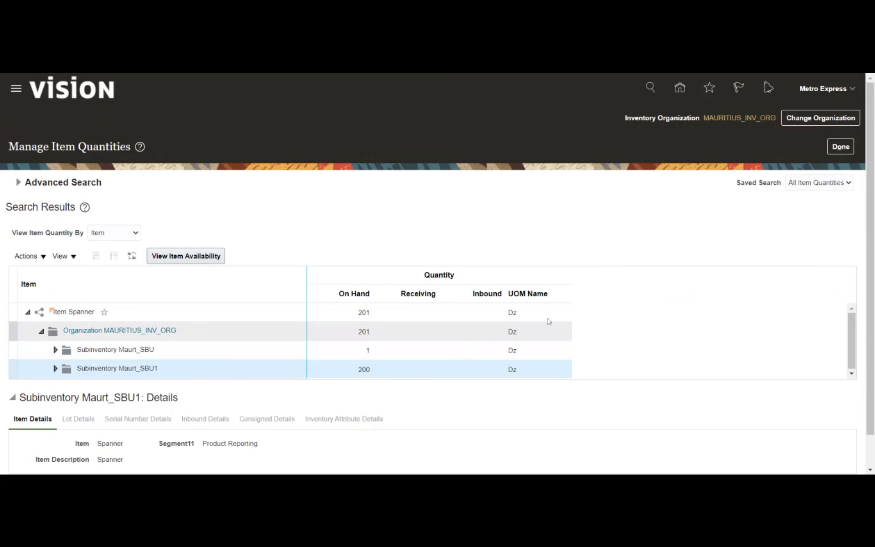
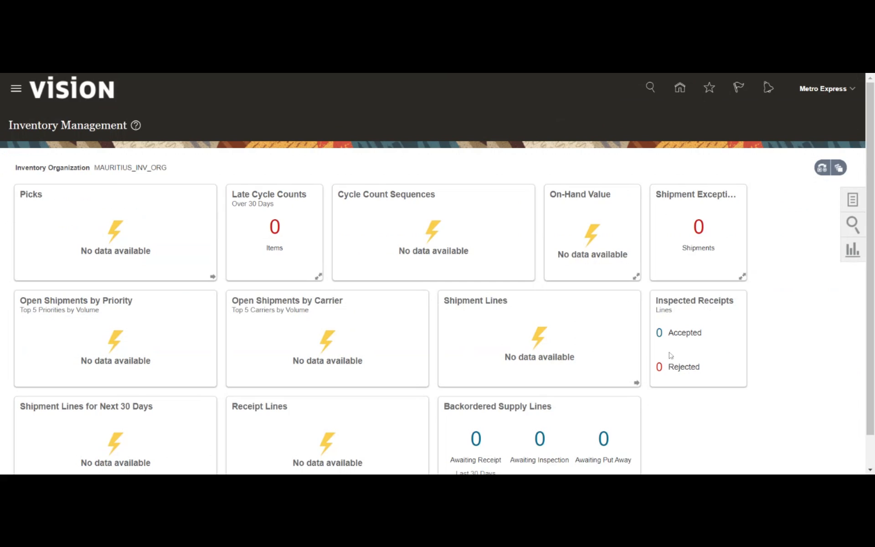
Step: Open Confirm Pick Slips, search for pick slips by the submitted movement request's number, and close the page
click(850, 200)
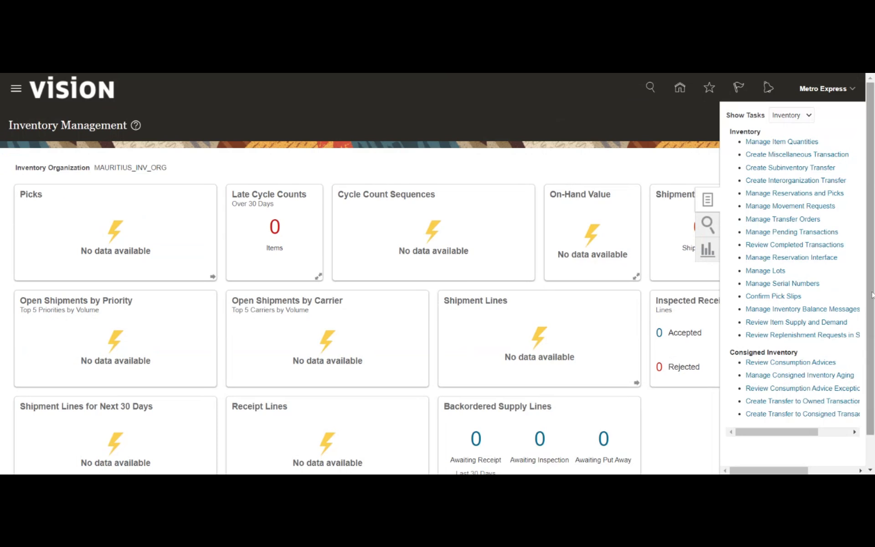
click(779, 298)
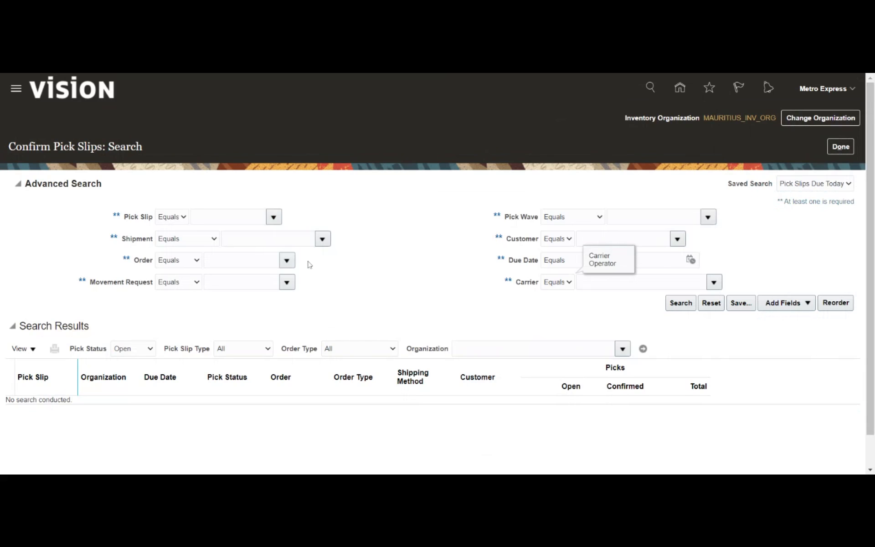
click(267, 283)
click(288, 285)
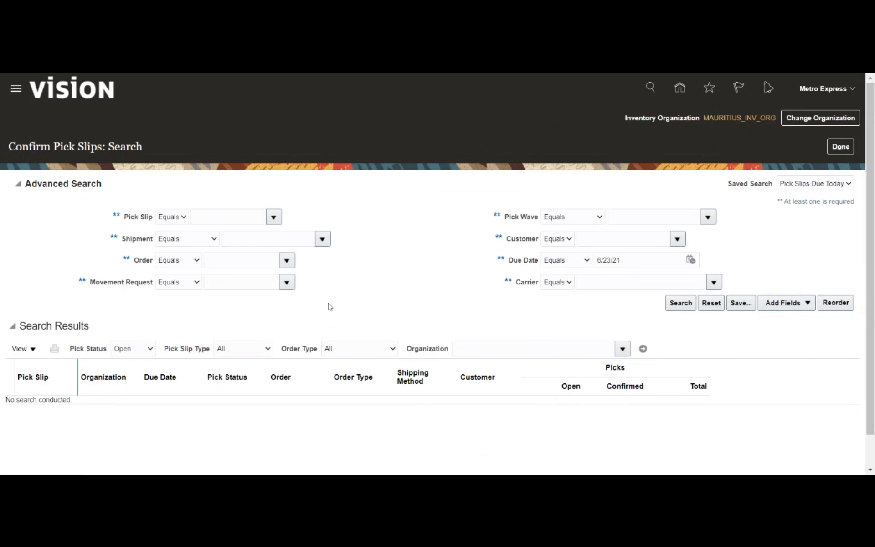
click(268, 283)
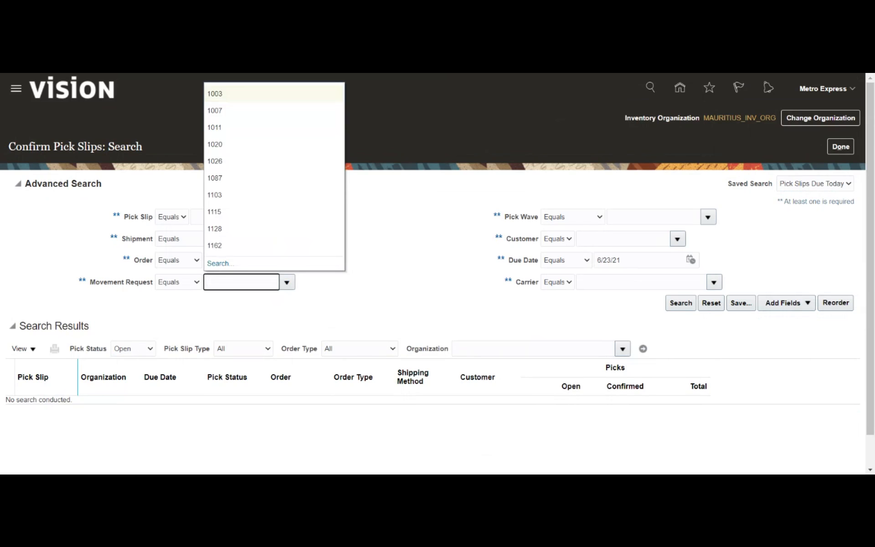
text(231903)
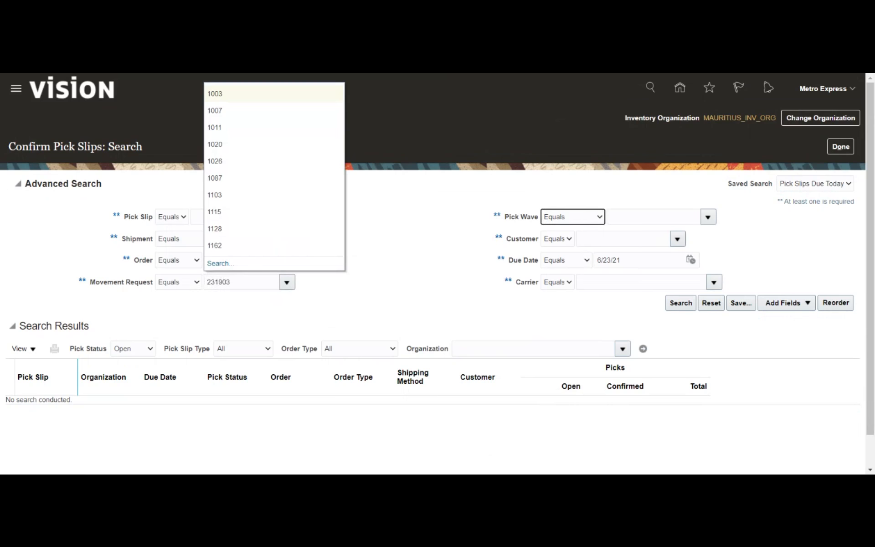
key(Tab)
click(680, 305)
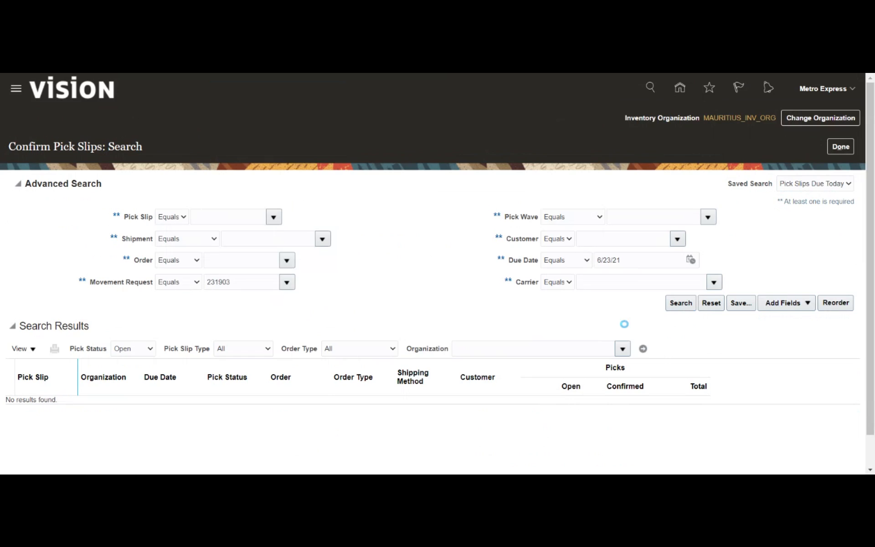
click(673, 306)
click(841, 146)
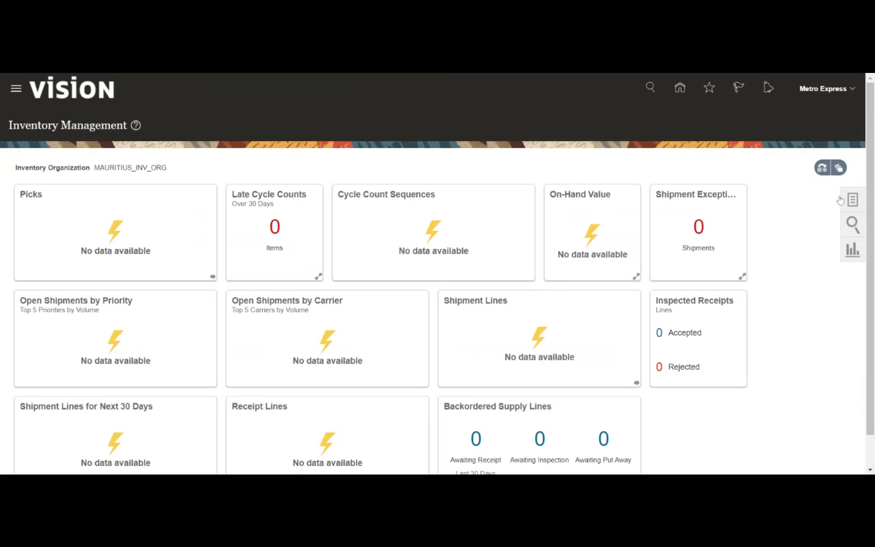
Step: Open Manage Serial Numbers to view its search options
click(852, 200)
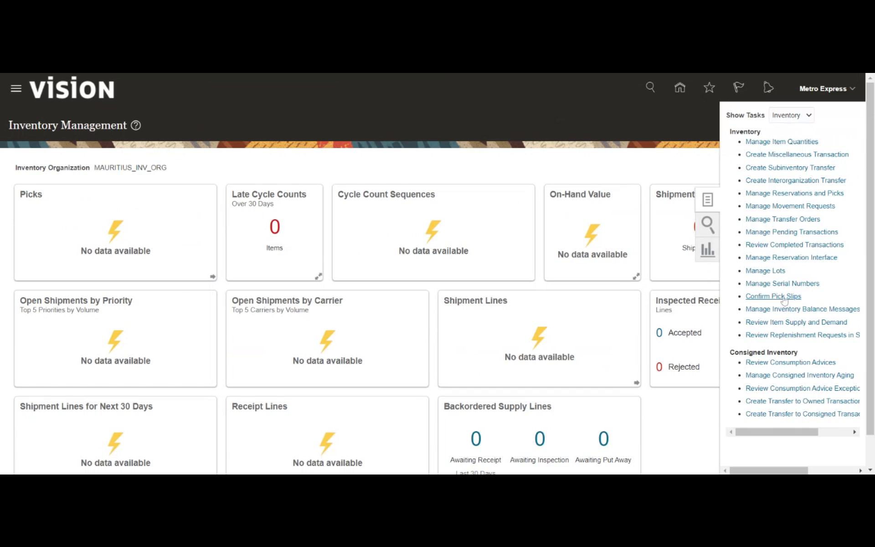
click(749, 298)
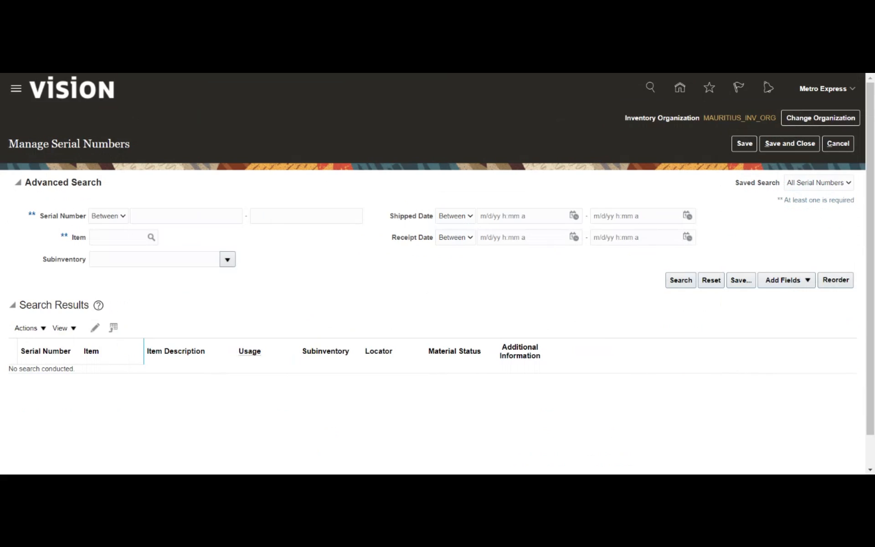
key(Tab)
Step: Change the inventory organization to MAURITITUS_LOT_E_1, finding it by searching for organizations beginning with Mau
click(783, 119)
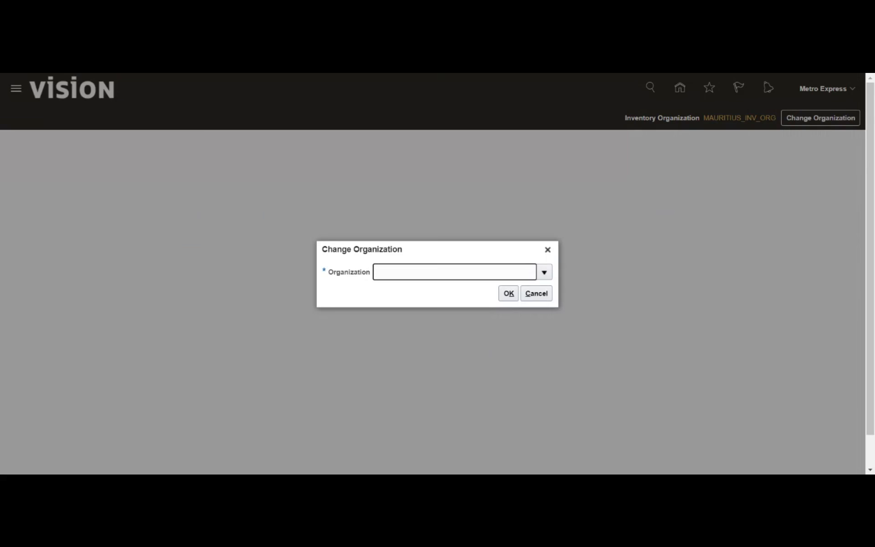
text(Mau)
key(Tab)
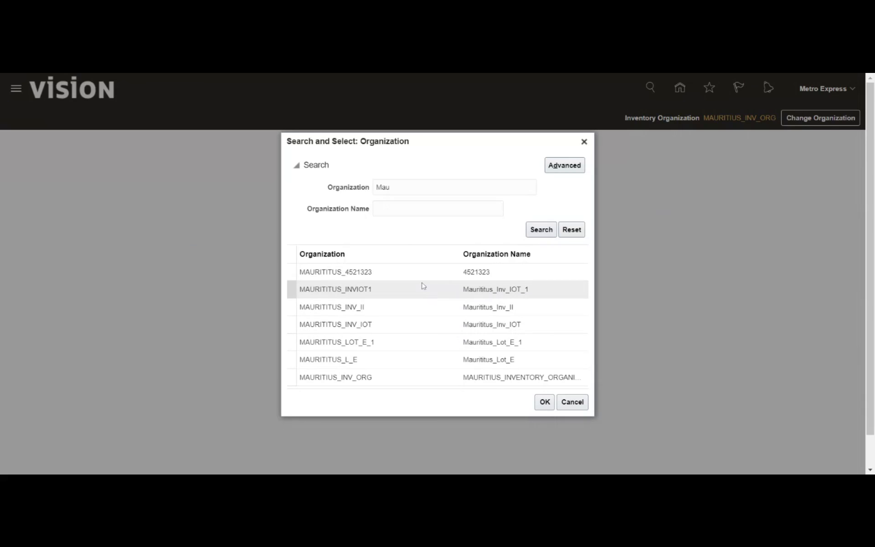
click(387, 348)
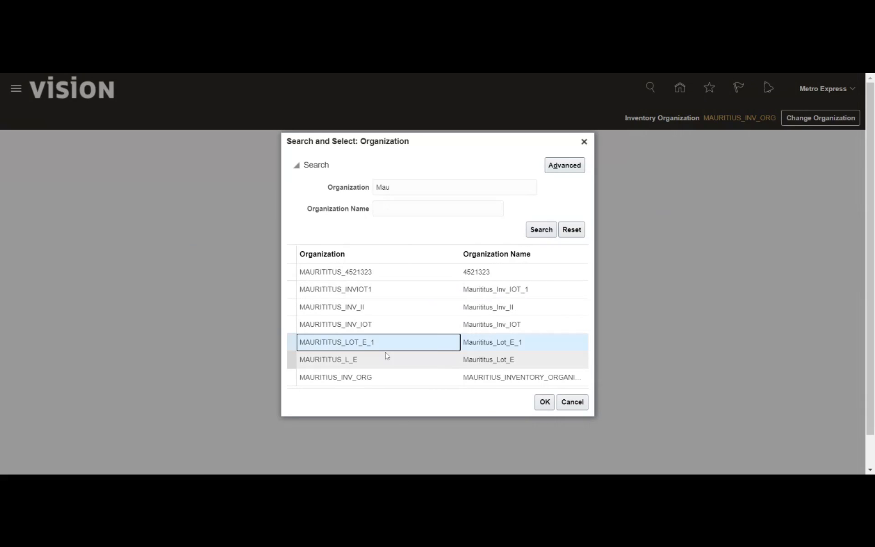
click(545, 401)
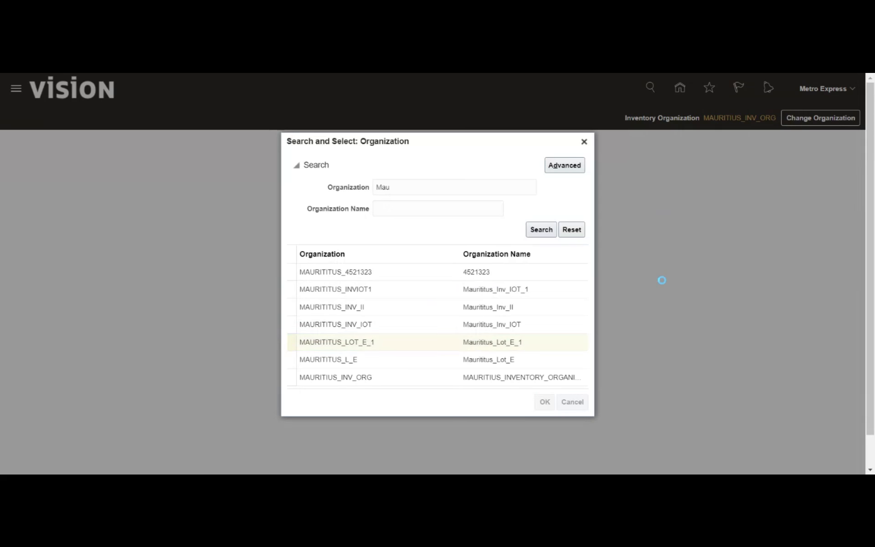
click(508, 294)
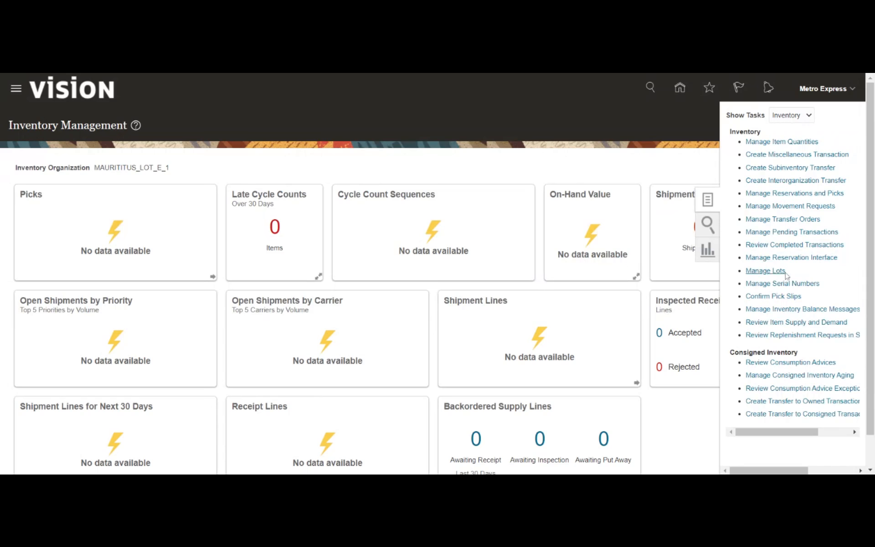
Step: Open Manage Lots, try a search without criteria, and open the advanced item lookup
click(773, 273)
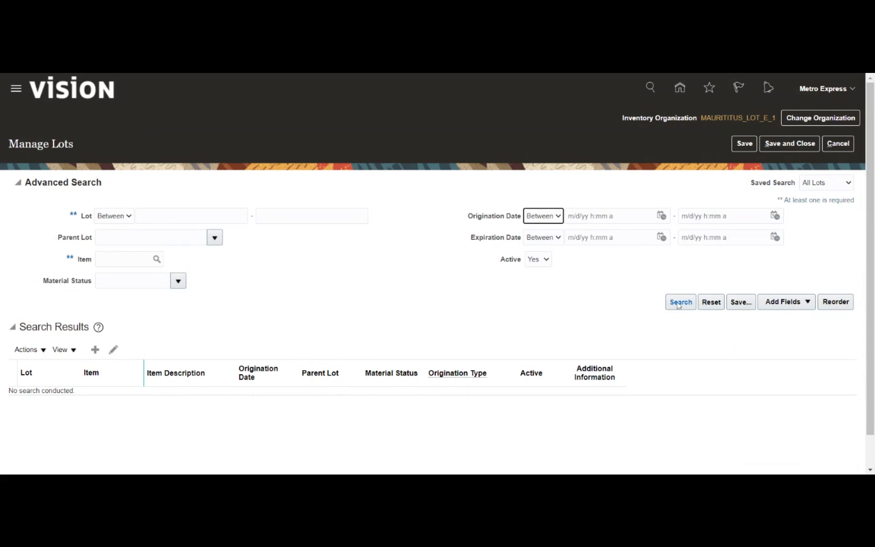
click(681, 303)
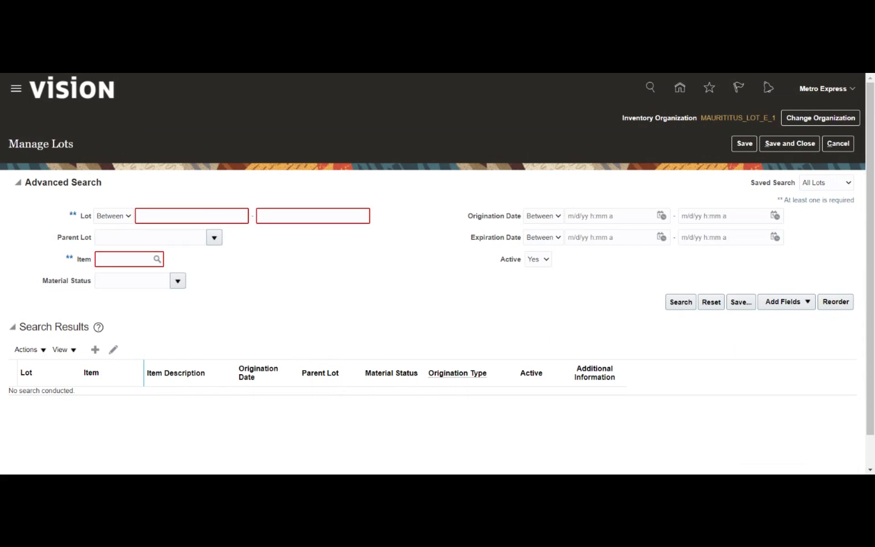
click(158, 260)
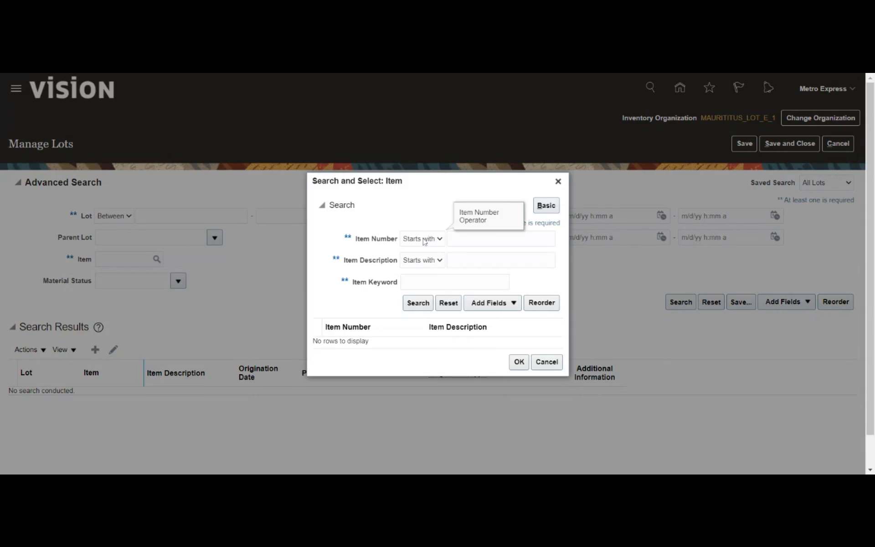
click(451, 242)
key(alt+Tab)
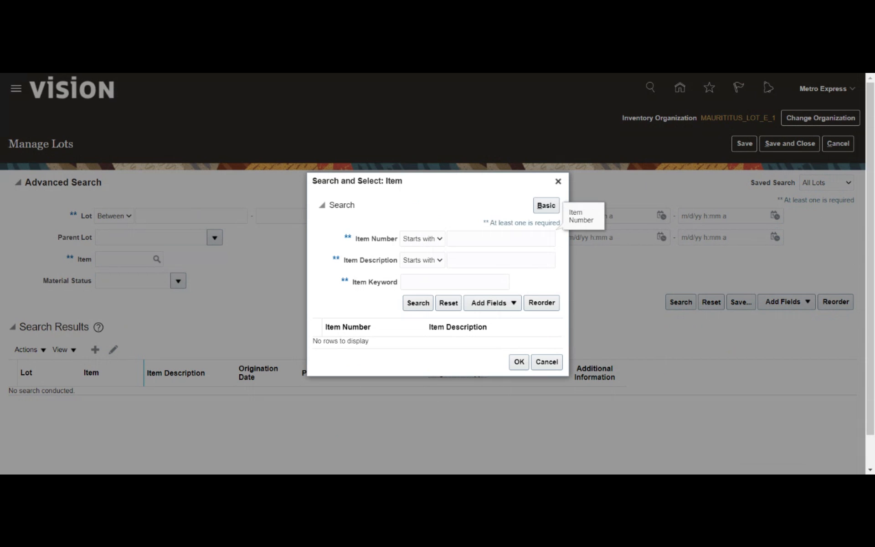
Step: Search the item lookup for item numbers starting with 56423232
click(500, 239)
text(56423232)
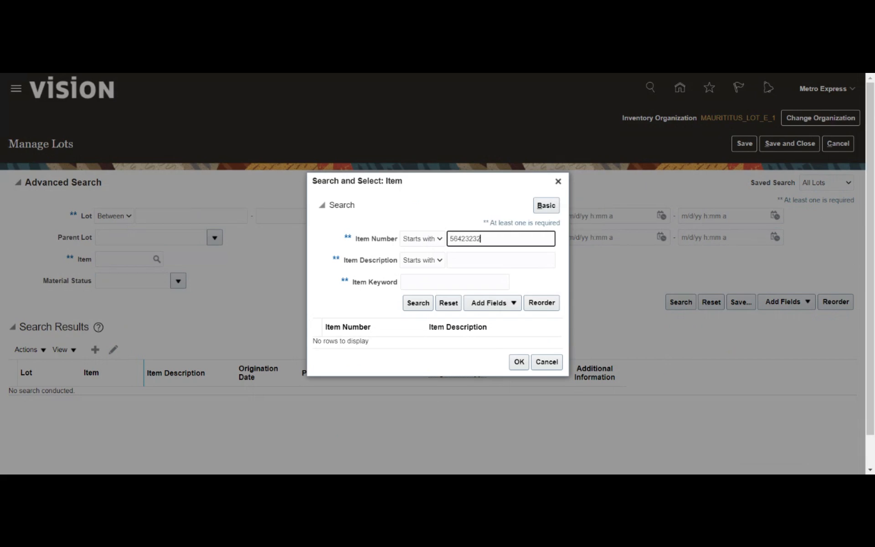
click(423, 303)
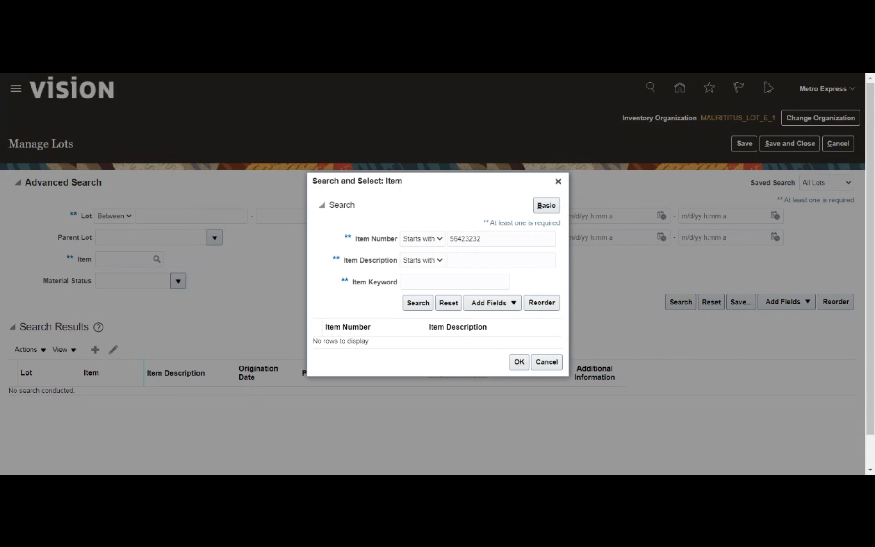
Step: Replace the item number criterion with 56452 and repeat the item search
key(Tab)
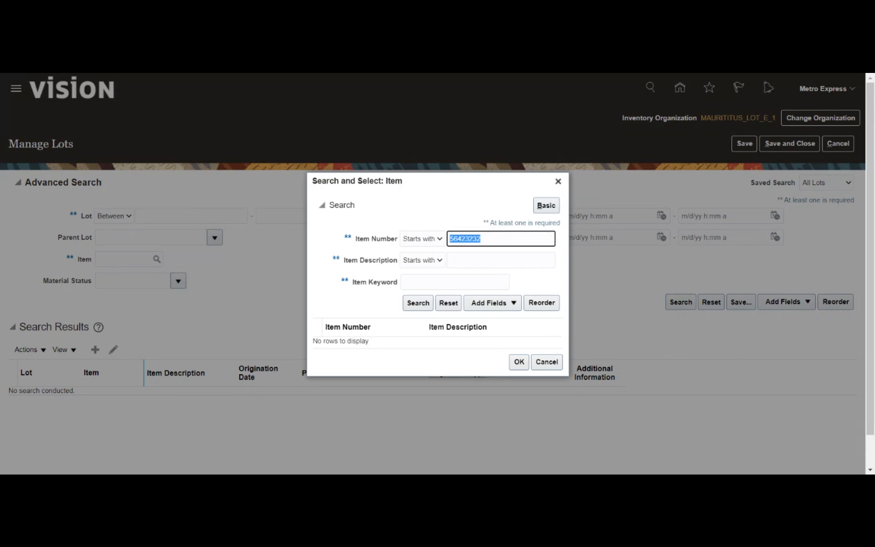
text(56452)
click(415, 306)
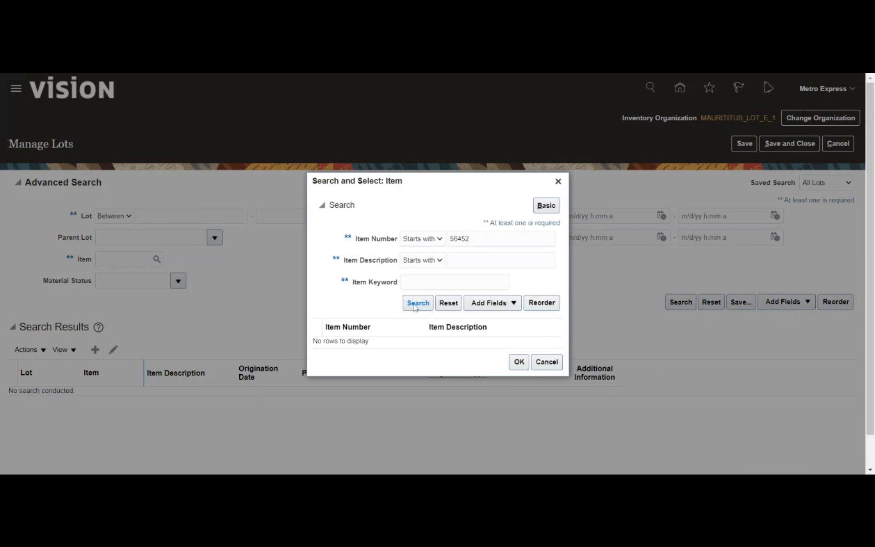
Step: Leave the item lookup and try to create a new lot for item 56452
click(558, 181)
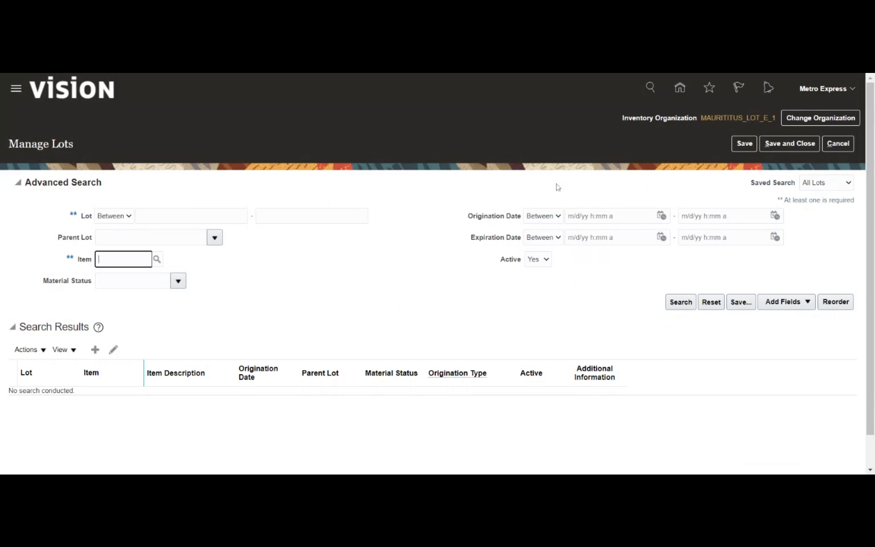
click(95, 350)
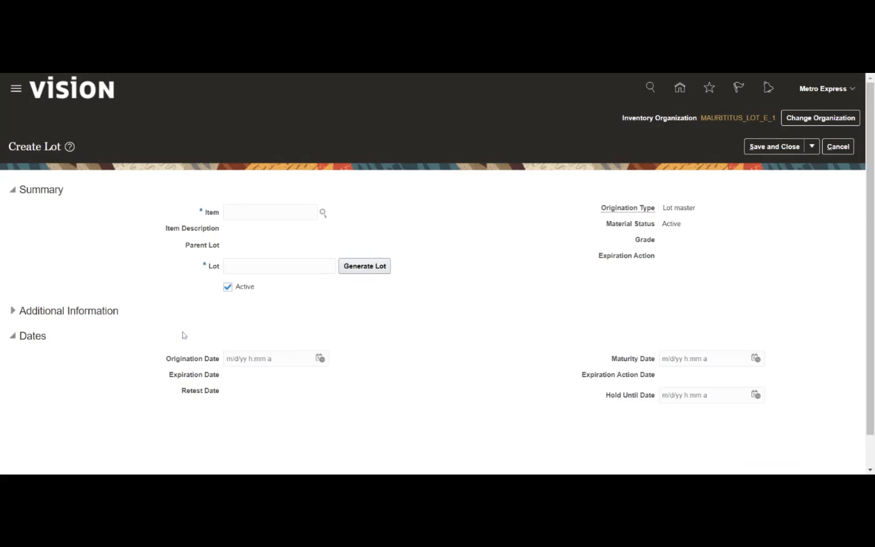
click(269, 212)
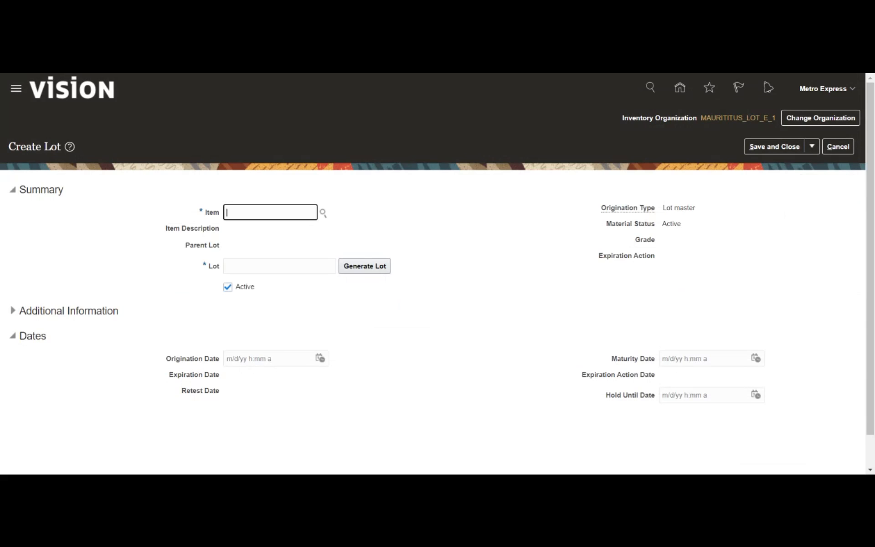
text(56452)
click(244, 231)
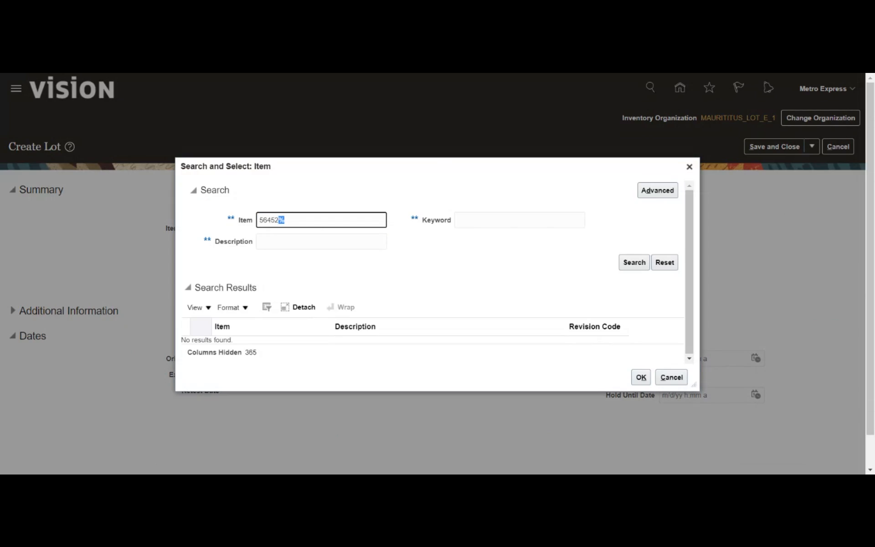
key(BackSpace)
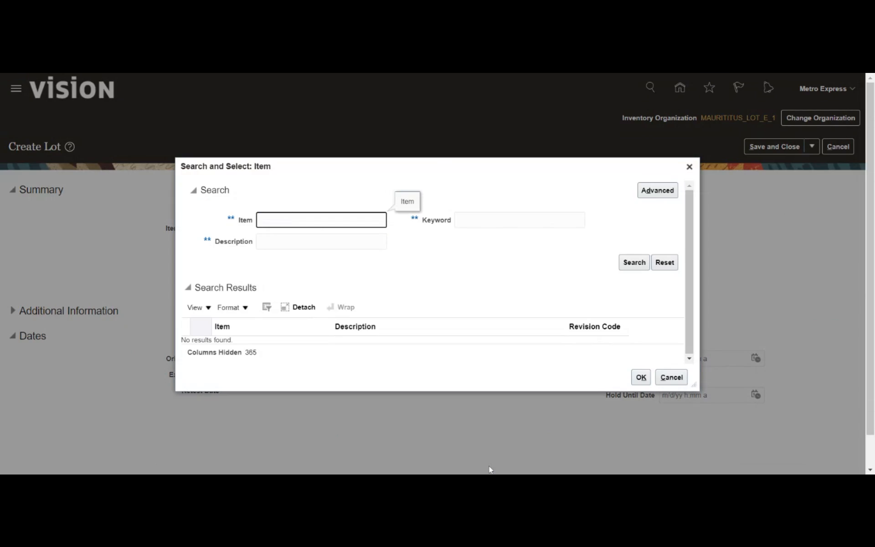
Step: Search the new lot's item lookup for item 56423232
key(alt+Tab)
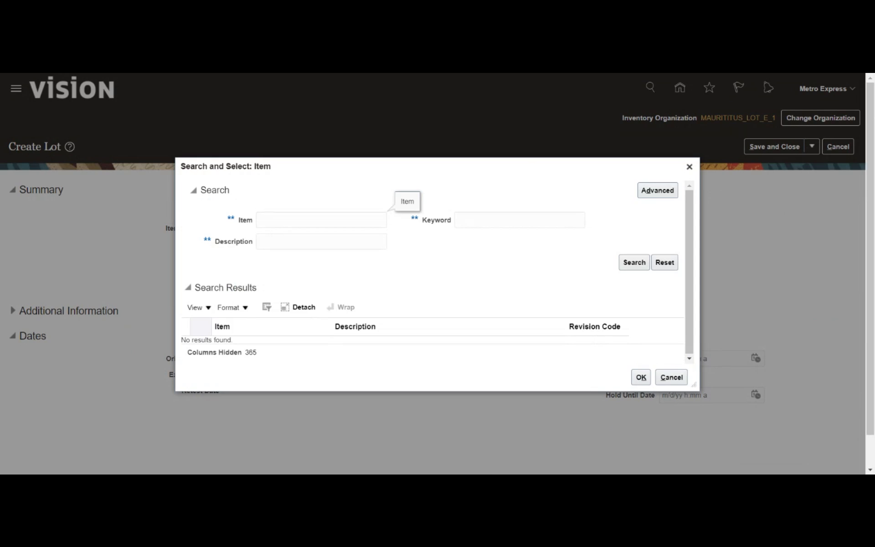
click(321, 220)
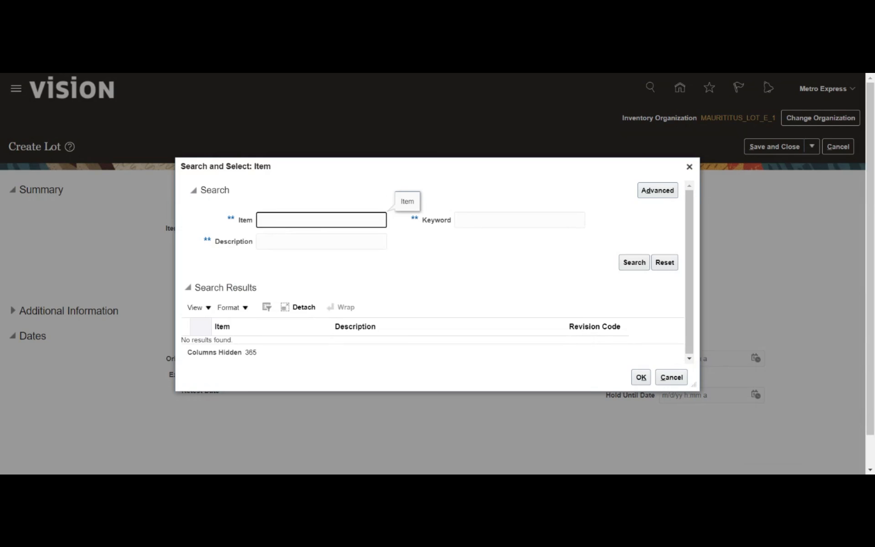
text(56423232)
key(Tab)
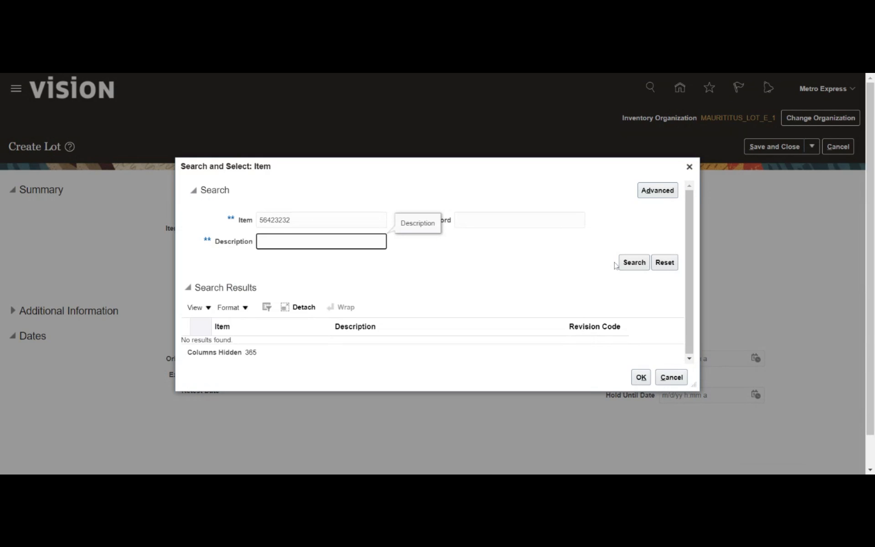
click(635, 264)
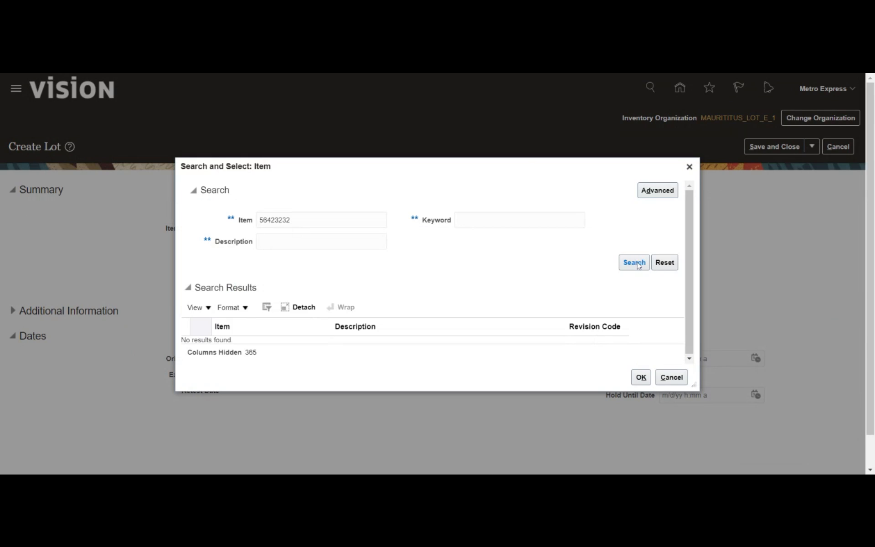
Step: Search the item lookup for Spanner, then cancel the lot creation
double_click(275, 220)
text(Spanner)
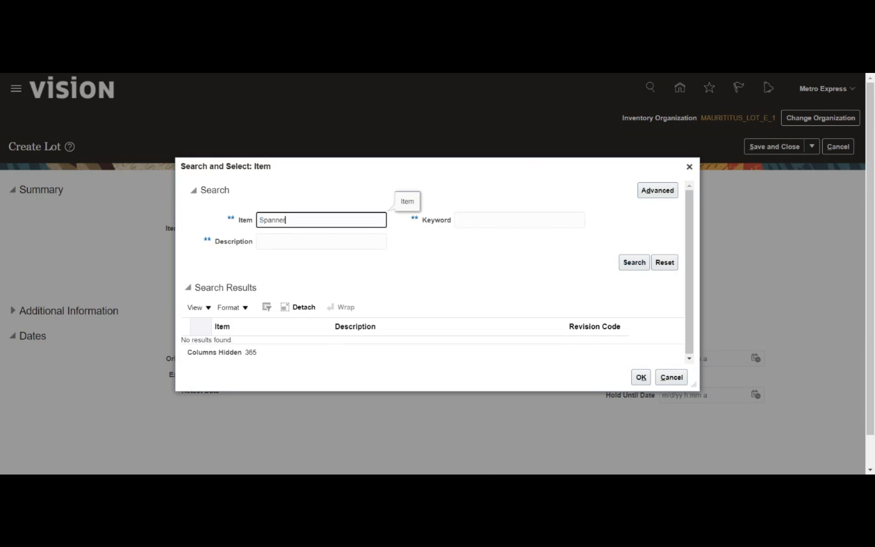
click(630, 261)
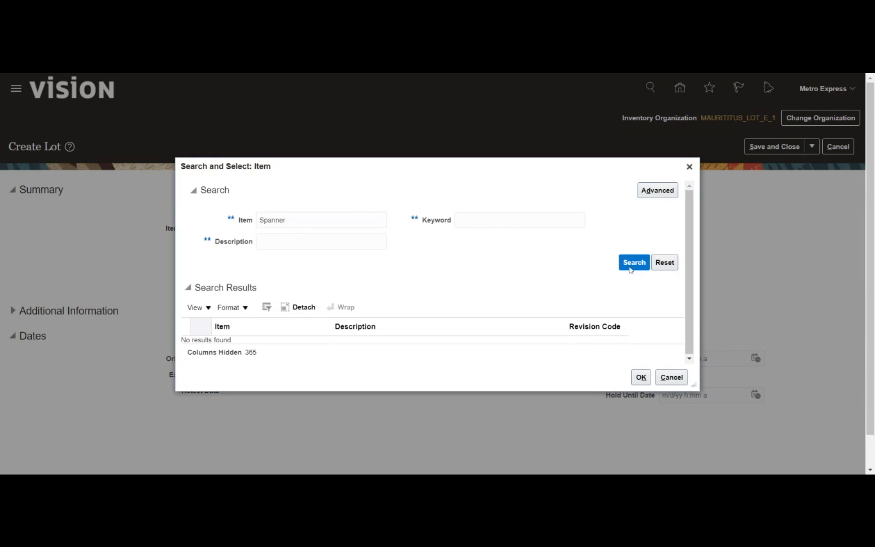
click(690, 167)
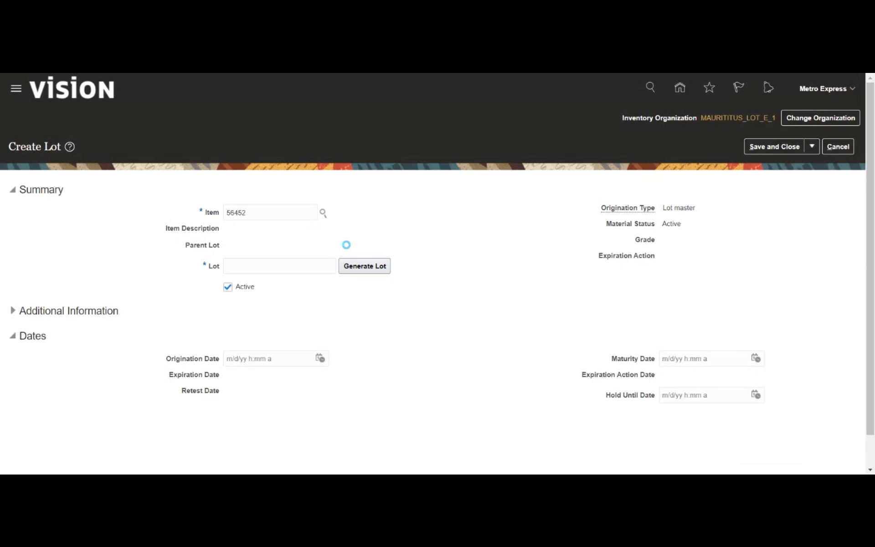
click(837, 147)
click(837, 148)
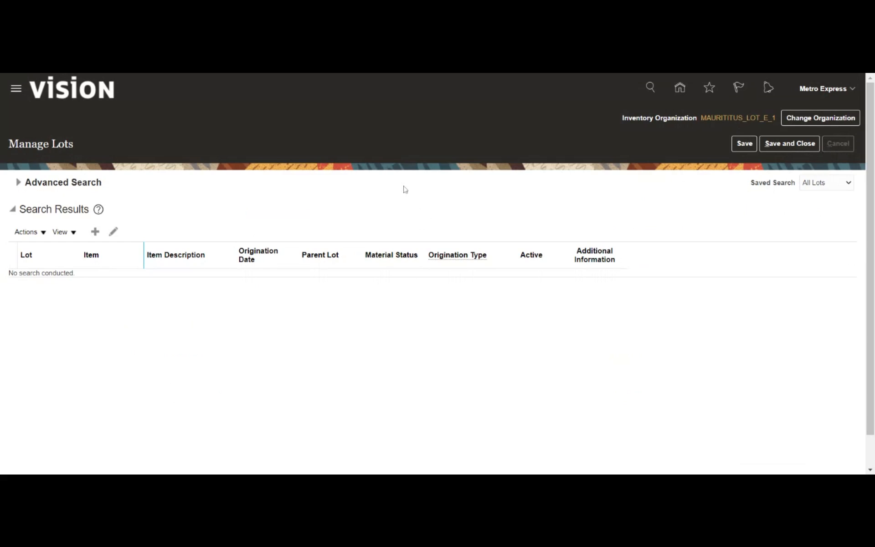
Step: Go from the home page to Product Information Management and open the Manage Items task
click(678, 93)
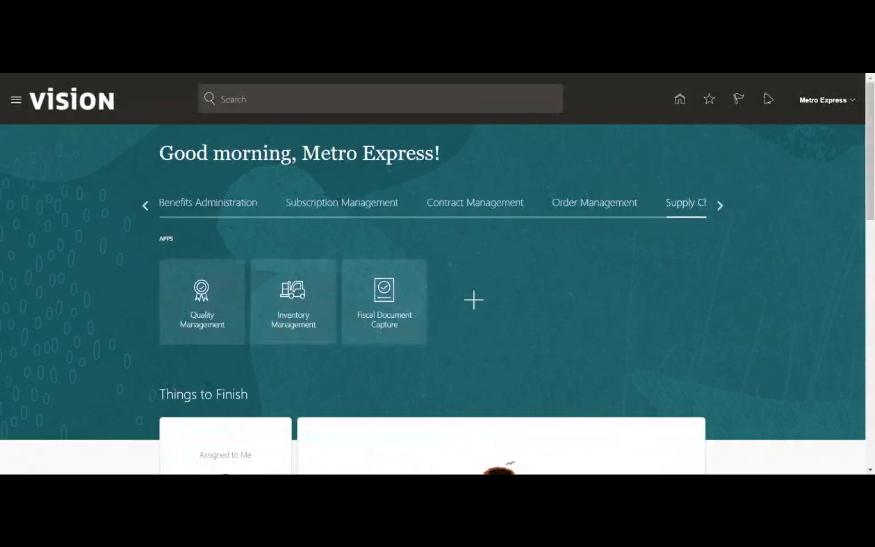
click(146, 206)
click(148, 204)
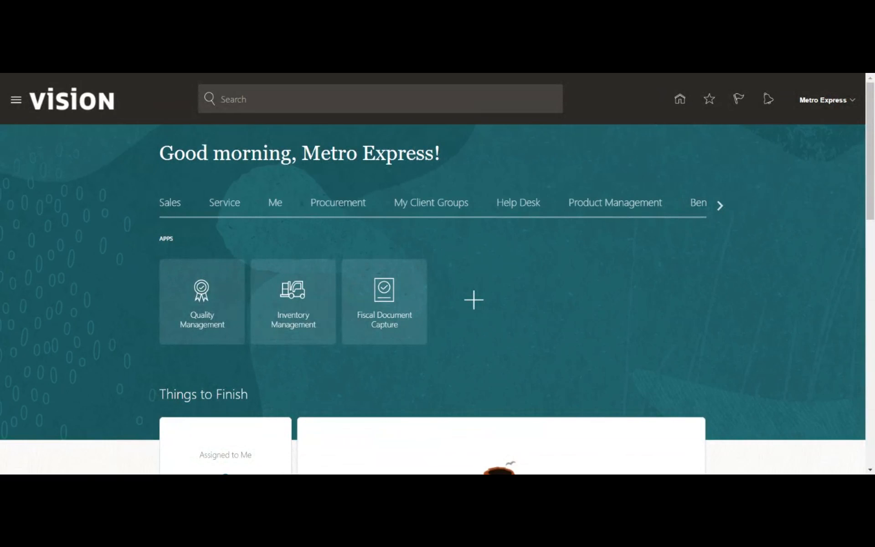
click(636, 212)
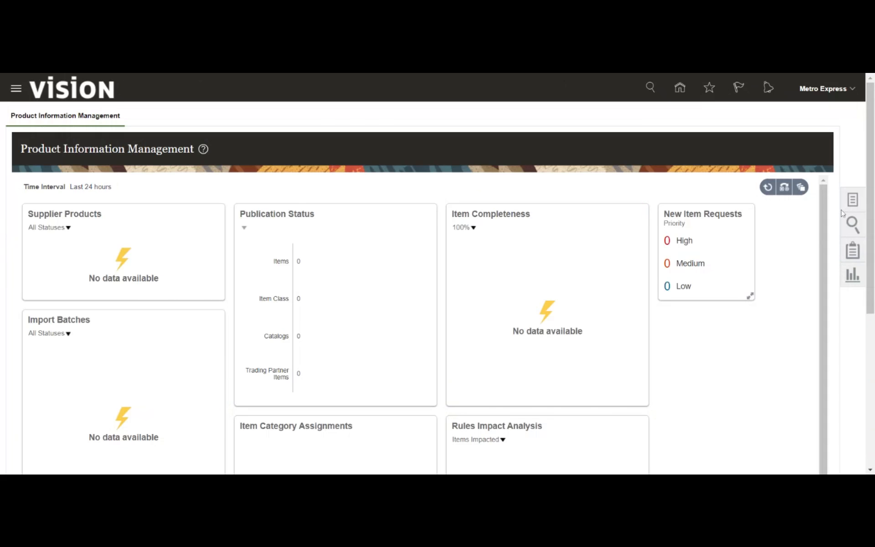
click(852, 200)
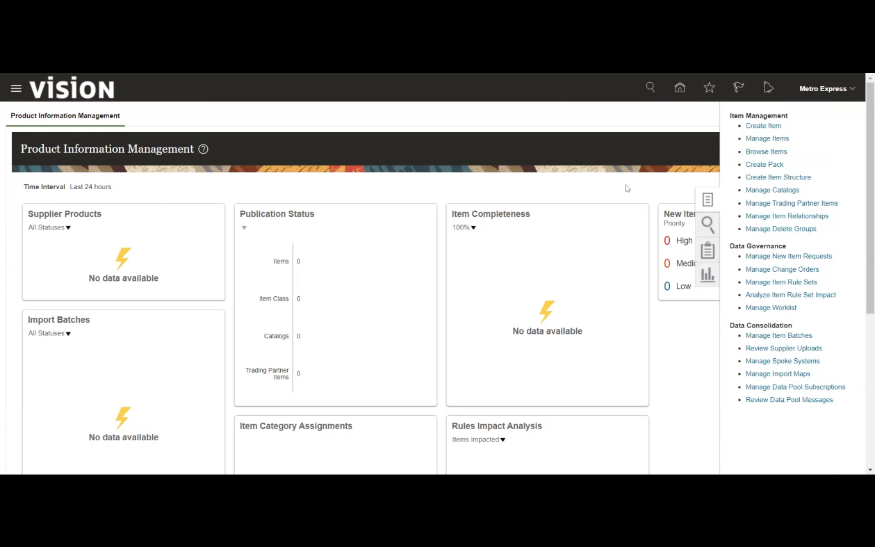
click(749, 139)
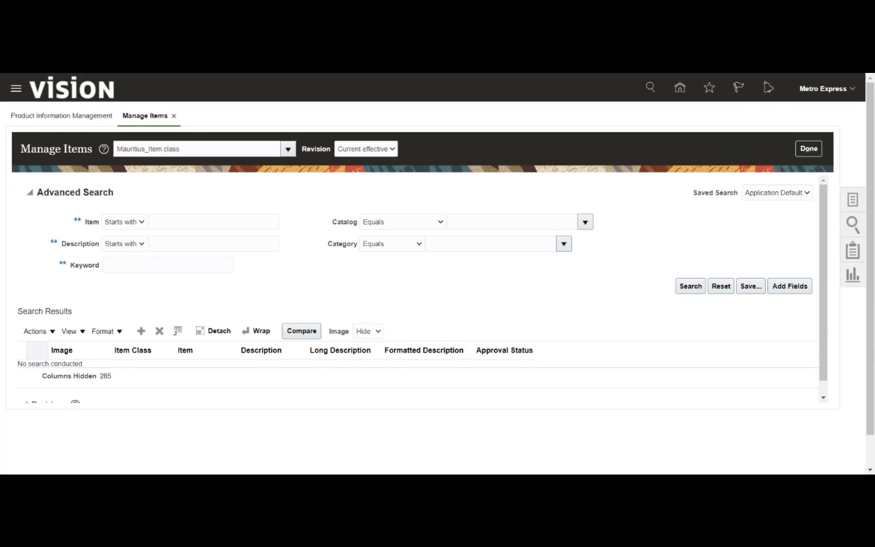
Step: Search the items for Spanner and open the first matching item for editing
click(214, 222)
text(Spanne)
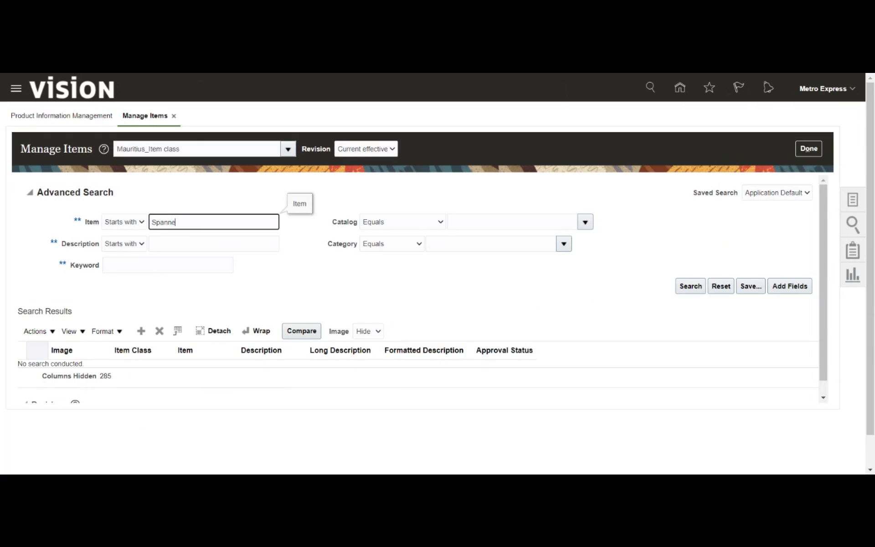
text(r)
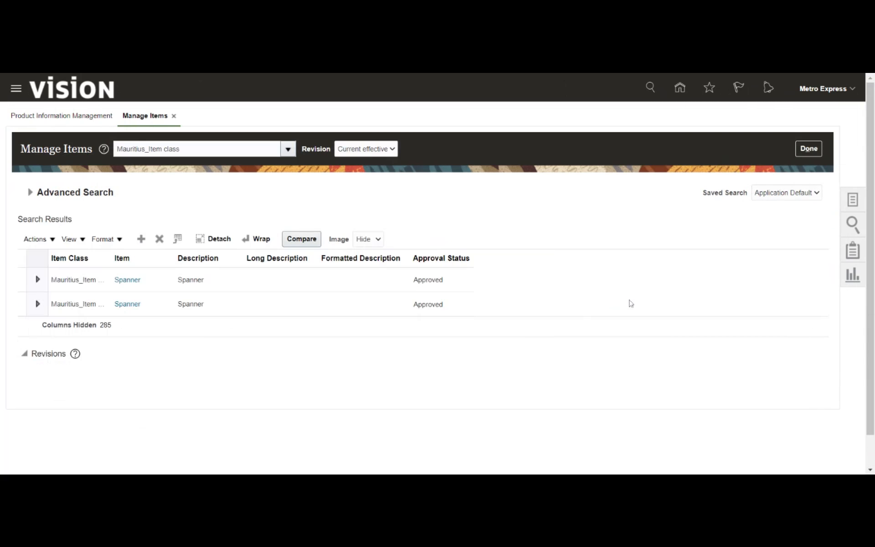
click(128, 280)
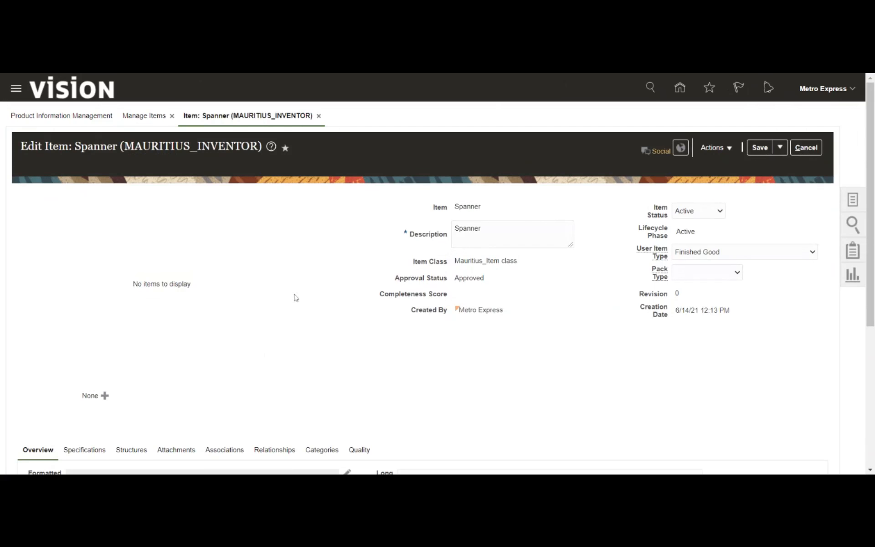
Step: Set the Spanner item's lot control to Full lot control in its inventory specifications
scroll(293, 297, down, 5)
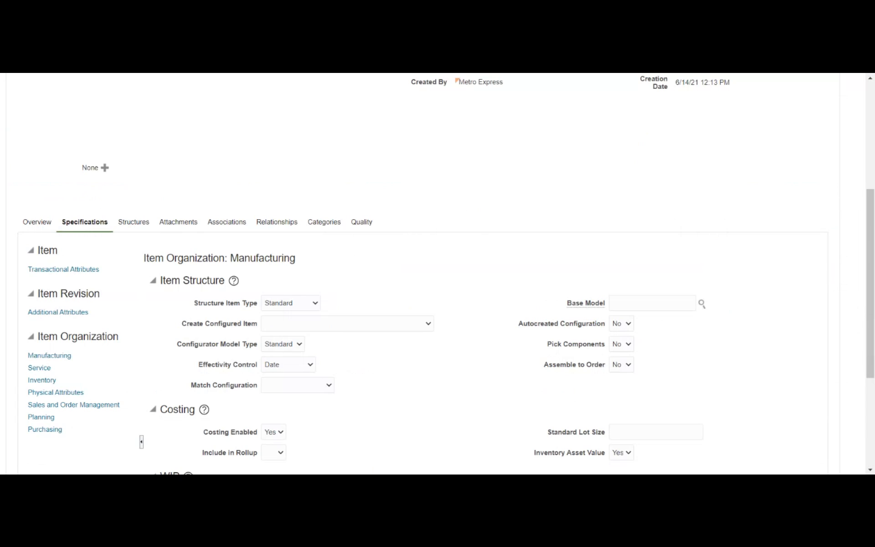
click(51, 379)
scroll(397, 201, down, 5)
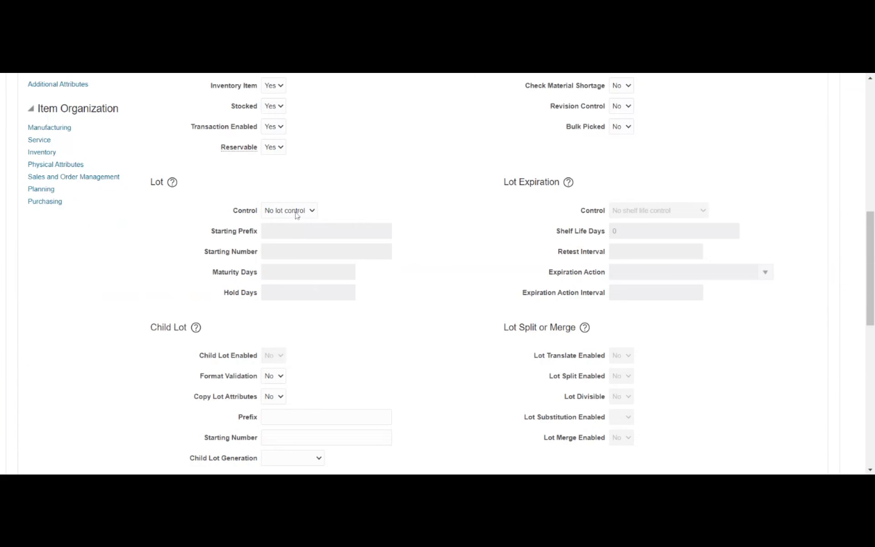
click(296, 214)
click(291, 233)
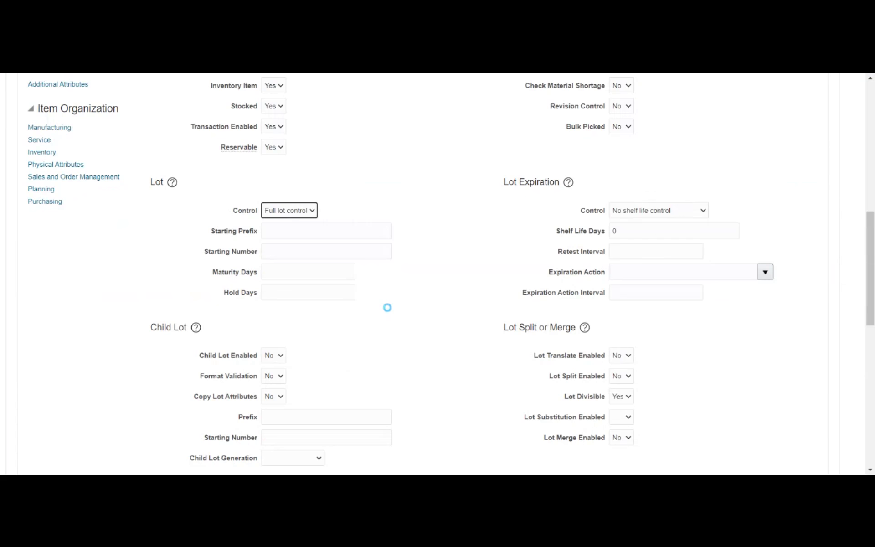
Step: Set the lot starting prefix to 01 and the lot starting number to 01
key(Tab)
text(0)
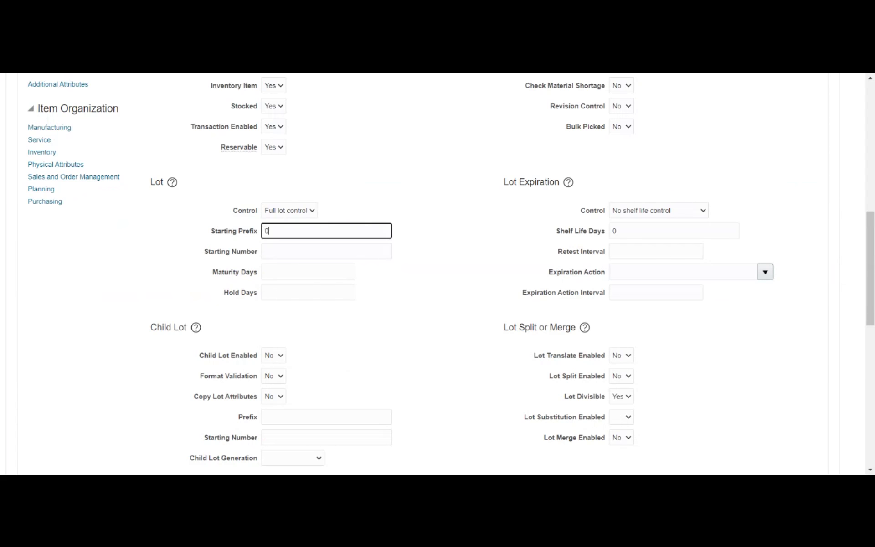
text(1)
key(Tab)
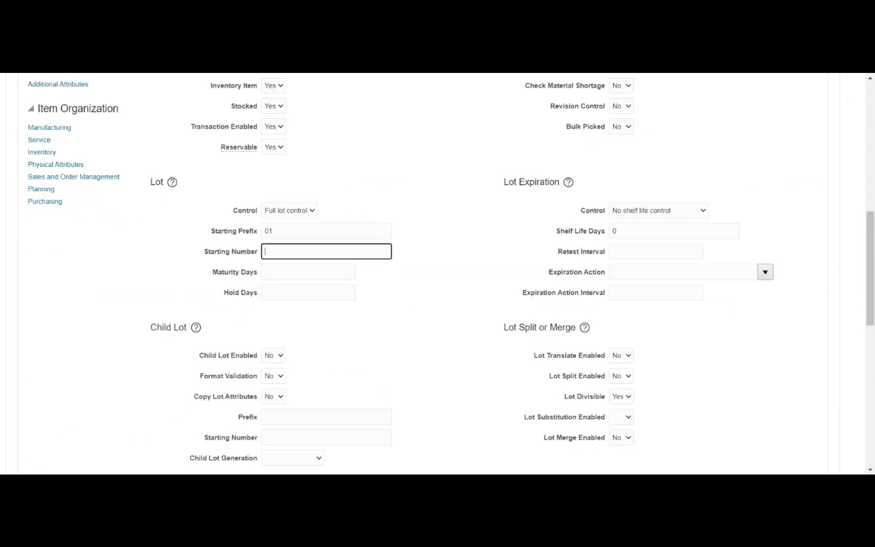
text(01)
click(416, 316)
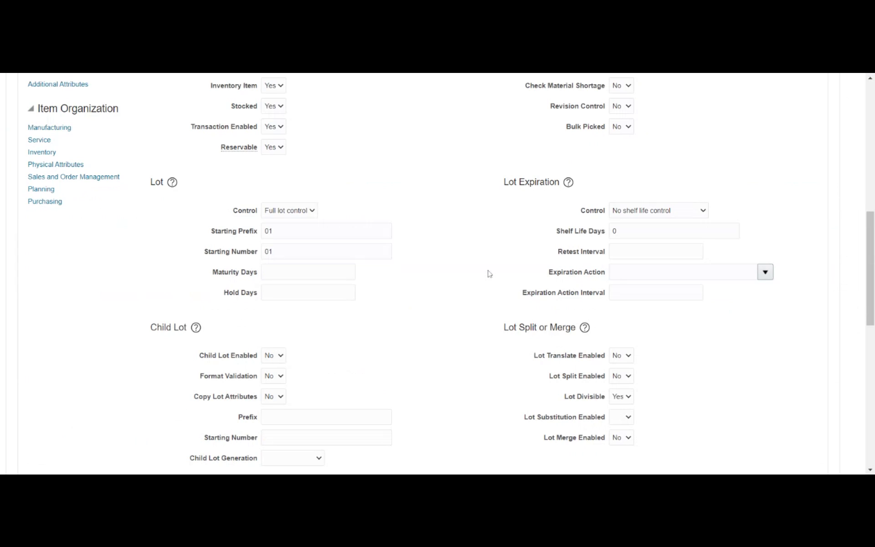
Step: Set serial generation to Predefined serial number, with starting number 01 and starting prefix 01
scroll(447, 294, down, 1)
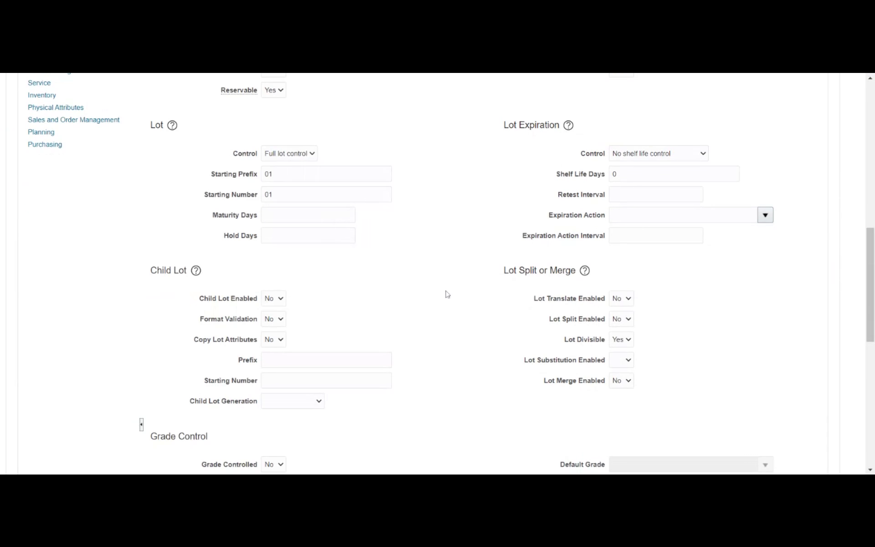
scroll(448, 294, down, 5)
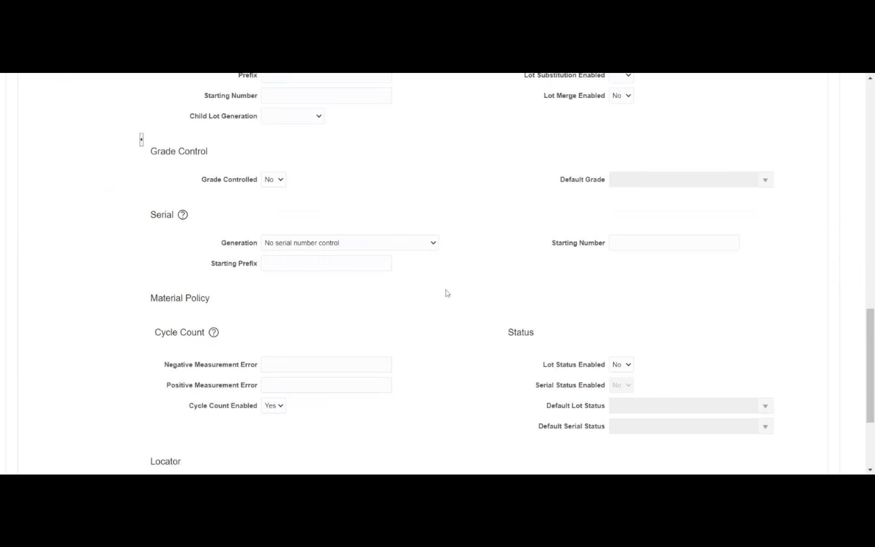
scroll(447, 293, down, 2)
scroll(446, 293, up, 2)
click(349, 254)
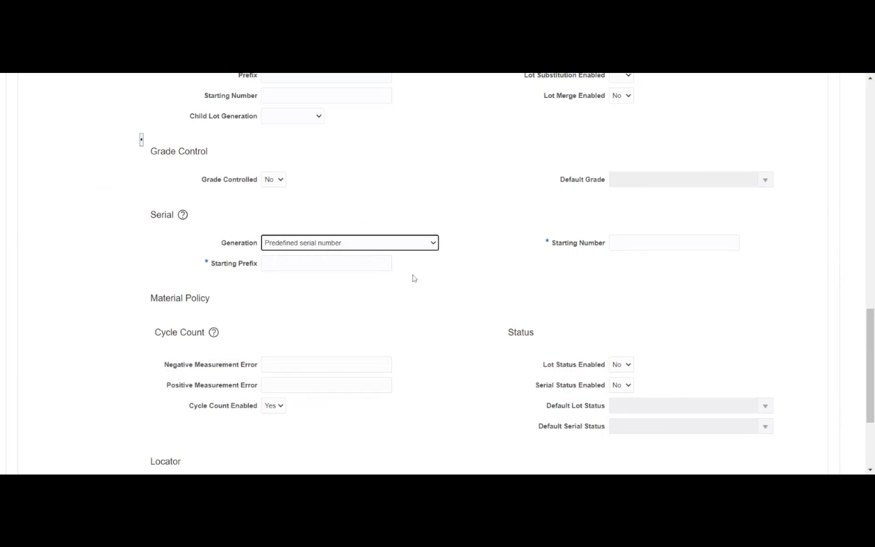
click(630, 242)
text(01)
click(314, 260)
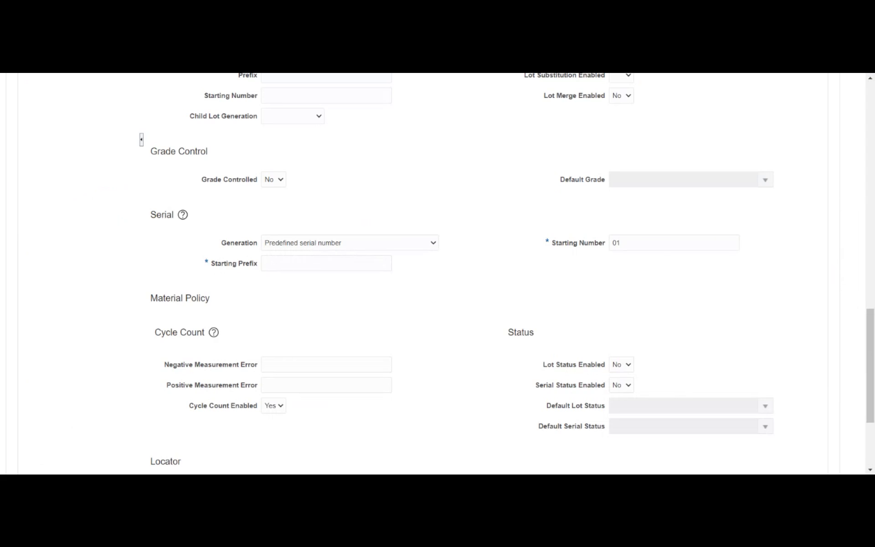
text(01)
click(445, 306)
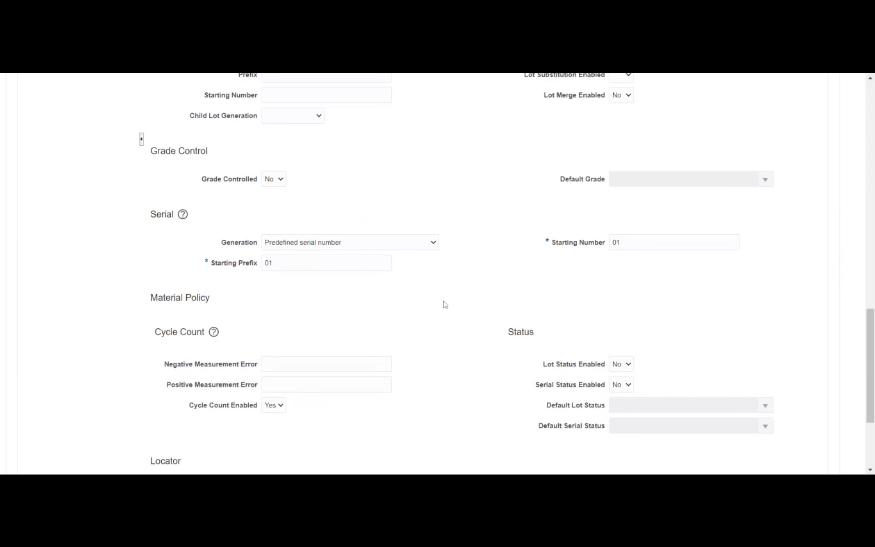
Step: Save the lot and serial control changes to the Spanner item
scroll(445, 304, down, 1)
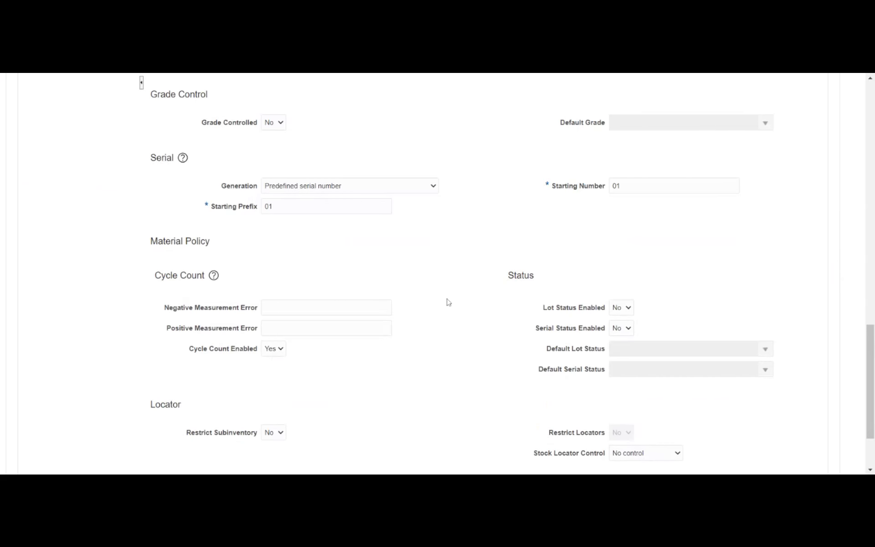
scroll(448, 303, up, 4)
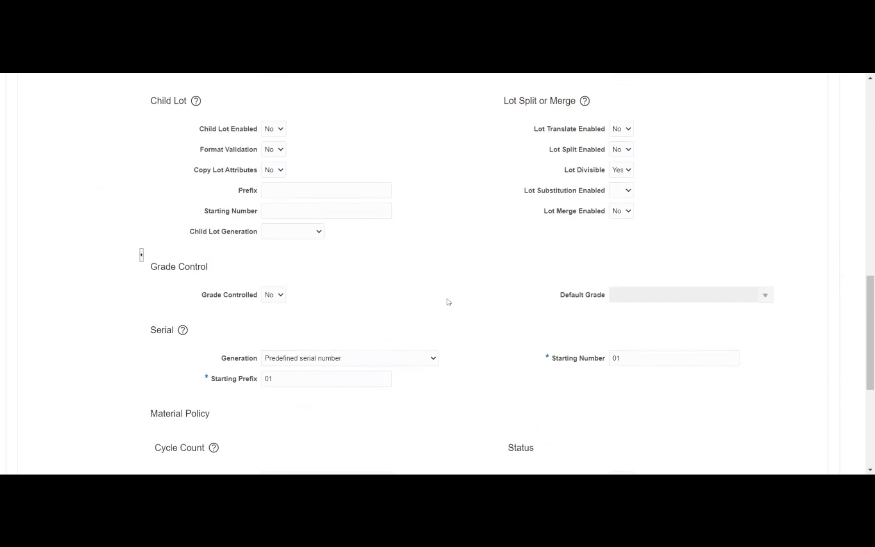
scroll(448, 301, up, 4)
scroll(447, 301, up, 4)
click(754, 148)
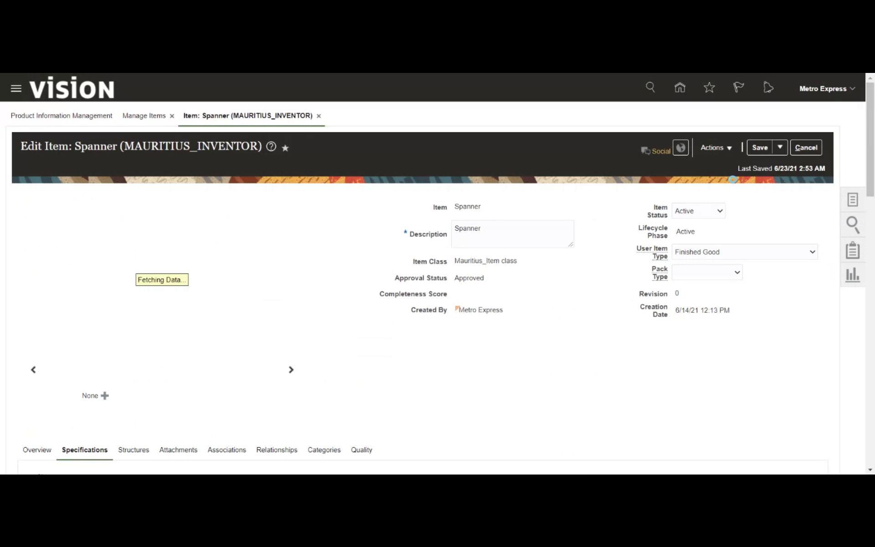
Step: Save and close the MAURITIUS_INVENTOR Spanner item and open the second Spanner item in the search results
click(779, 148)
click(774, 162)
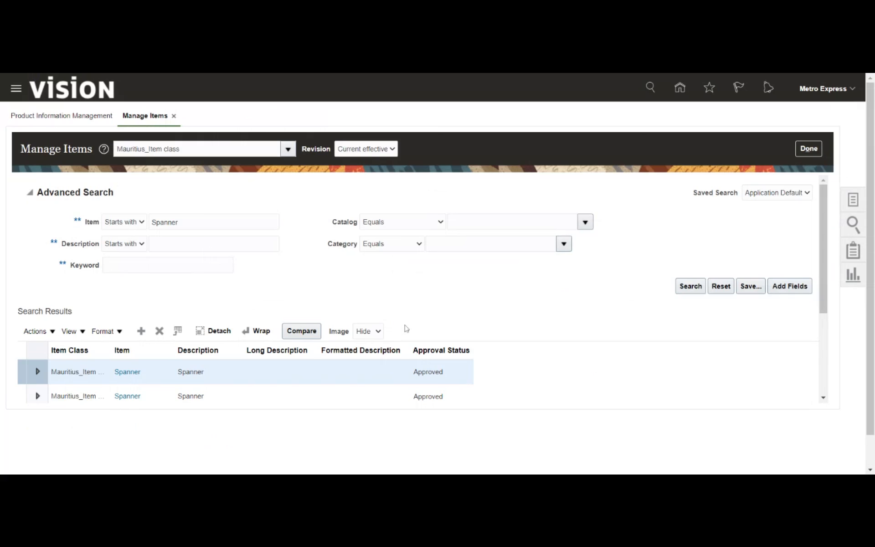
click(128, 396)
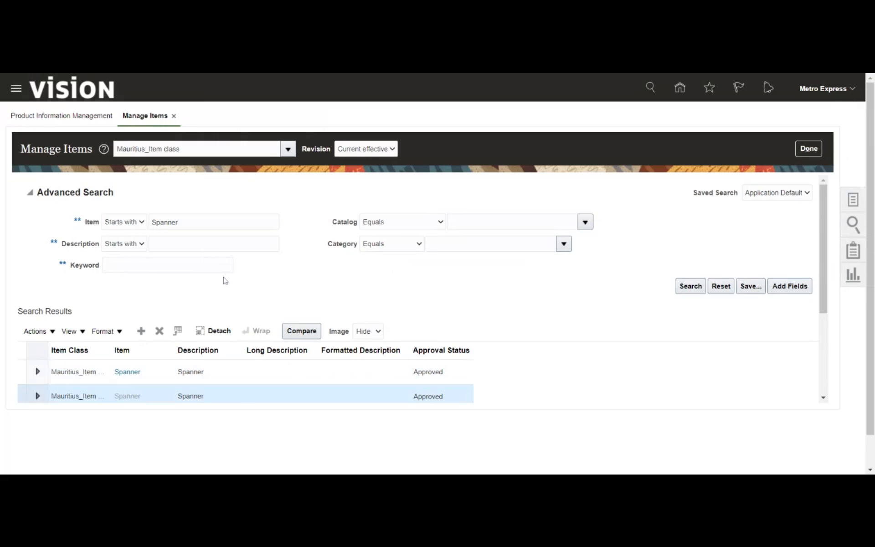
Step: Set the lot control of the MAURITIUS_INV_ORG Spanner item to Full lot control in its inventory specifications
scroll(237, 330, down, 5)
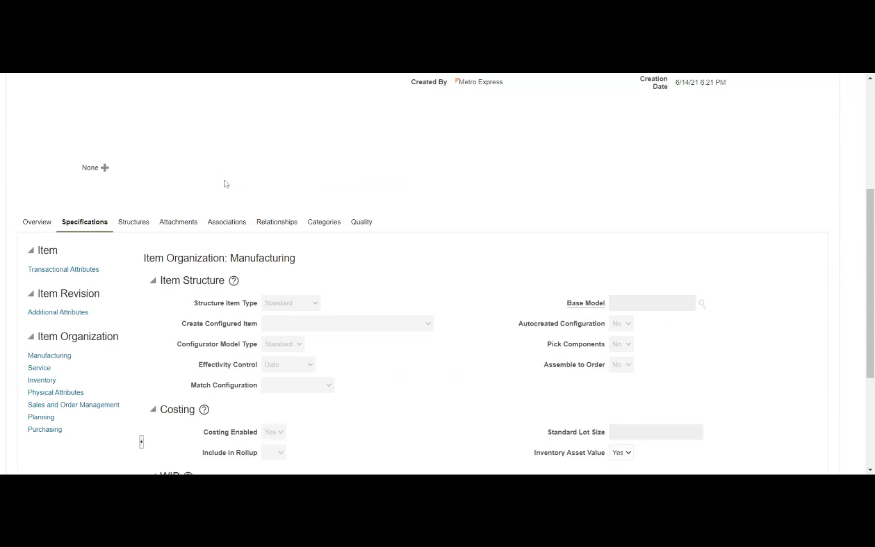
click(44, 381)
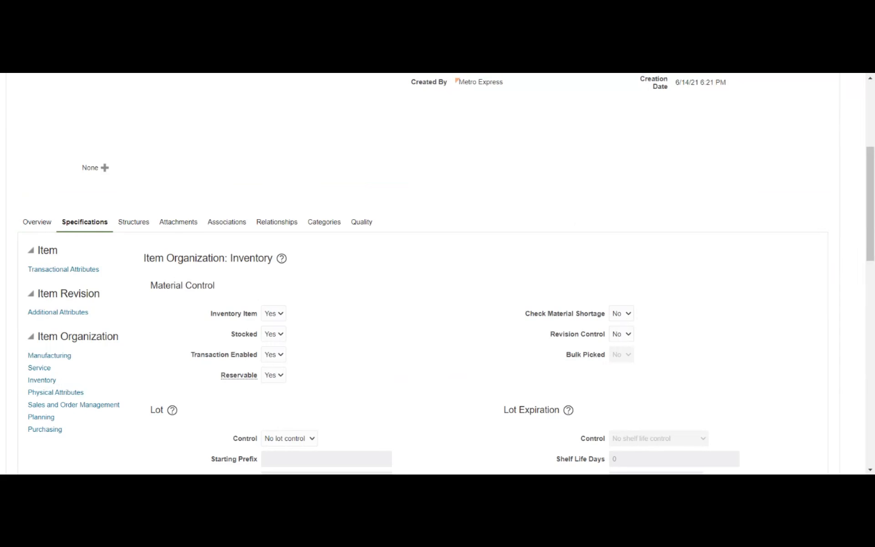
scroll(318, 288, down, 7)
scroll(318, 292, up, 4)
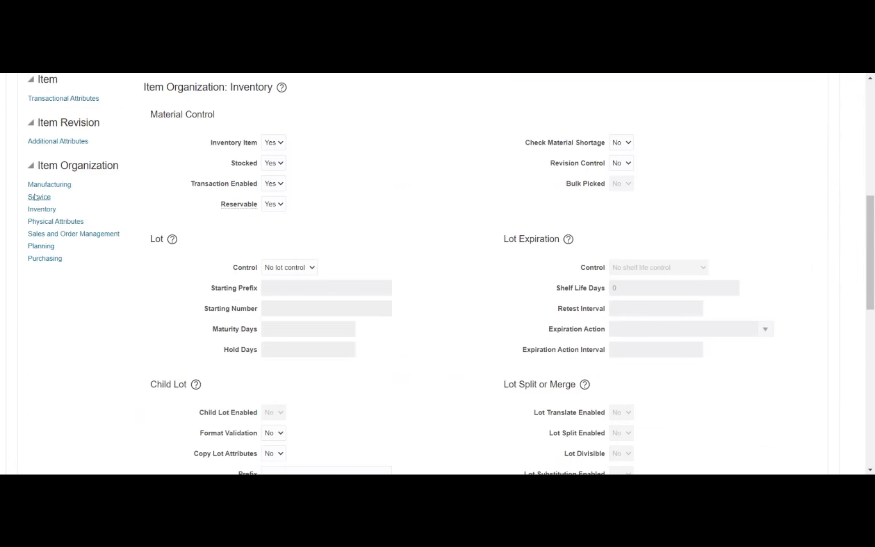
scroll(338, 240, down, 4)
scroll(330, 233, up, 3)
click(289, 212)
click(286, 221)
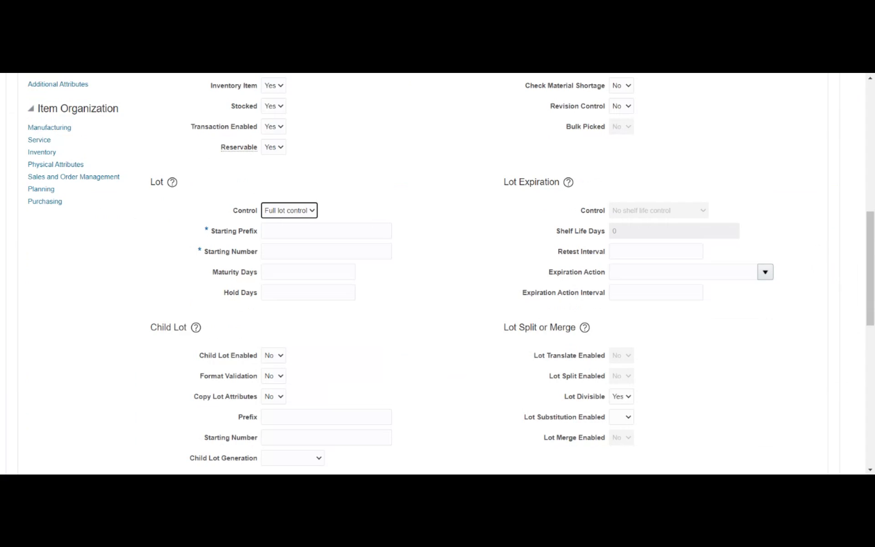
Step: Set the lot starting prefix to 02 and the lot starting number to 02
click(327, 231)
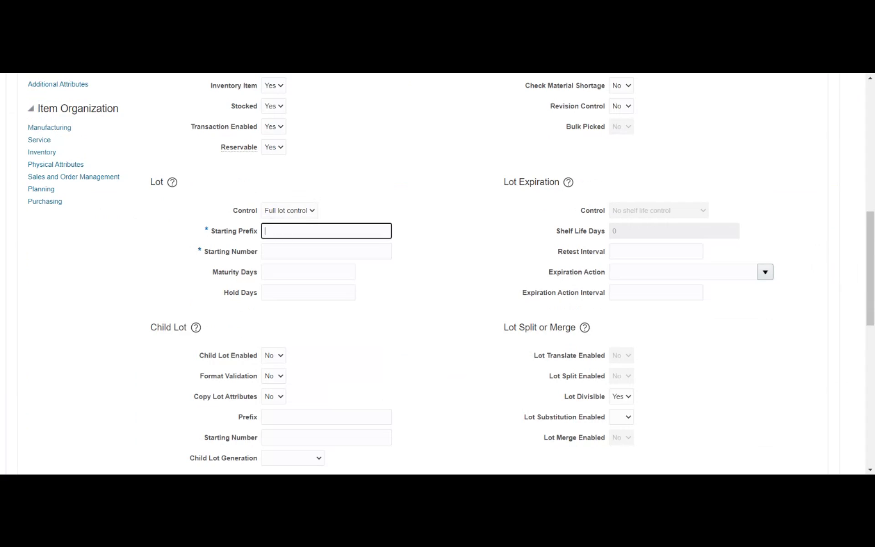
text(02)
key(Tab)
text(02)
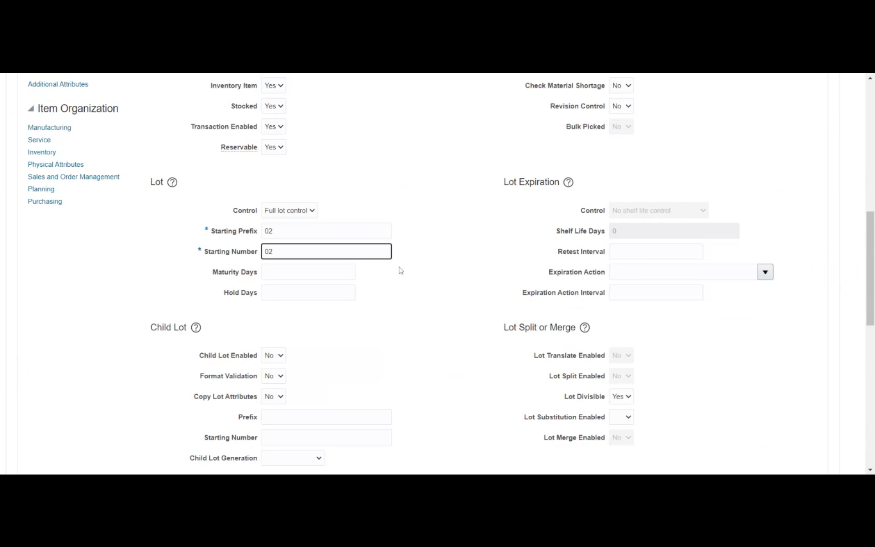
click(436, 288)
Step: Set serial generation to Predefined serial number, with starting prefix 02 and starting number 02
scroll(418, 276, down, 6)
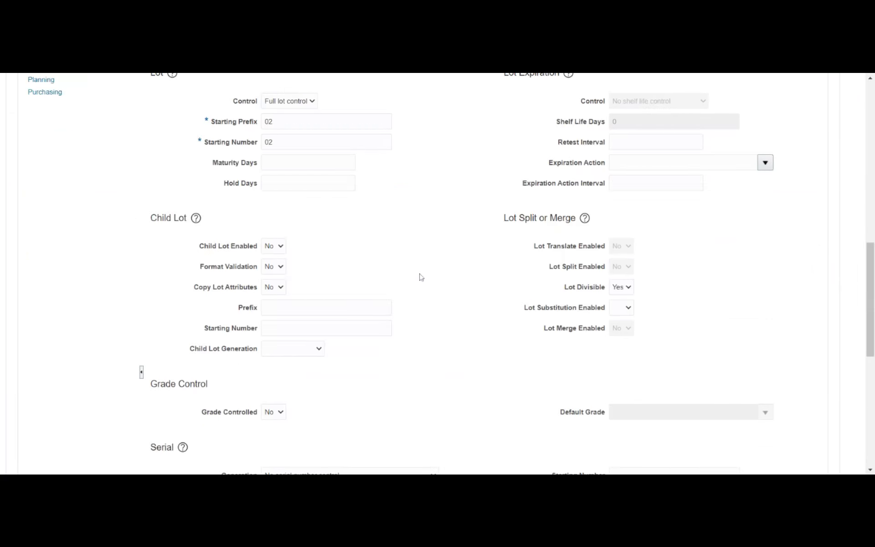
scroll(416, 272, down, 3)
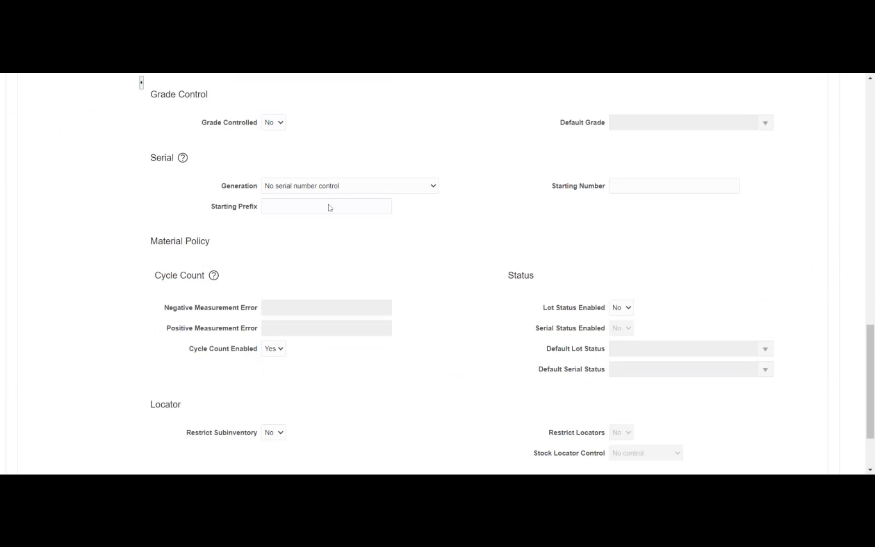
click(330, 205)
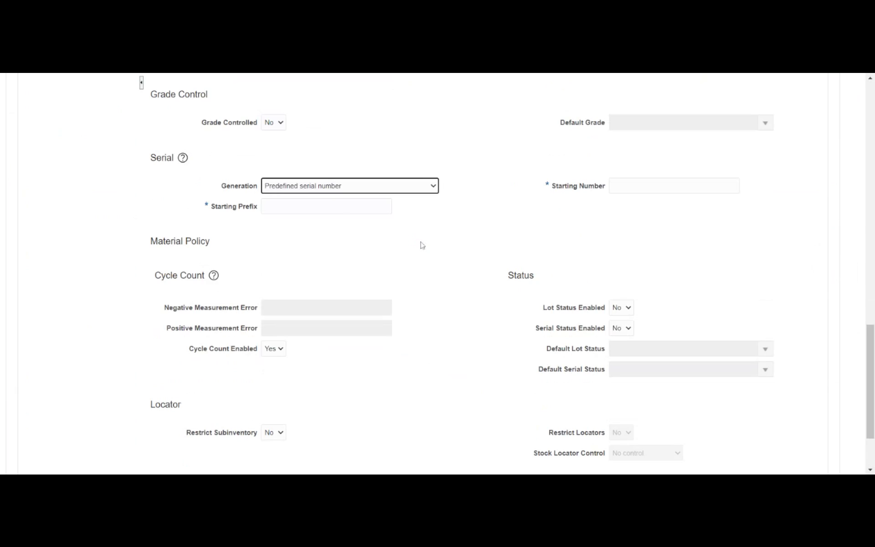
click(367, 207)
text(02)
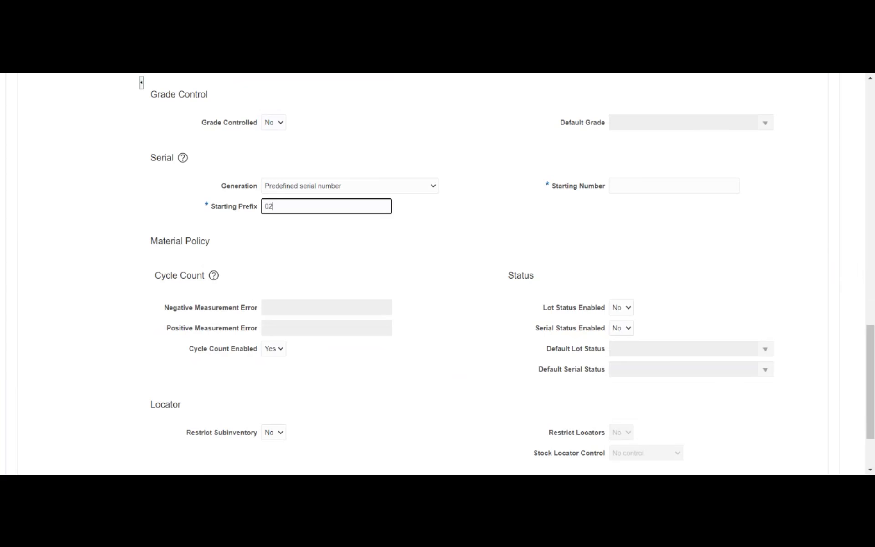
click(613, 187)
text(02)
click(493, 241)
Step: Try to save the MAURITIUS_INV_ORG Spanner item, and close it, discarding the unsaved changes
scroll(443, 254, down, 2)
scroll(445, 251, up, 15)
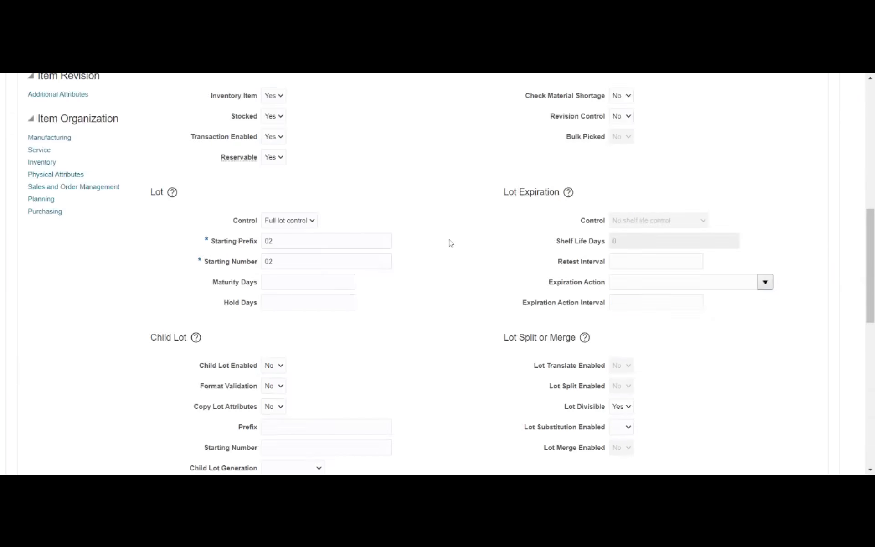
scroll(451, 243, up, 3)
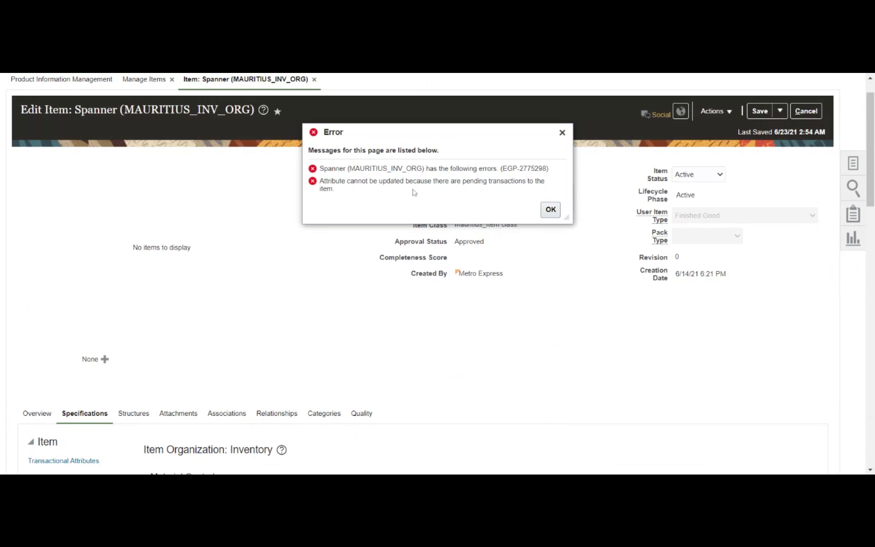
click(552, 214)
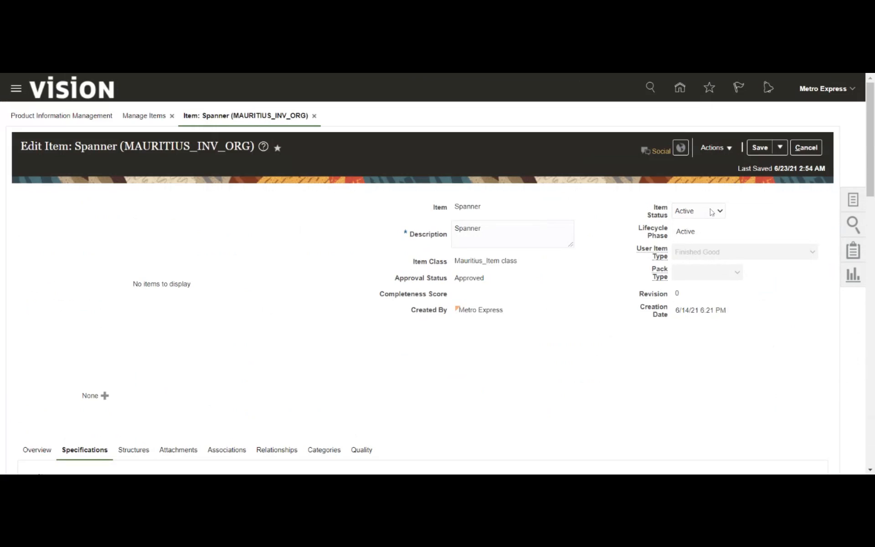
click(805, 147)
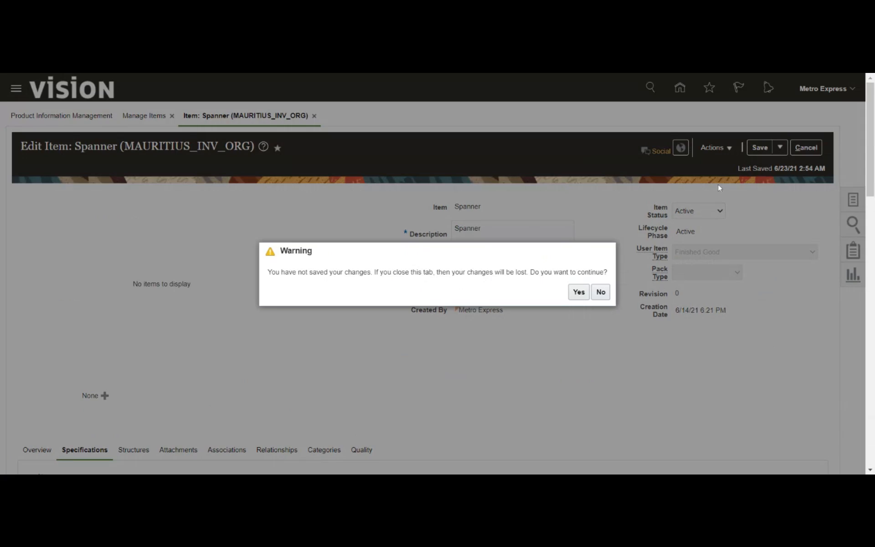
click(578, 292)
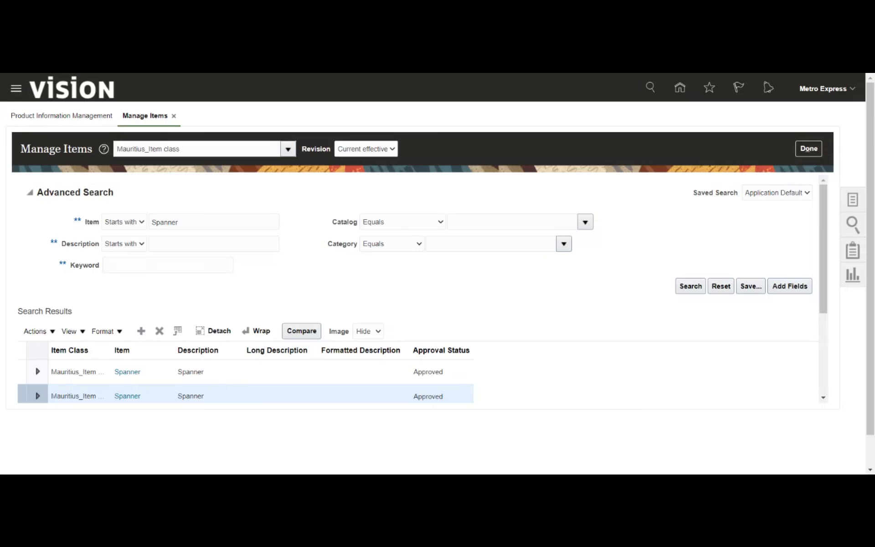
Step: Search the items for 56423232 in place of Spanner and open the item from the results
double_click(188, 227)
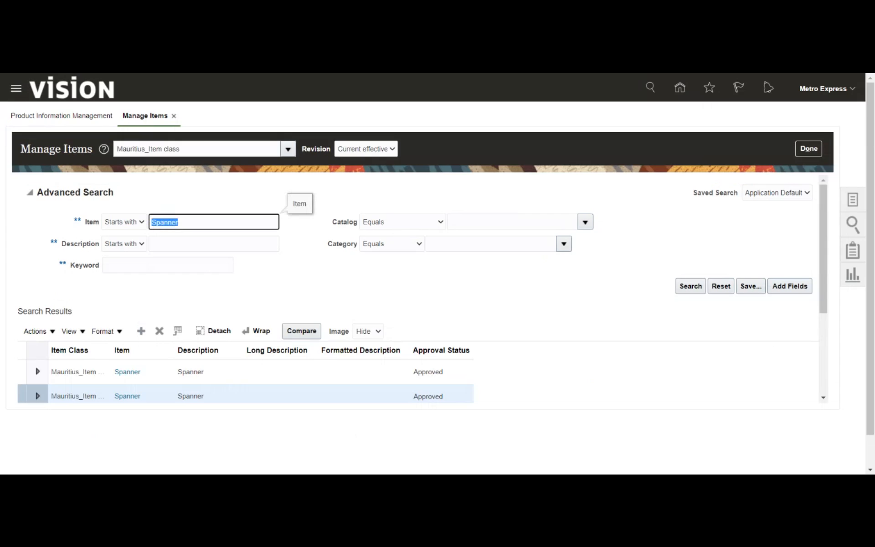
key(BackSpace)
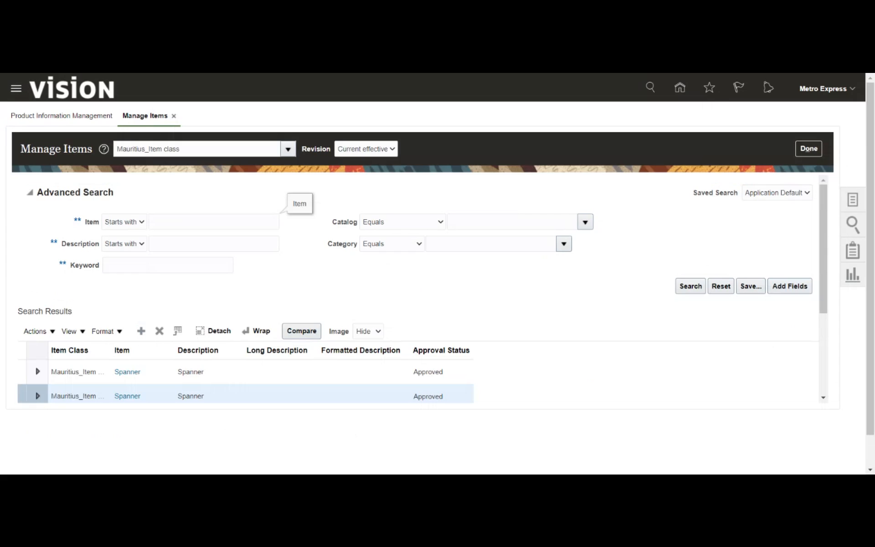
click(214, 222)
text(56423232)
click(690, 287)
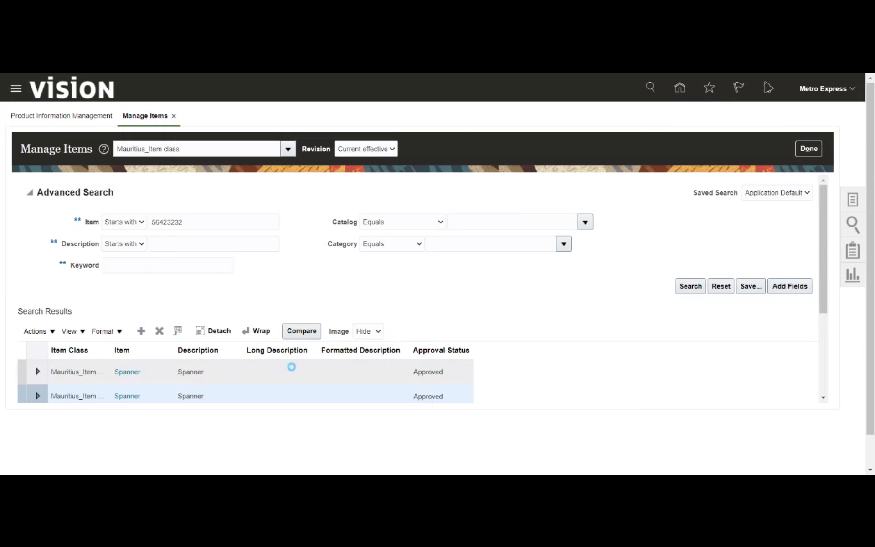
click(124, 282)
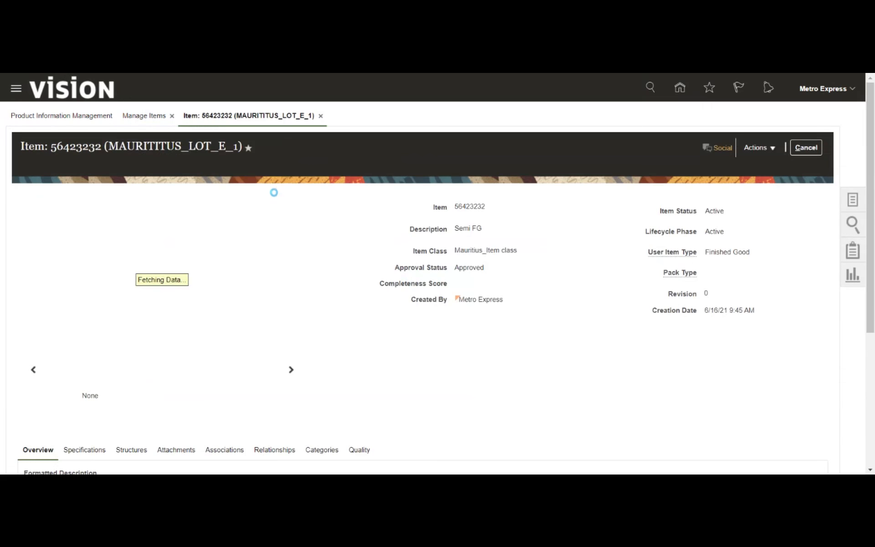
Step: Examine the lot control settings in the inventory specifications of item 56423232 and close the item
scroll(165, 317, down, 5)
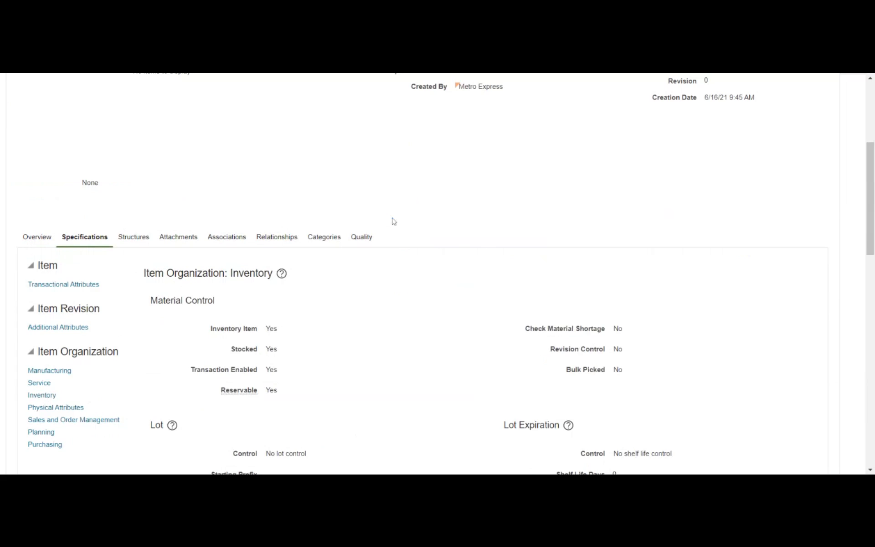
scroll(387, 234, down, 4)
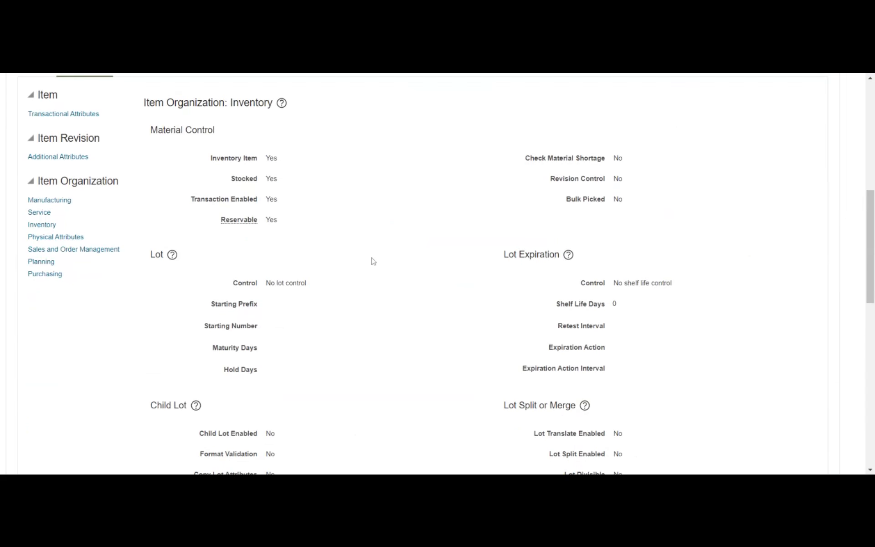
scroll(372, 262, up, 6)
scroll(371, 261, down, 5)
scroll(303, 308, down, 1)
drag(278, 282, 282, 282)
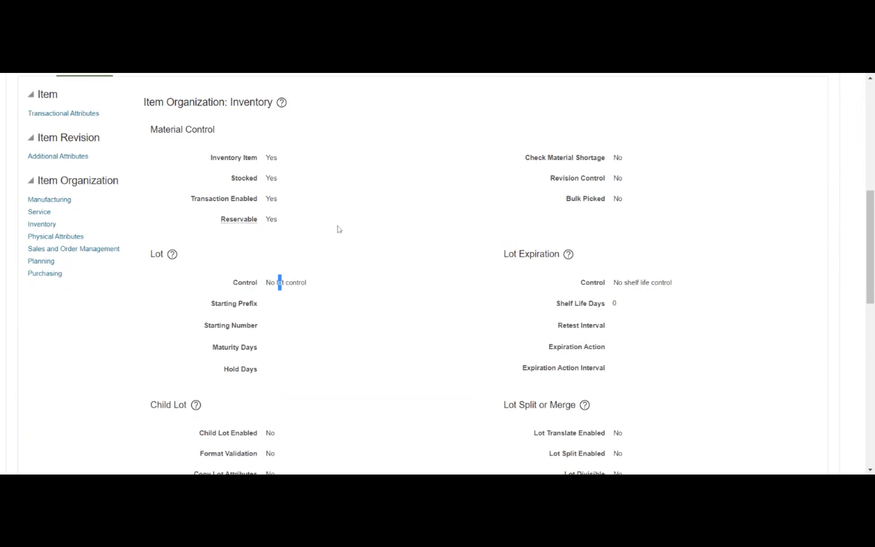
scroll(336, 230, up, 7)
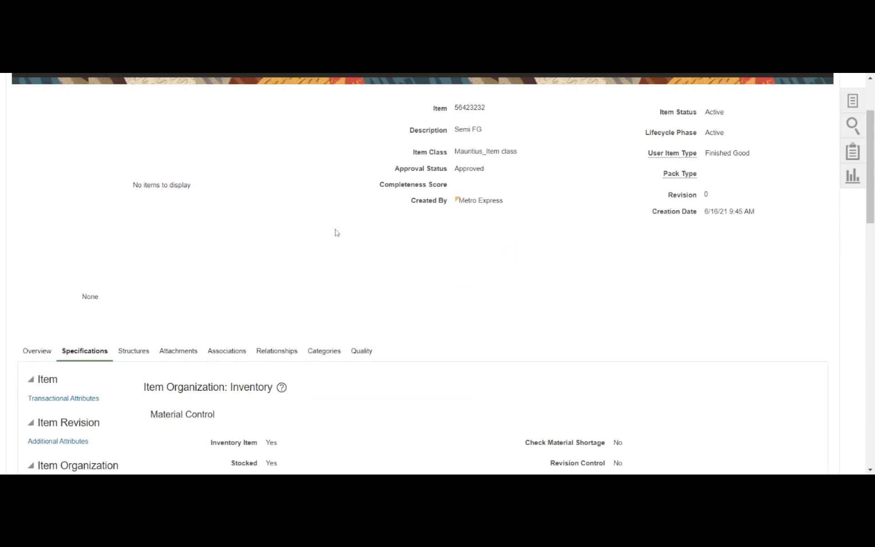
scroll(337, 233, up, 3)
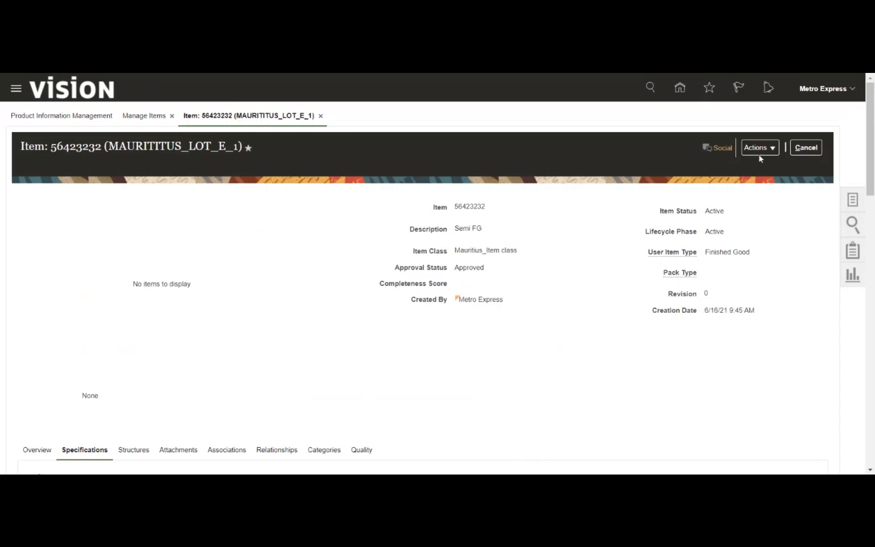
click(766, 150)
click(806, 147)
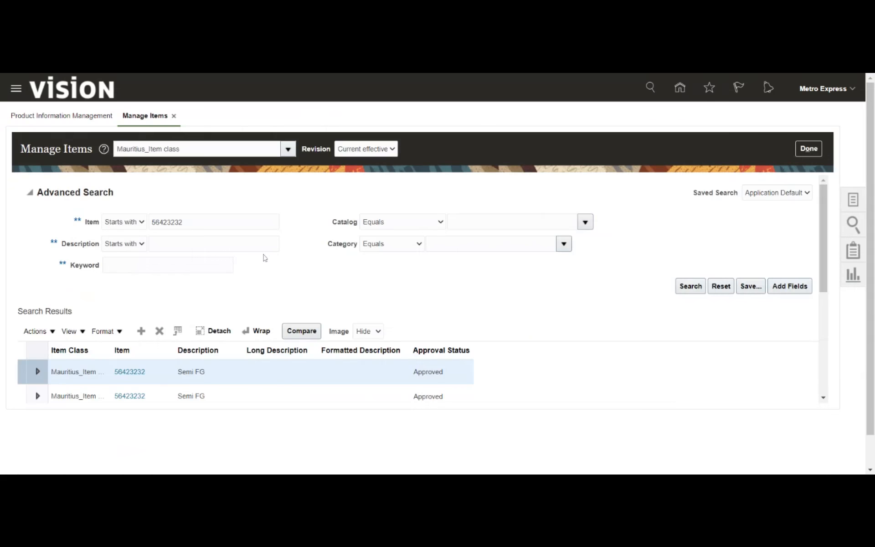
Step: Start creating one new item in the MAURITIUS_INVENTOR organization with the Mauritius_Item class
click(142, 332)
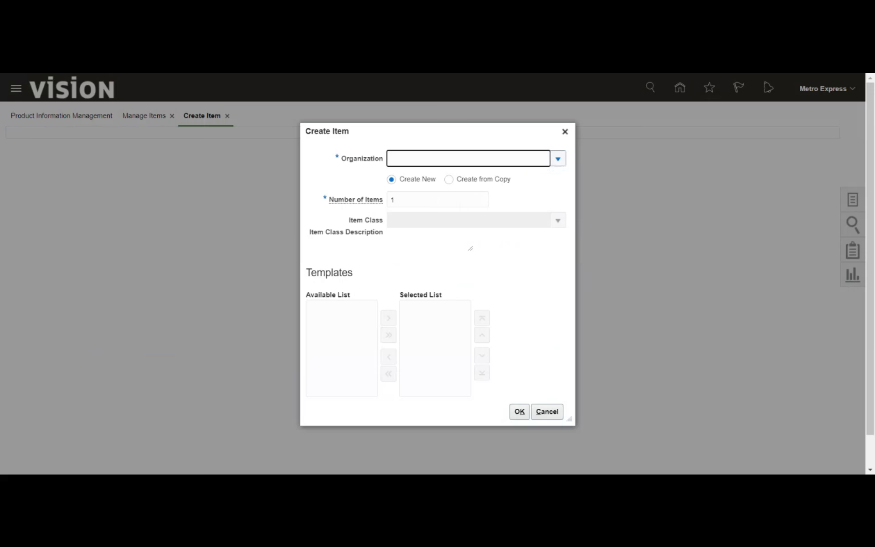
click(557, 160)
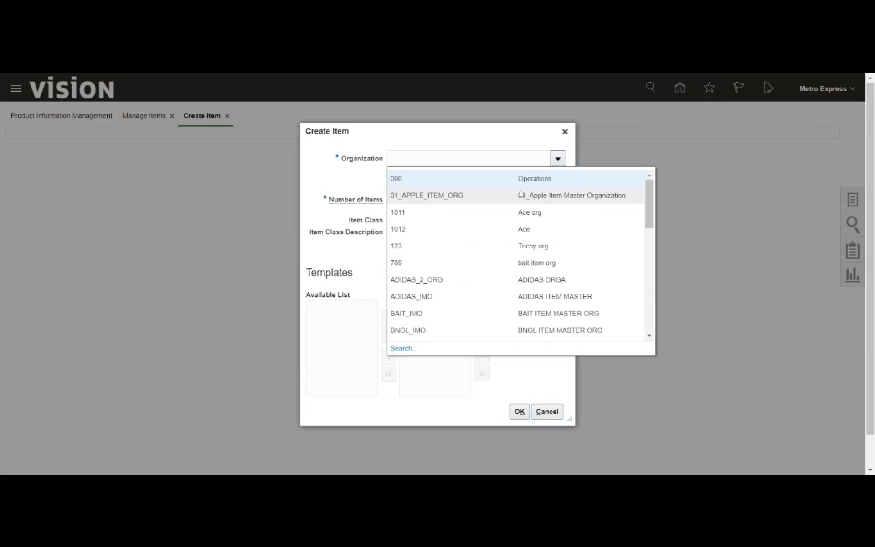
text(Mau)
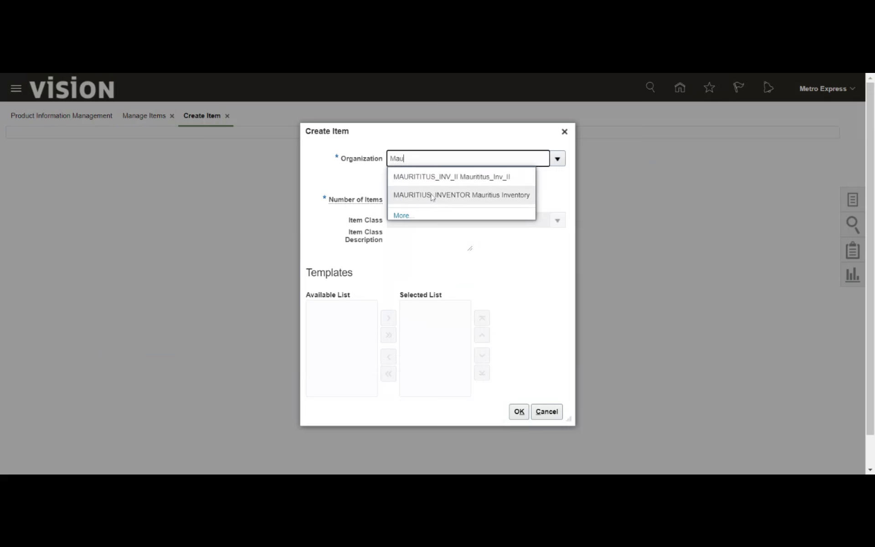
click(433, 197)
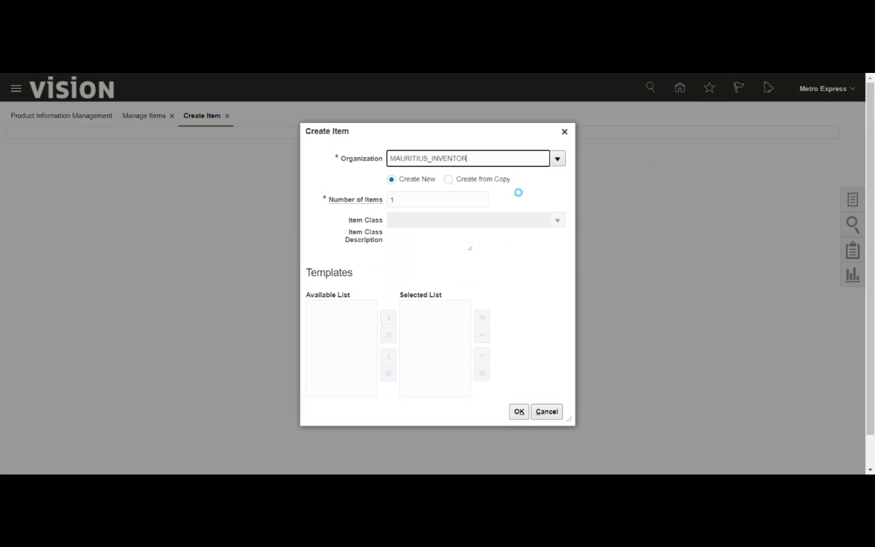
click(566, 412)
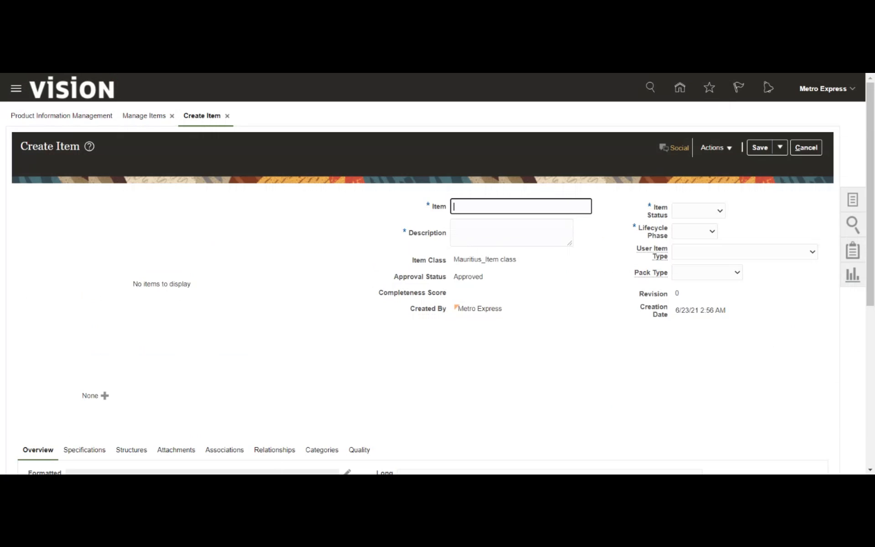
Step: Name the new item MTK and enter MTK as its description
text(MTK)
key(ctrl+a)
key(ctrl+c)
key(Tab)
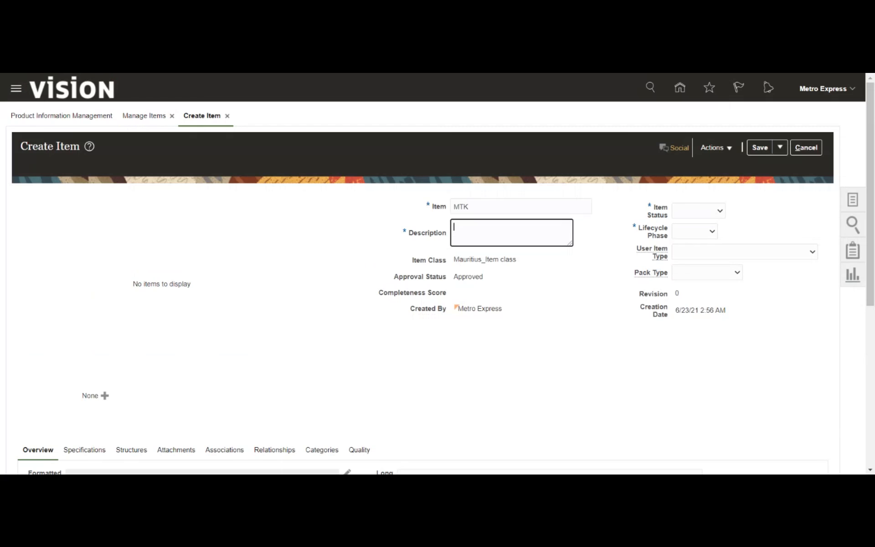
key(ctrl+v)
click(544, 303)
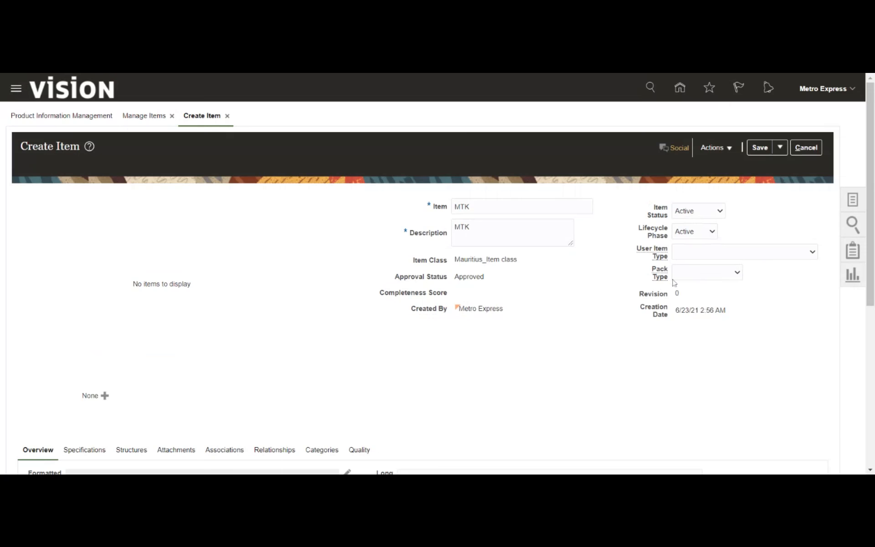
scroll(123, 403, down, 6)
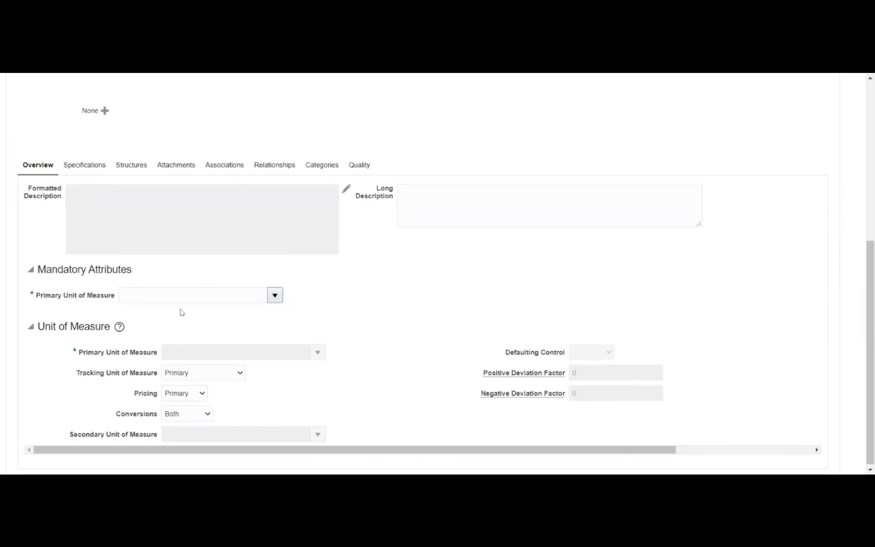
Step: Set the item's primary unit of measure to Bx and set Inventory Item to Yes in its inventory specifications
click(276, 297)
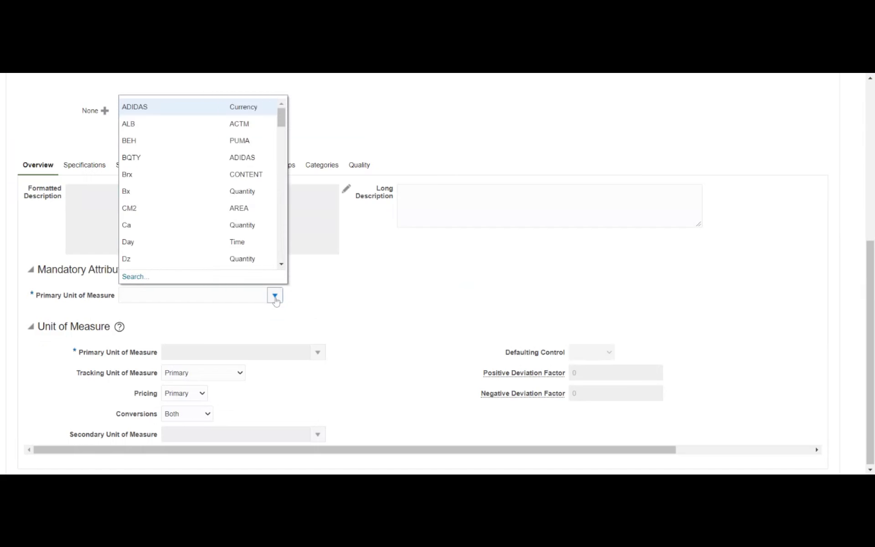
click(207, 197)
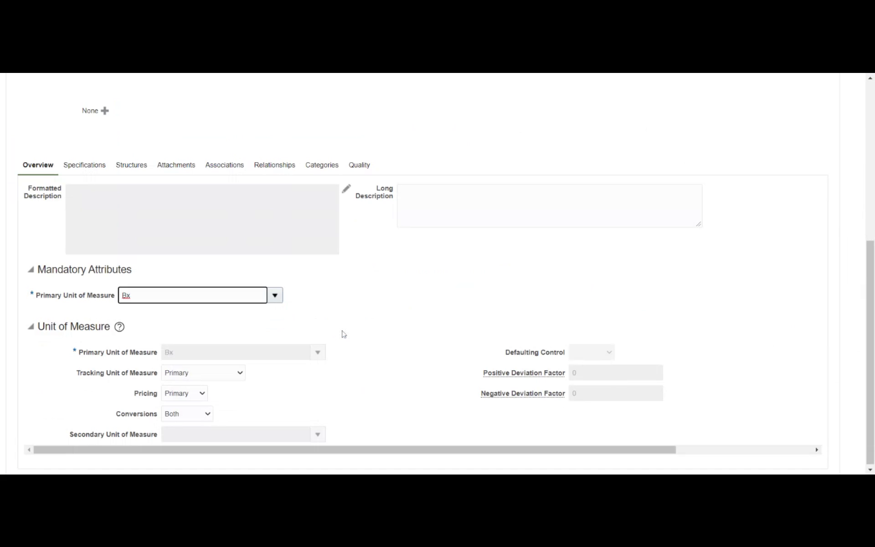
click(97, 173)
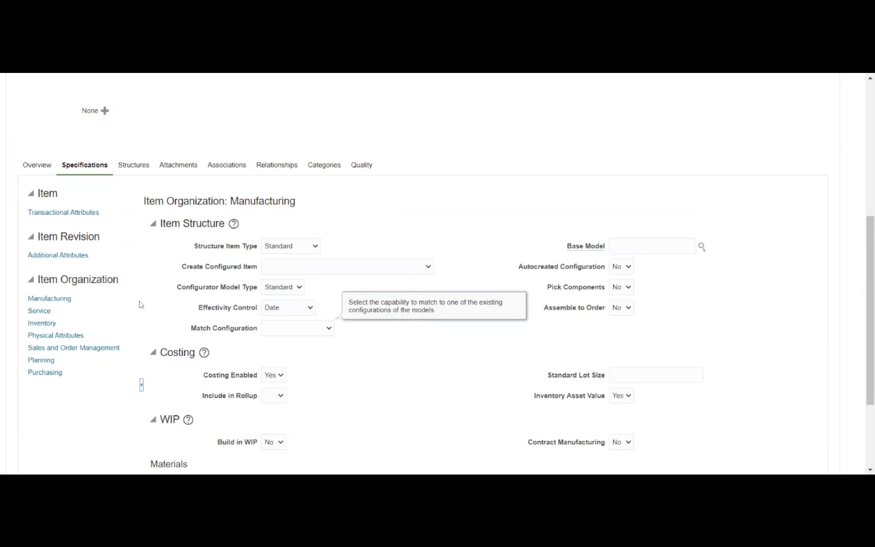
click(42, 323)
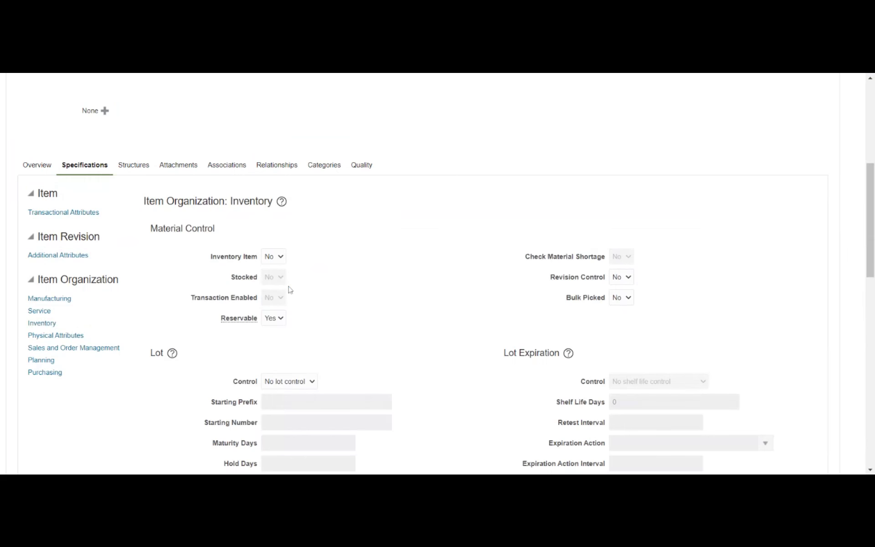
click(281, 258)
click(277, 283)
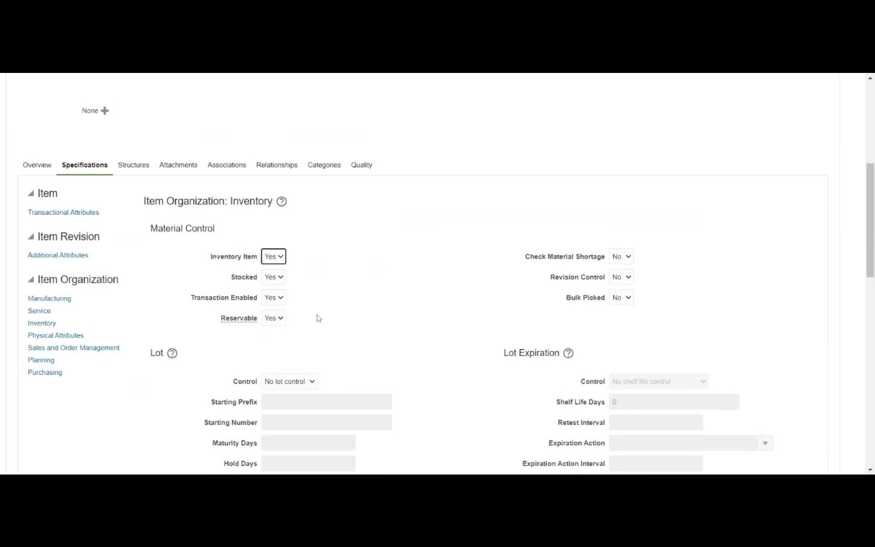
Step: Put the item under full lot control with starting prefix 03 and starting number 03
scroll(460, 292, down, 4)
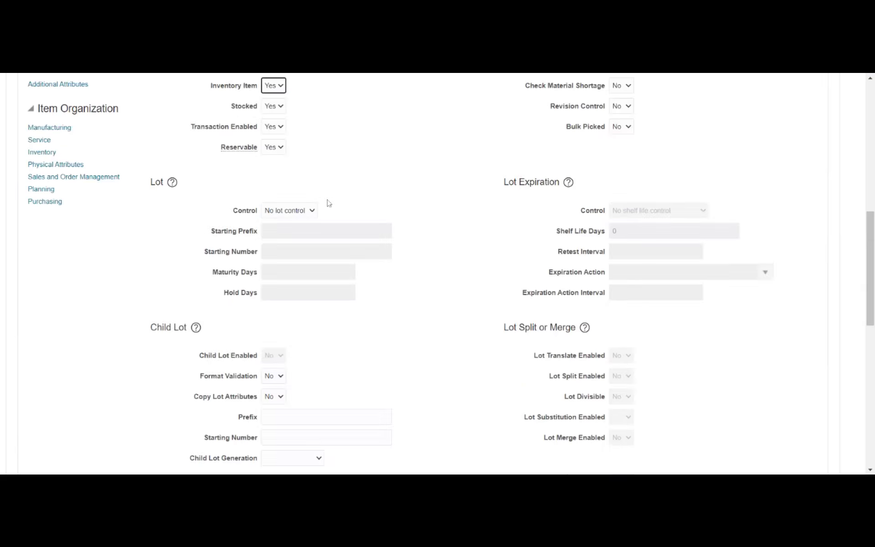
click(287, 217)
click(287, 225)
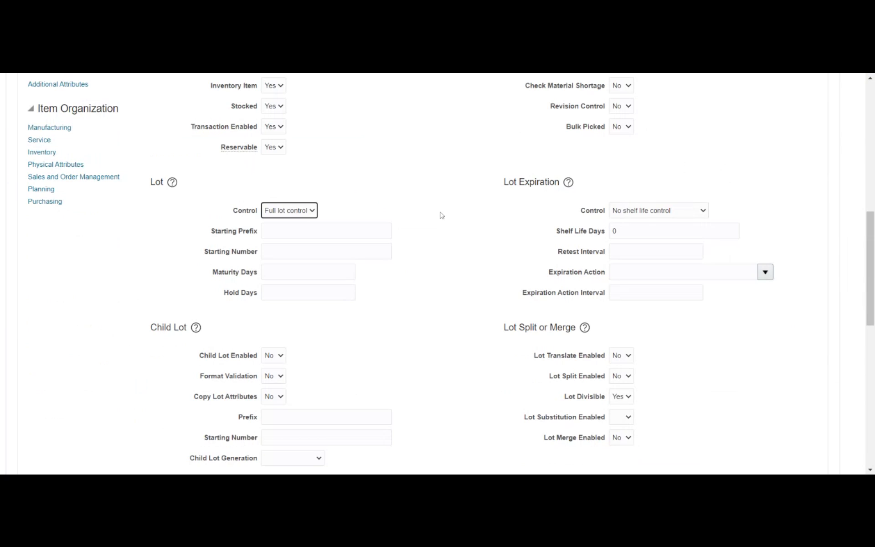
click(448, 292)
click(319, 231)
text(03)
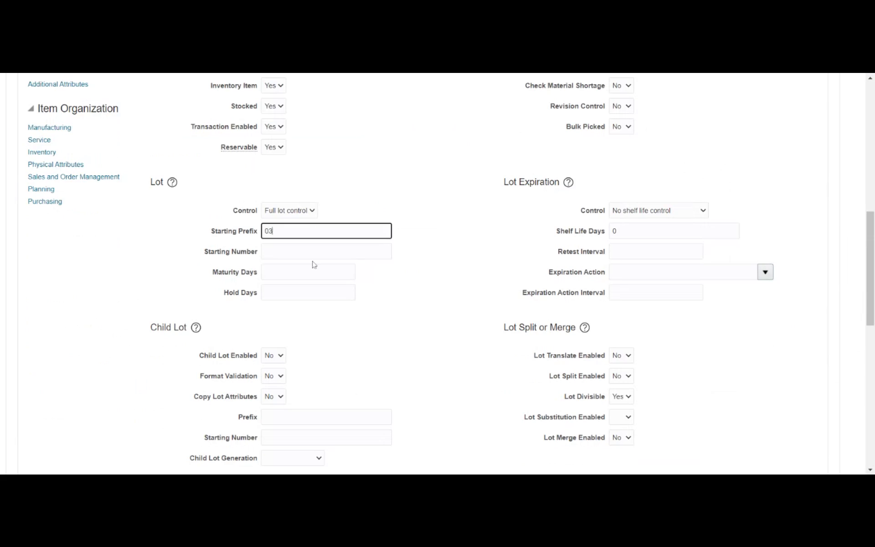
key(Tab)
text(03)
click(424, 324)
Step: Set the item's serial generation to Predefined serial number with starting prefix 01 and starting number 01
scroll(407, 301, down, 4)
scroll(407, 301, down, 3)
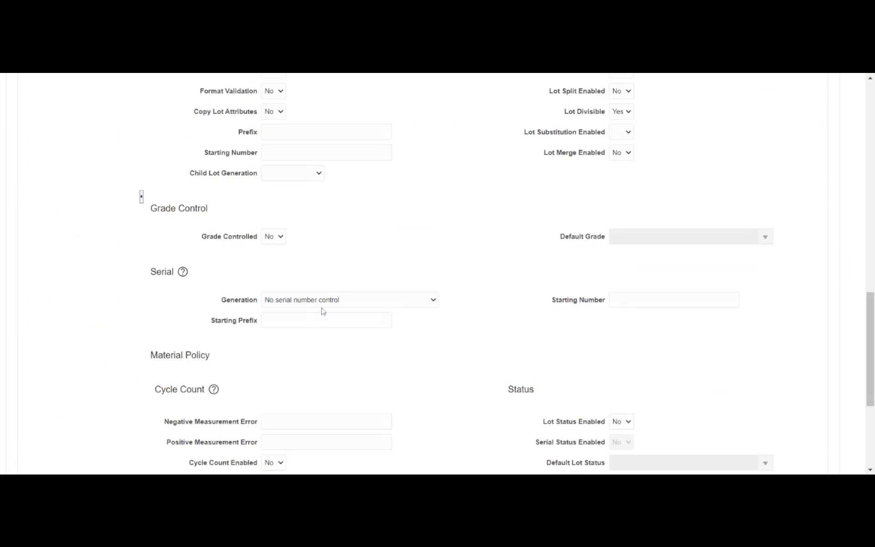
click(318, 325)
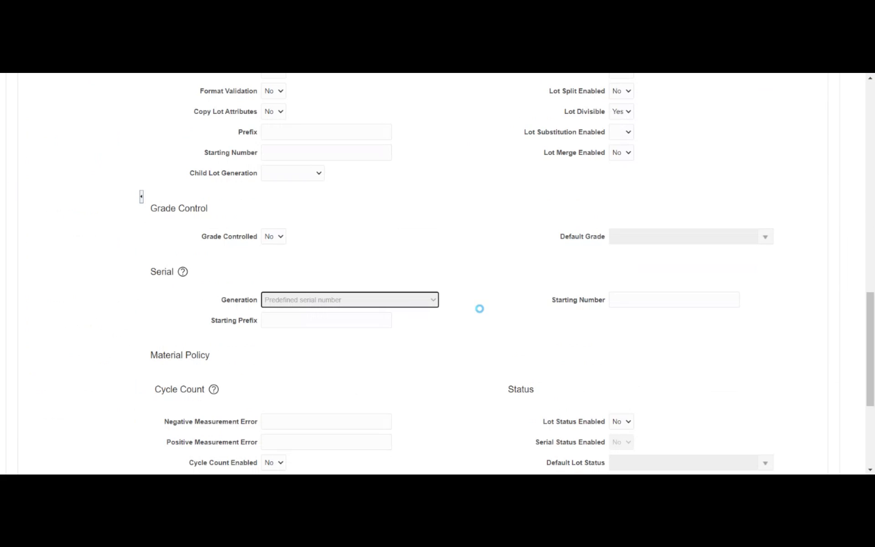
click(361, 321)
text(01)
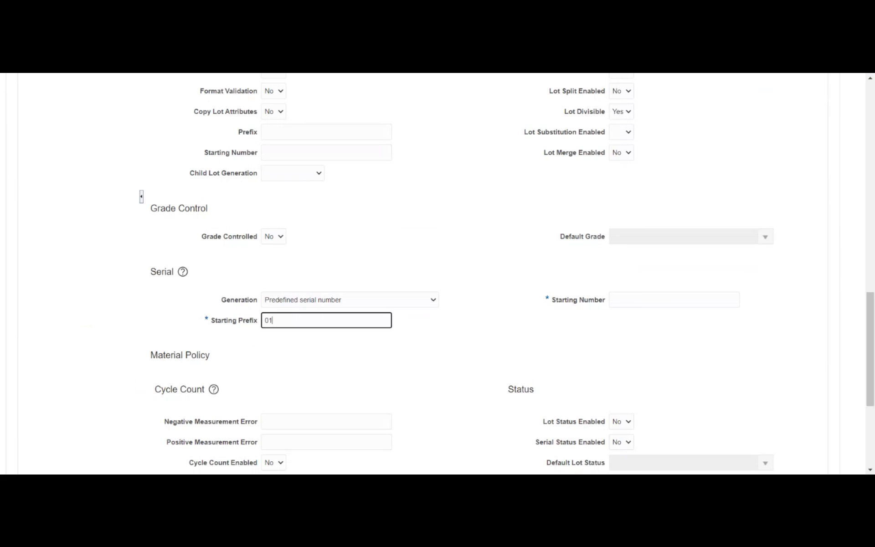
key(Tab)
text(01)
click(478, 338)
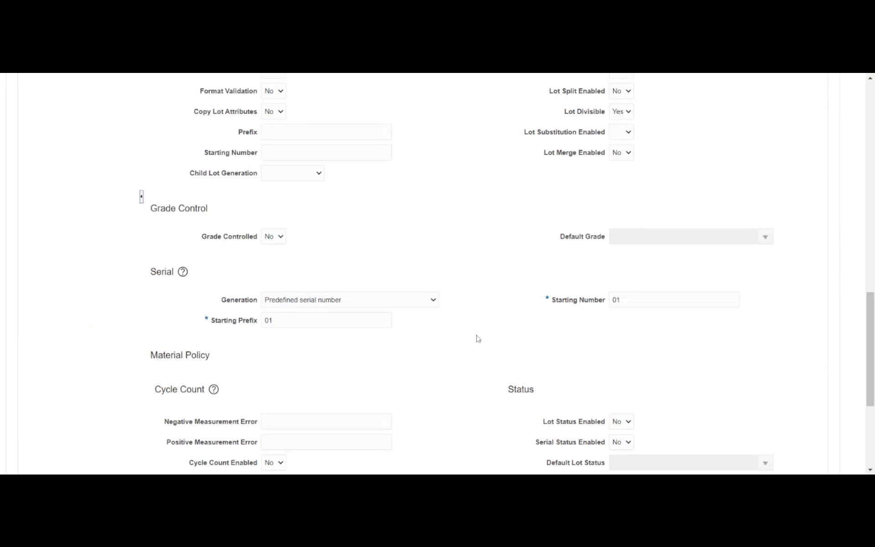
scroll(478, 338, down, 5)
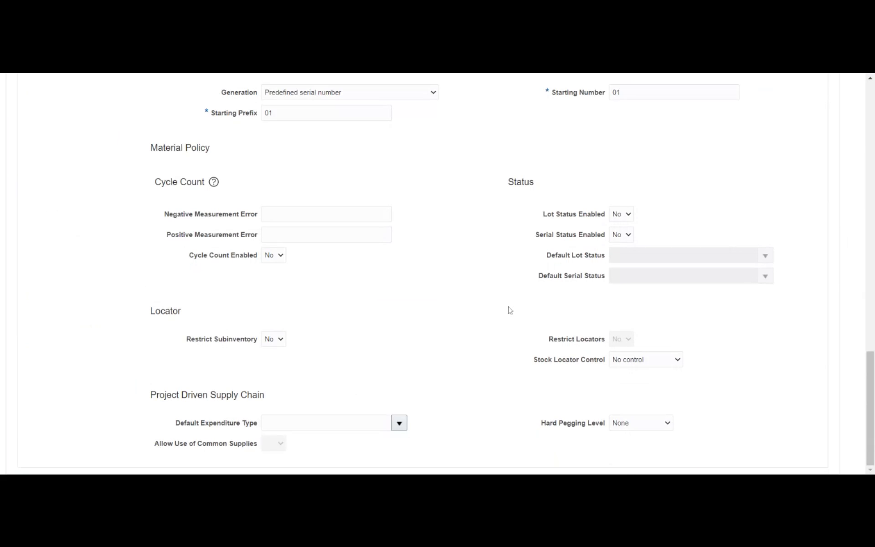
Step: Try to save the new item MTK
scroll(512, 292, up, 7)
scroll(512, 293, up, 12)
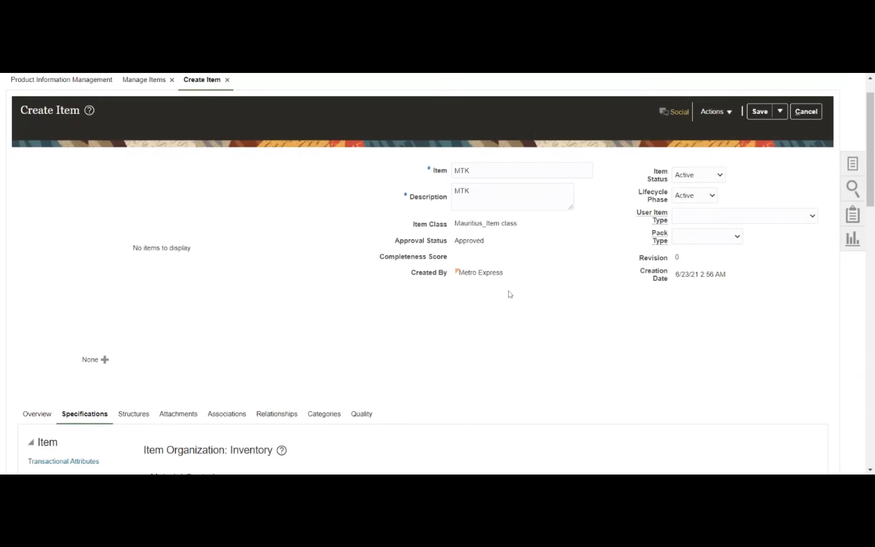
scroll(500, 305, down, 4)
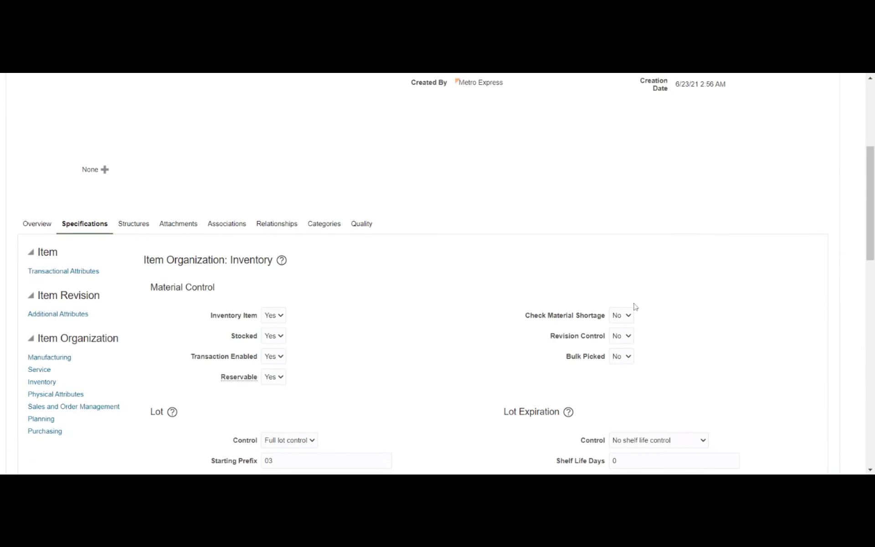
scroll(634, 307, up, 5)
click(750, 148)
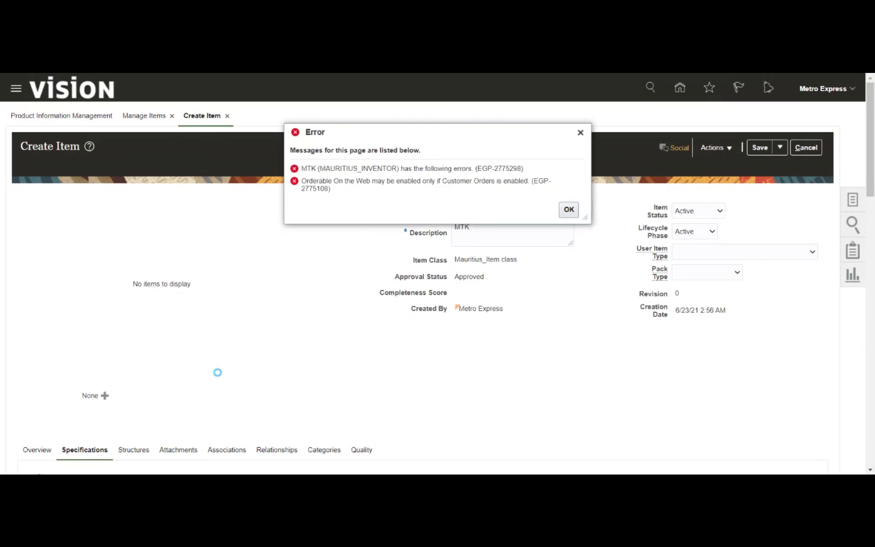
click(568, 214)
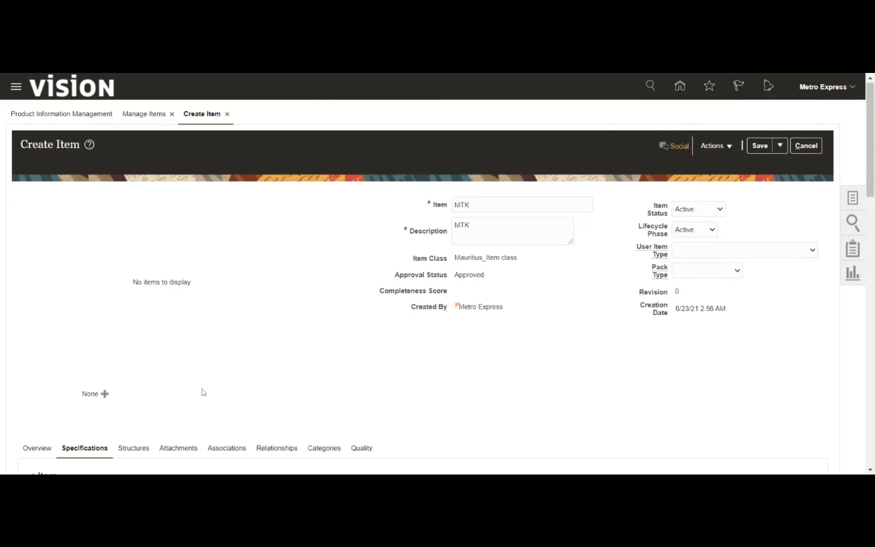
Step: Set Purchased to Yes in the item's purchasing specifications
scroll(214, 388, down, 5)
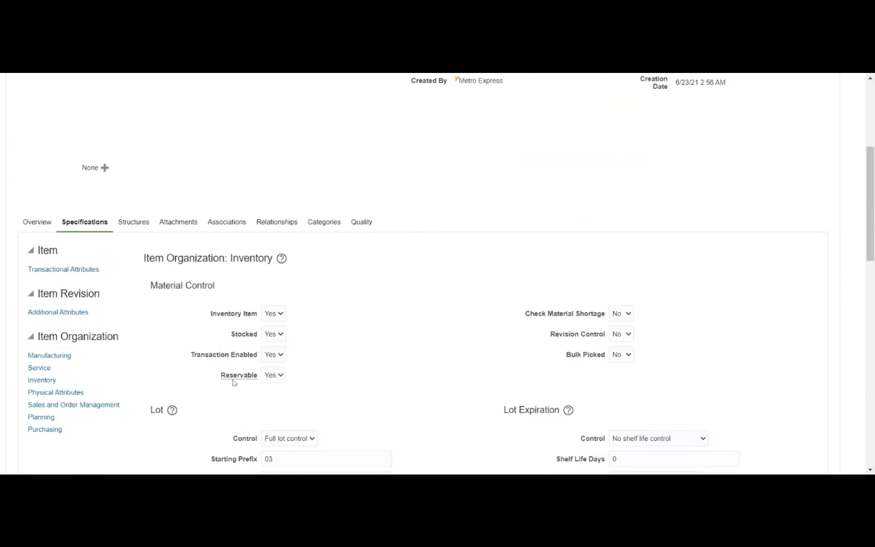
click(40, 429)
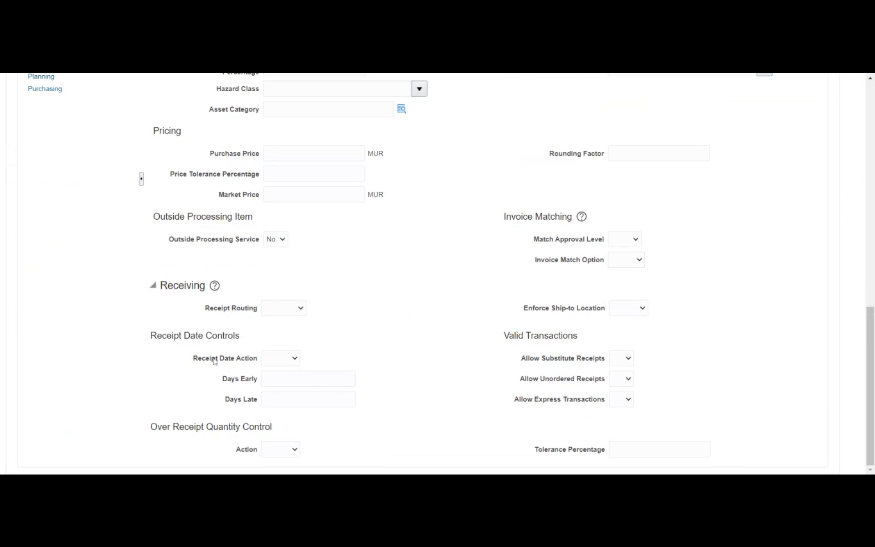
scroll(214, 360, up, 6)
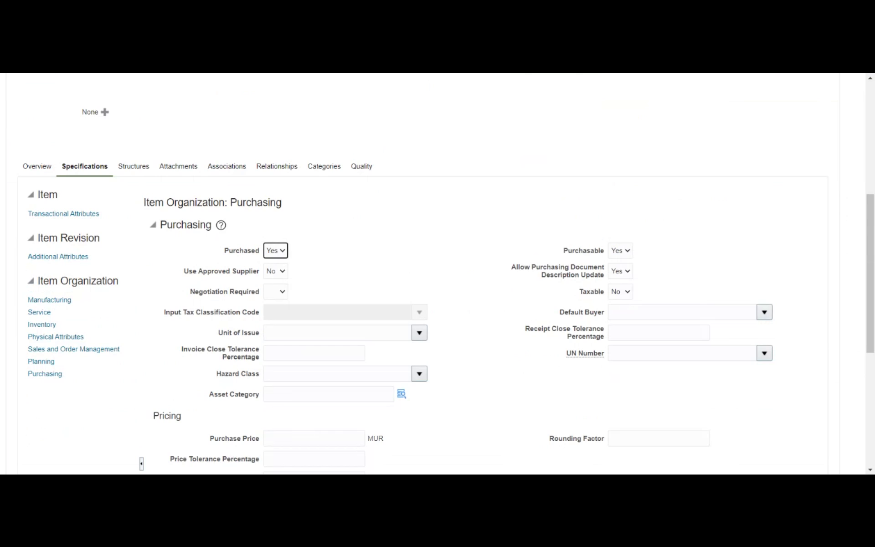
click(490, 267)
Step: Set Customer Ordered and Order Management Transaction Enabled to Yes in the item's sales and order management specifications
click(44, 349)
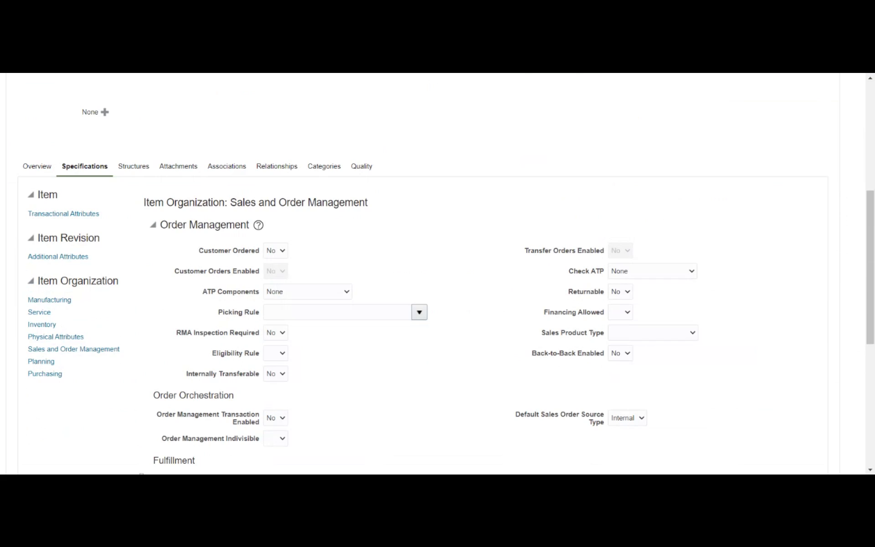
click(273, 271)
click(449, 304)
scroll(179, 333, down, 1)
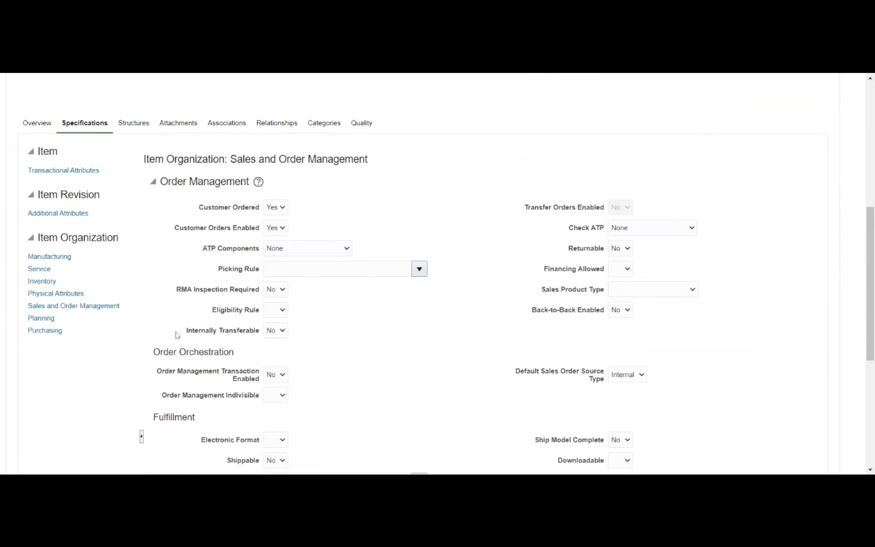
click(281, 361)
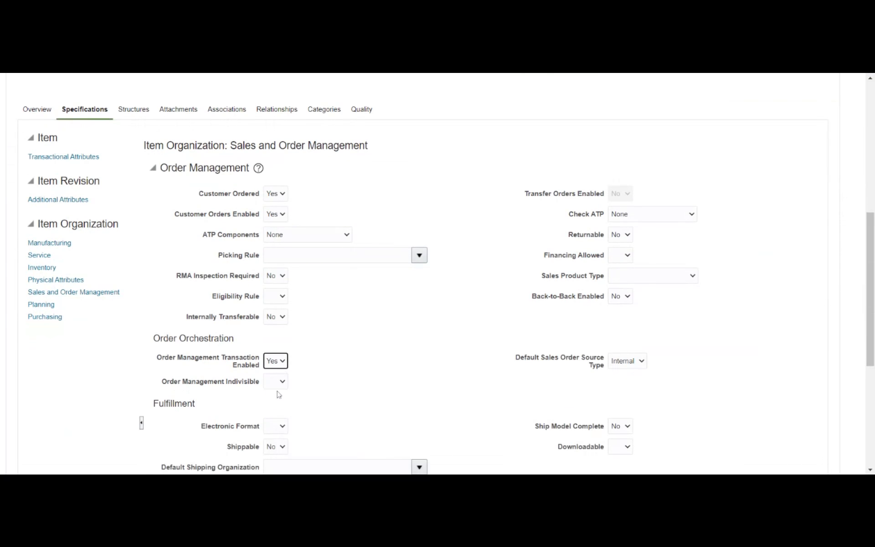
click(278, 383)
click(279, 393)
Step: Associate the item with the additional organization MAURITIUS_INV_ORG
scroll(125, 349, up, 4)
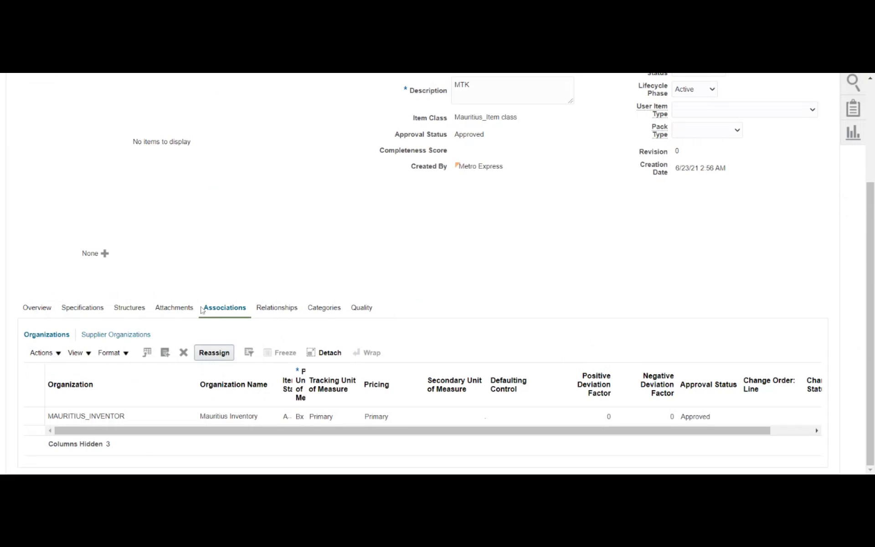
click(165, 354)
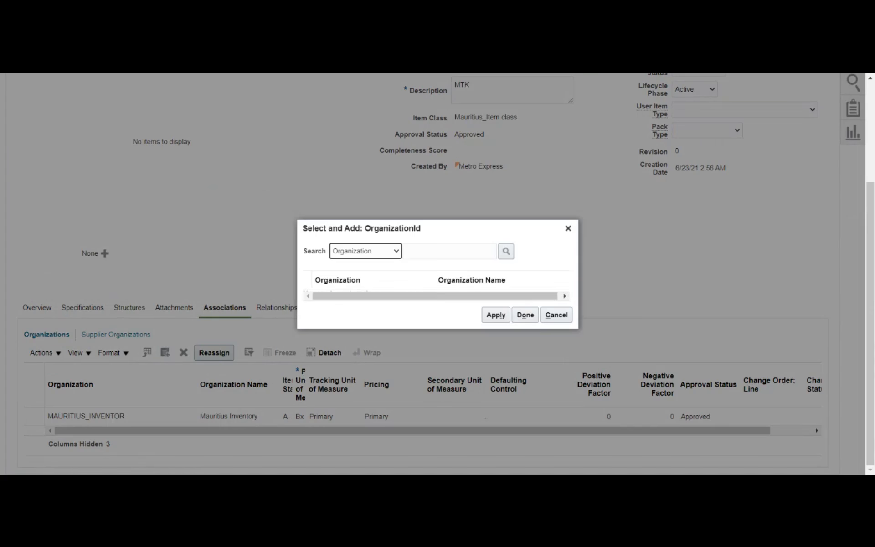
click(506, 251)
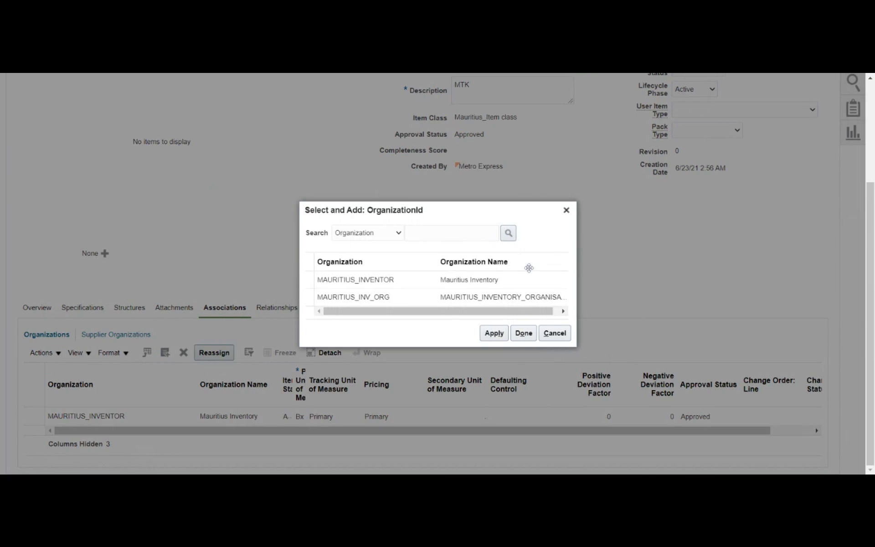
click(513, 292)
click(497, 334)
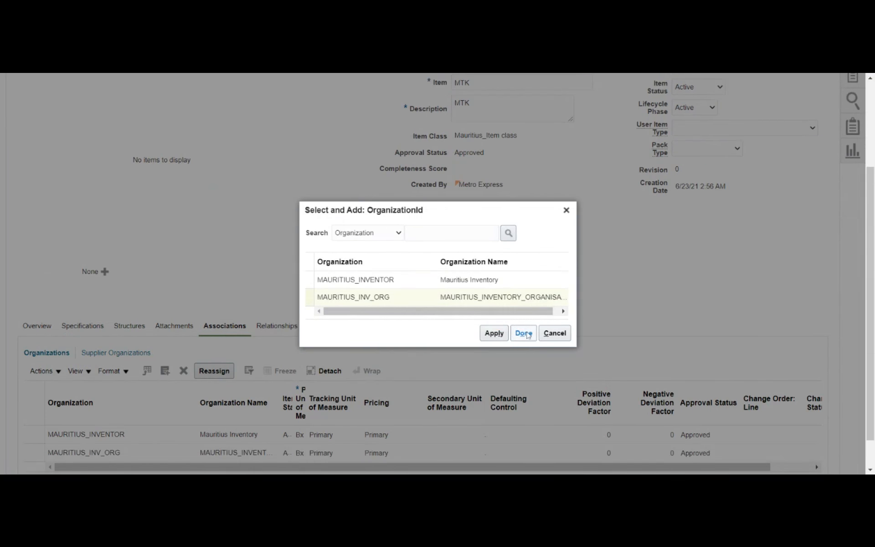
click(524, 333)
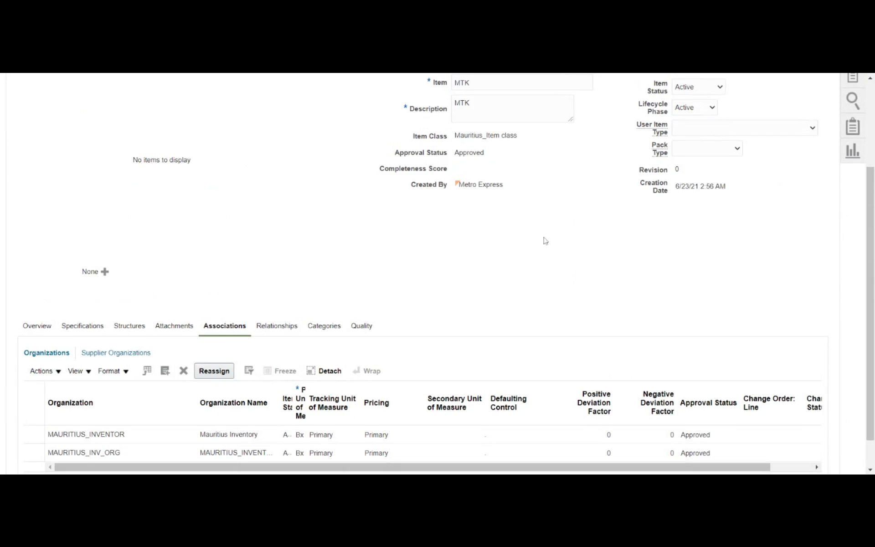
Step: Assign the item to the Raw Material category of the Maurititus_Catalog catalog and save the item
click(326, 325)
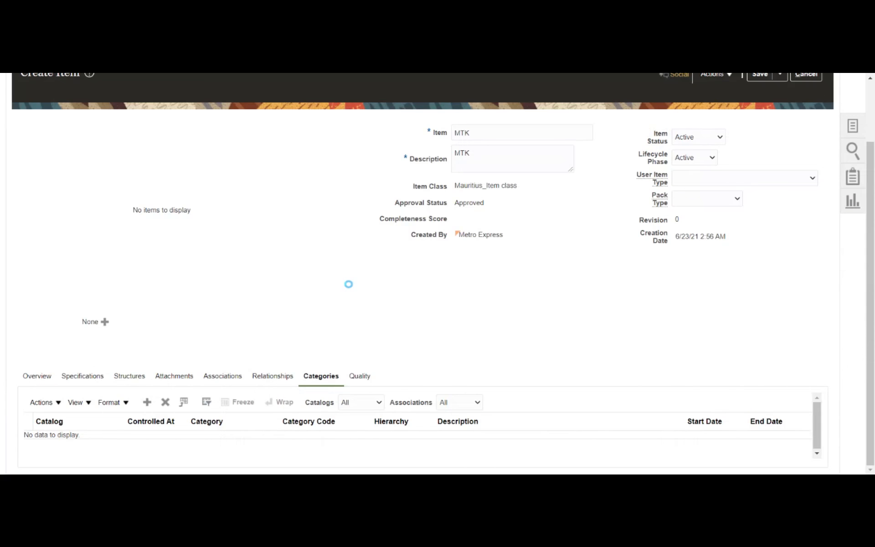
click(149, 399)
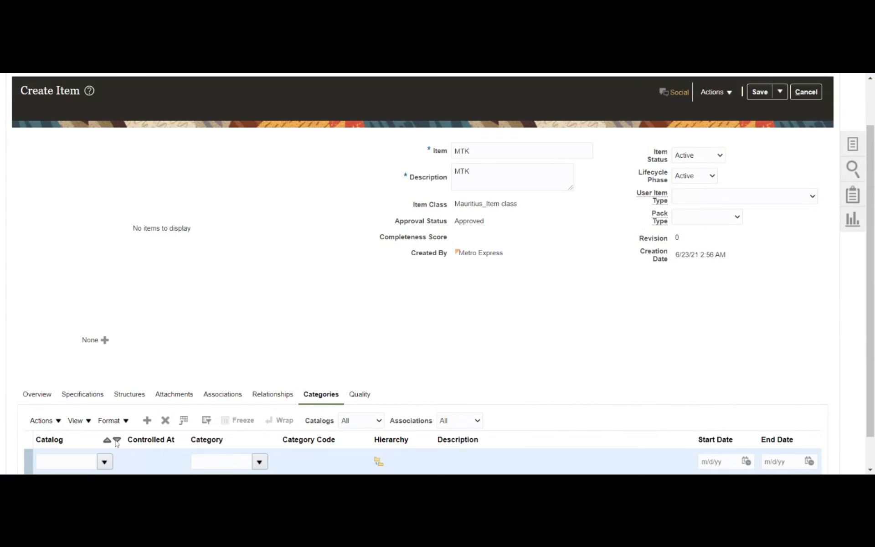
scroll(468, 289, down, 1)
click(87, 426)
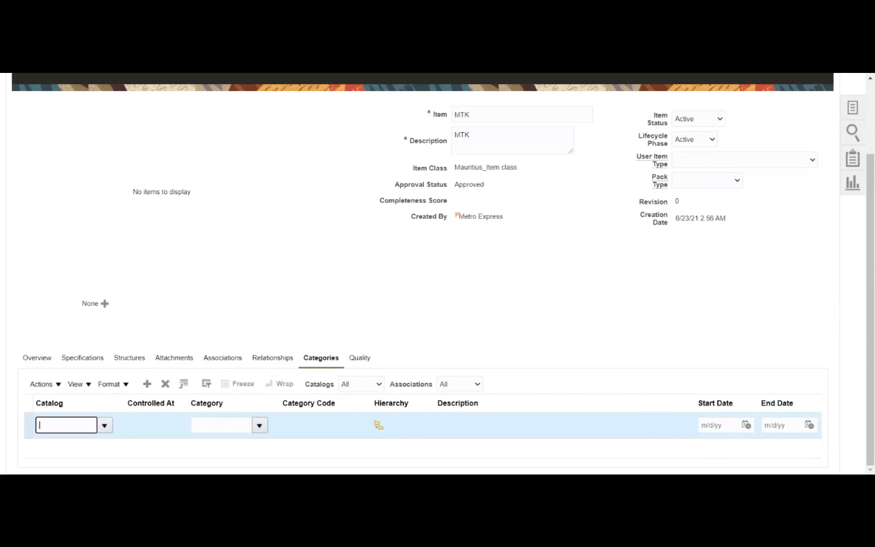
text(Mau)
key(Tab)
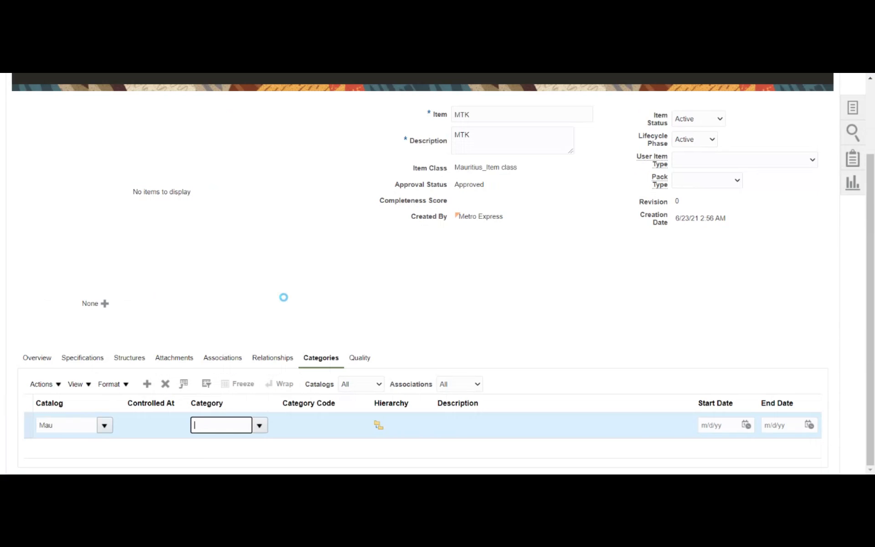
click(259, 425)
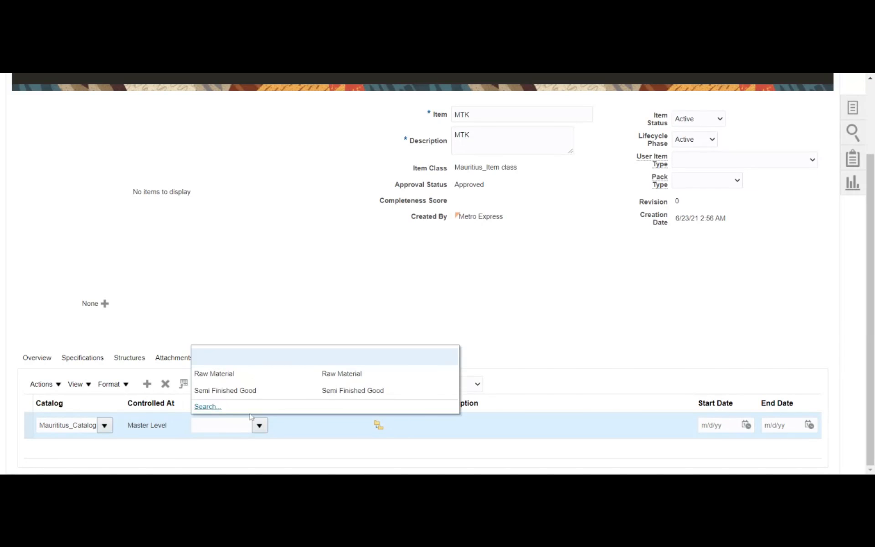
click(236, 379)
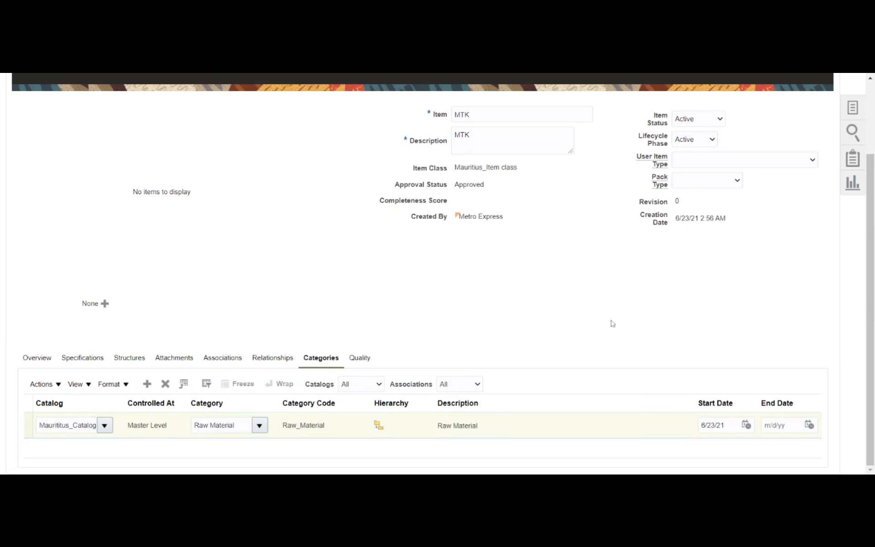
scroll(611, 325, up, 3)
click(760, 148)
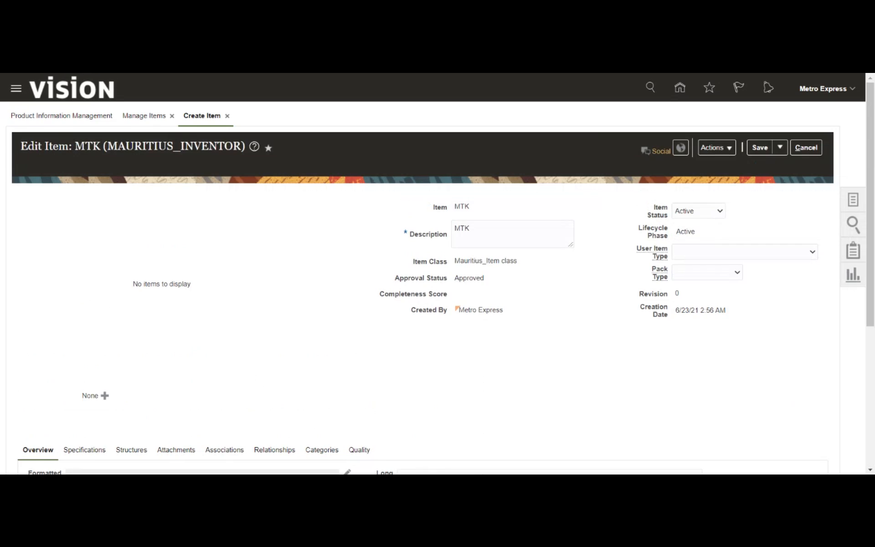
Step: Save and close the new item MTK
click(779, 148)
click(773, 168)
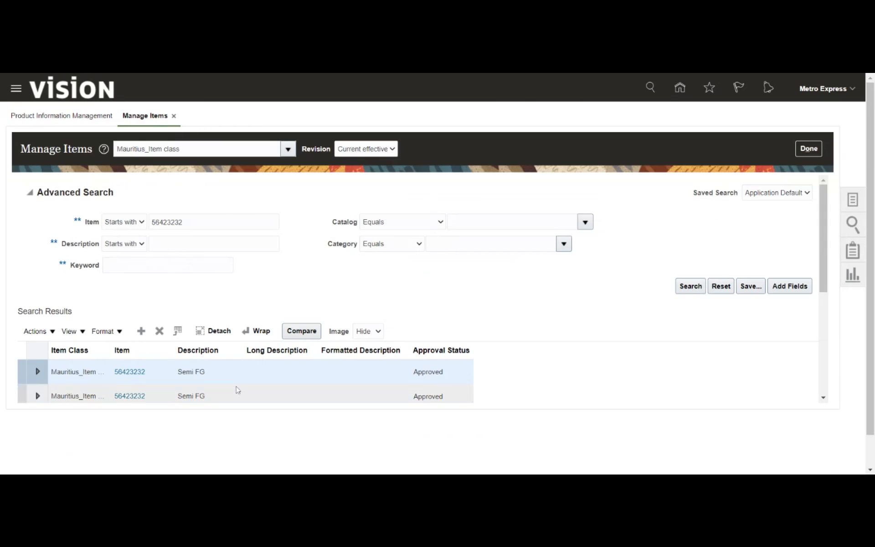
Step: Open the second 56423232 item in the search results and review its inventory specifications, including lot control and lot expiration
click(237, 390)
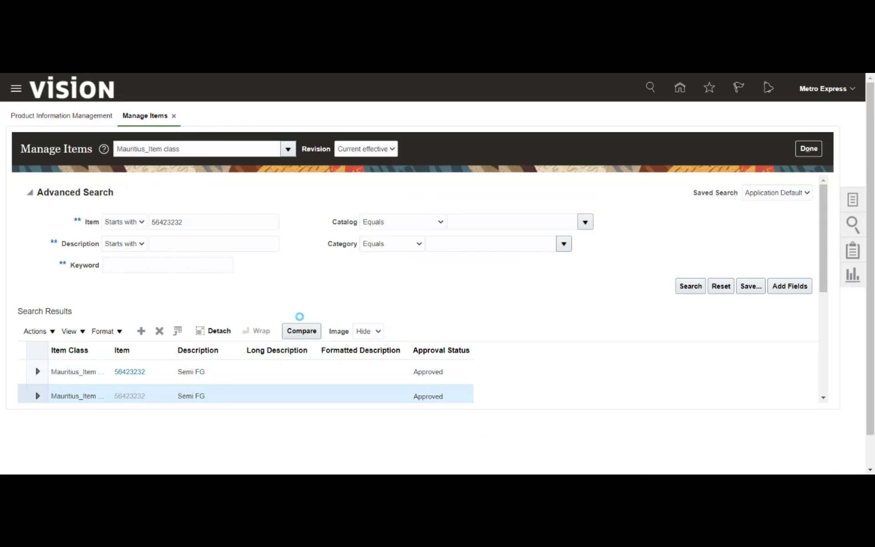
scroll(191, 343, down, 5)
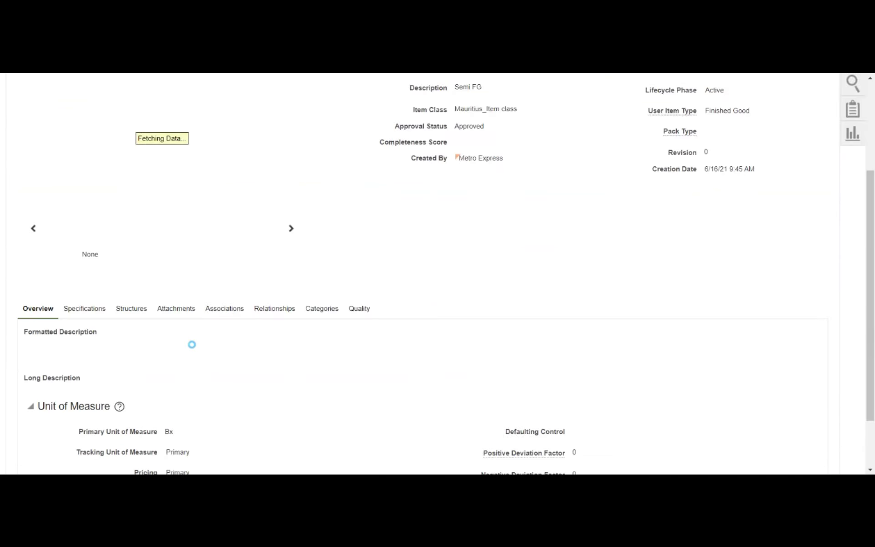
click(96, 242)
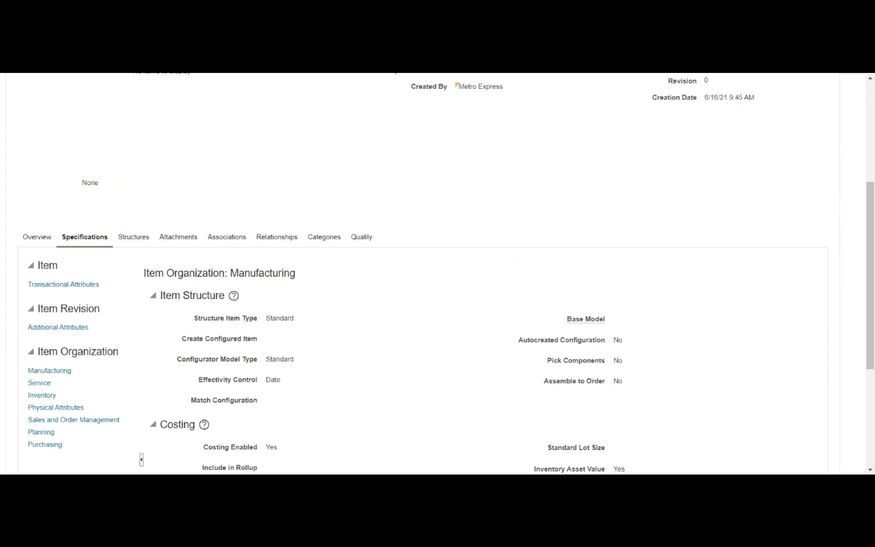
click(33, 397)
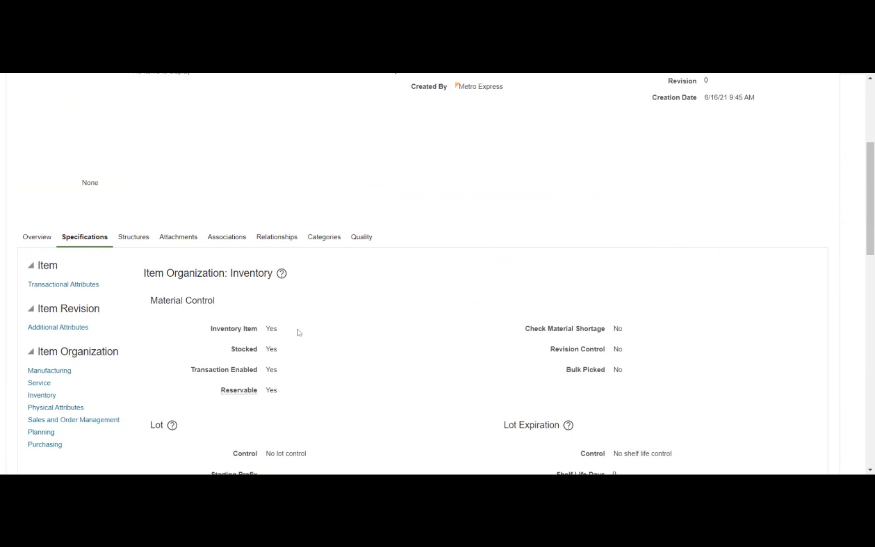
scroll(315, 329, down, 4)
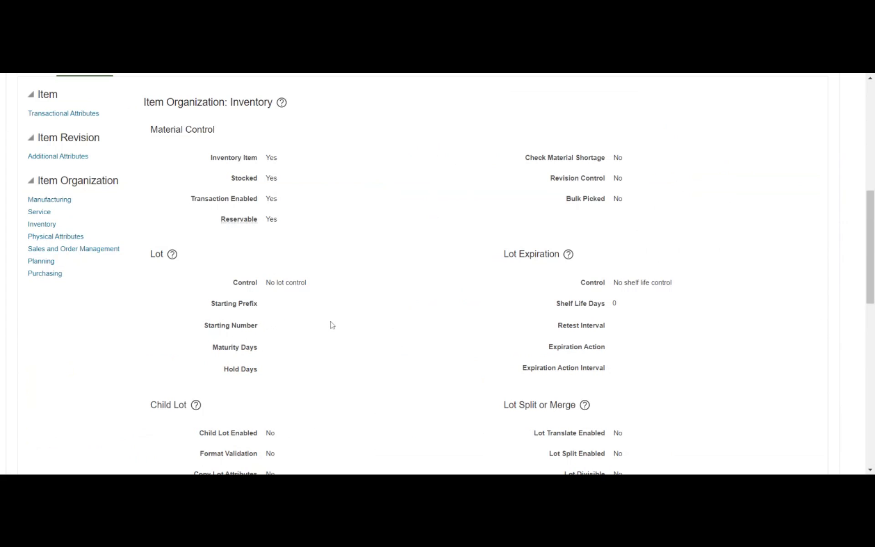
scroll(332, 325, up, 8)
scroll(332, 325, up, 1)
click(776, 146)
click(806, 148)
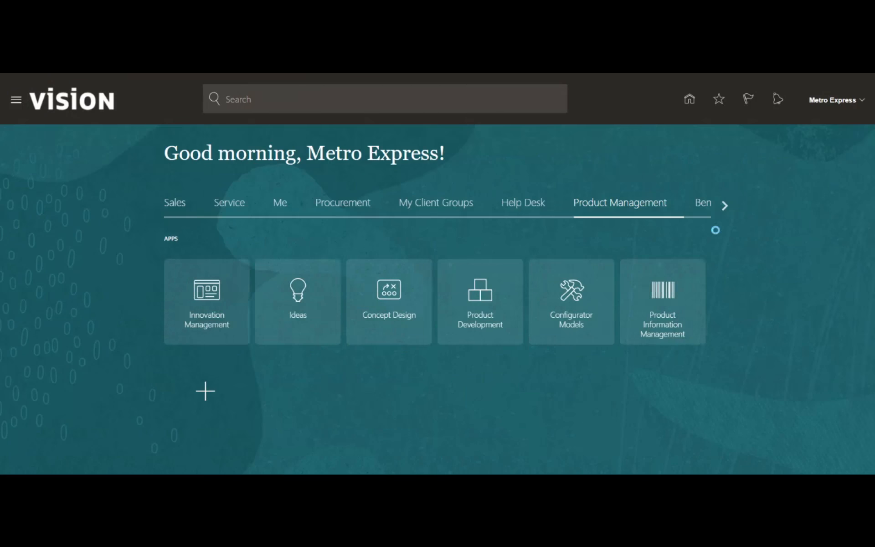
Step: Go to Manage Lots in Inventory Management and start a new lot in the organization MAURITITUS_LOT_E_1
click(720, 206)
click(720, 204)
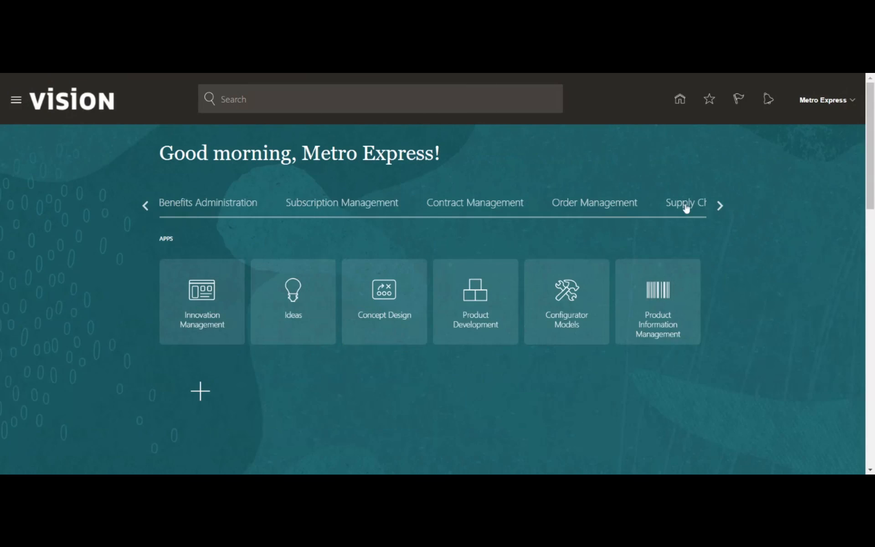
click(684, 203)
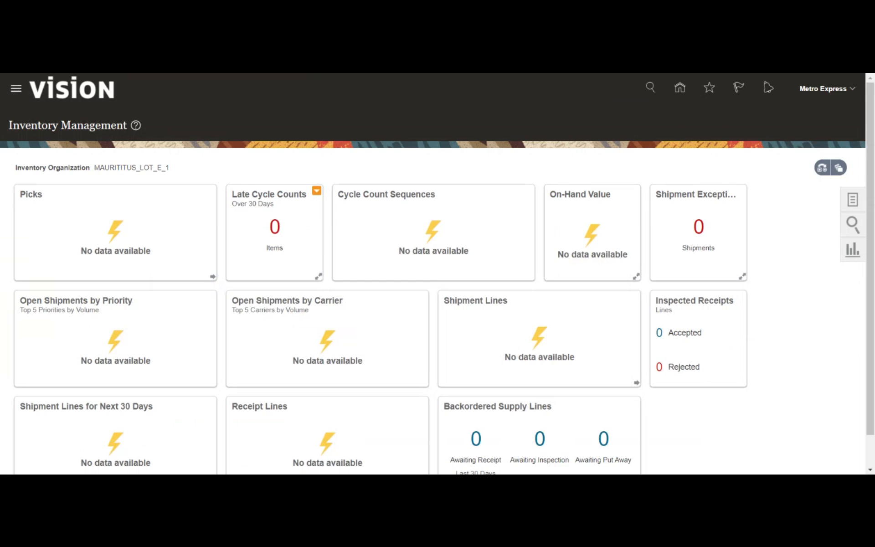
click(854, 194)
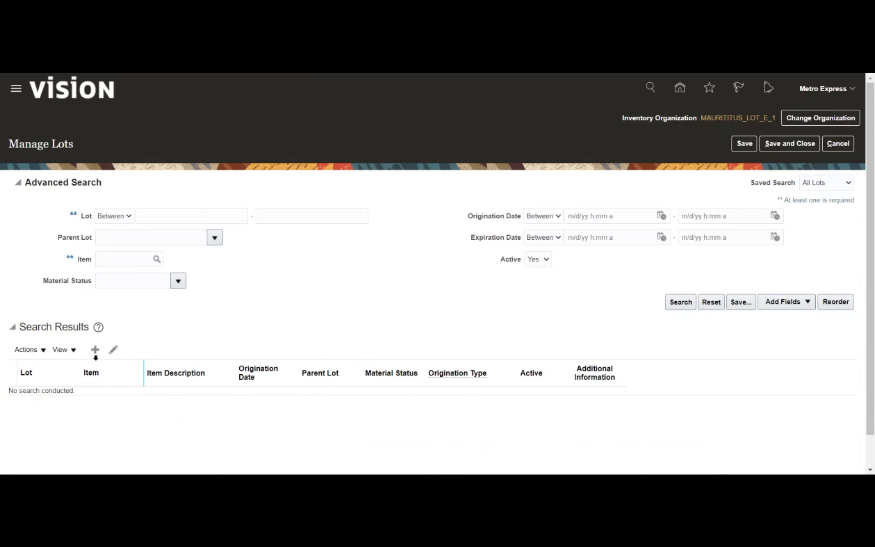
click(94, 349)
Step: Open the advanced item search for the new lot and set its item class to Mauritius_Item class
click(270, 212)
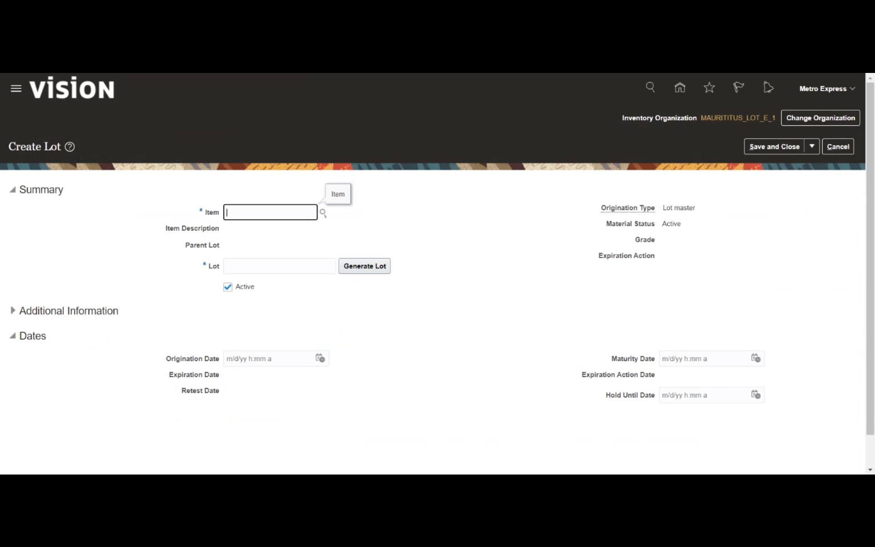
click(323, 216)
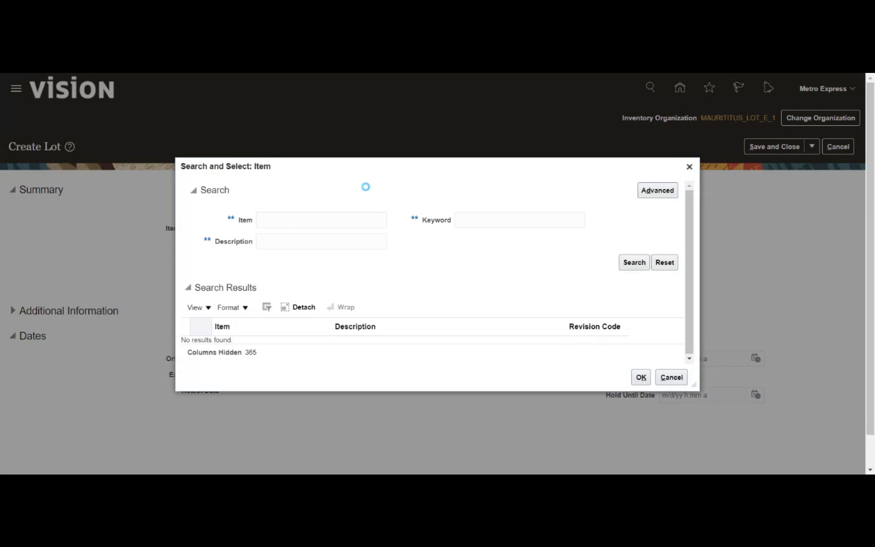
click(651, 195)
click(659, 194)
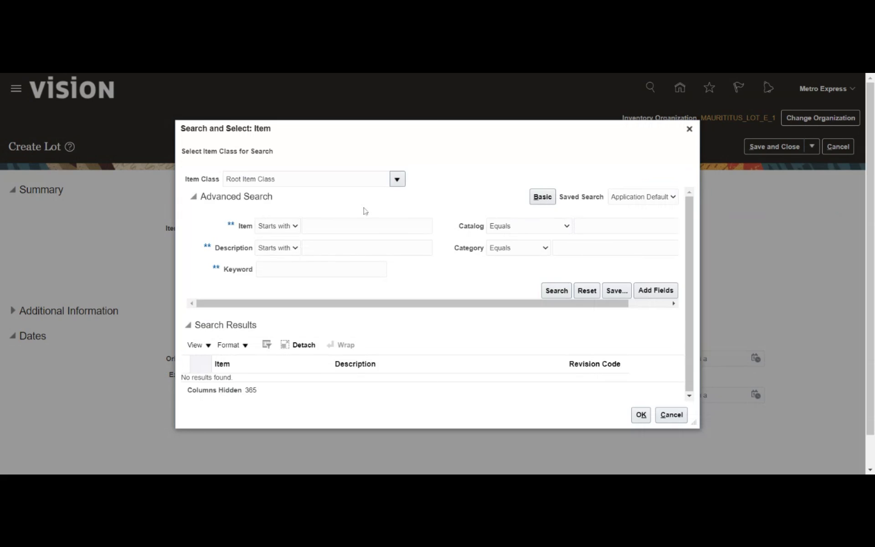
click(398, 179)
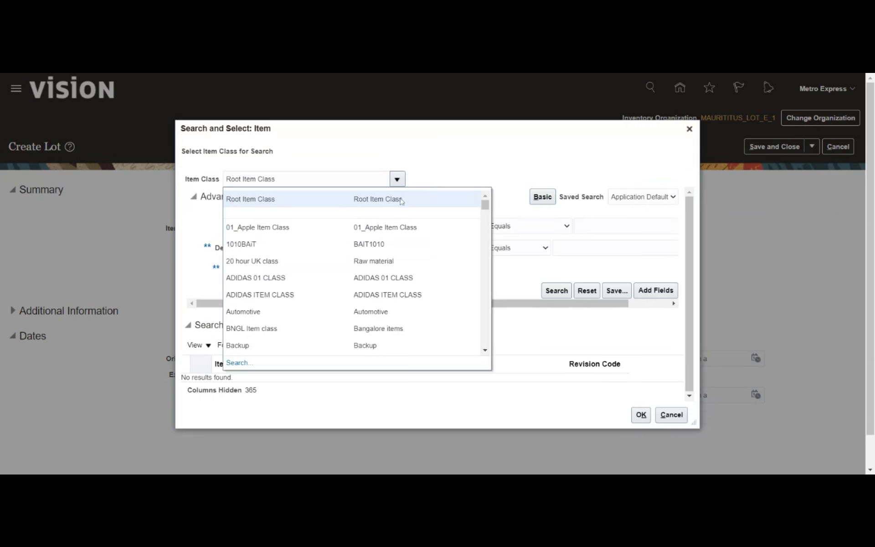
click(276, 180)
key(ctrl+a)
text(Mau)
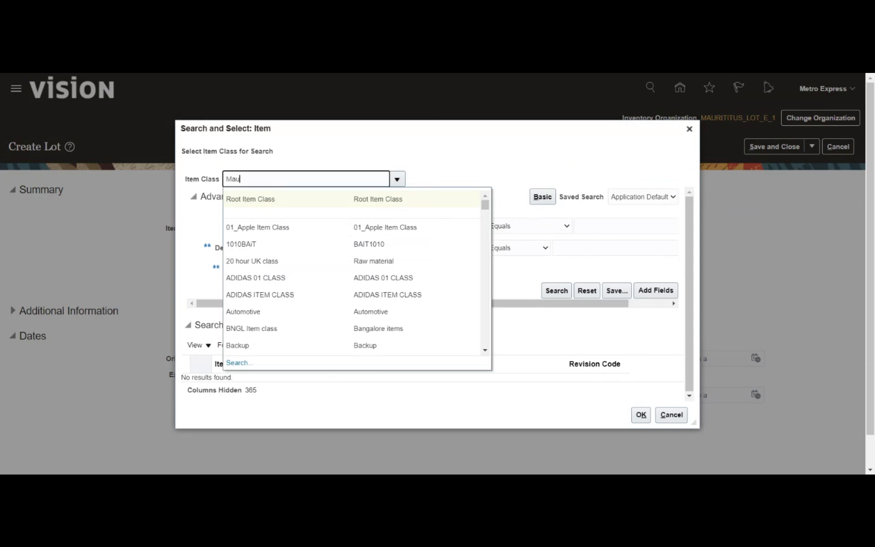
key(Tab)
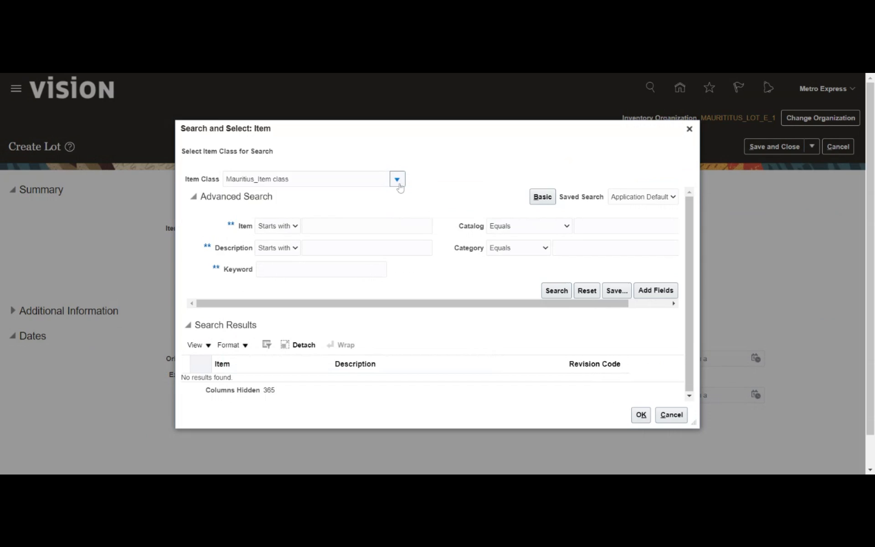
Step: Search for items starting with B for the lot, and cancel the item selection and the lot creation
click(367, 226)
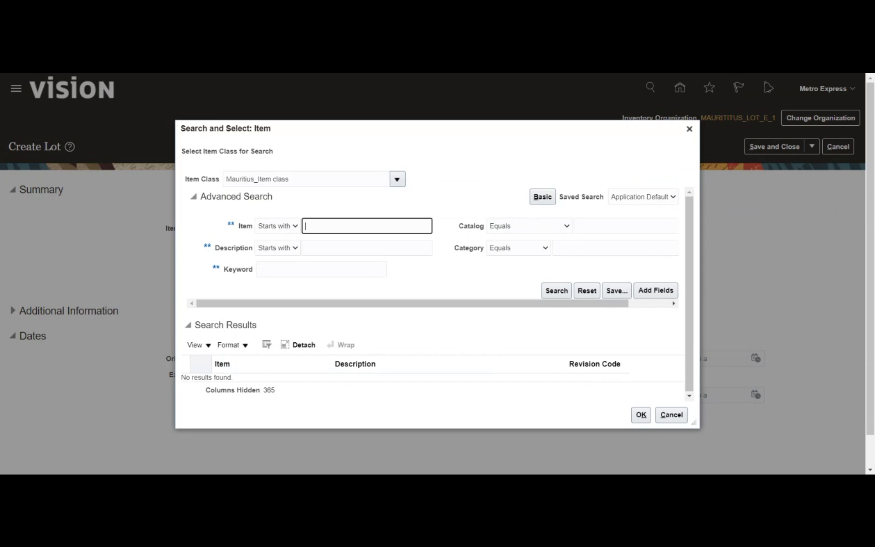
text(B)
click(551, 294)
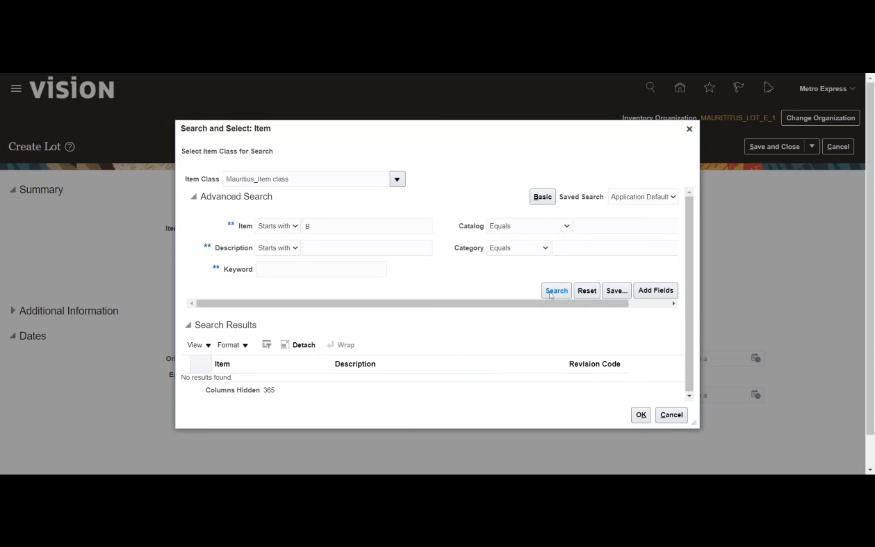
click(509, 197)
double_click(338, 226)
key(BackSpace)
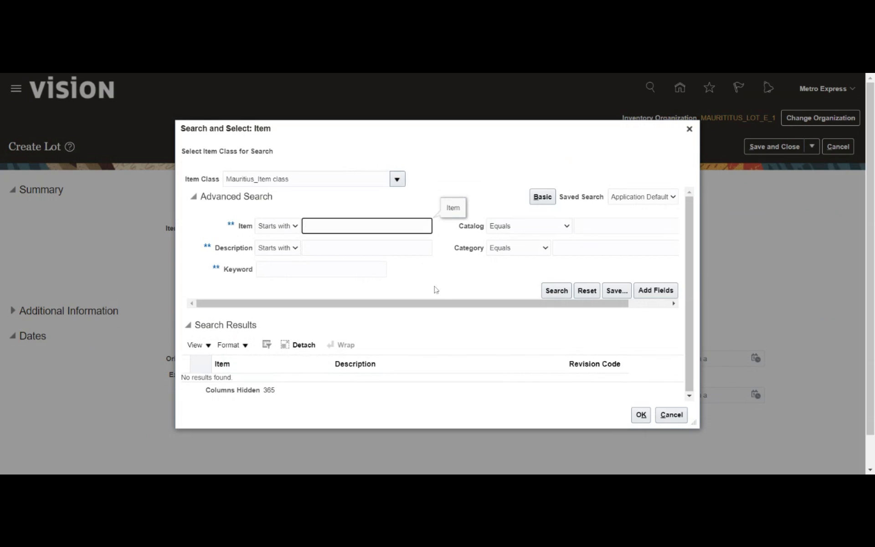
click(672, 415)
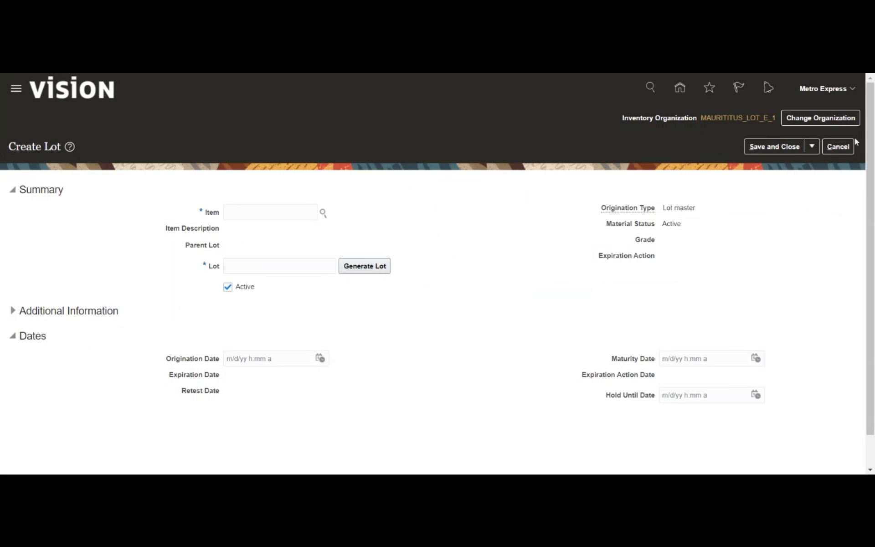
click(843, 146)
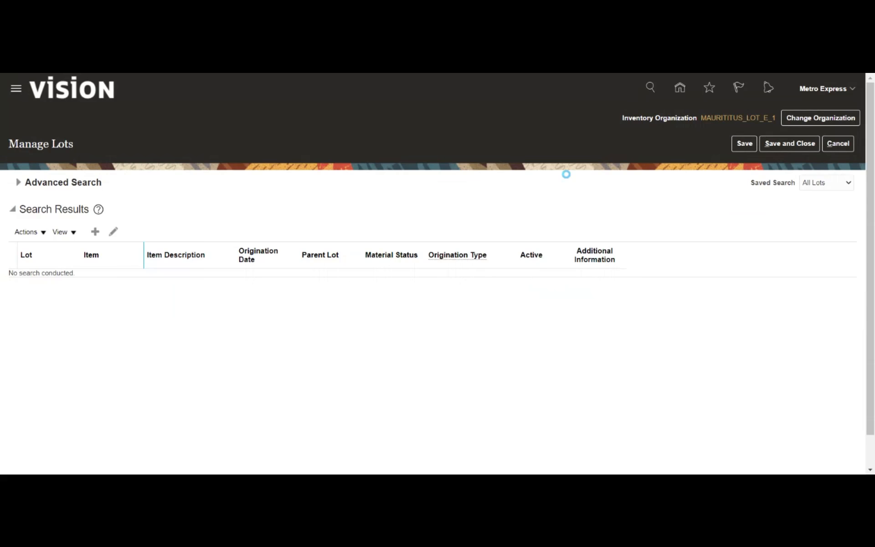
Step: Return to Product Information Management and open the Manage Items page
click(680, 87)
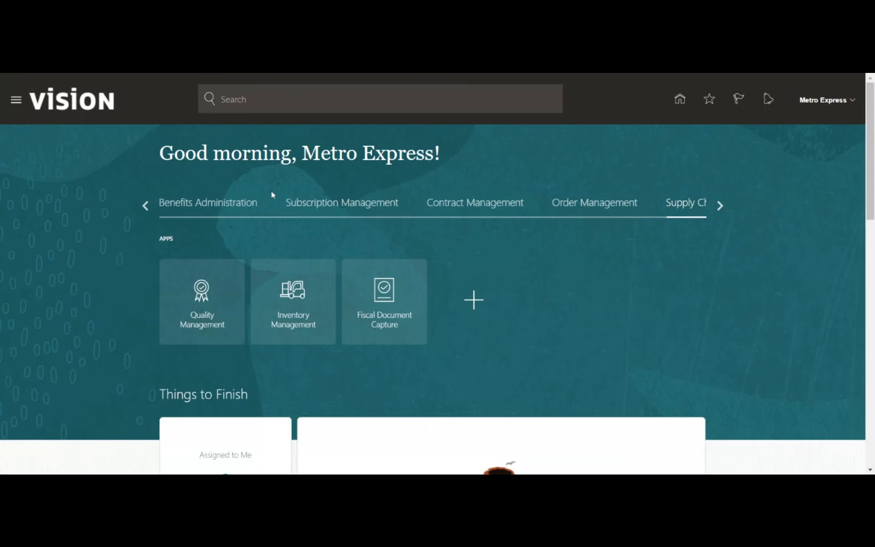
click(145, 205)
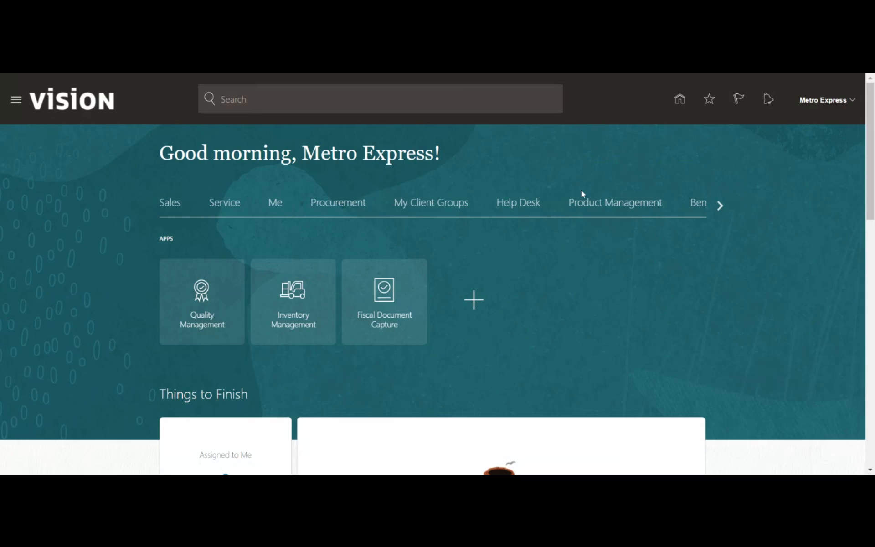
click(591, 205)
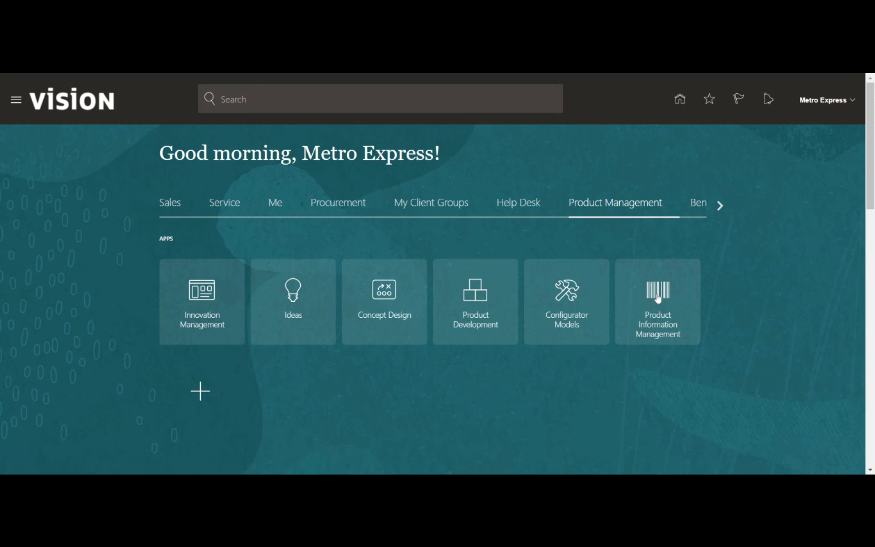
click(658, 299)
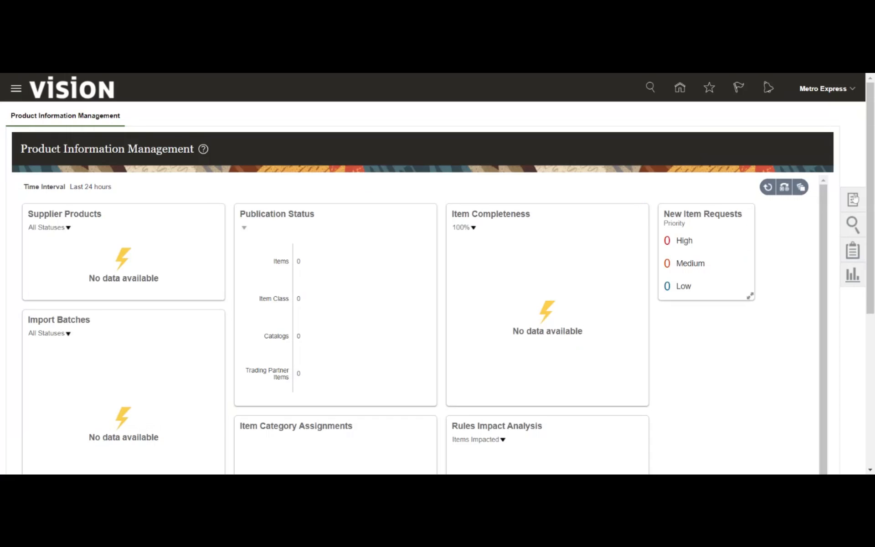
click(839, 201)
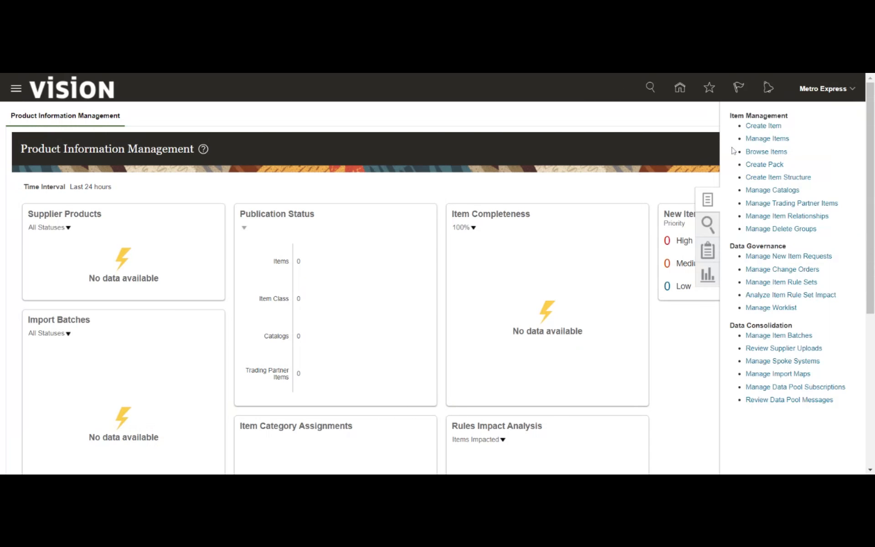
click(761, 138)
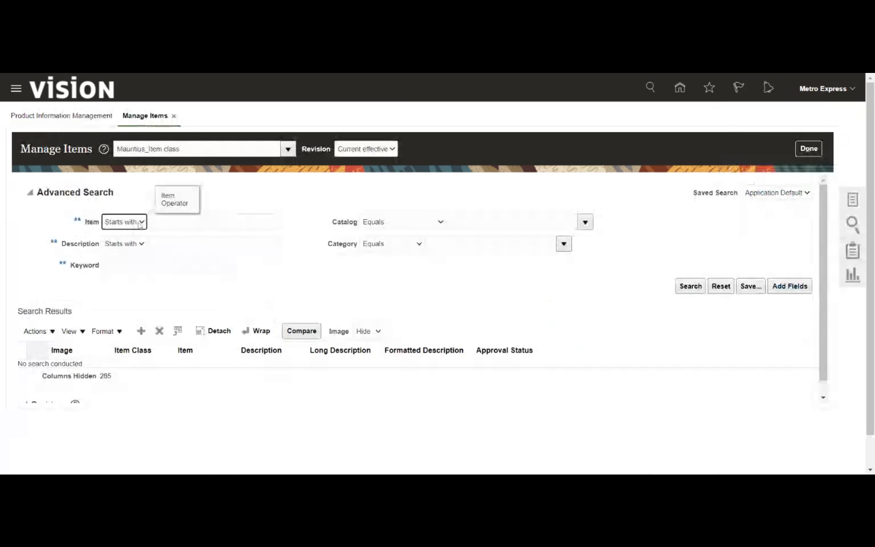
Step: Check whether items starting with BMK or BTK already exist in Mauritius_Item class
click(170, 223)
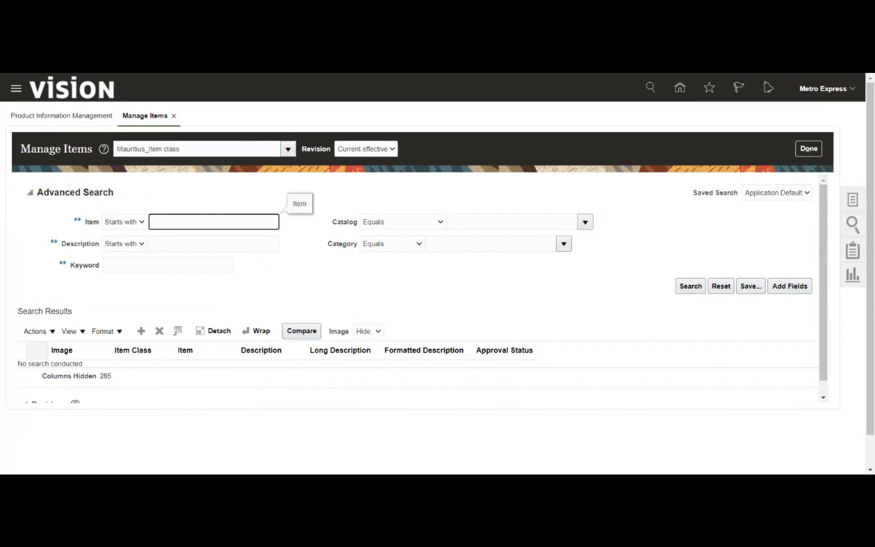
text(BMK)
click(691, 287)
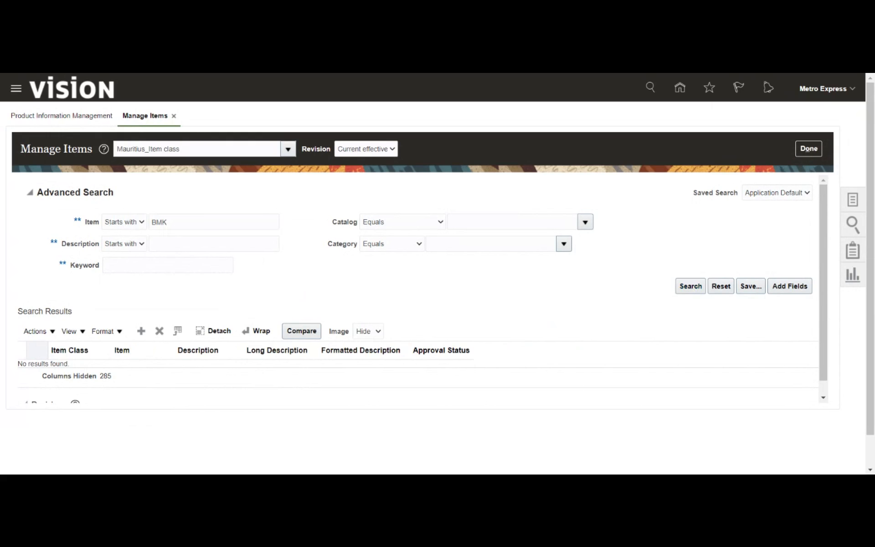
double_click(159, 222)
key(BackSpace)
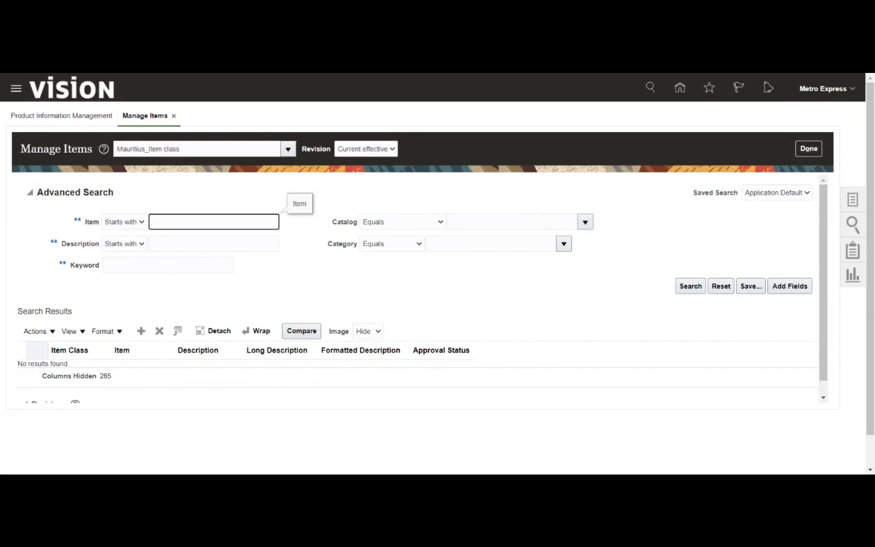
text(BTK)
click(695, 287)
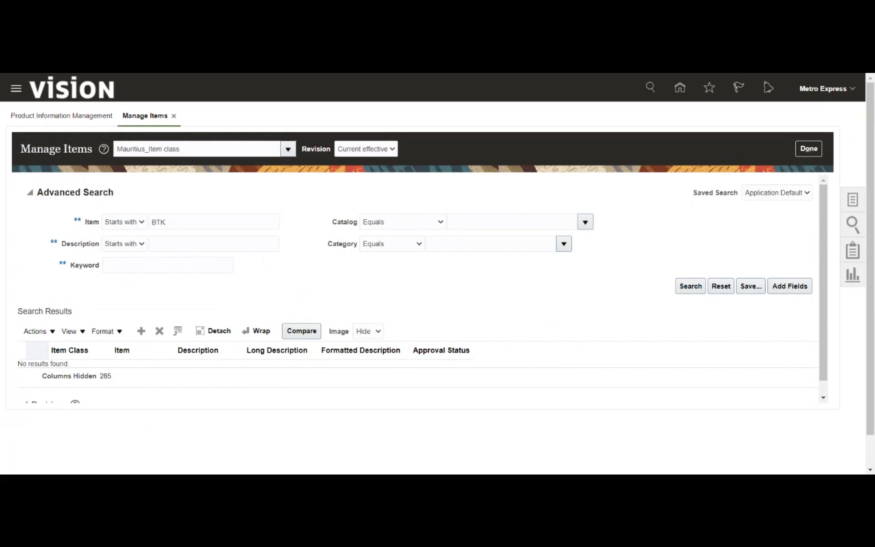
double_click(159, 222)
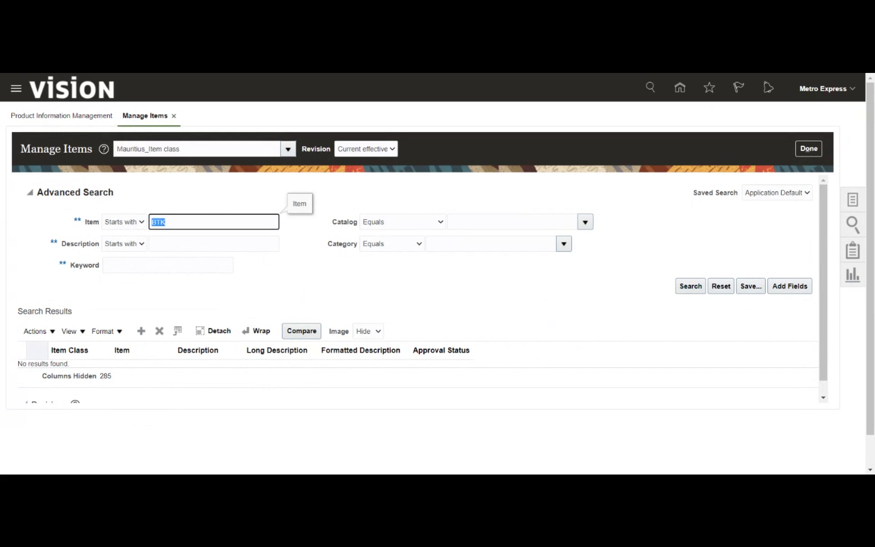
text(BMK)
Step: Start creating one new item in organization MAURITIUS_INVENTOR with the Mauritius_Item class
click(140, 335)
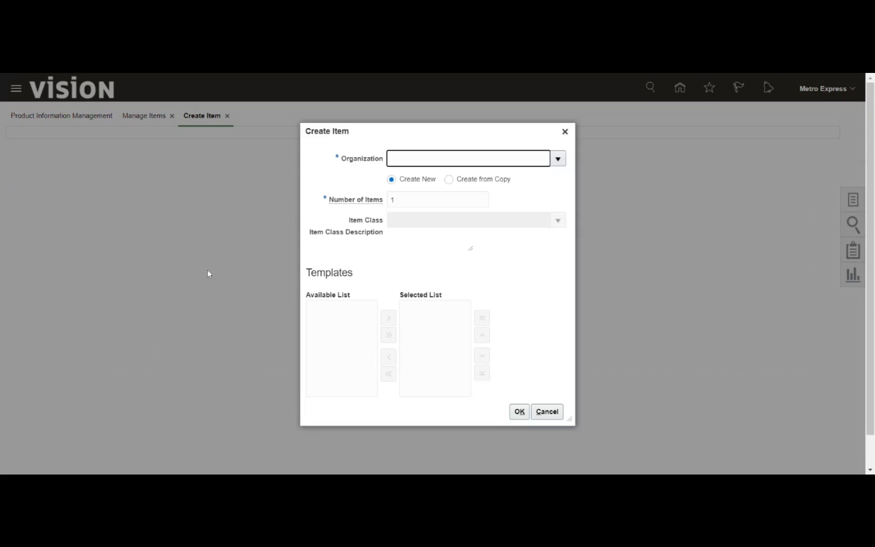
text(mau)
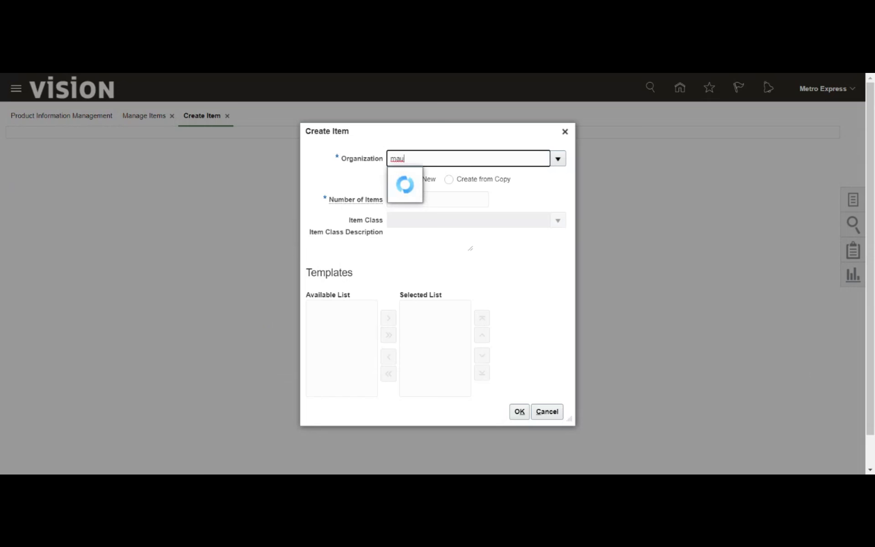
click(439, 197)
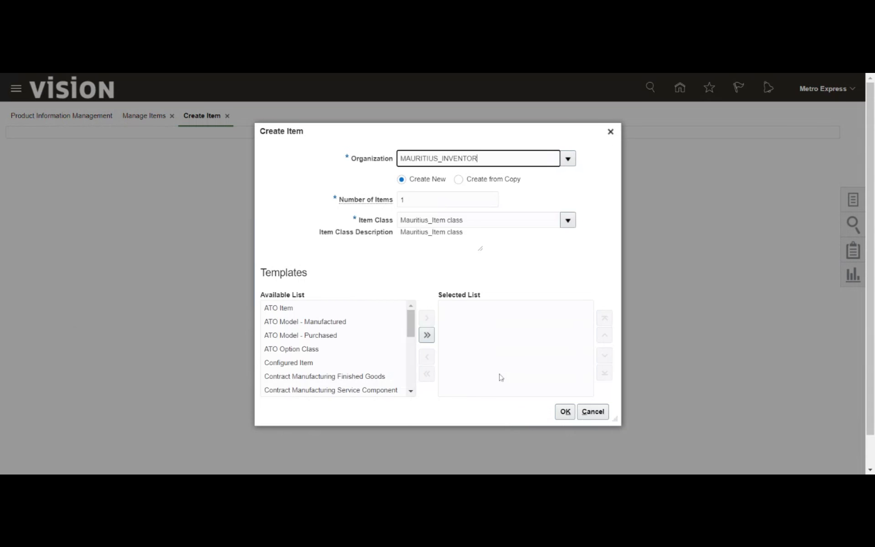
click(575, 414)
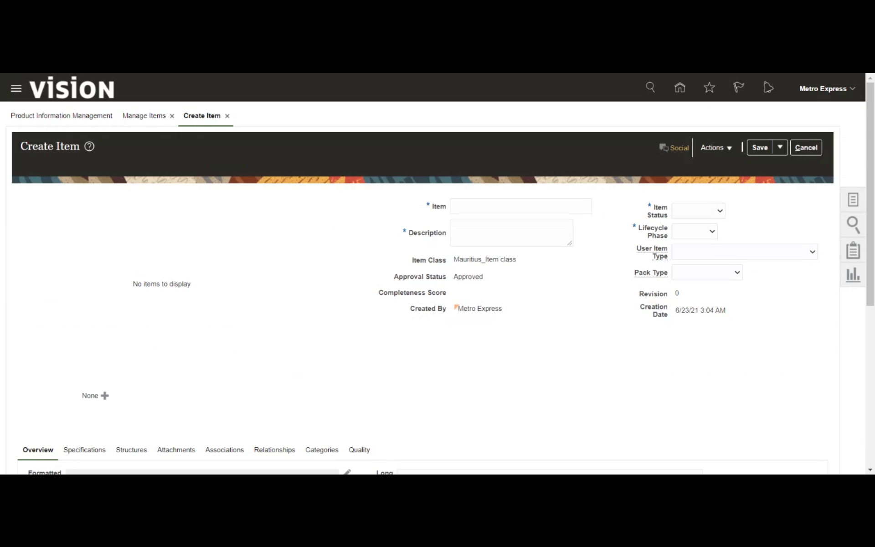
Step: Enter 255623 as the item and its description, with item status and lifecycle phase both Active
click(520, 206)
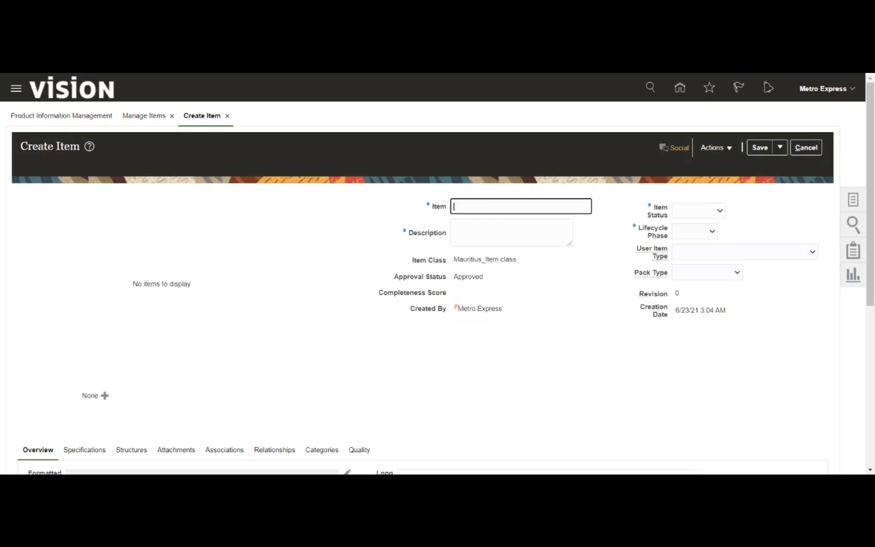
text(255623)
double_click(464, 206)
key(ctrl+c)
key(Tab)
key(ctrl+v)
key(Tab)
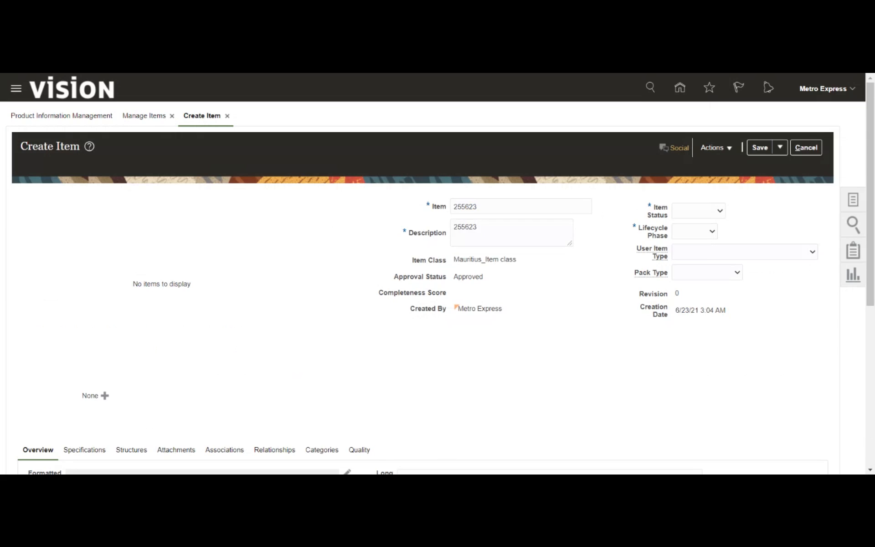
key(alt+Tab)
click(575, 289)
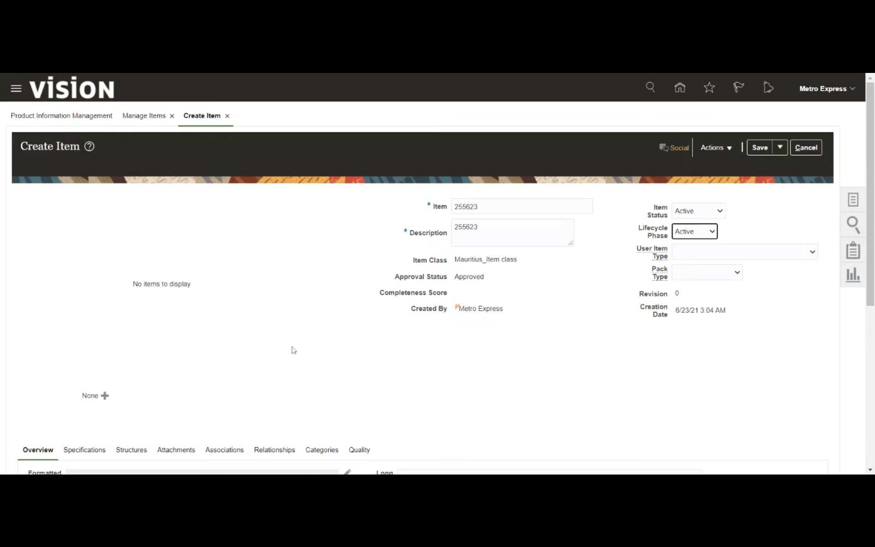
Step: Set the new item's primary unit of measure to Bx
scroll(201, 299, down, 5)
click(275, 352)
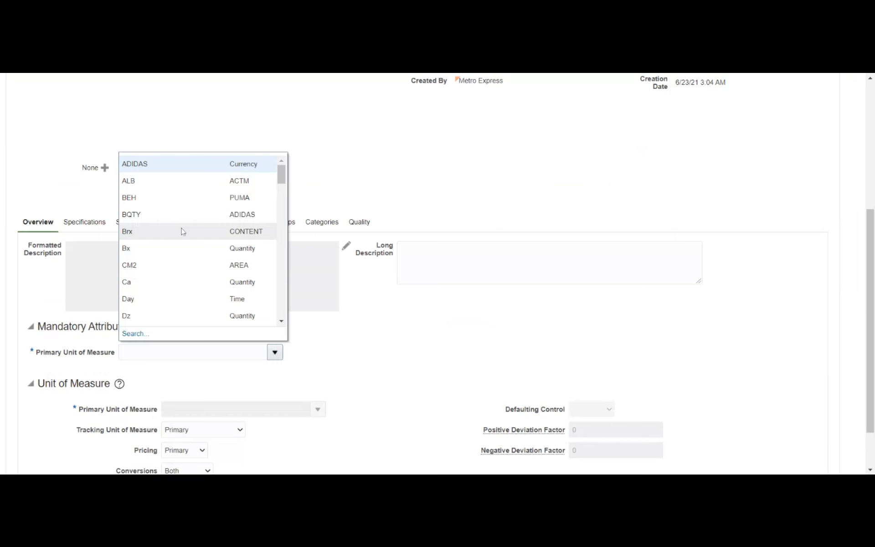
click(130, 248)
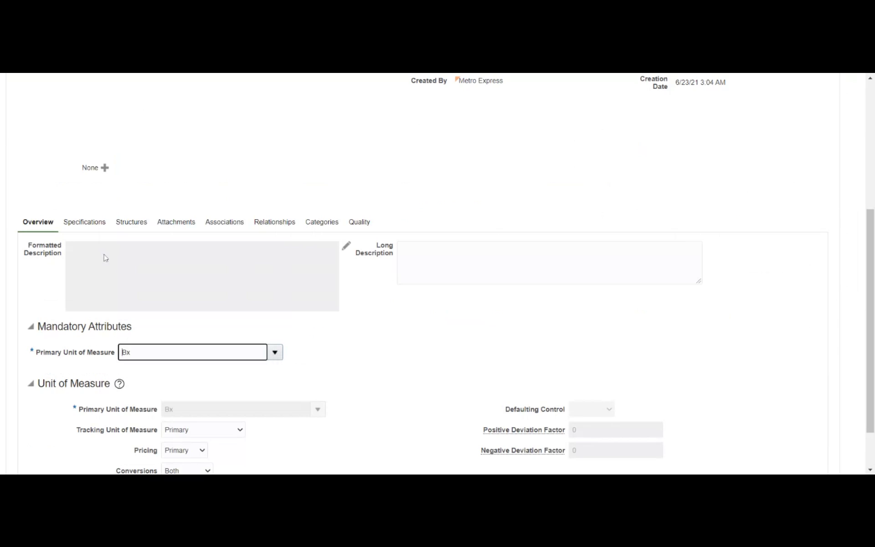
Step: Set Inventory Item to Yes in the item's inventory specifications
click(97, 218)
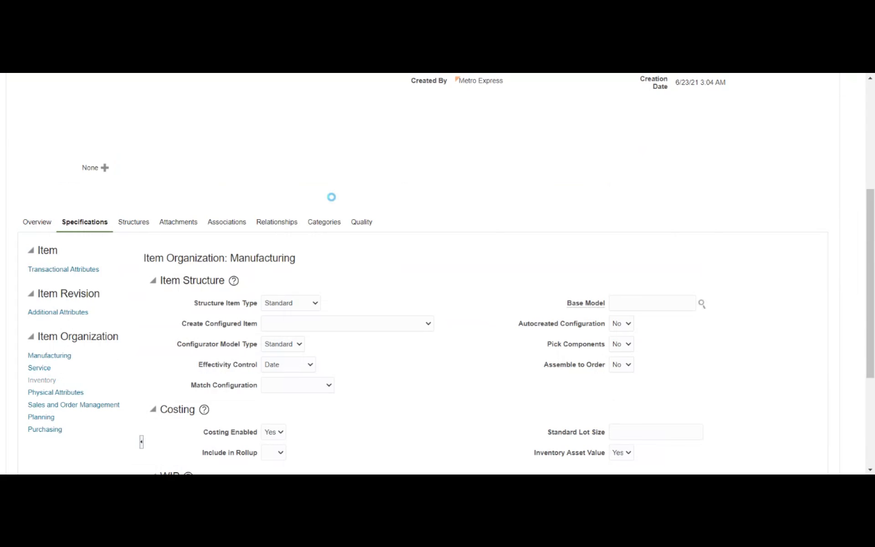
scroll(324, 185, down, 4)
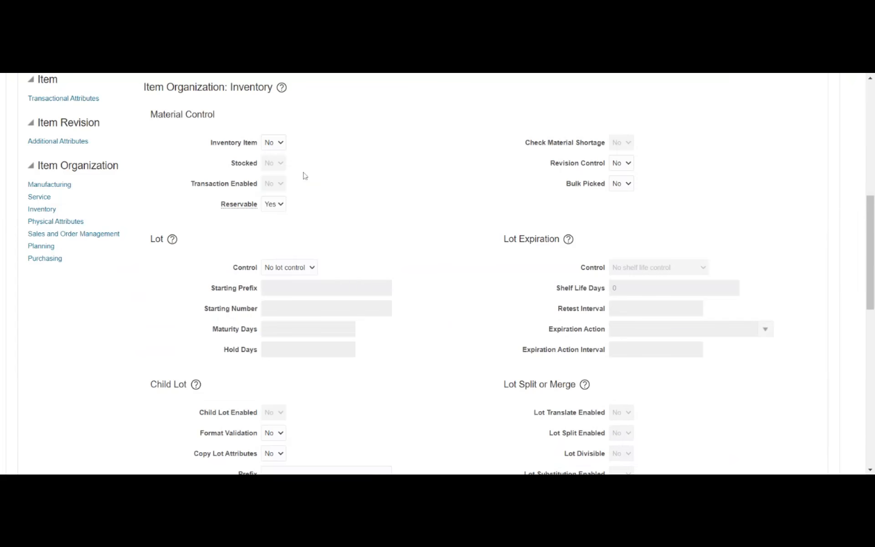
click(273, 143)
click(272, 155)
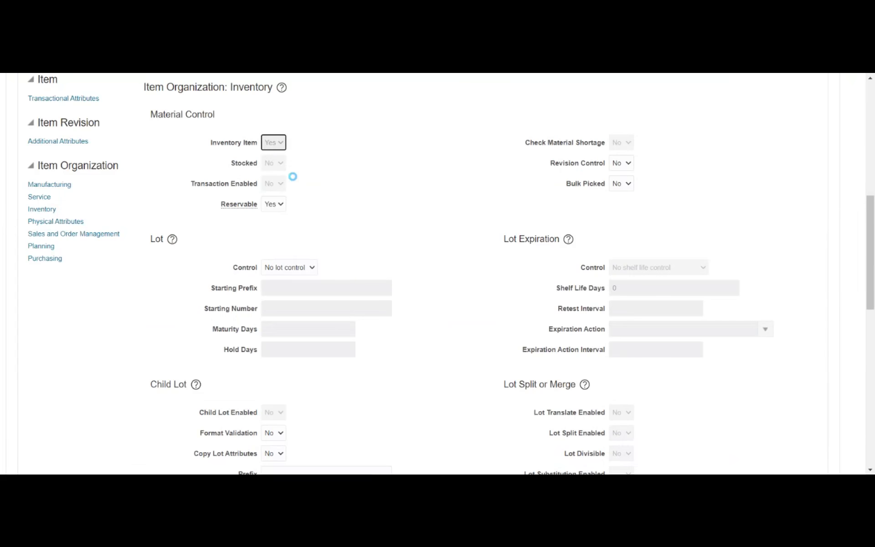
click(348, 214)
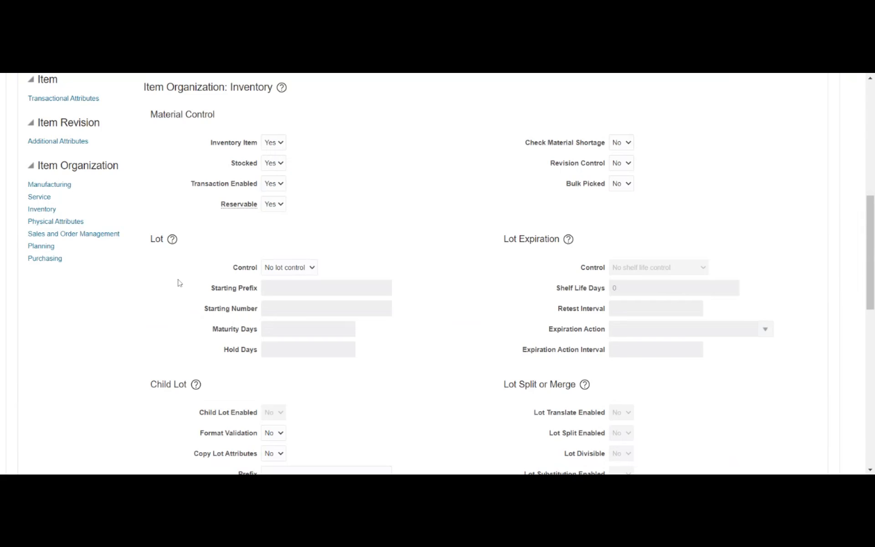
Step: Set the item to full lot control with lot starting prefix 05 and starting number 5
scroll(178, 280, down, 1)
click(288, 215)
click(289, 231)
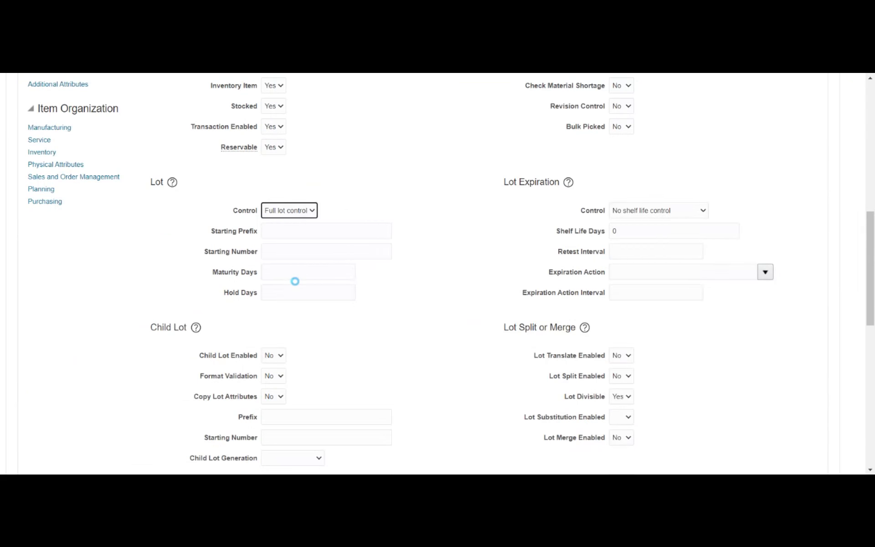
click(314, 231)
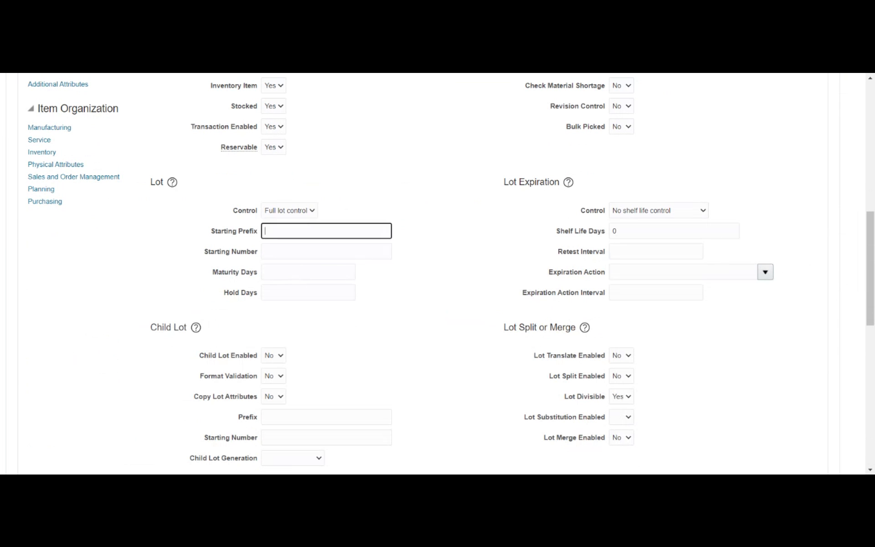
text(05)
key(Tab)
text(5)
click(133, 241)
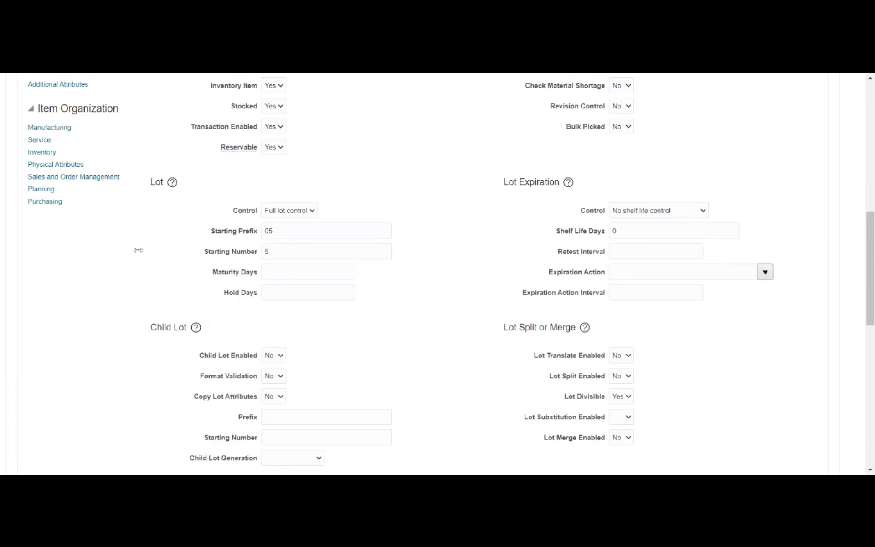
Step: Set serial generation to Predefined serial number with starting prefix 05 and starting number 5
scroll(136, 251, down, 5)
scroll(184, 309, down, 2)
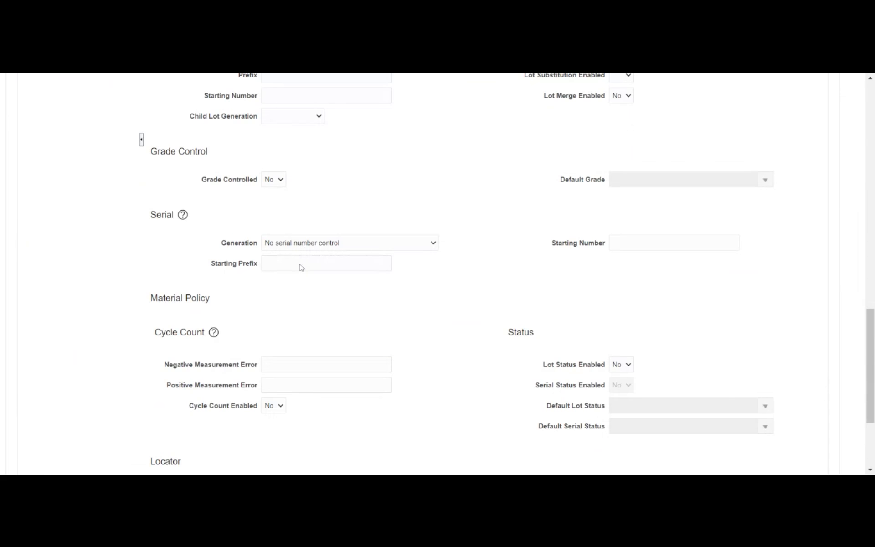
click(278, 282)
click(279, 264)
text(05)
key(Tab)
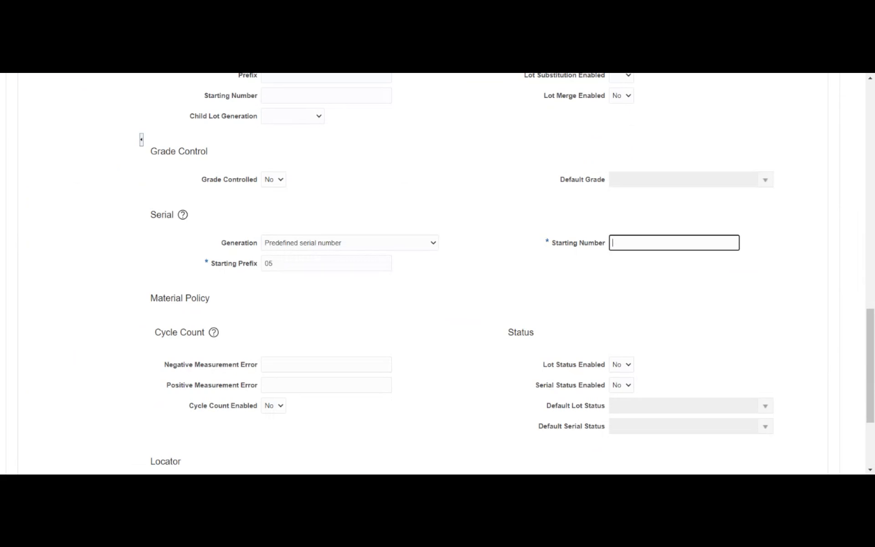
text(5)
click(461, 284)
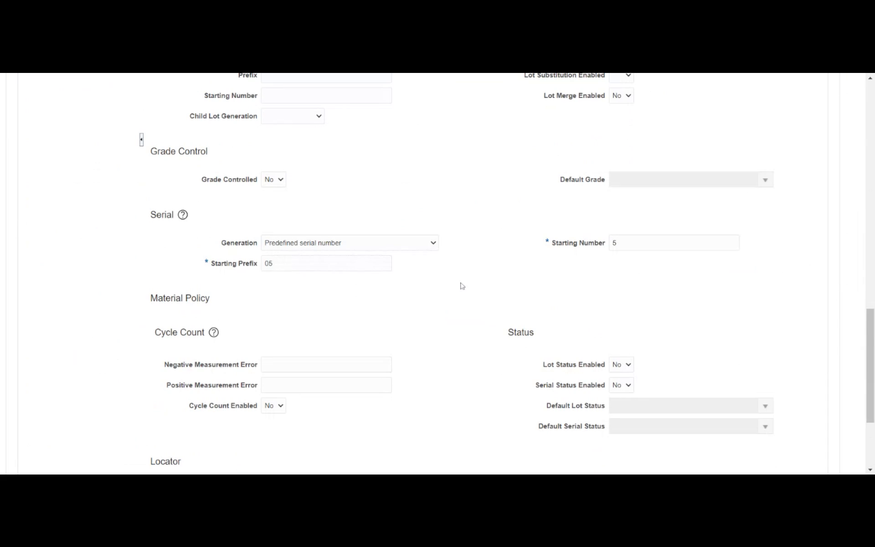
Step: Set Purchased to Yes in the item's purchasing specifications
scroll(432, 293, down, 3)
scroll(433, 293, down, 1)
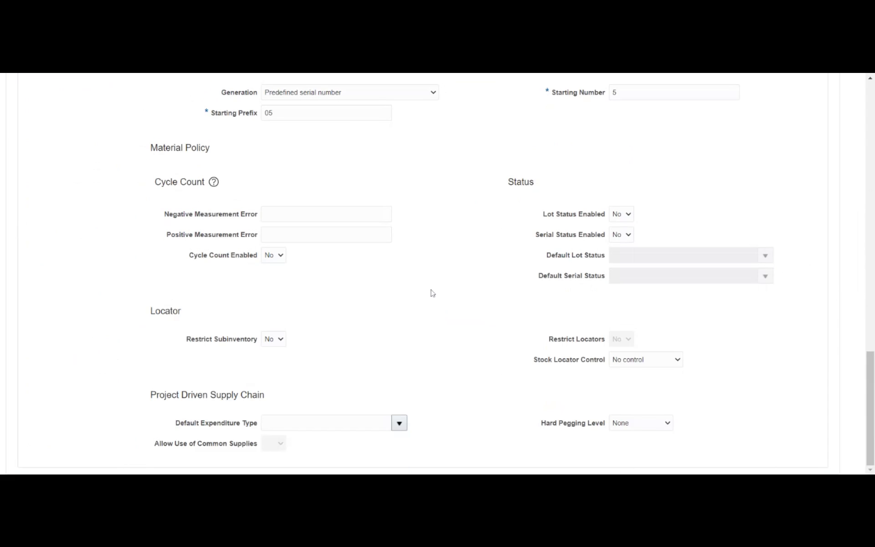
scroll(433, 293, up, 15)
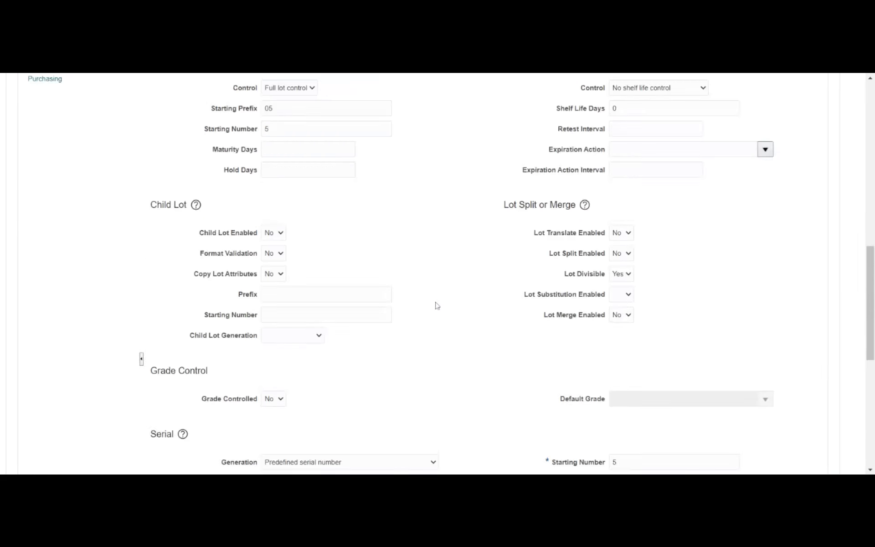
scroll(435, 309, up, 6)
scroll(434, 309, down, 7)
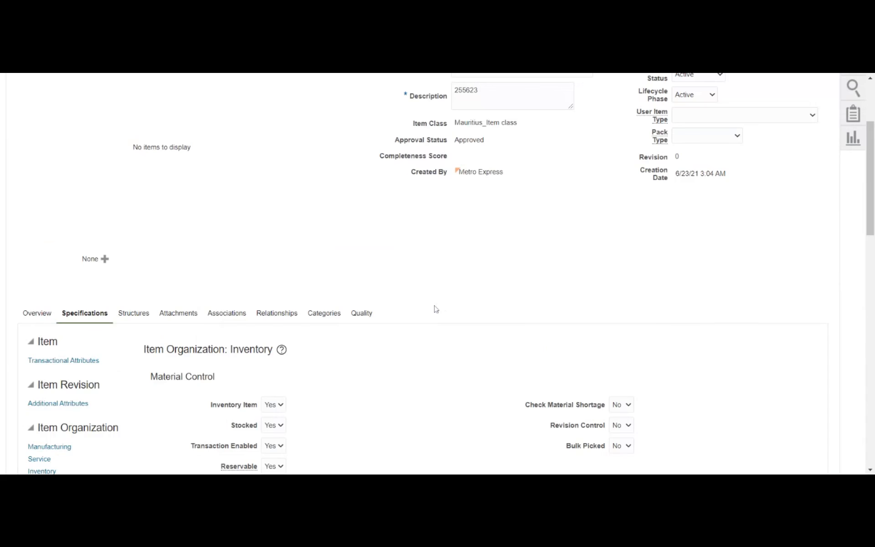
click(50, 315)
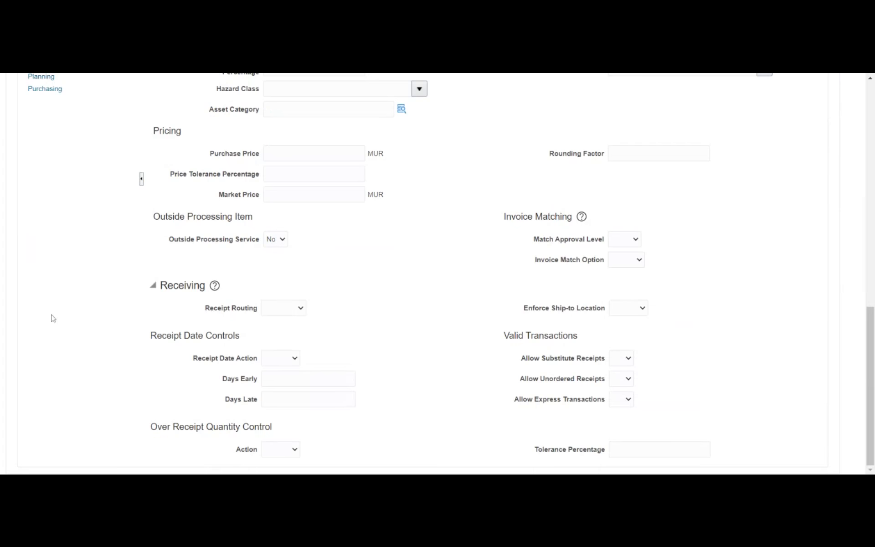
scroll(116, 211, up, 6)
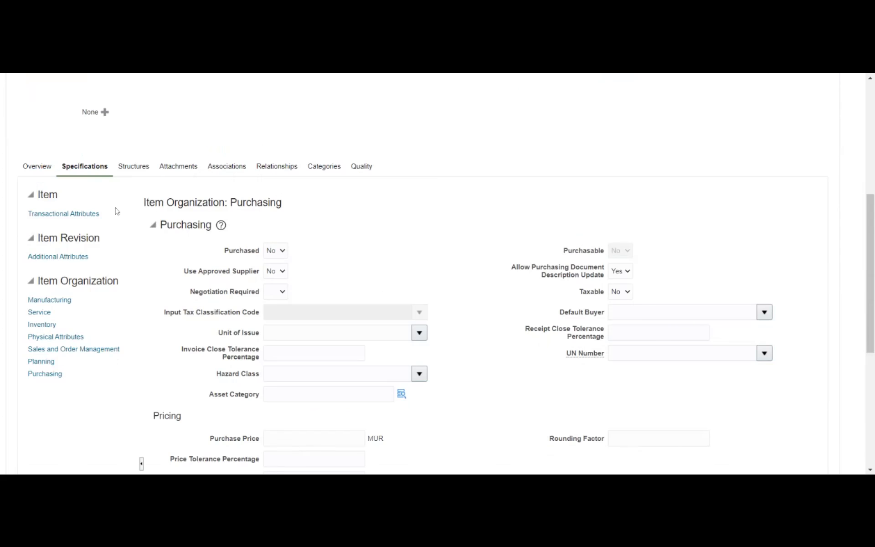
click(279, 254)
click(276, 272)
Step: Set Customer Ordered, Order Management Transaction Enabled and Order Management Indivisible to Yes in the sales and order management specifications
click(55, 351)
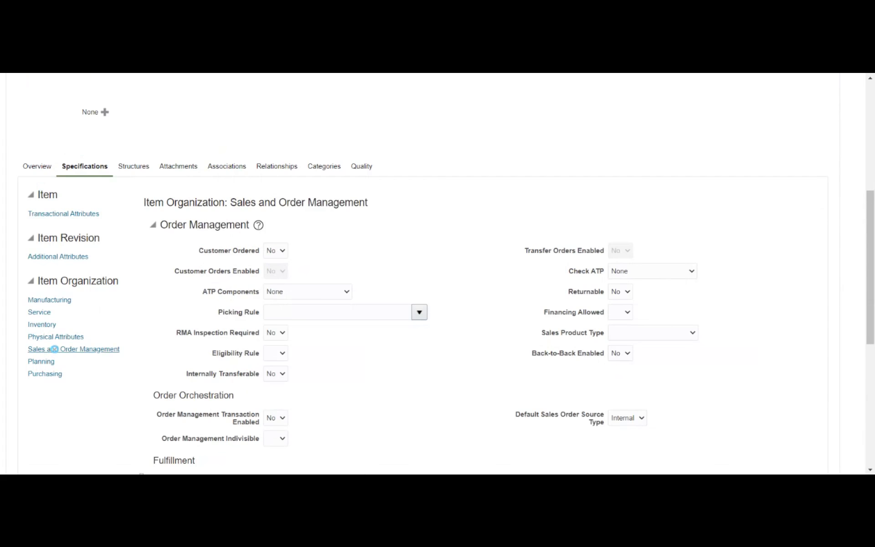
click(275, 251)
click(283, 262)
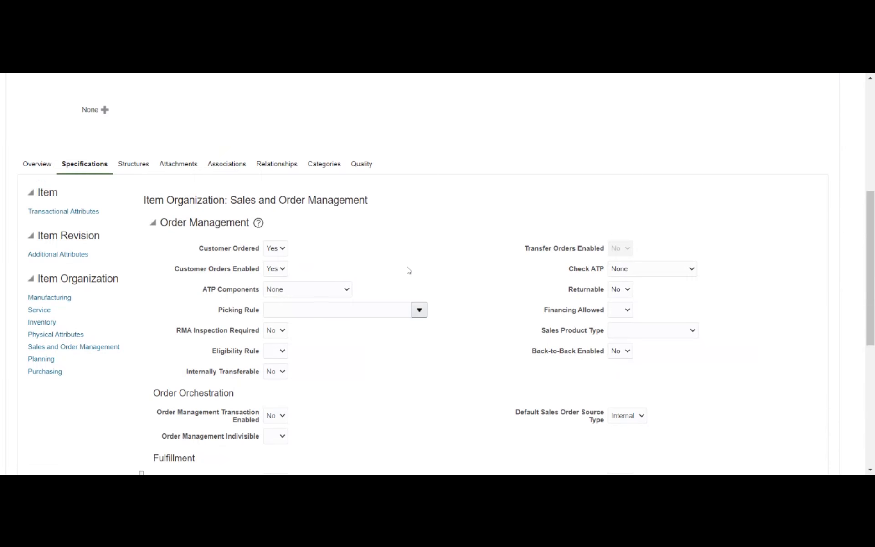
scroll(408, 271, down, 3)
click(276, 304)
click(279, 325)
click(279, 336)
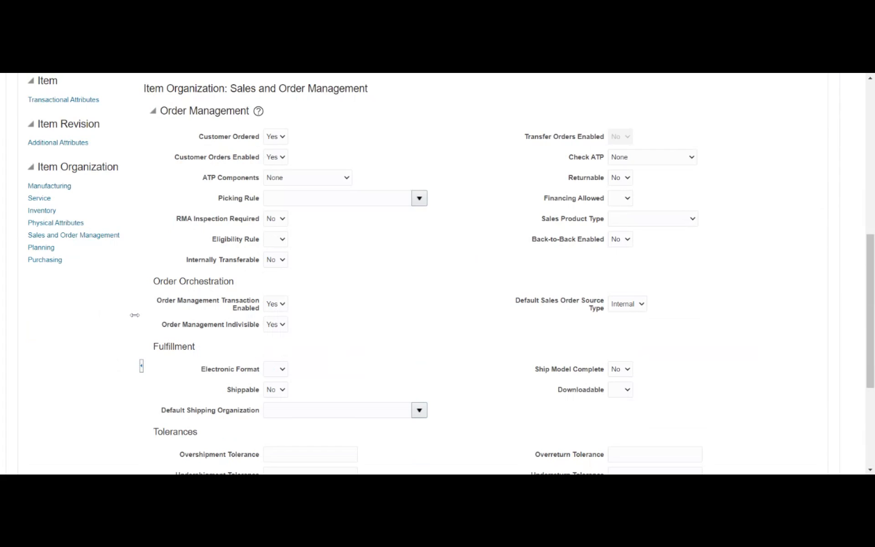
Step: Associate the item with the inventory organization MAURITIUS_INV_ORG
scroll(325, 337, up, 5)
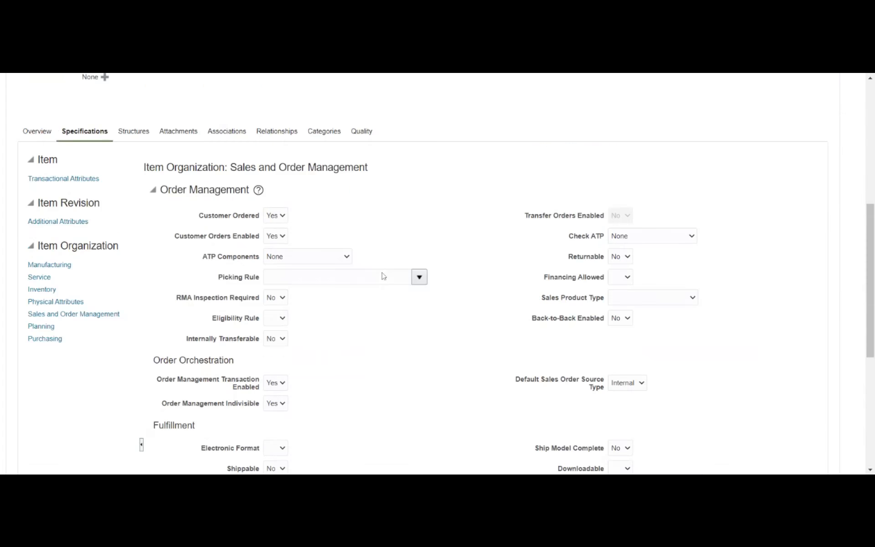
click(225, 286)
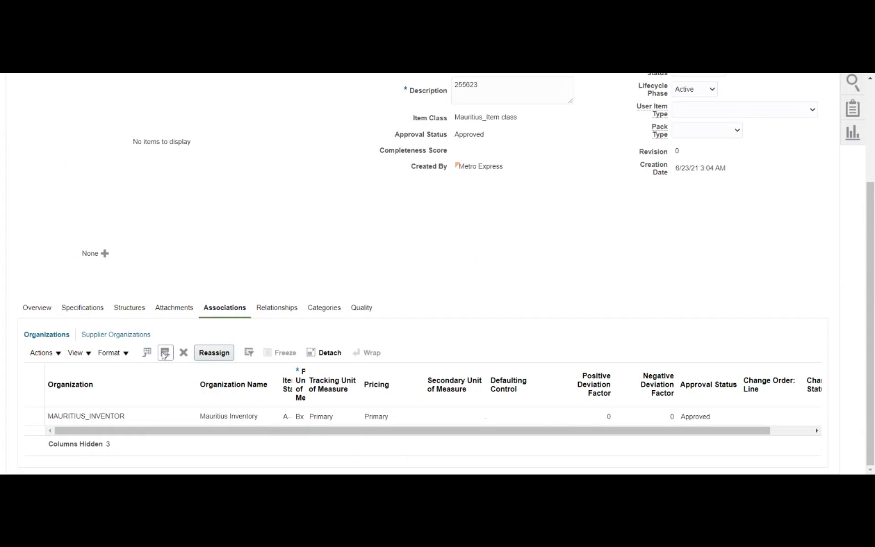
click(165, 353)
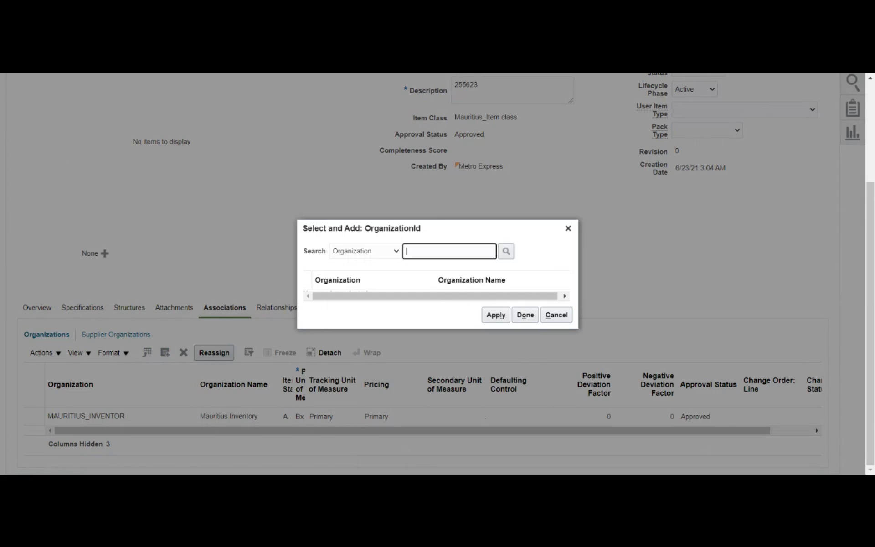
click(511, 254)
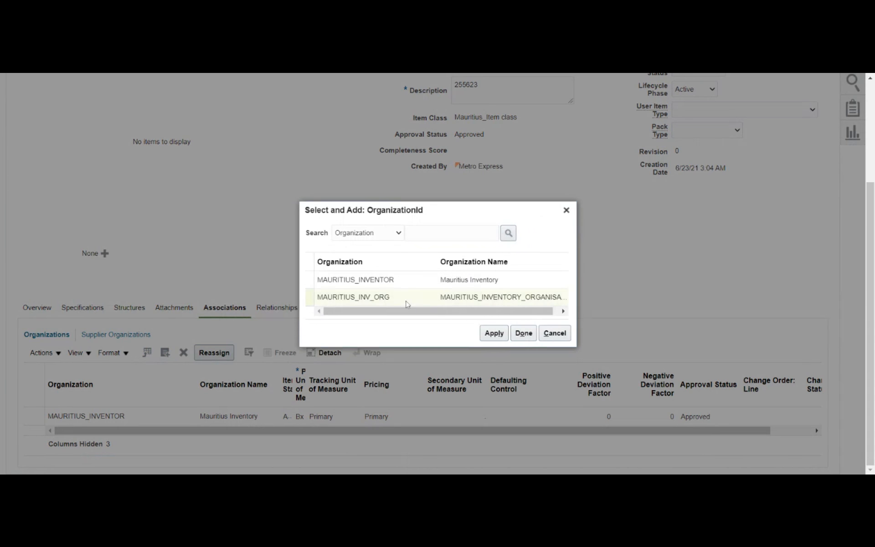
click(403, 297)
click(493, 333)
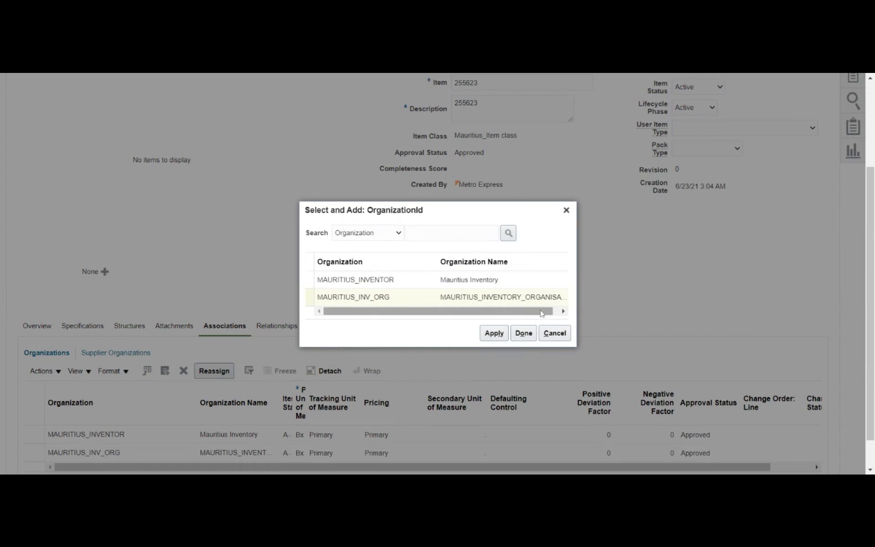
click(527, 334)
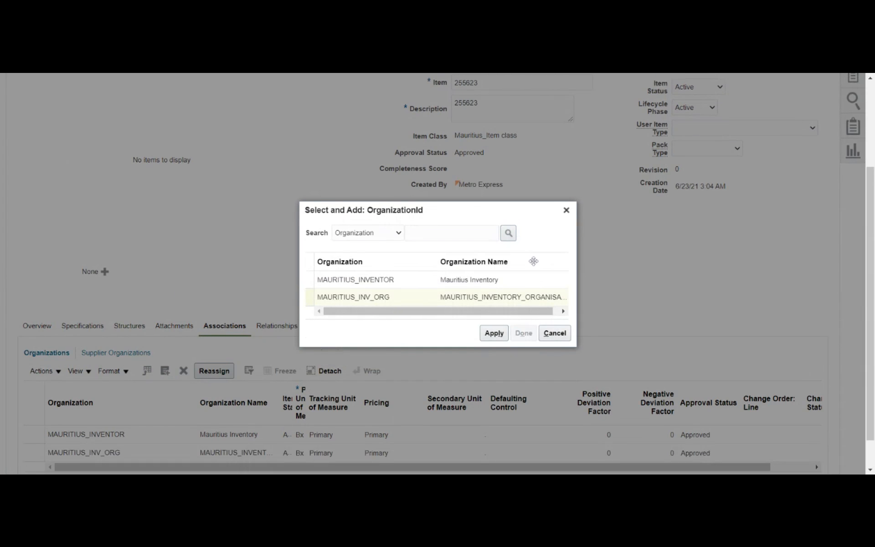
scroll(727, 195, up, 1)
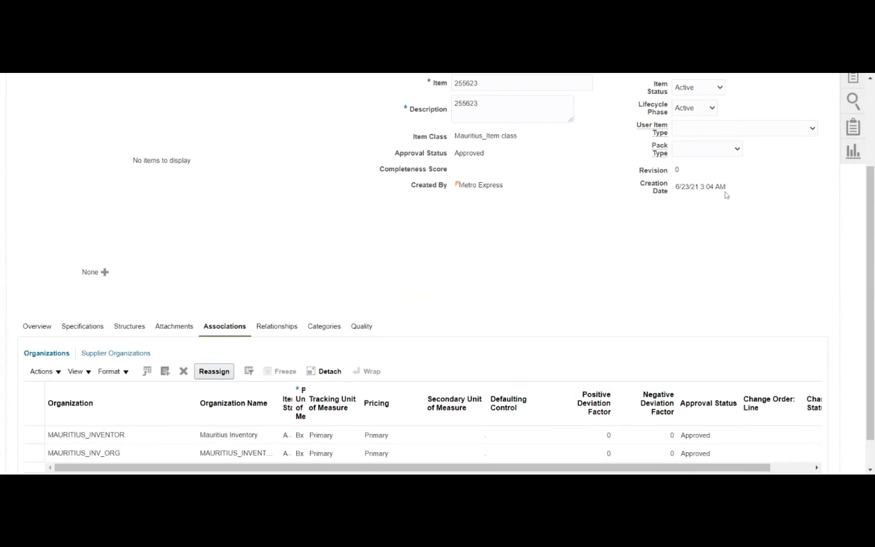
scroll(727, 195, up, 1)
scroll(726, 192, down, 3)
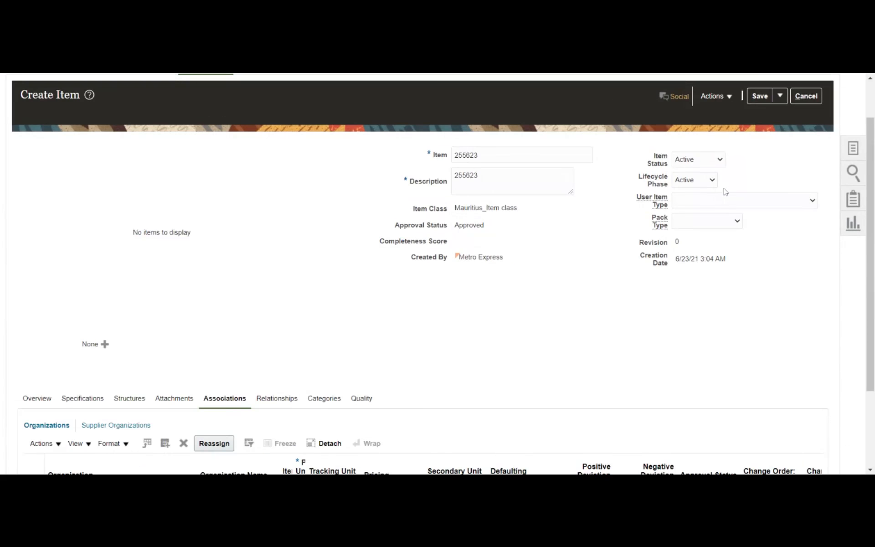
Step: Assign the item to the Raw Material category in the Maurititus_Catalog catalog
click(324, 291)
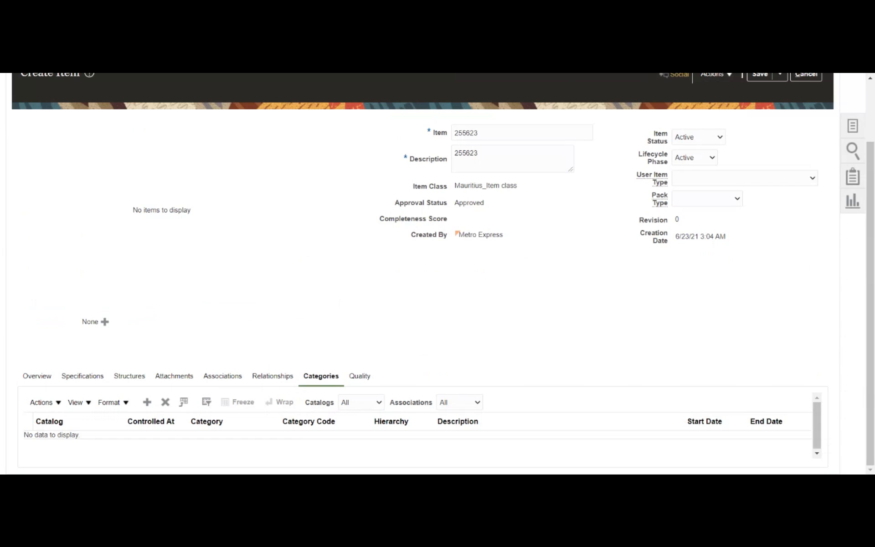
click(159, 378)
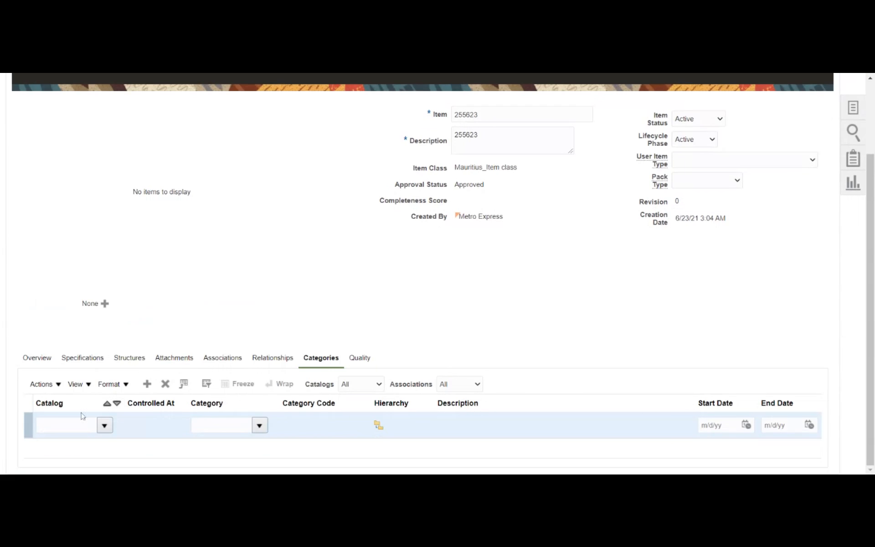
click(69, 425)
text(mau)
key(Tab)
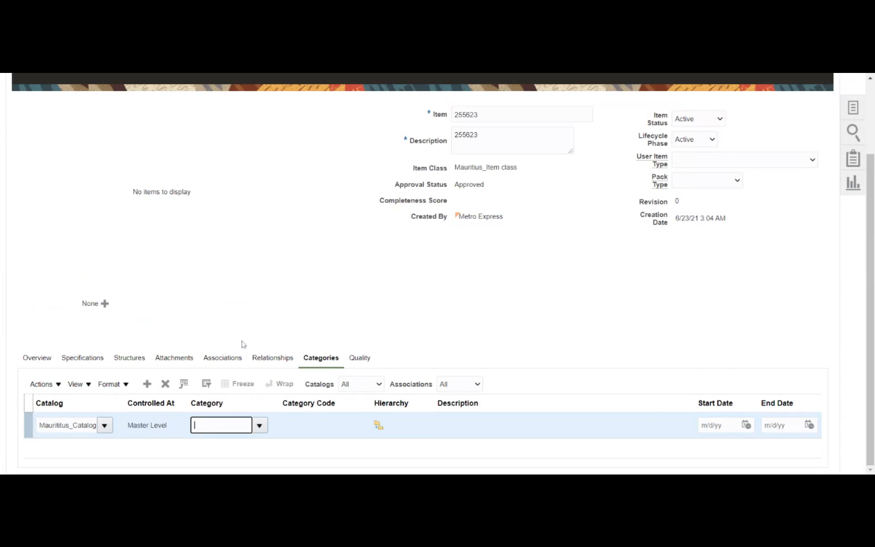
click(259, 425)
click(242, 379)
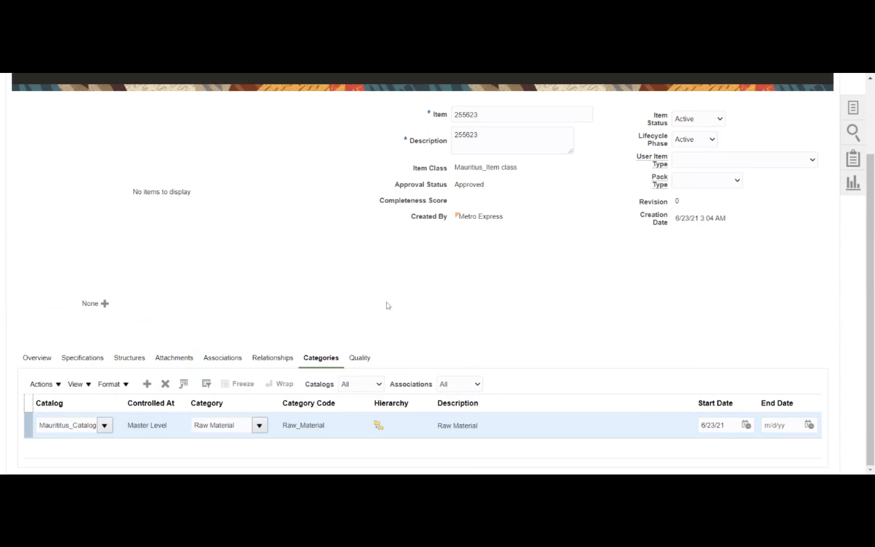
Step: Save item 255623 and close it
scroll(563, 289, up, 3)
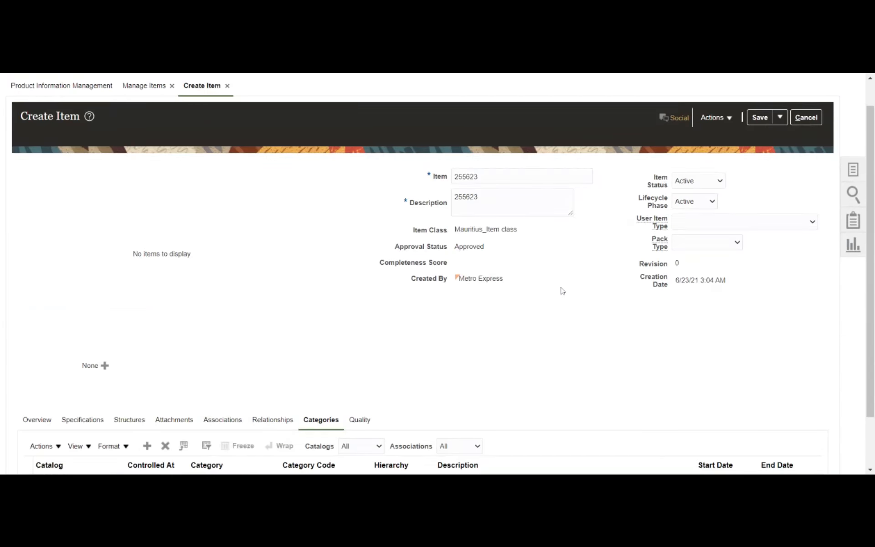
click(757, 149)
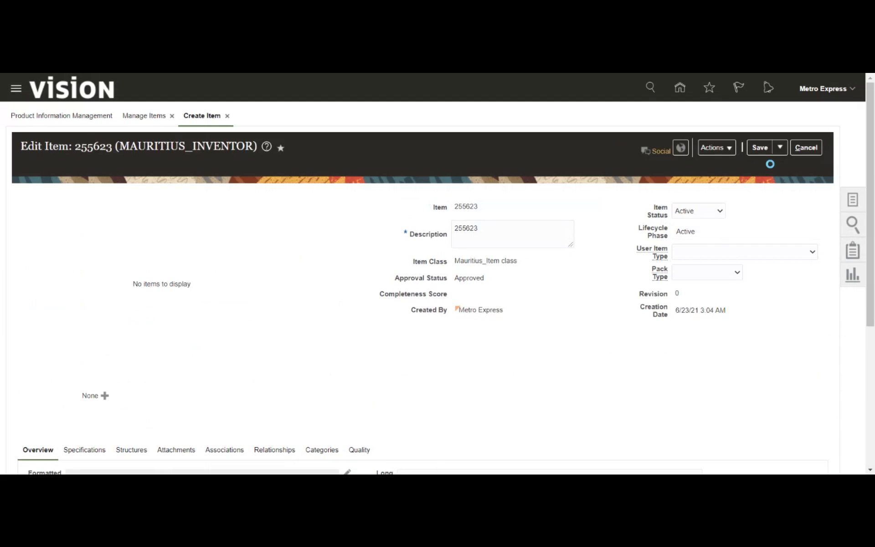
click(780, 148)
click(788, 167)
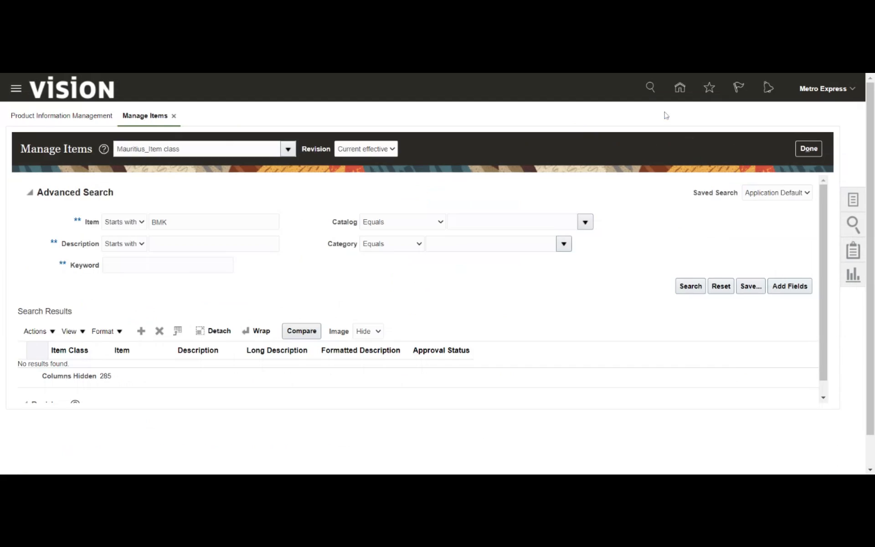
Step: Go to the supply chain's Inventory Management work area and open the Manage Lots task
click(682, 90)
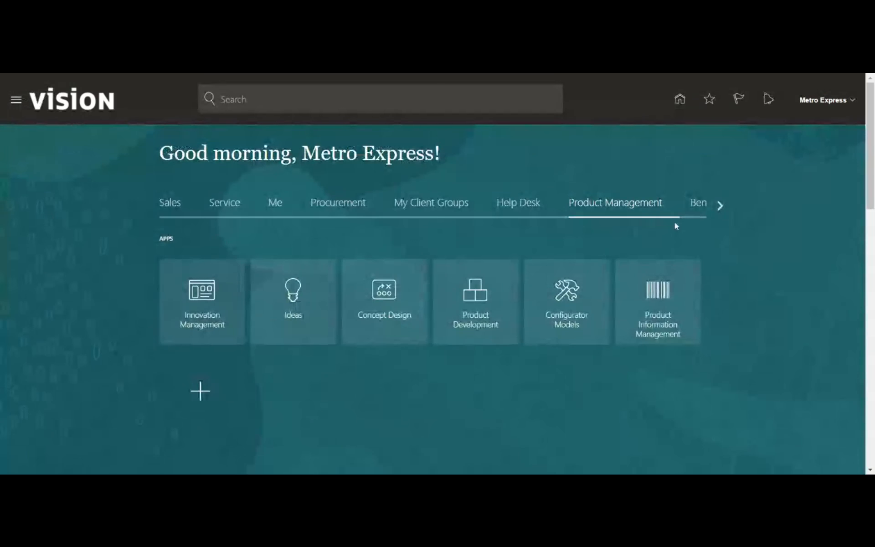
click(719, 205)
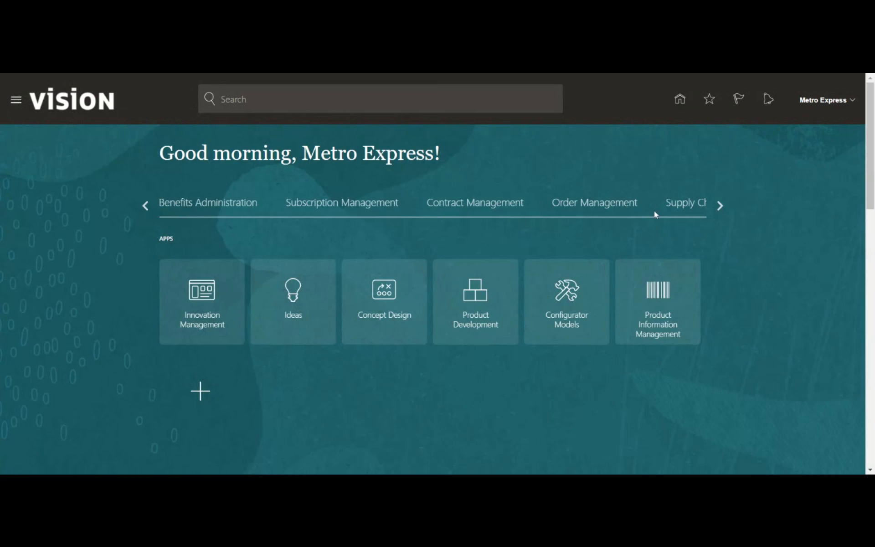
click(680, 202)
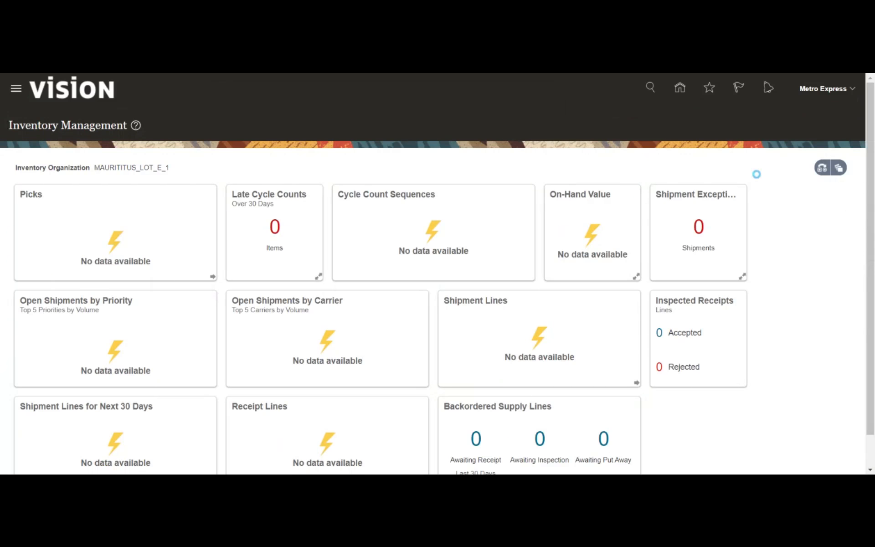
click(852, 199)
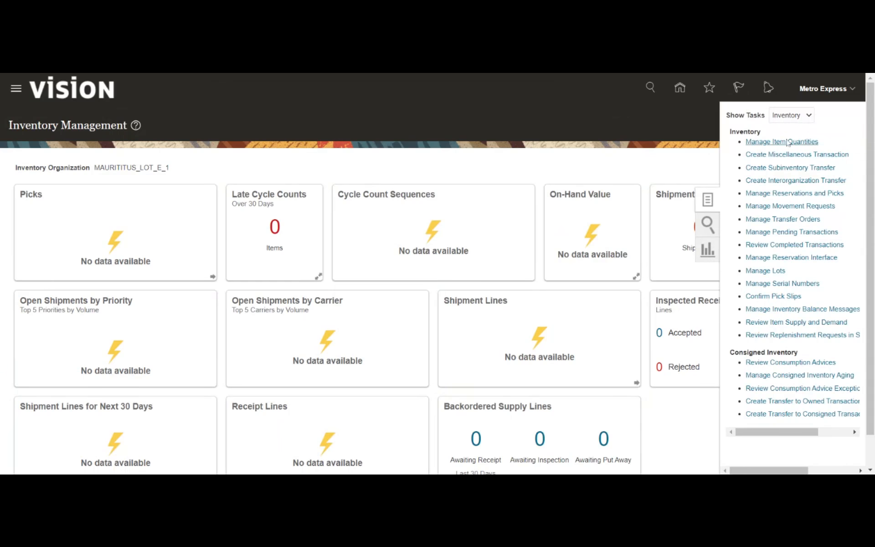
click(783, 171)
click(770, 272)
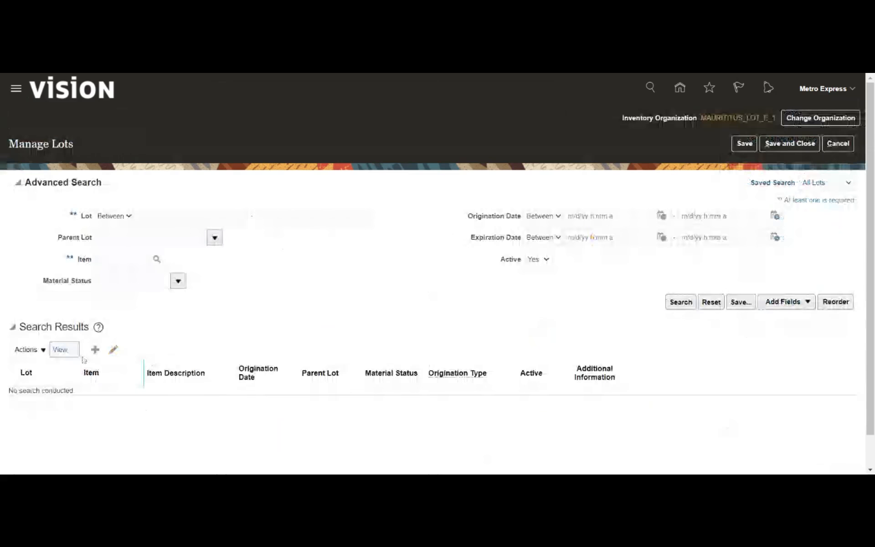
Step: Try to create a lot for item 255623 in the MAURITITUS_LOT_E_1 organization
click(94, 351)
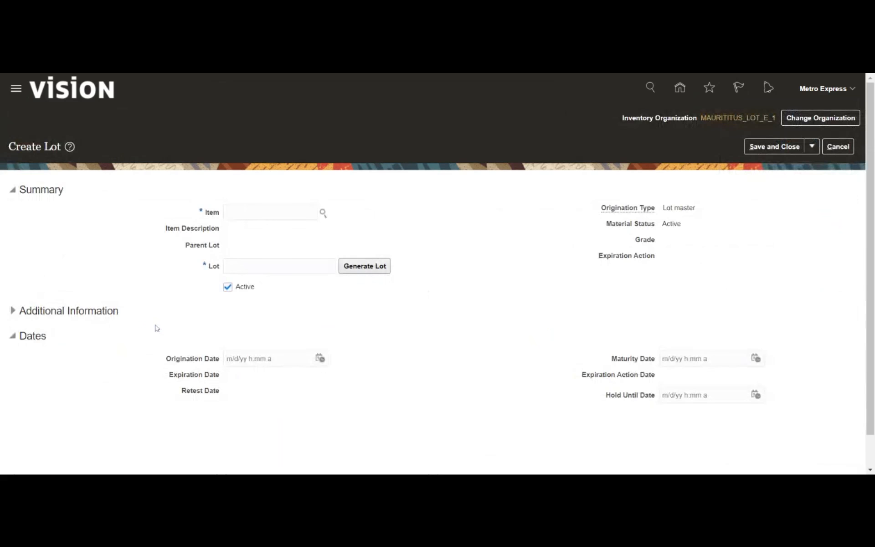
text(255623)
click(311, 301)
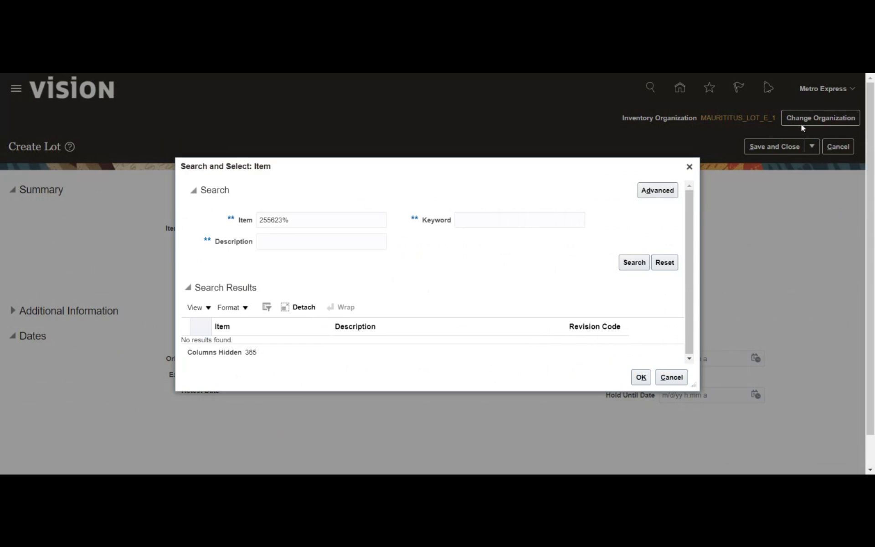
click(674, 376)
click(829, 119)
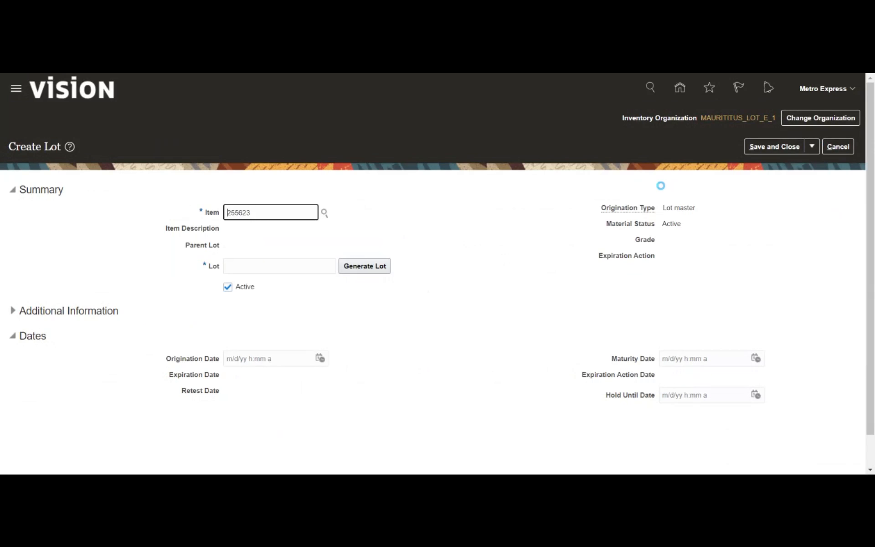
key(BackSpace)
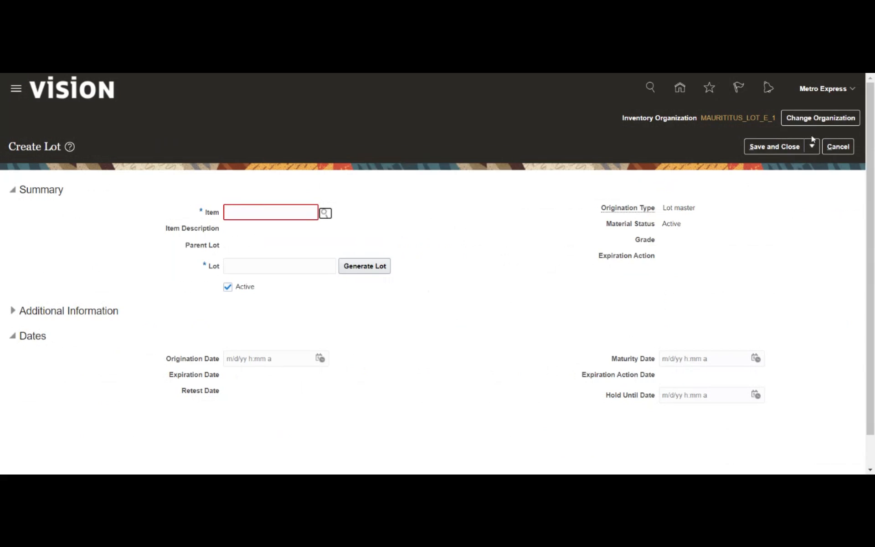
Step: Change the inventory organization to MAURITIUS_INV_ORG
click(819, 119)
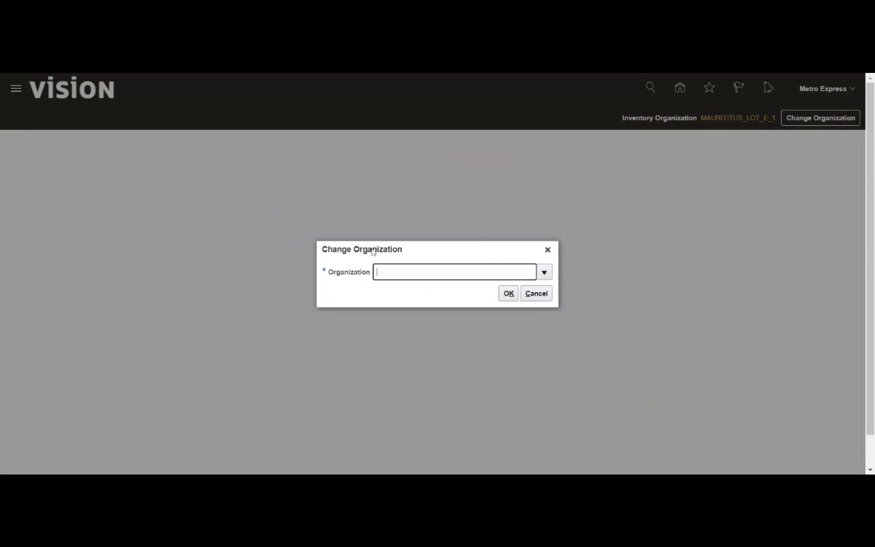
click(544, 273)
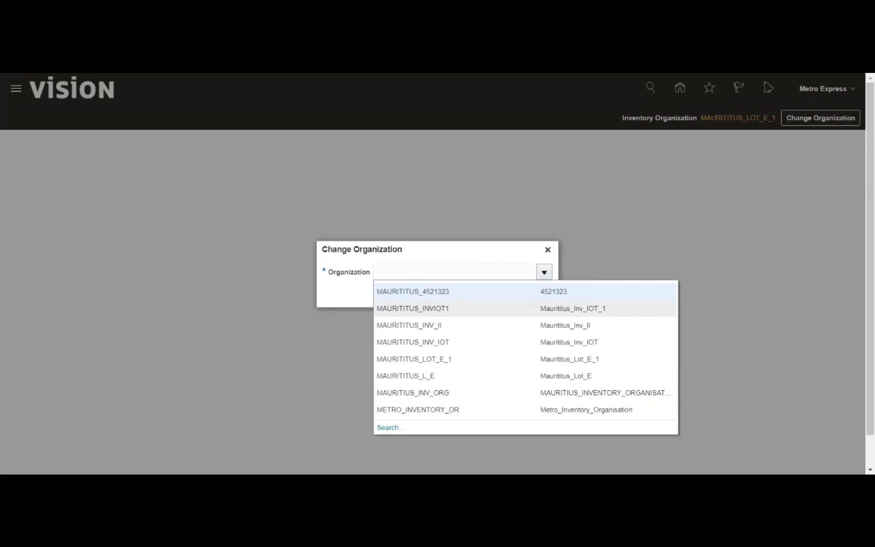
click(496, 393)
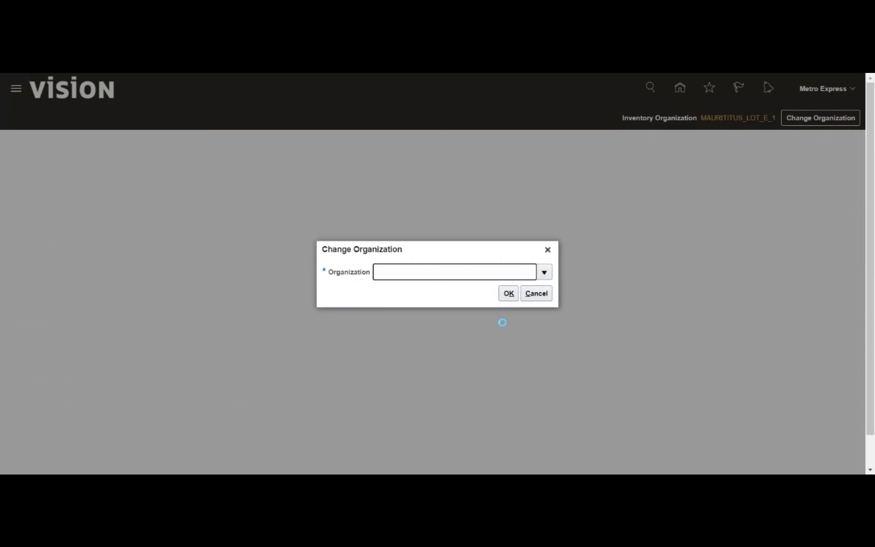
click(506, 295)
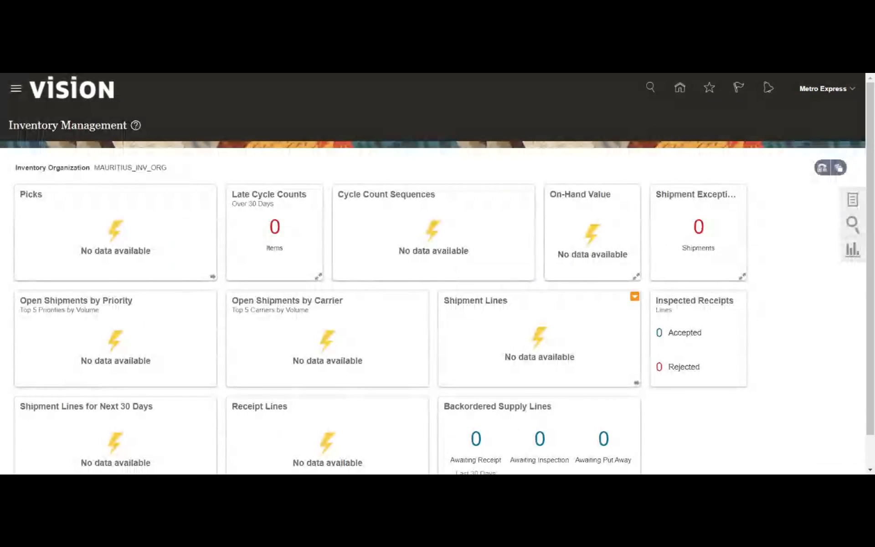
Step: Create a lot for item 255623 with a generated lot number, save it and close lot management
click(853, 199)
click(764, 272)
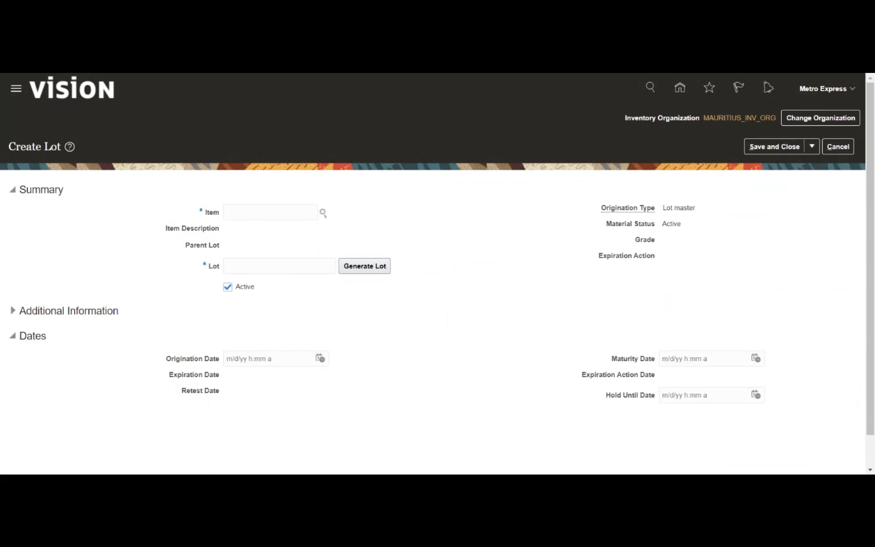
text(255623)
key(Tab)
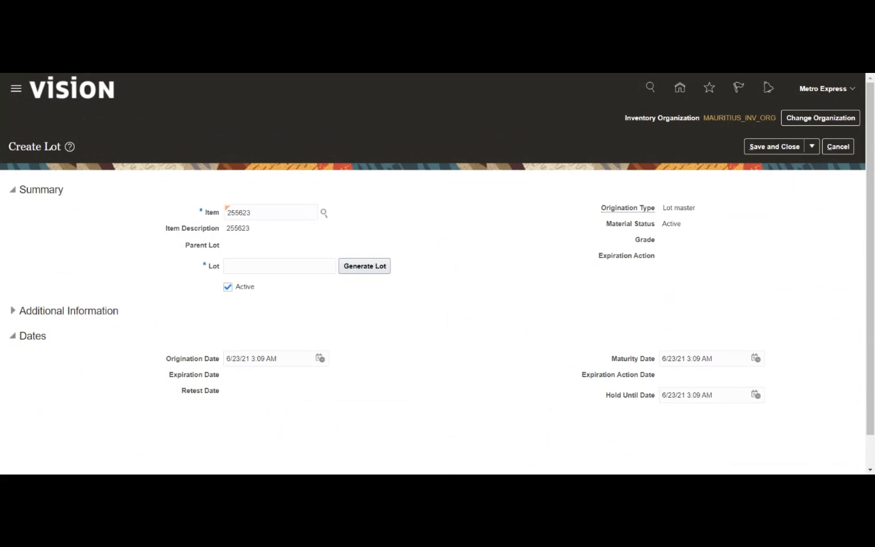
click(360, 266)
click(778, 148)
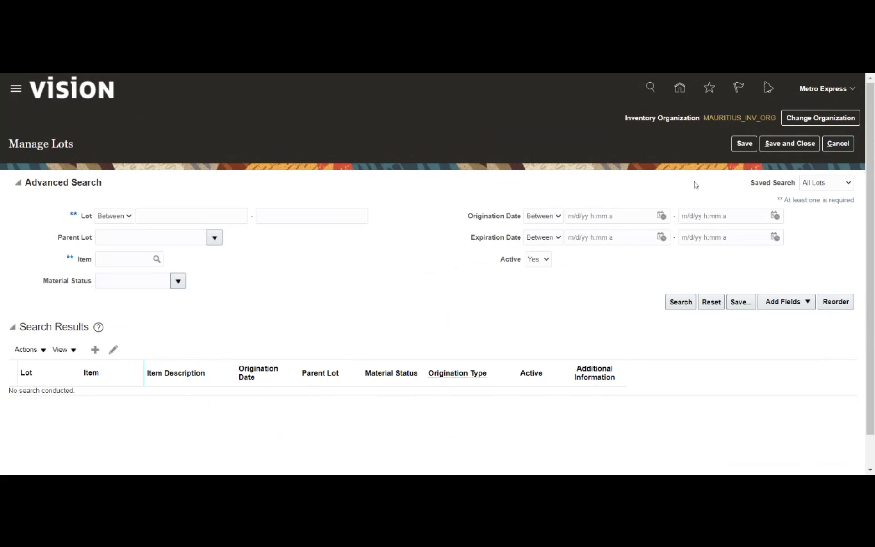
click(795, 143)
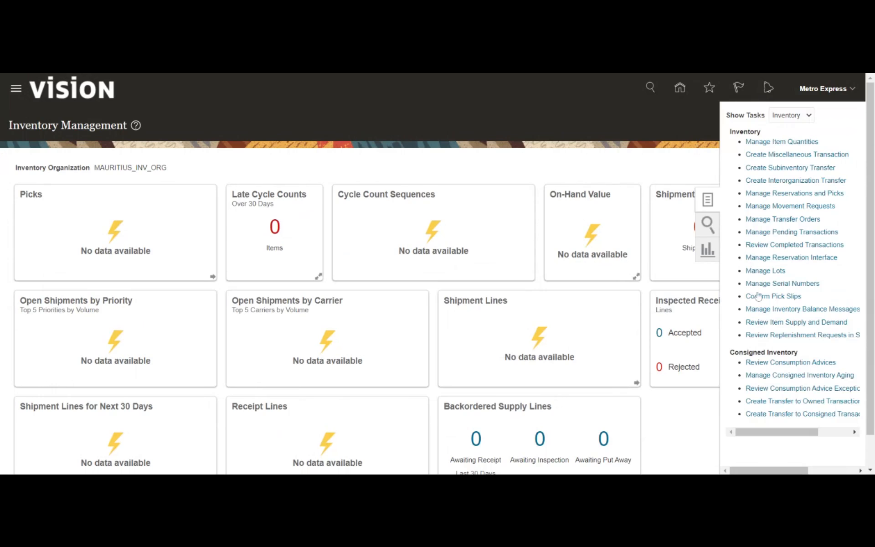
Step: Open the Manage Serial Numbers task and search the serial numbers for item 255623
click(745, 283)
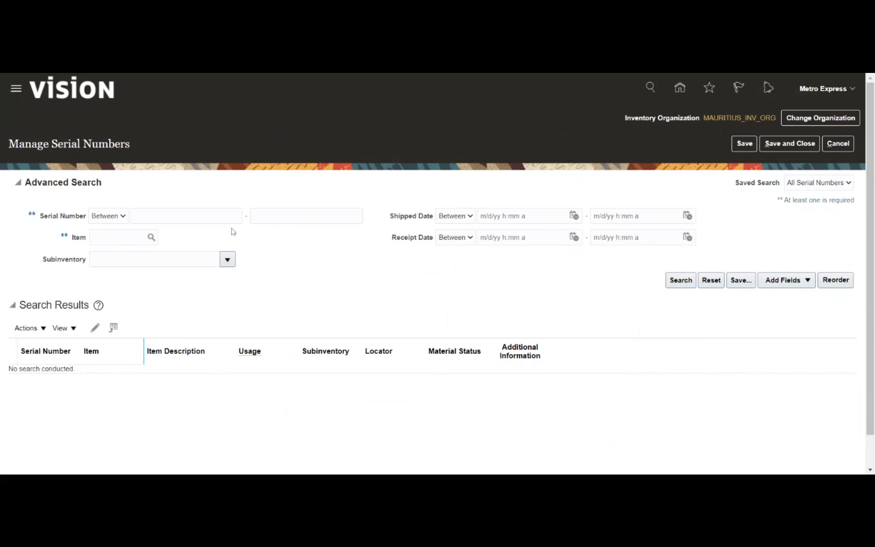
click(120, 238)
text(255623)
click(311, 259)
click(679, 282)
Step: Replace the item in the serial number search with 56423232 and open the item lookup
click(118, 238)
key(BackSpace)
key(BackSpace)
key(BackSpace)
key(BackSpace)
key(BackSpace)
key(BackSpace)
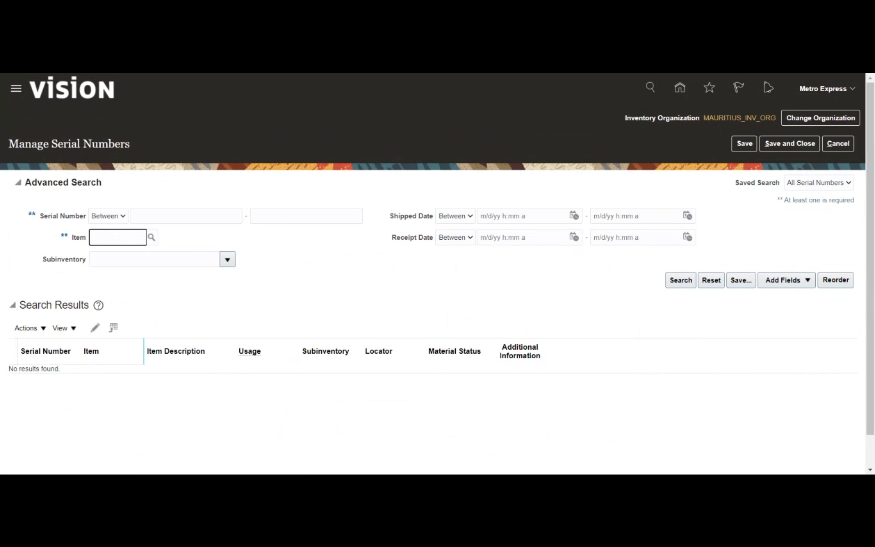
click(495, 474)
click(117, 237)
text(56423232)
click(325, 285)
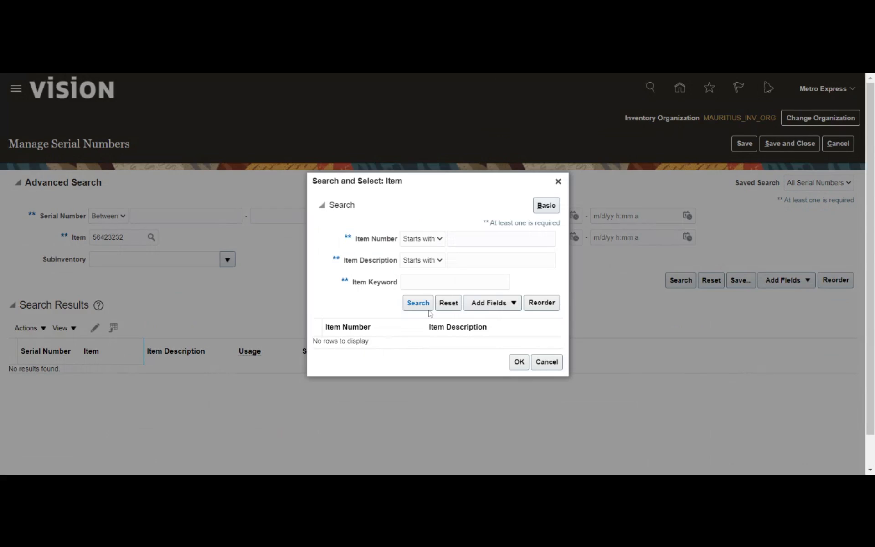
Step: Search the item lookup for item numbers starting with 56452 and leave without selecting an item
click(449, 238)
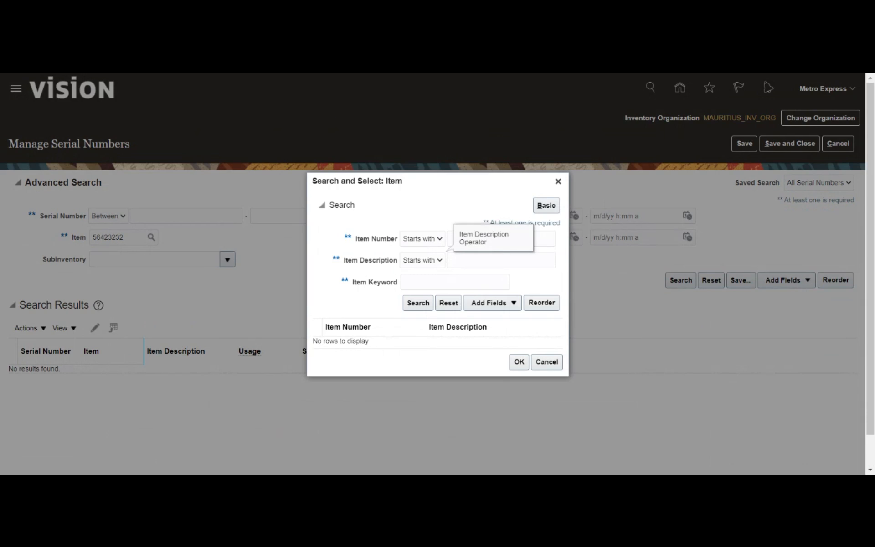
click(501, 239)
text(56452)
click(416, 306)
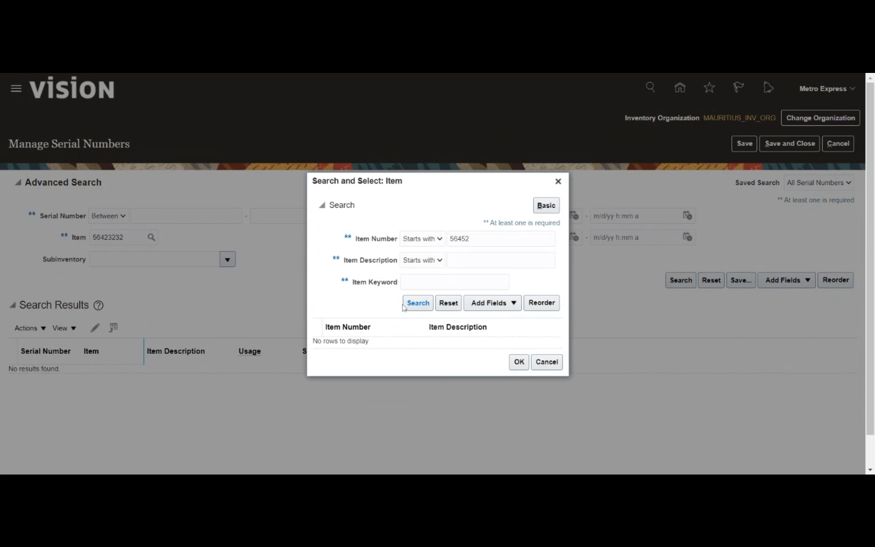
click(547, 362)
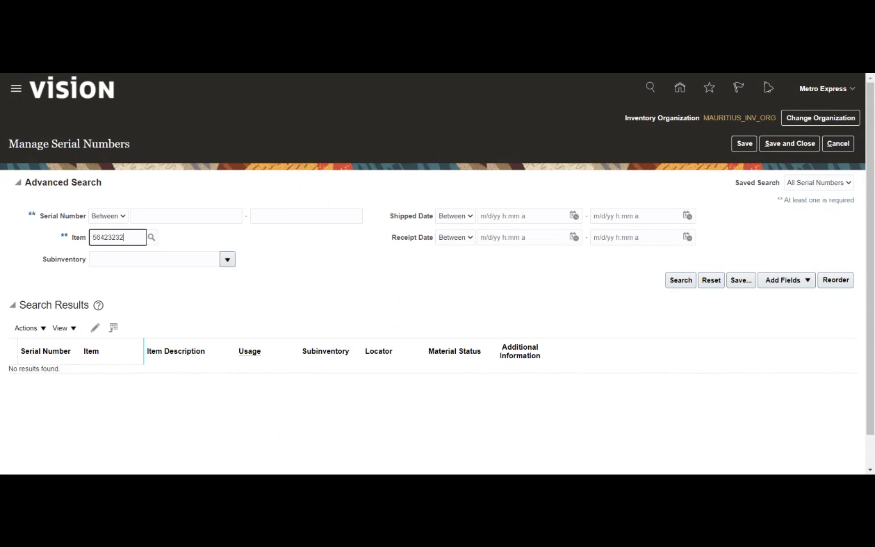
Step: Clear the item criterion and try to search serial numbers by the subinventory Maurt_SBU alone
key(ctrl+a)
key(BackSpace)
click(228, 262)
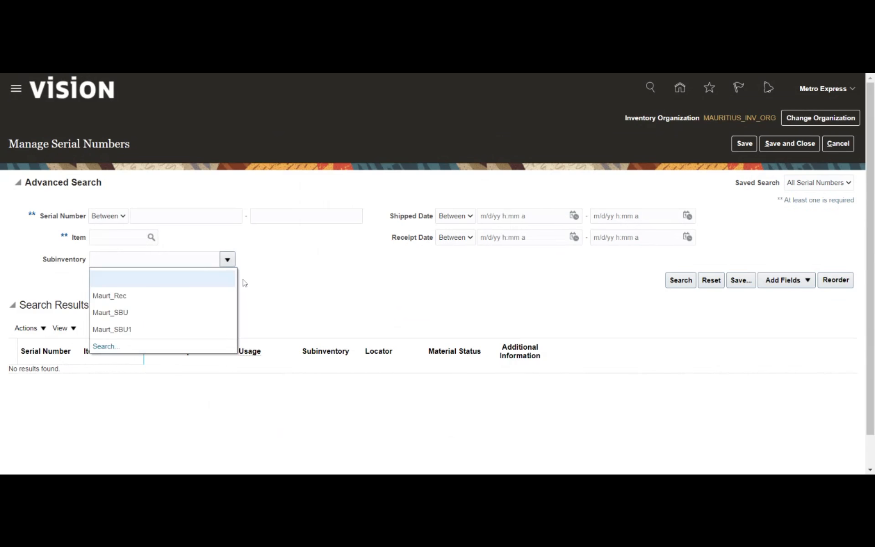
click(144, 314)
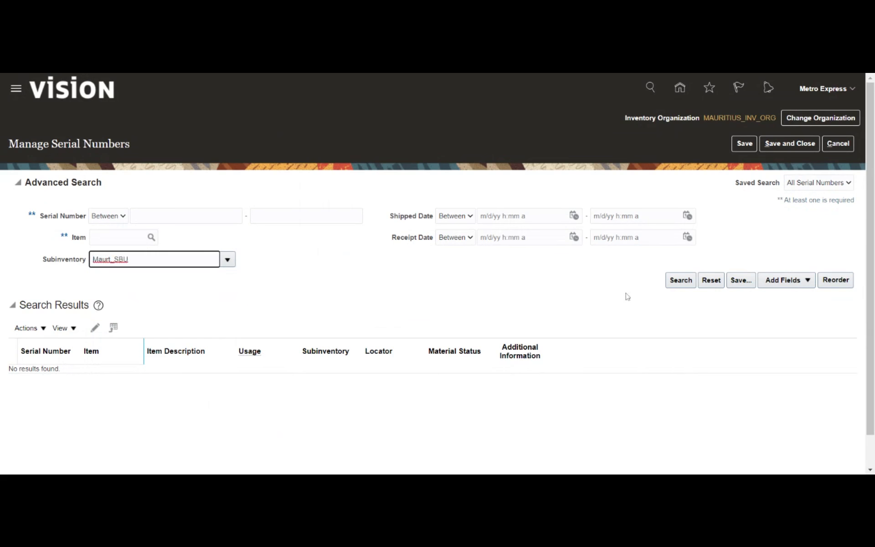
click(668, 285)
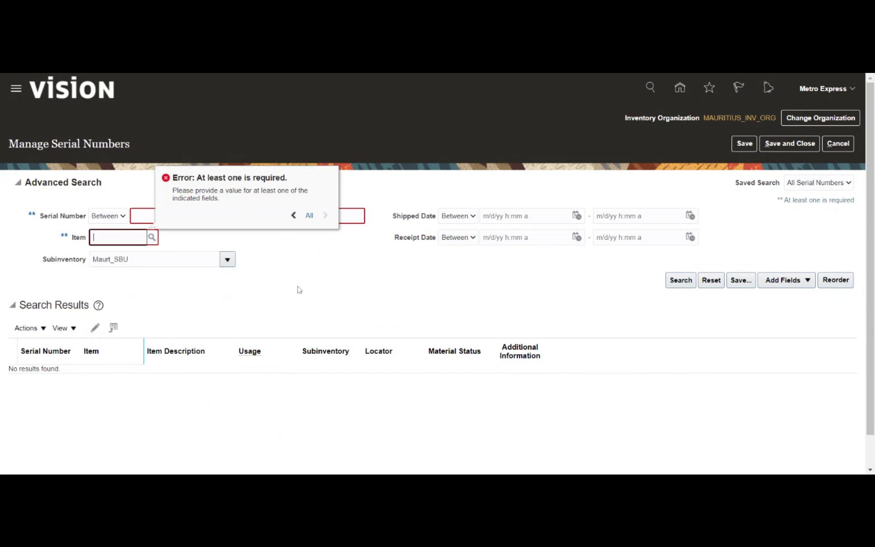
click(268, 258)
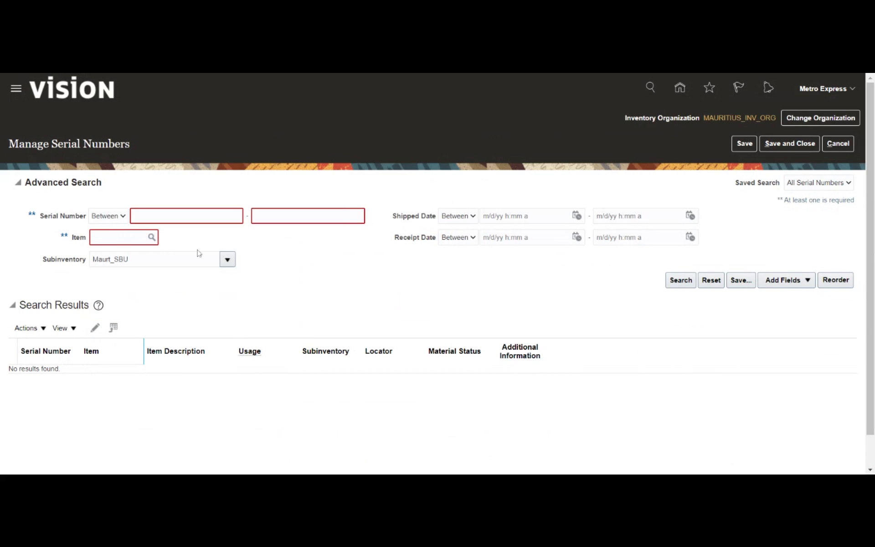
click(469, 217)
Step: Open the list of available organizations for changing the inventory organization
click(818, 118)
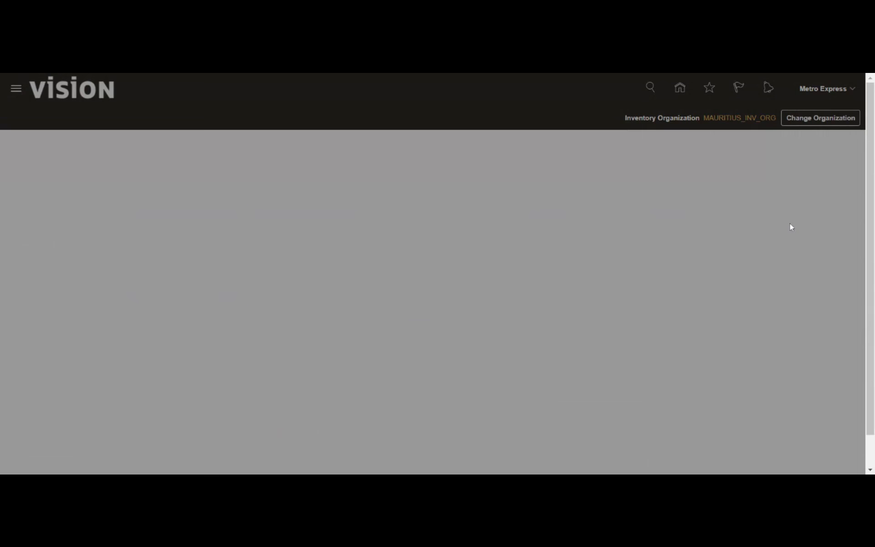
click(545, 272)
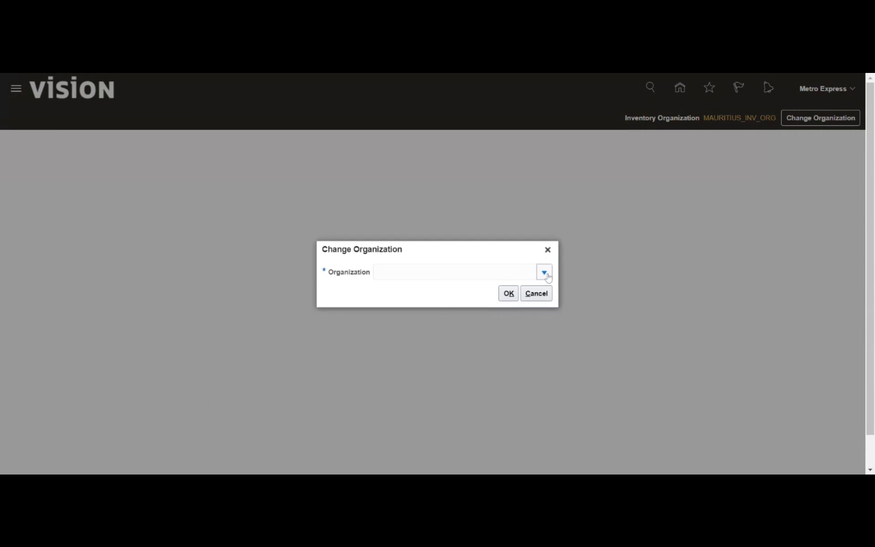